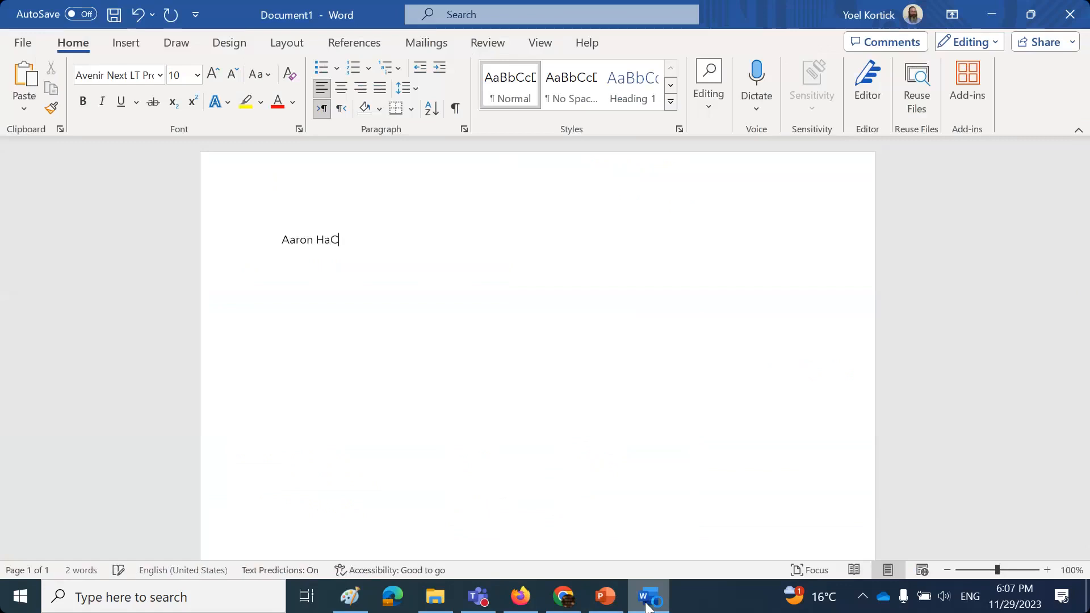
- Finish the first user's name, paste their Art Library analytics consumer role line, and add a divider
text(hen)
key(Return)
text(Library Level Analytics consumer	Miscellaneous	Art Library)
key(Return)
key(Return)
text(===============================)
key(Return)
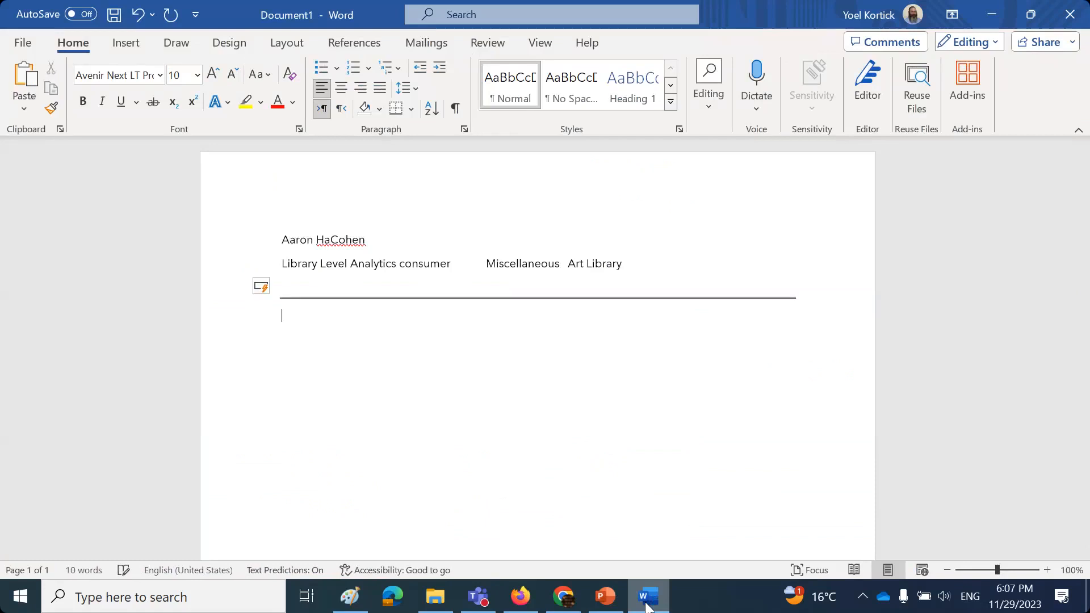
click(520, 596)
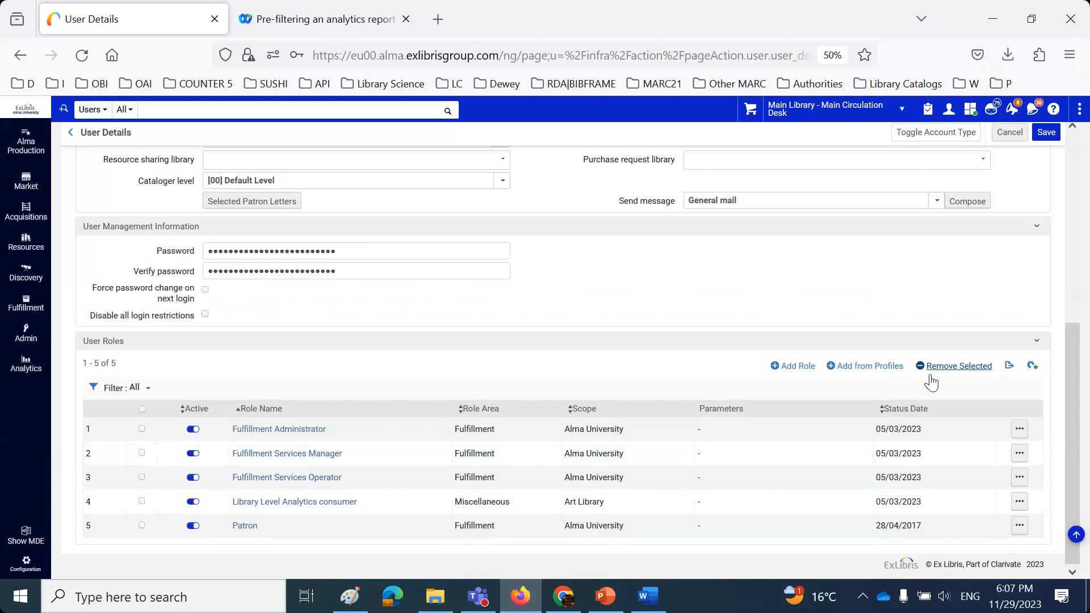
- Find the Library Level Analytics consumer role by searching 'cons' and add it to the user
click(794, 366)
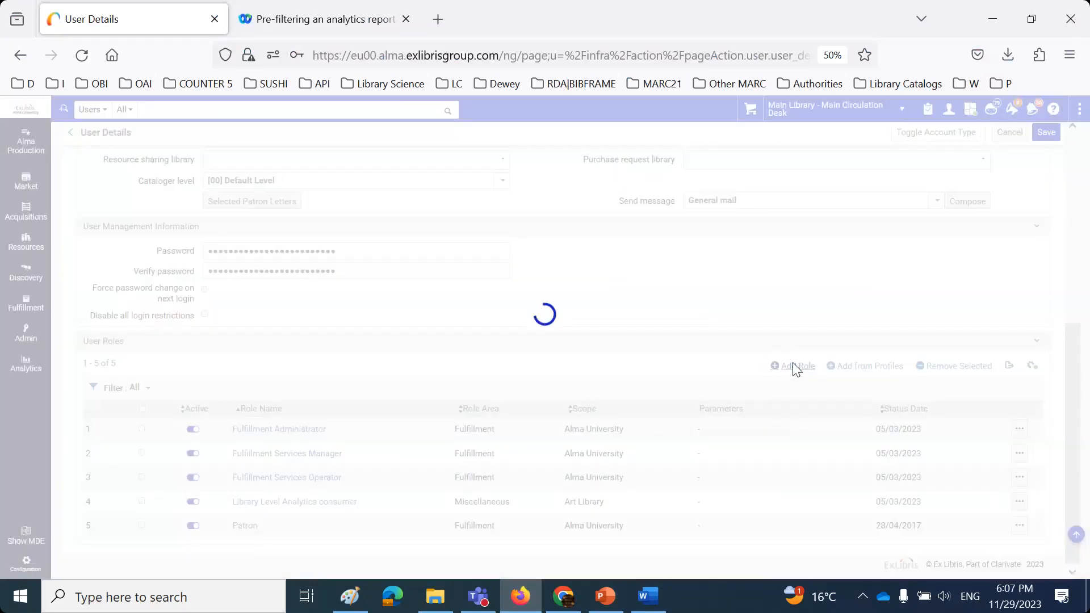
key(ctrl+f)
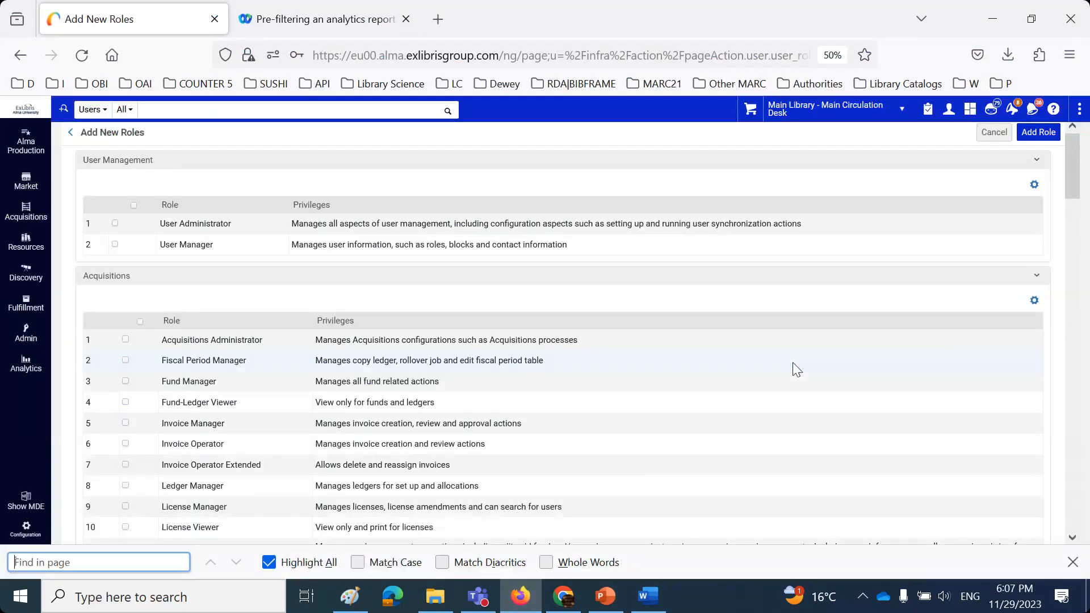
text(level)
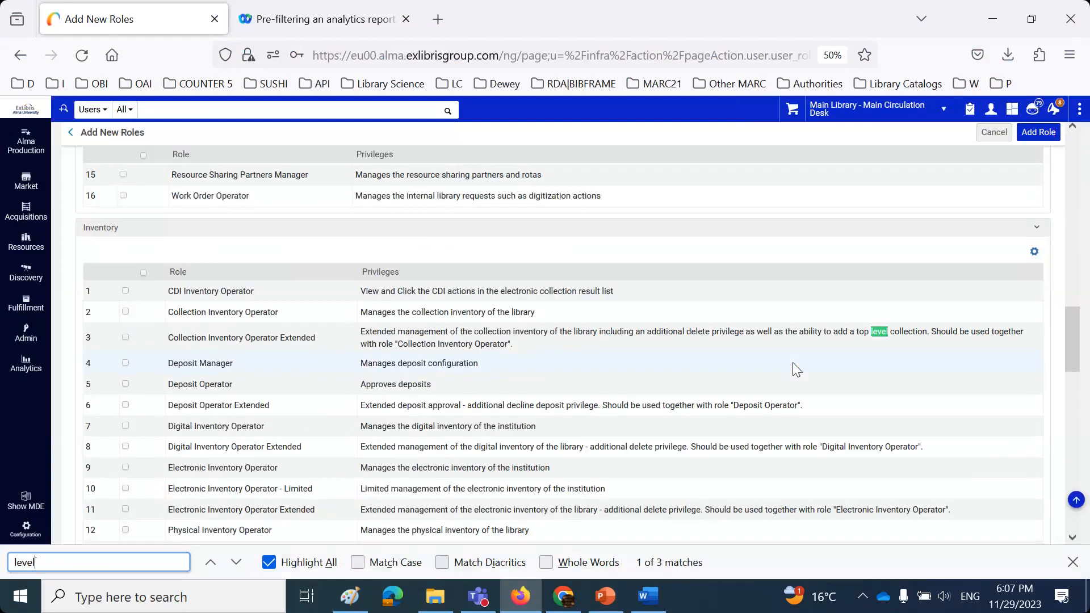
text( c)
key(BackSpace)
key(BackSpace)
key(BackSpace)
key(BackSpace)
key(BackSpace)
key(BackSpace)
key(BackSpace)
text(co)
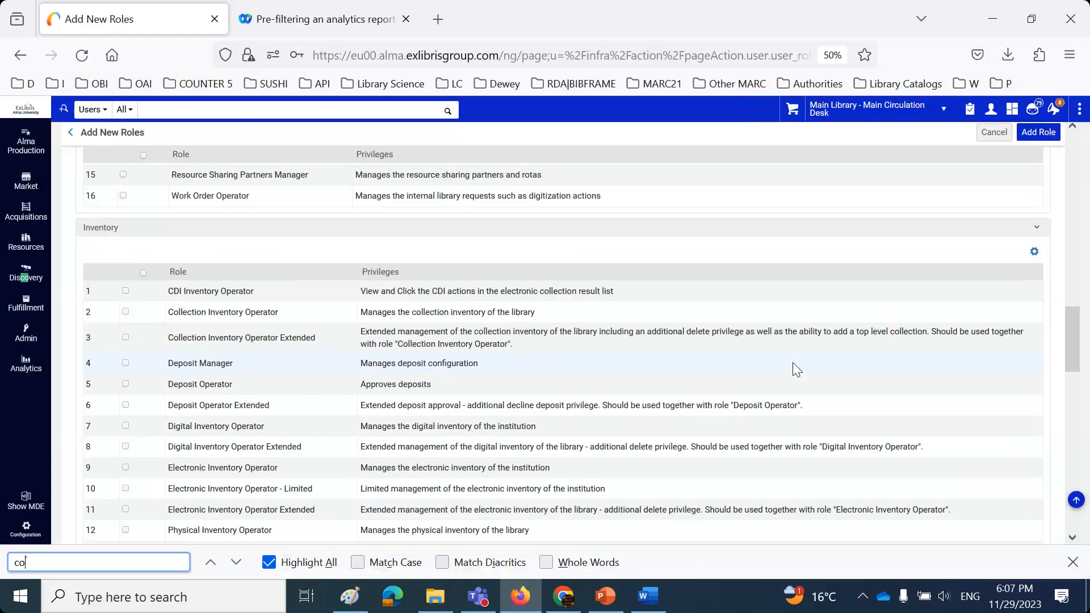
text(ns)
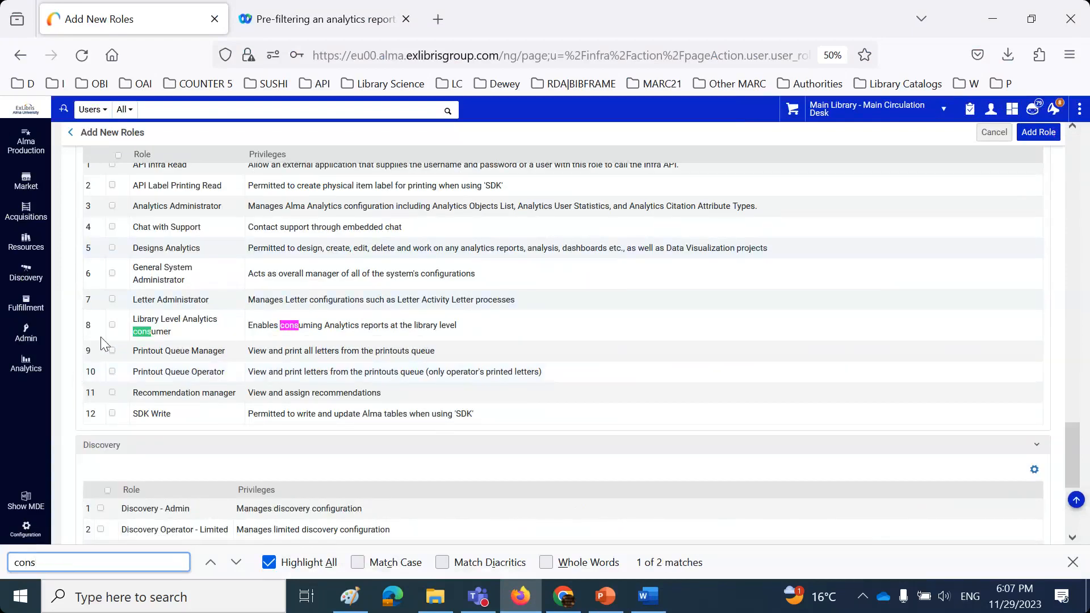
click(113, 326)
click(113, 325)
scroll(981, 187, up, 3)
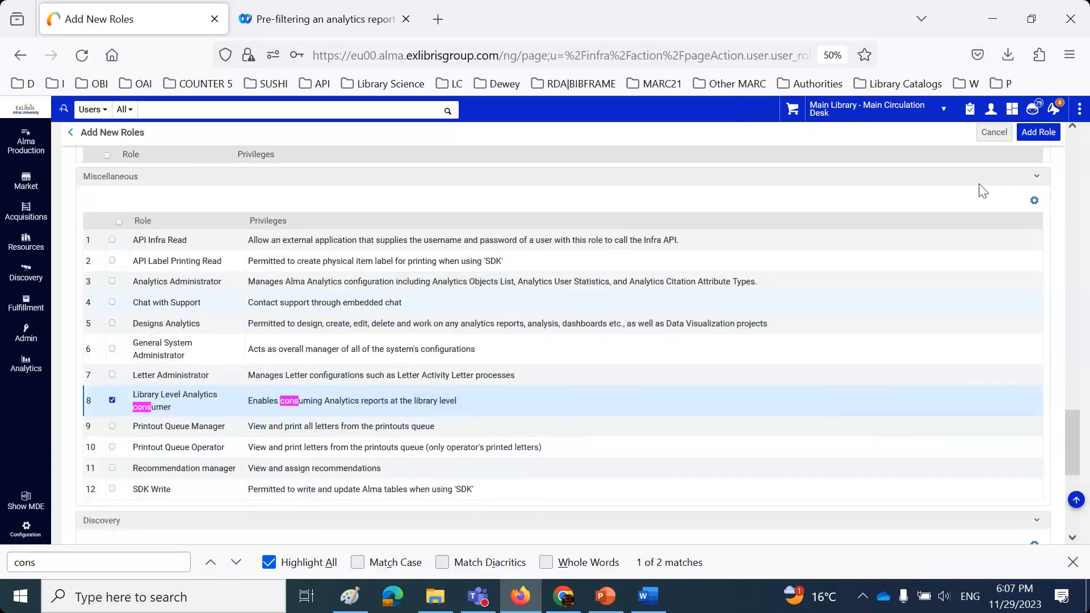
click(1038, 133)
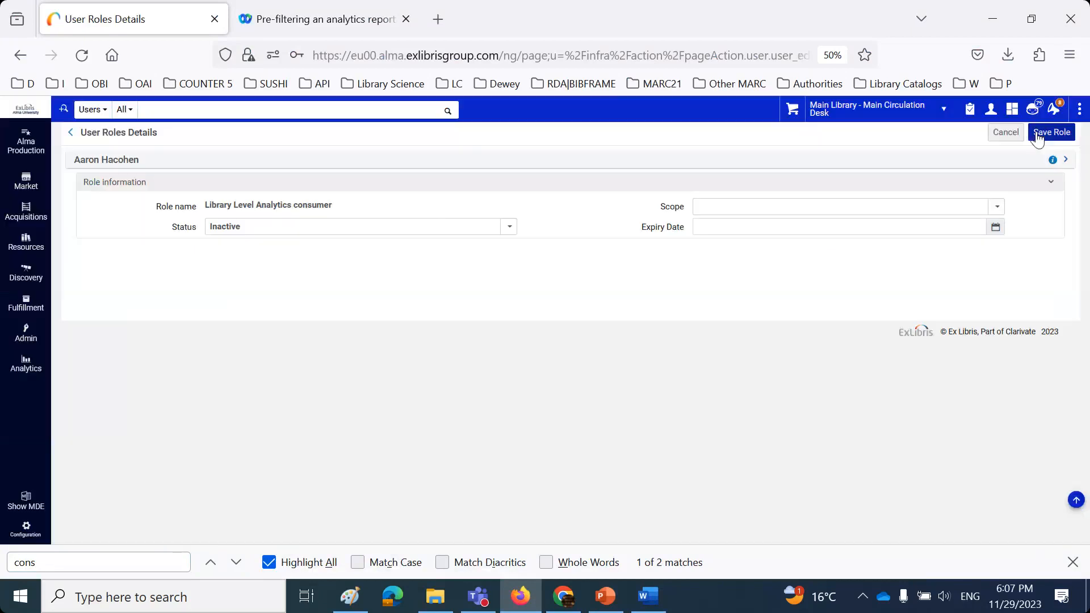
- Scope the role to Engineering Library with Active status, then cancel without saving
click(996, 208)
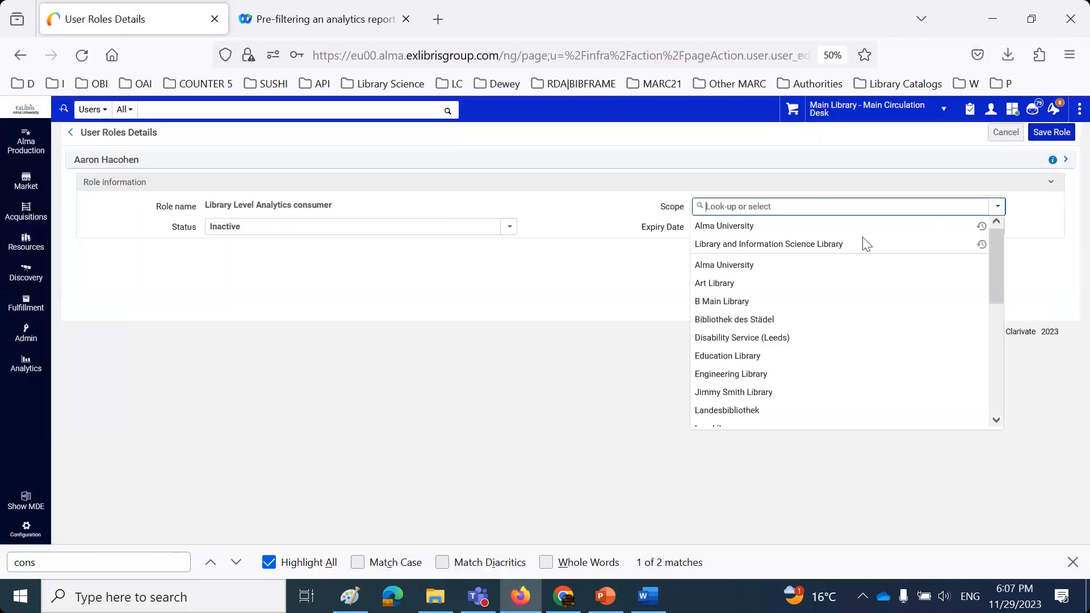
click(771, 381)
click(280, 228)
click(281, 246)
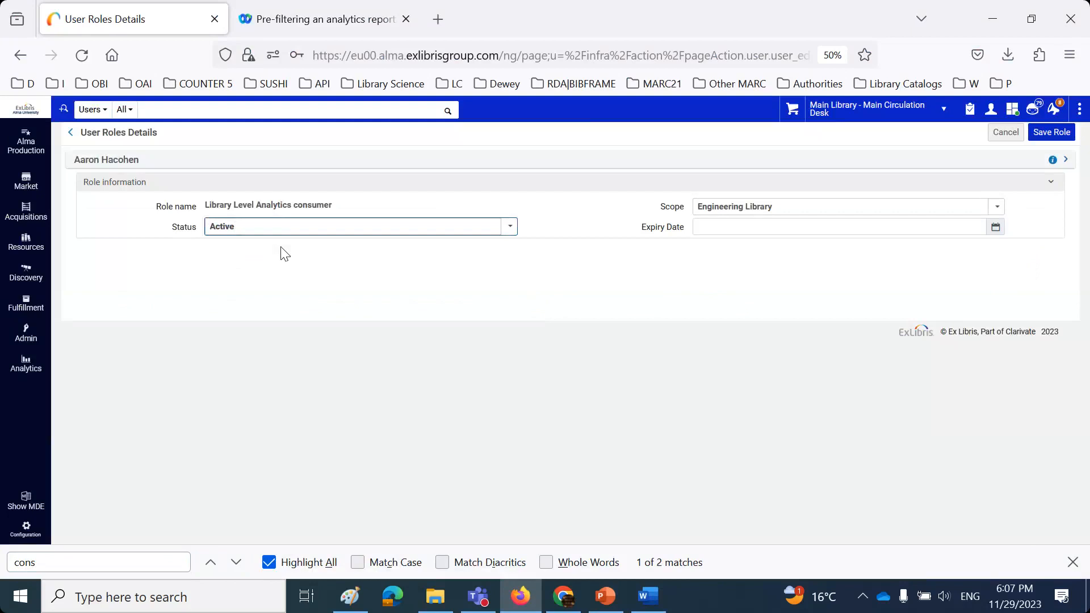
click(998, 137)
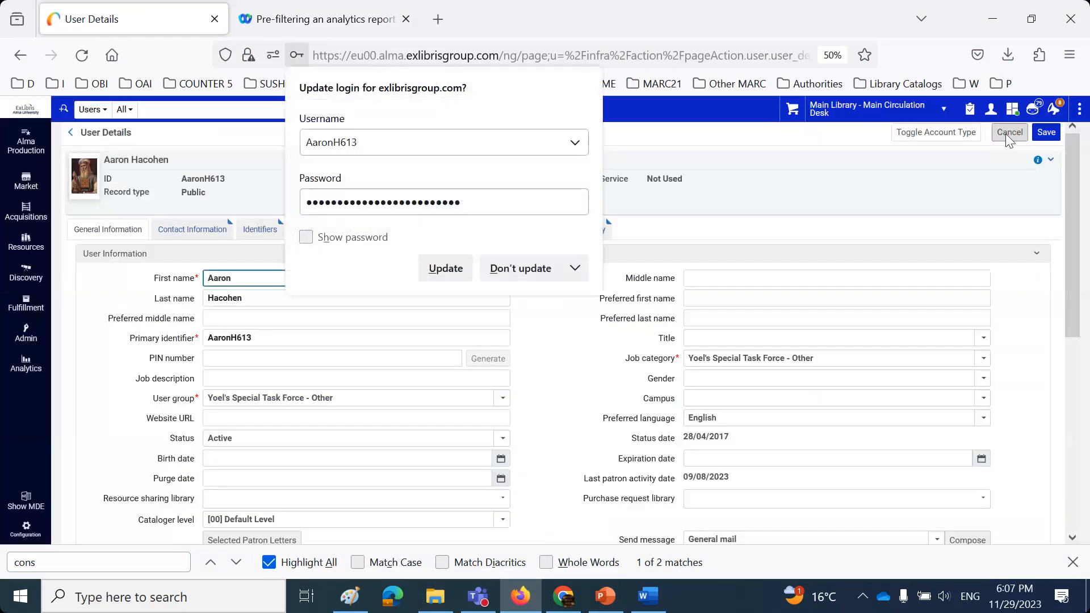
- Search for the second staff user and open their record for editing
click(1005, 134)
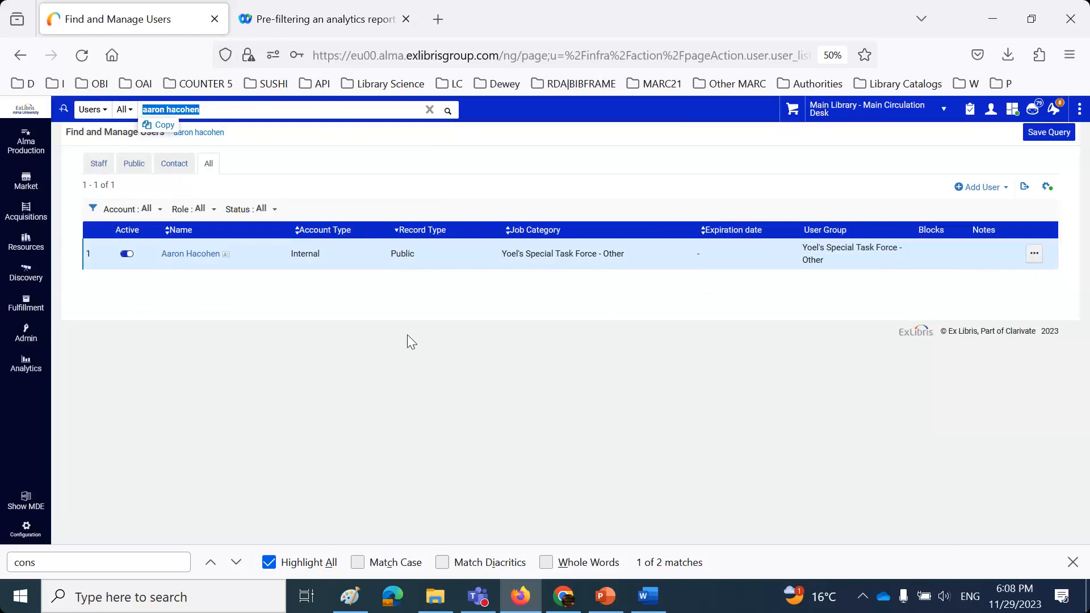
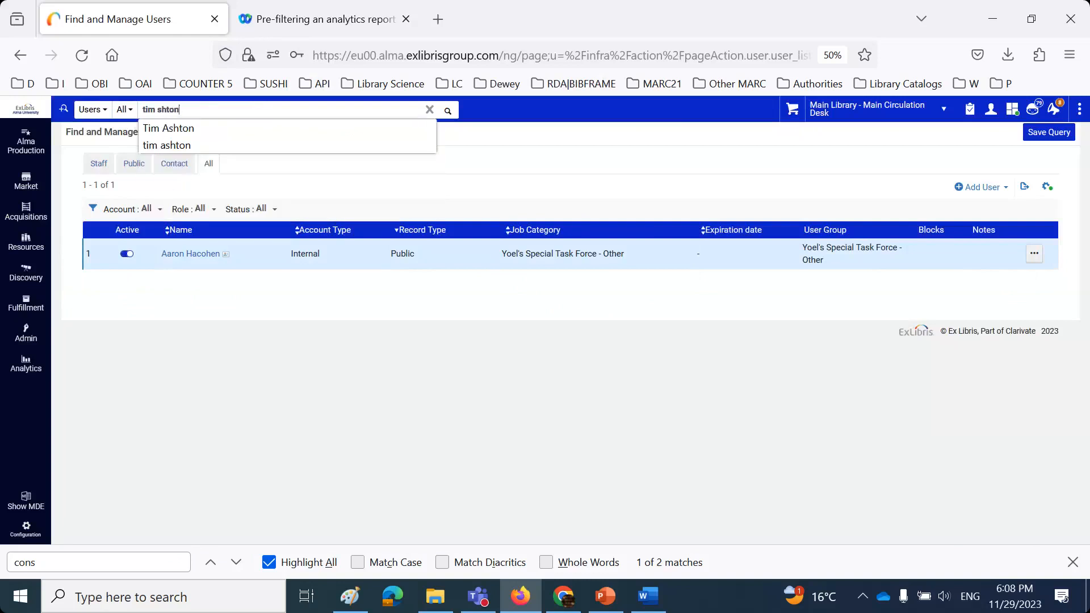
key(Return)
click(161, 112)
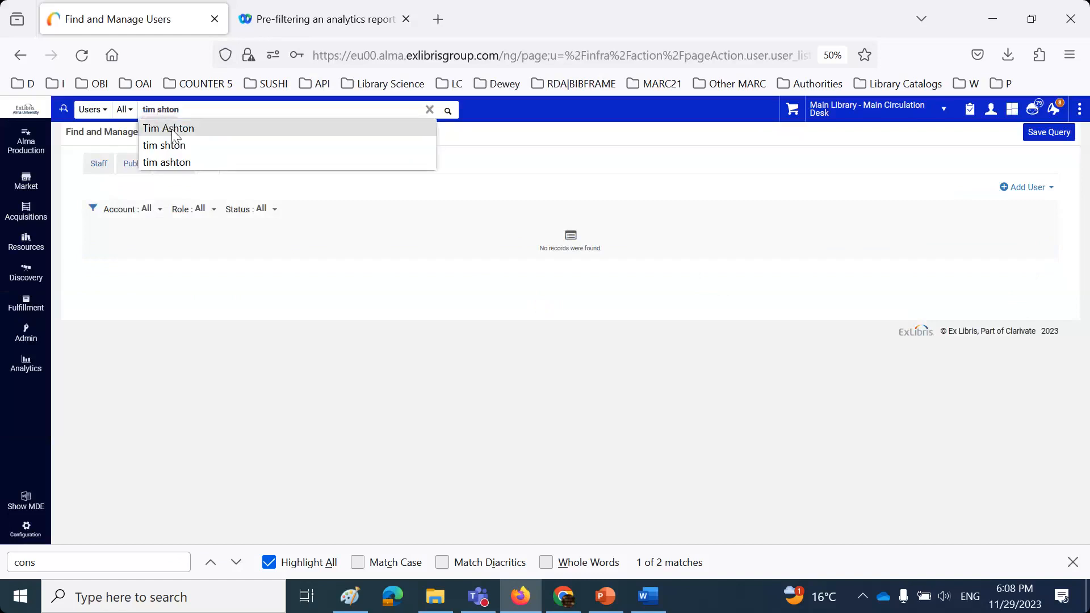
click(172, 132)
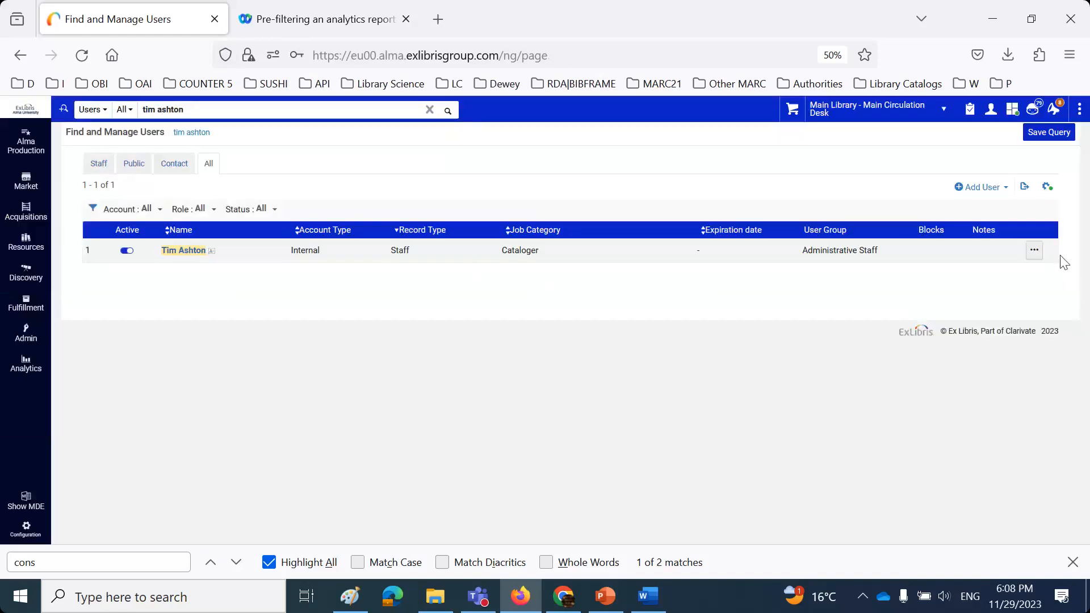
click(1034, 250)
click(1000, 276)
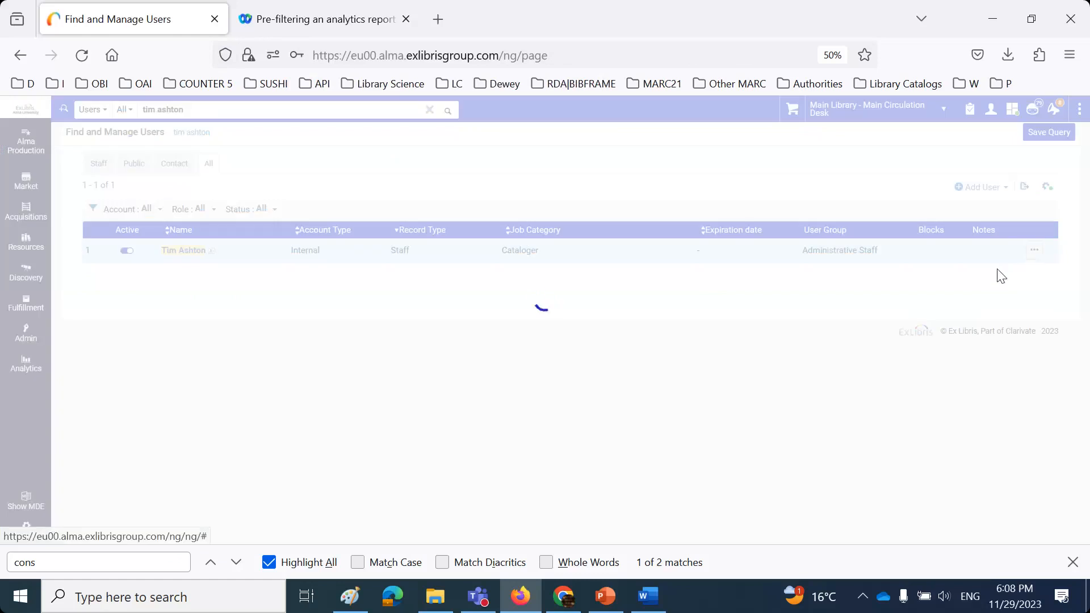
- Select and copy the Education Library and Music Library analytics consumer role rows
scroll(843, 364, down, 10)
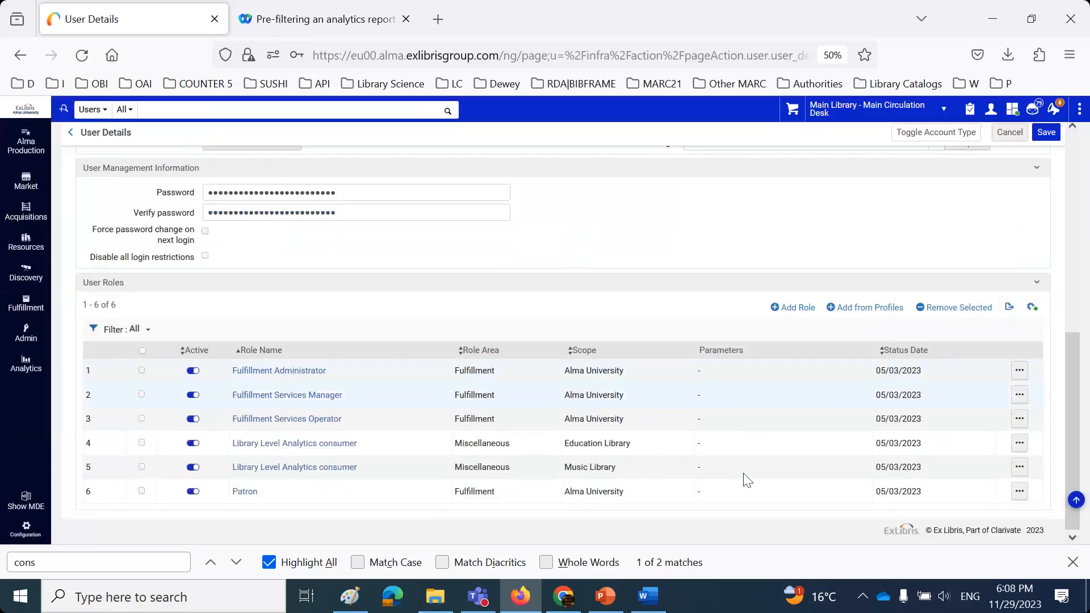
drag(658, 445, 235, 440)
click(615, 515)
drag(619, 467, 232, 468)
key(ctrl+c)
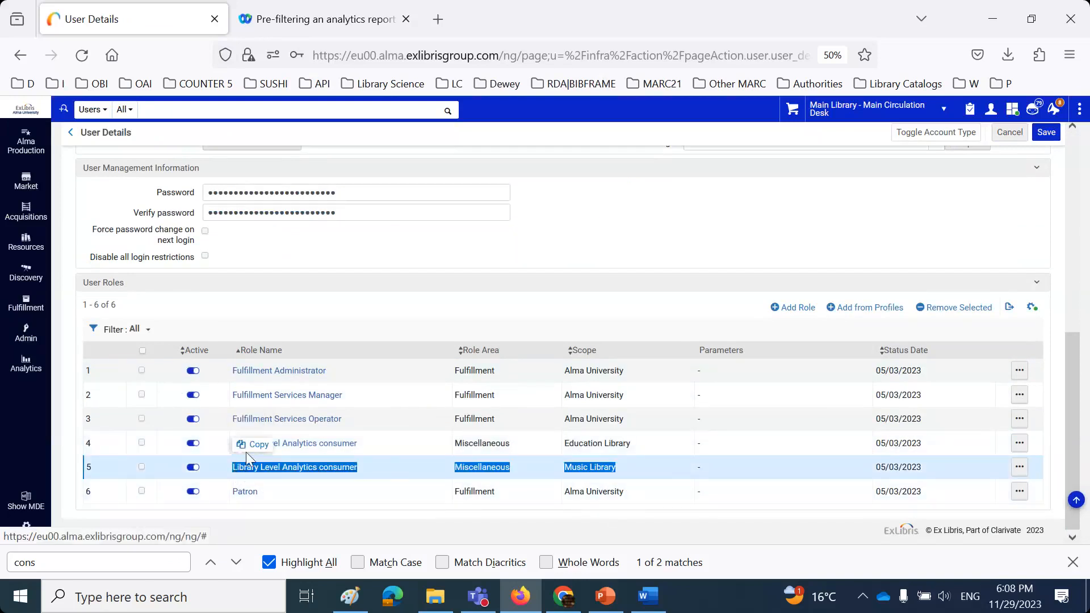
click(247, 449)
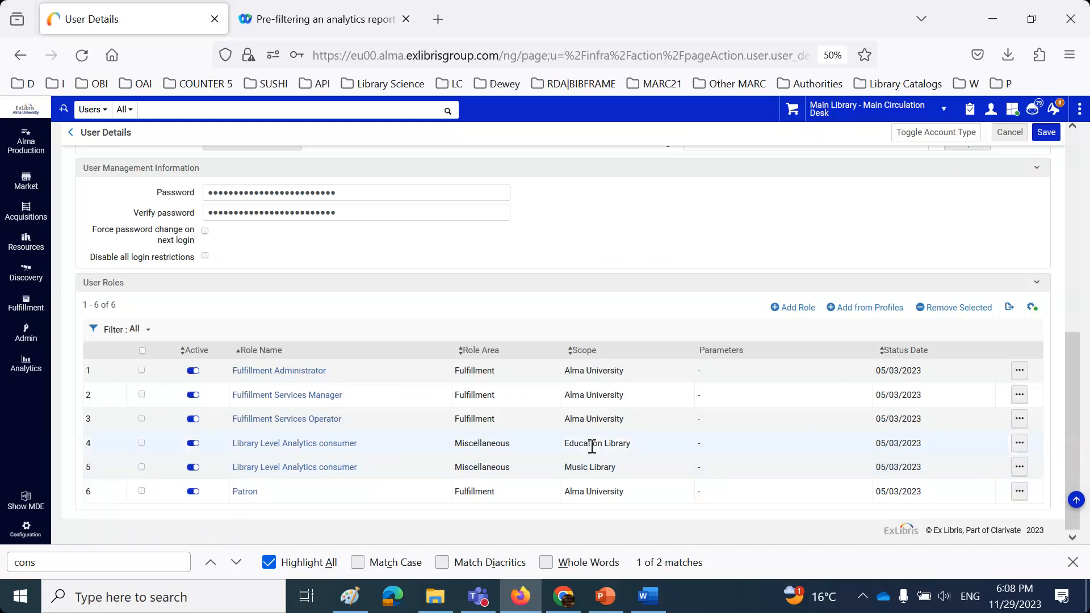
- In Word, type the second user's name and paste the Music Library and Education Library role lines
click(646, 596)
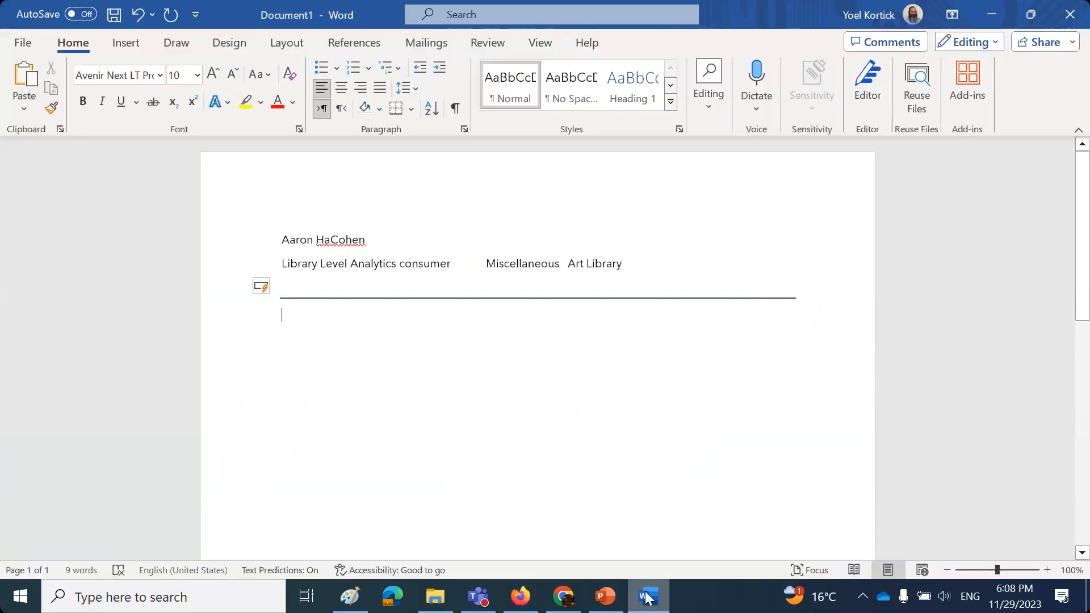
key(Return)
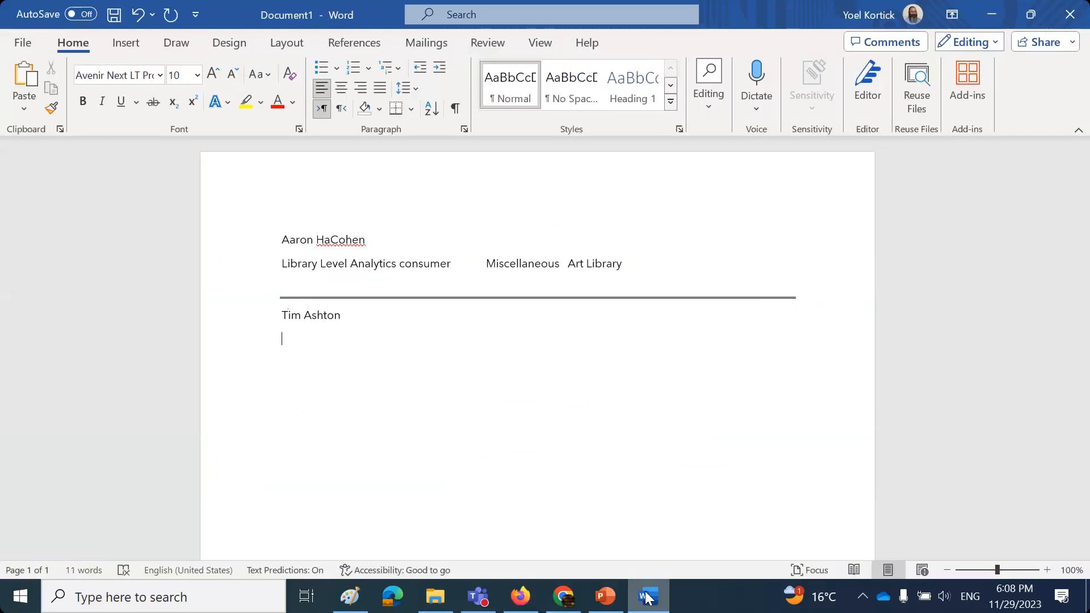
key(ctrl+v)
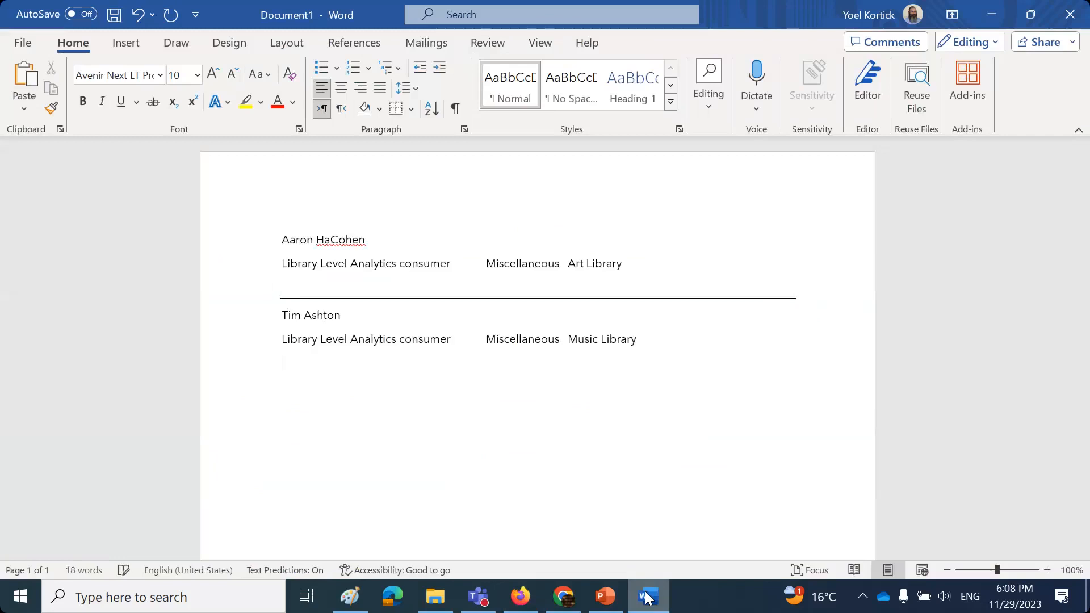
key(super+v)
key(Down)
key(Return)
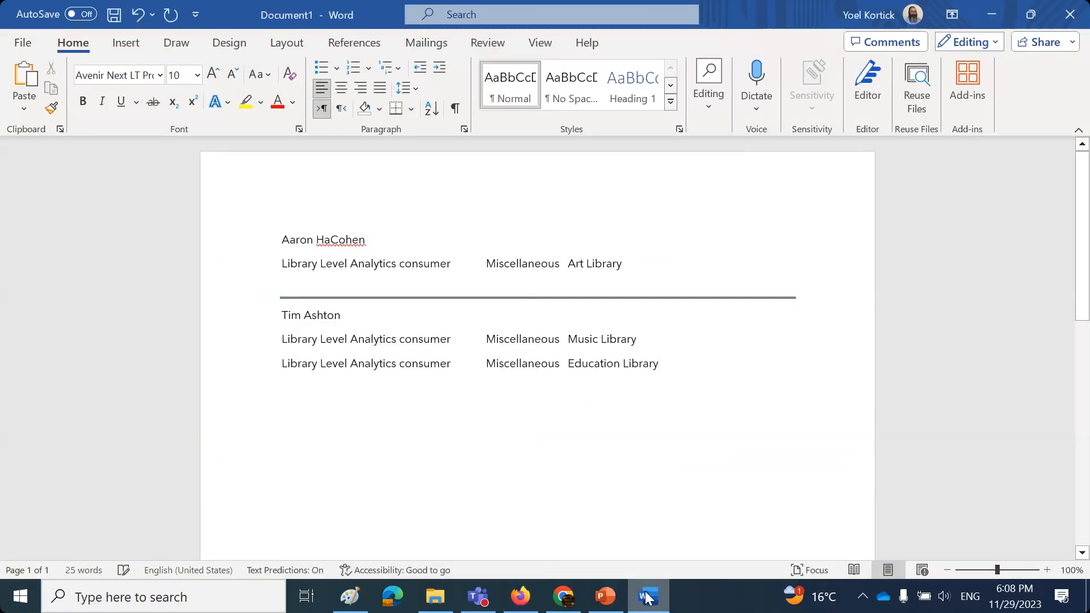
- Add a divider line and type the third user's name below it
key(Return)
text(=)
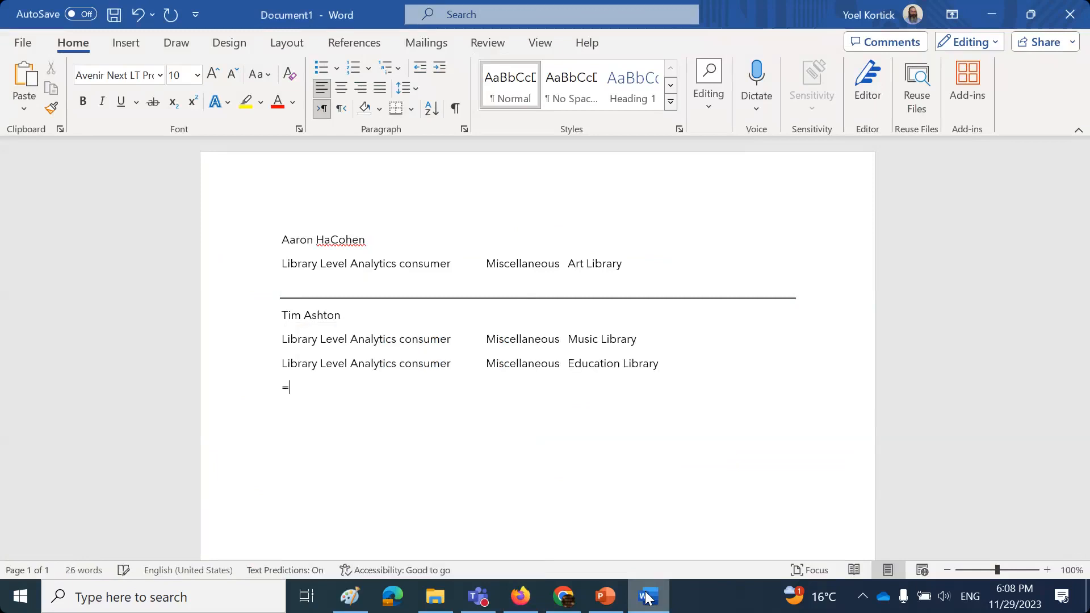
text(=======================================)
key(Return)
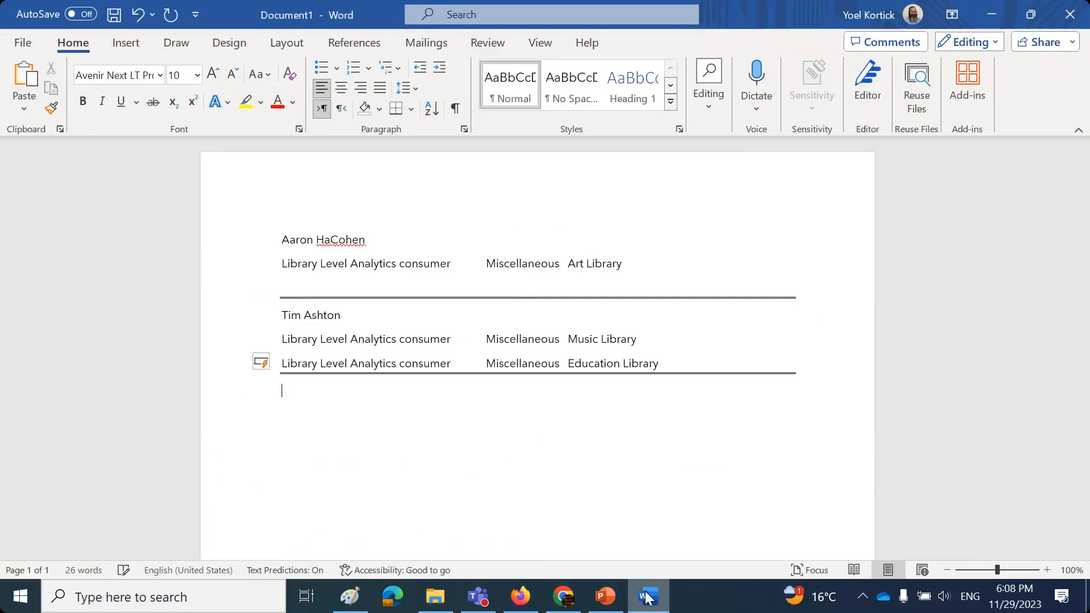
key(Return)
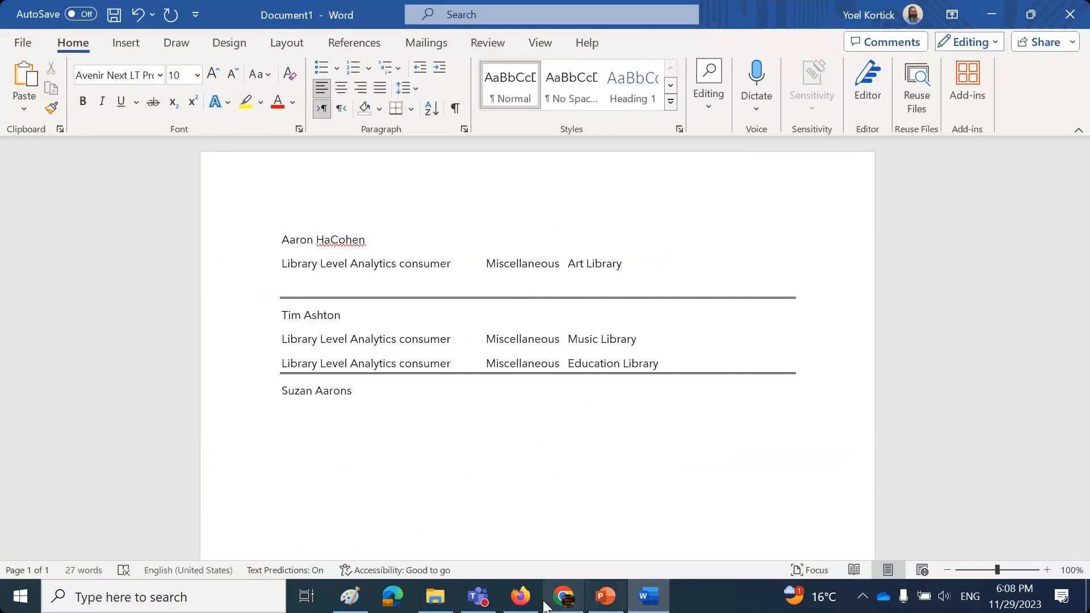
- Search Users for 'suzan' and open the matching staff user's record for editing
click(519, 596)
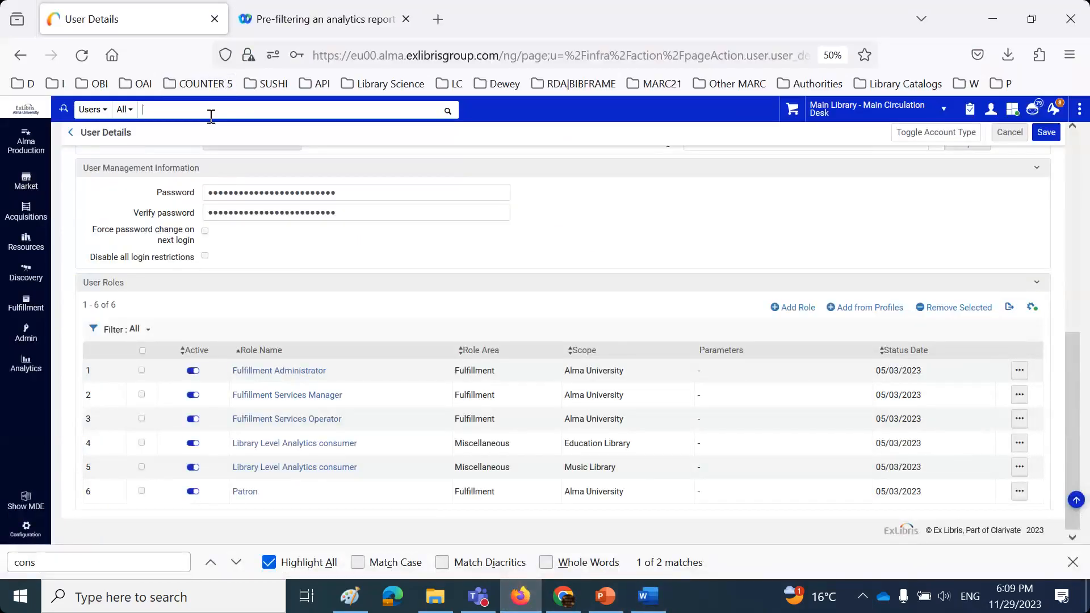
text(suzan)
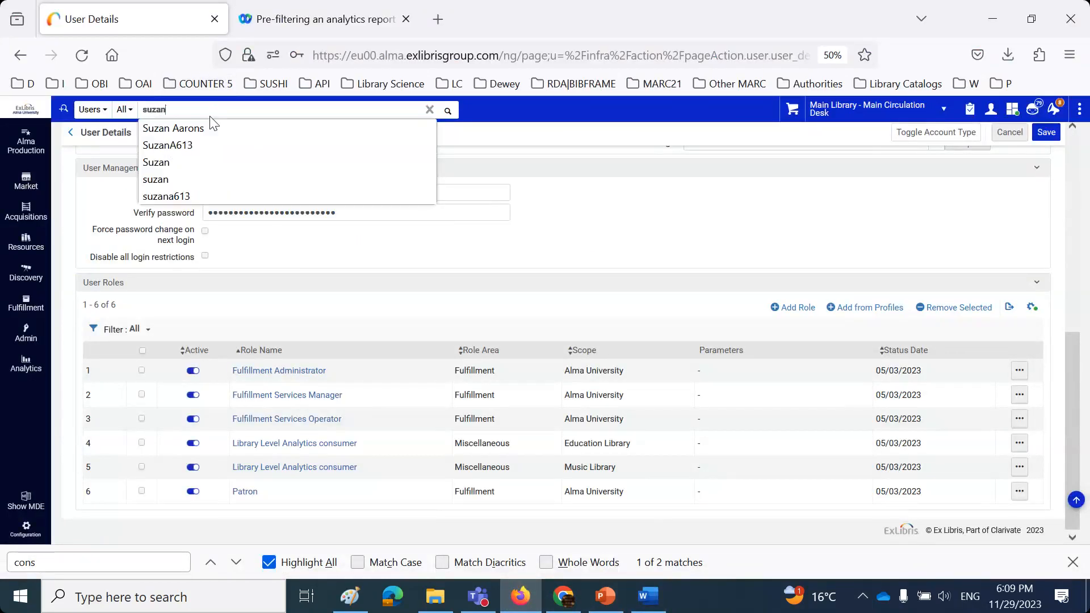
click(209, 125)
key(Return)
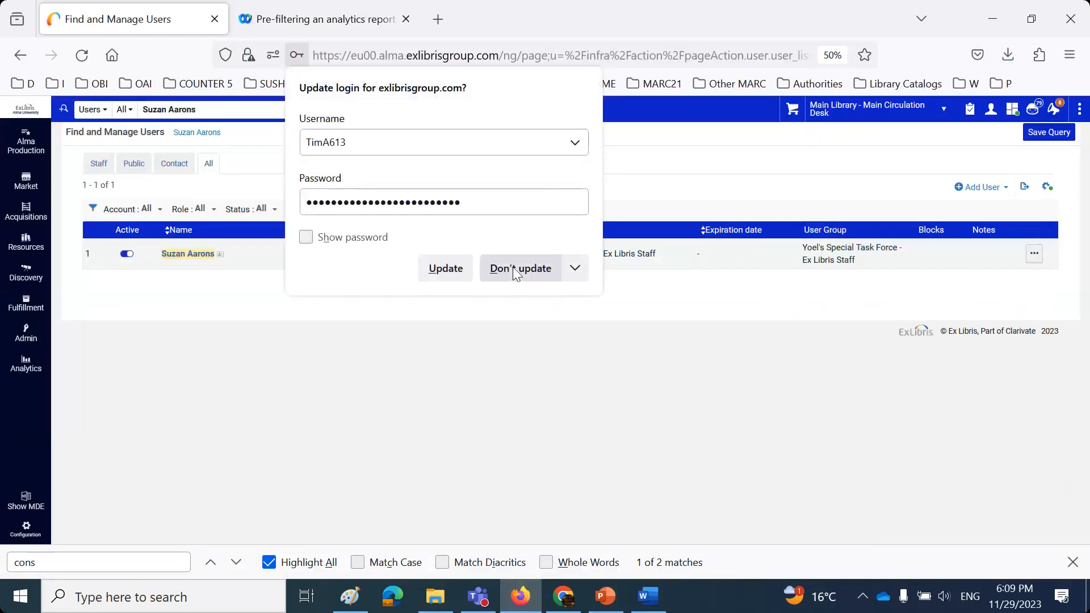
click(516, 271)
click(1034, 253)
click(1002, 280)
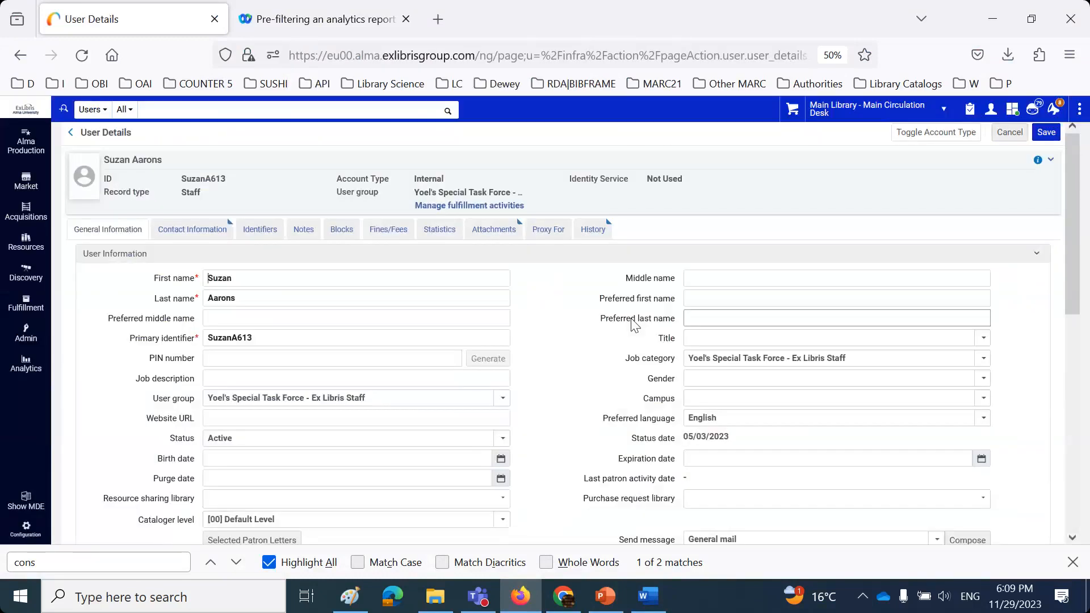
- Copy her Science Library analytics consumer role row from the User Roles list
scroll(628, 331, down, 10)
drag(652, 468, 232, 472)
key(ctrl+c)
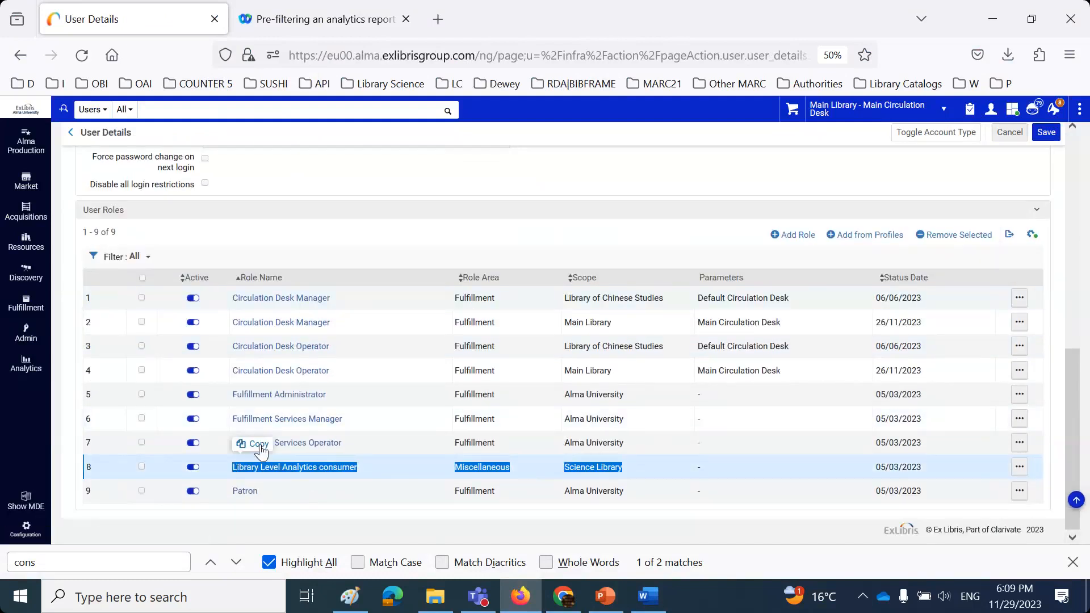
click(269, 449)
click(620, 594)
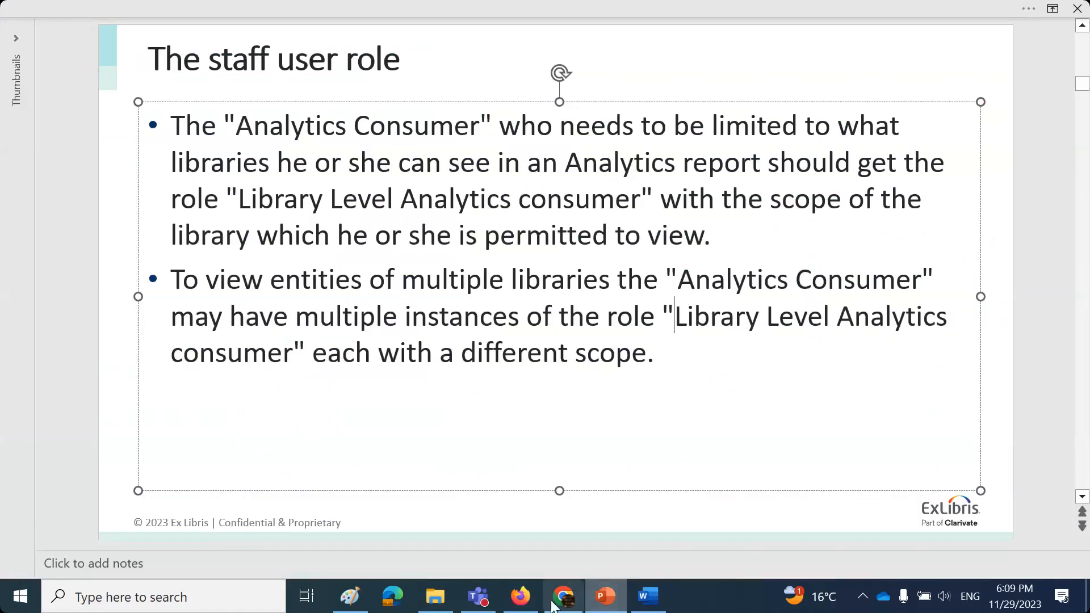
- Paste the Science Library role under the third user and add a double border
click(648, 595)
key(ctrl+v)
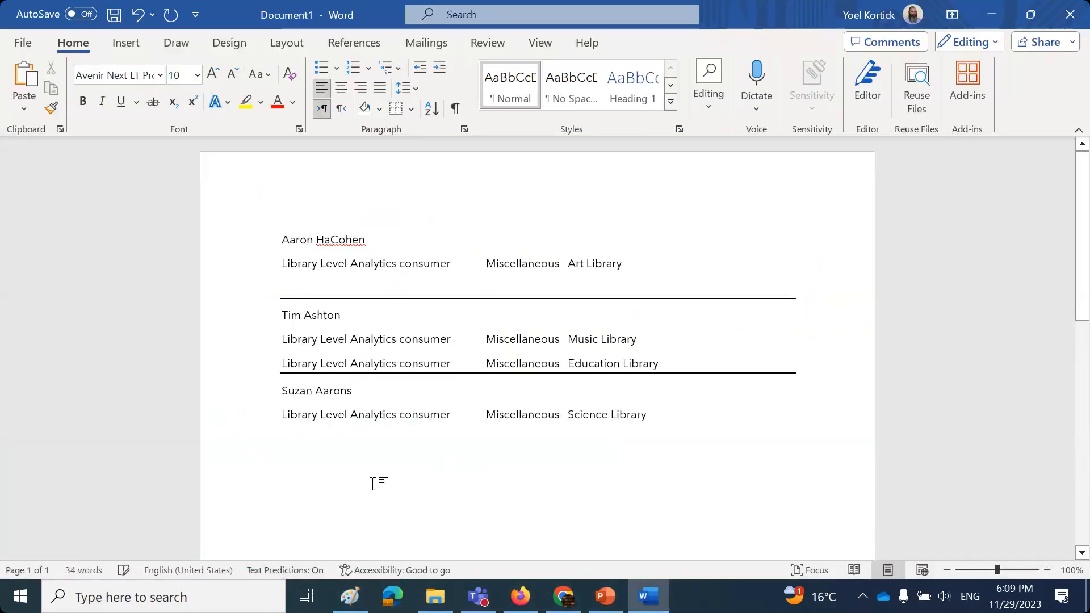
key(Return)
text(=======================================================)
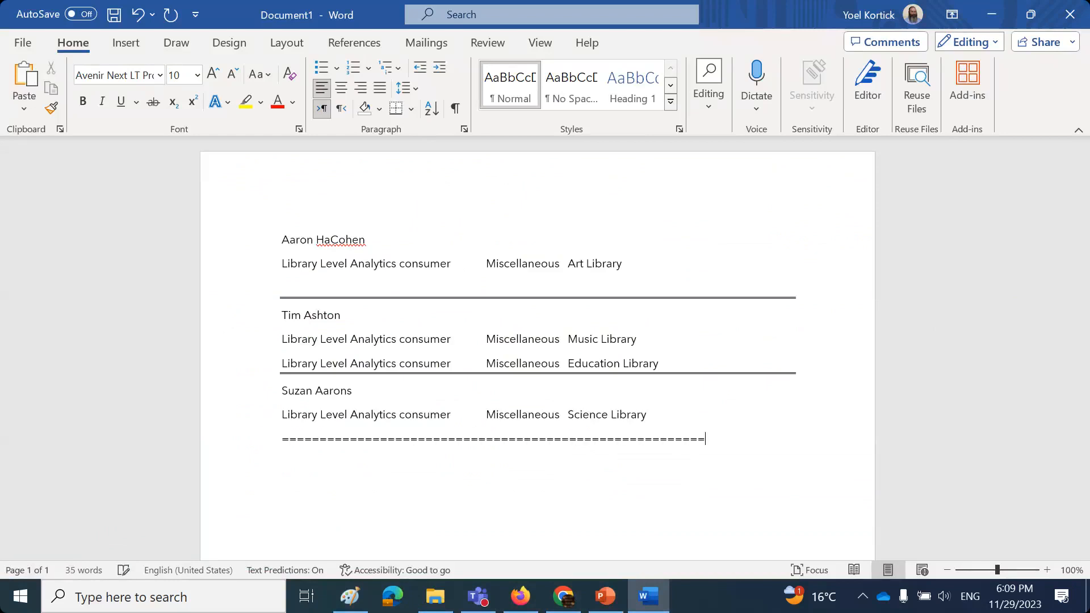
key(Return)
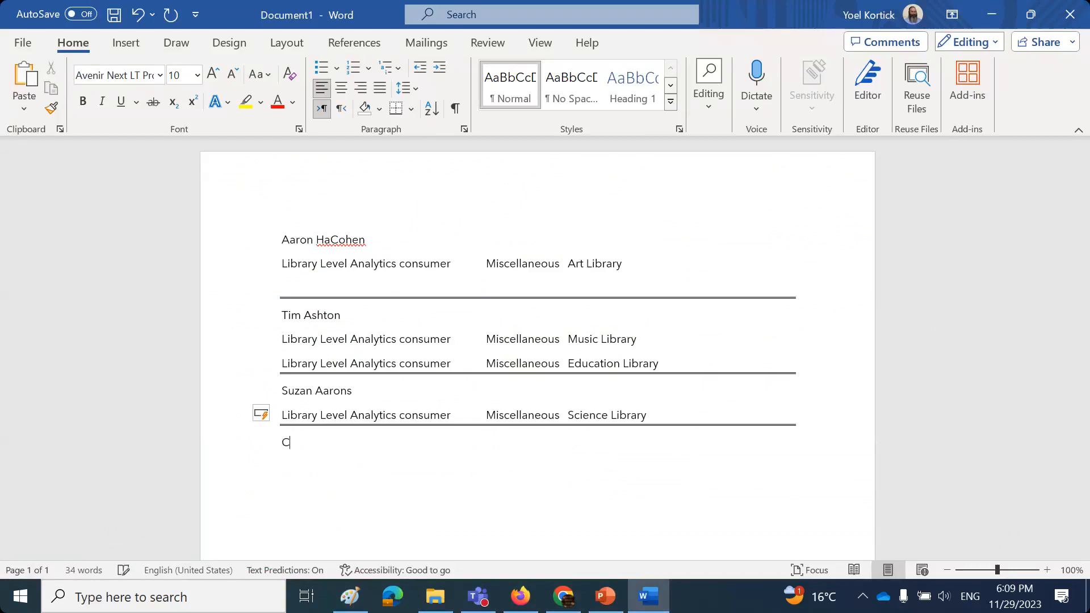
- Add the fourth user noting she 'Does not have the Library Level Analytics consumer at all', plus a border
key(Return)
text(Does not have the)
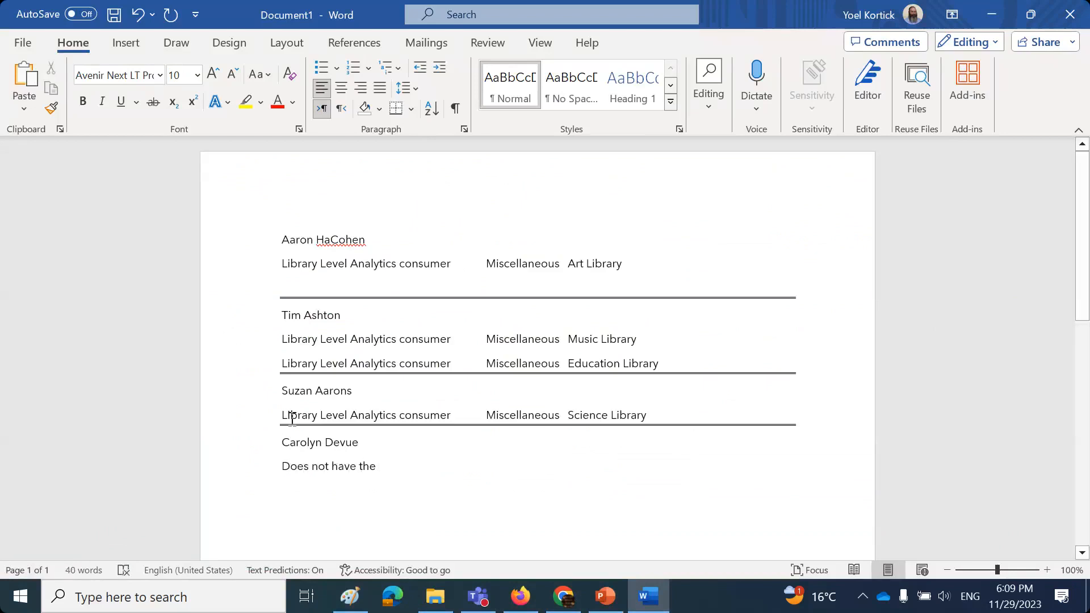
drag(283, 416, 437, 416)
key(ctrl+c)
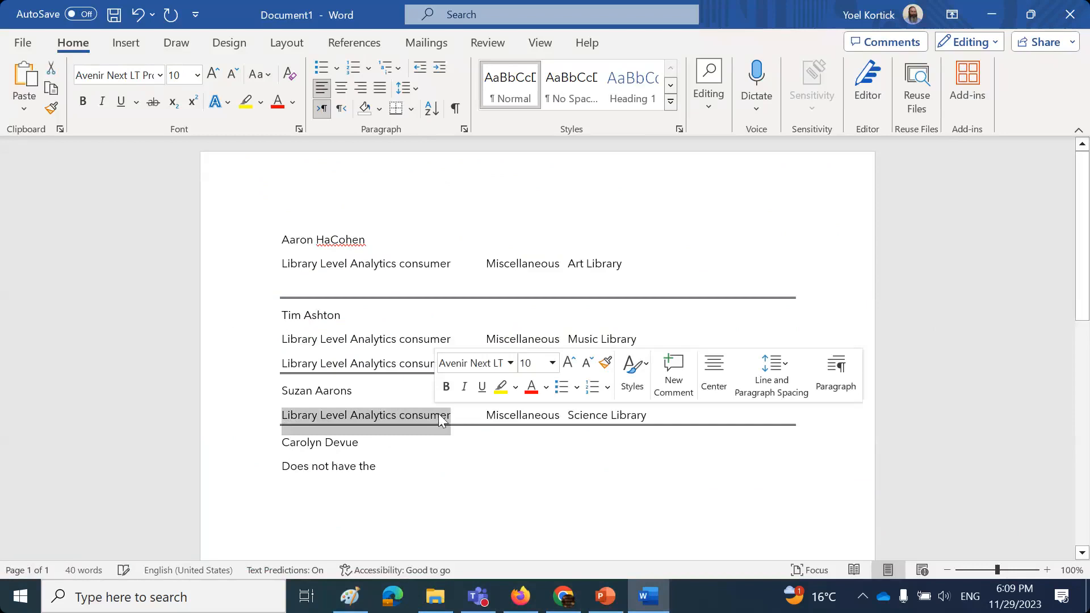
click(435, 462)
key(ctrl+v)
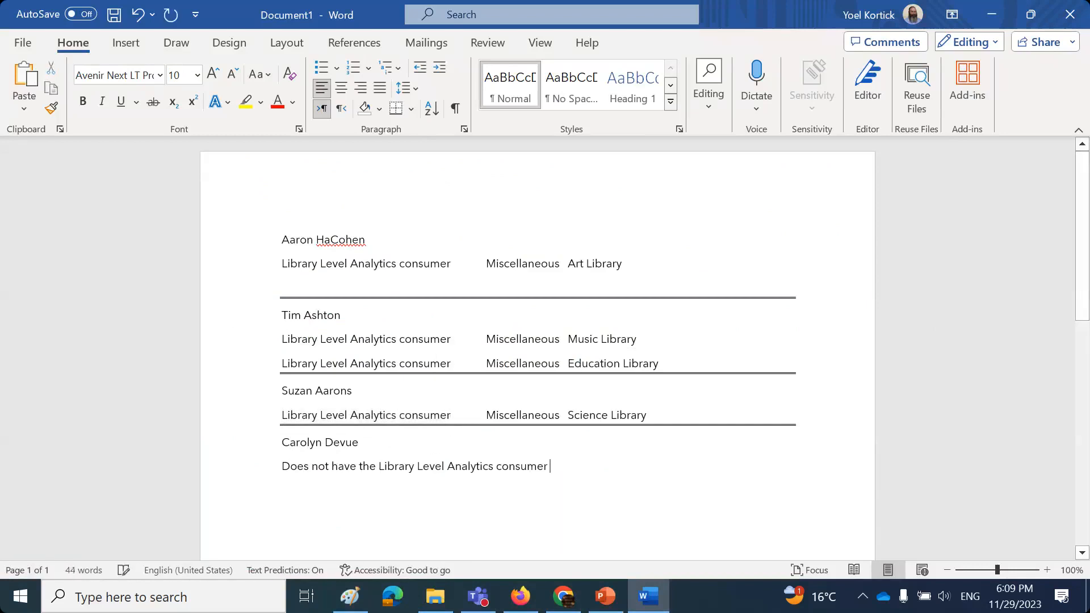
text(at all)
key(Return)
text(=========================================)
key(Return)
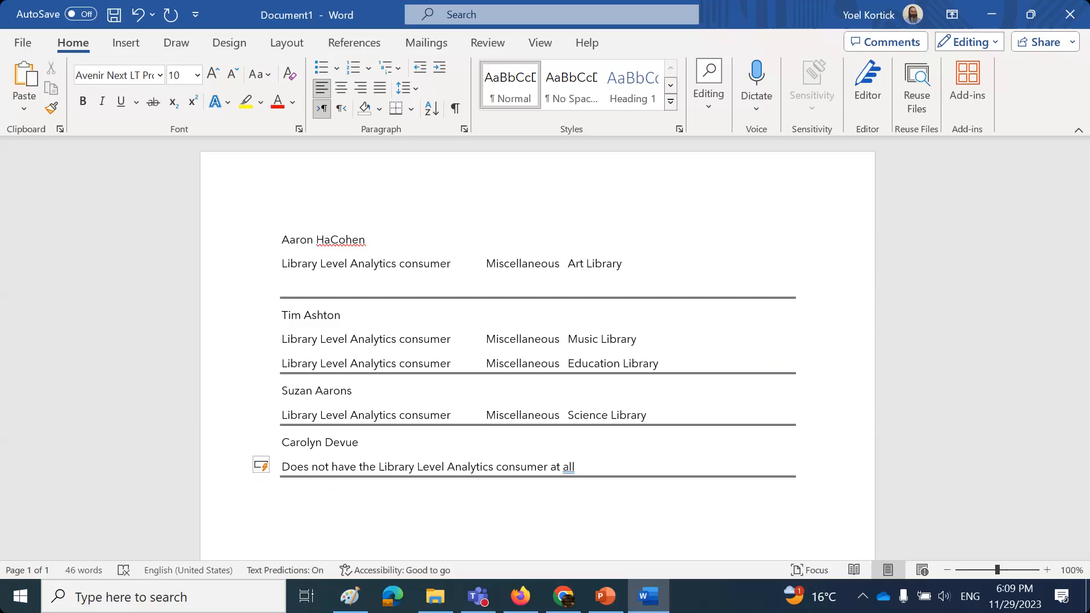
- Look up the fourth user by first name then surname 'dev', open her record, and review her four Fulfillment roles
click(520, 596)
text(carolyn)
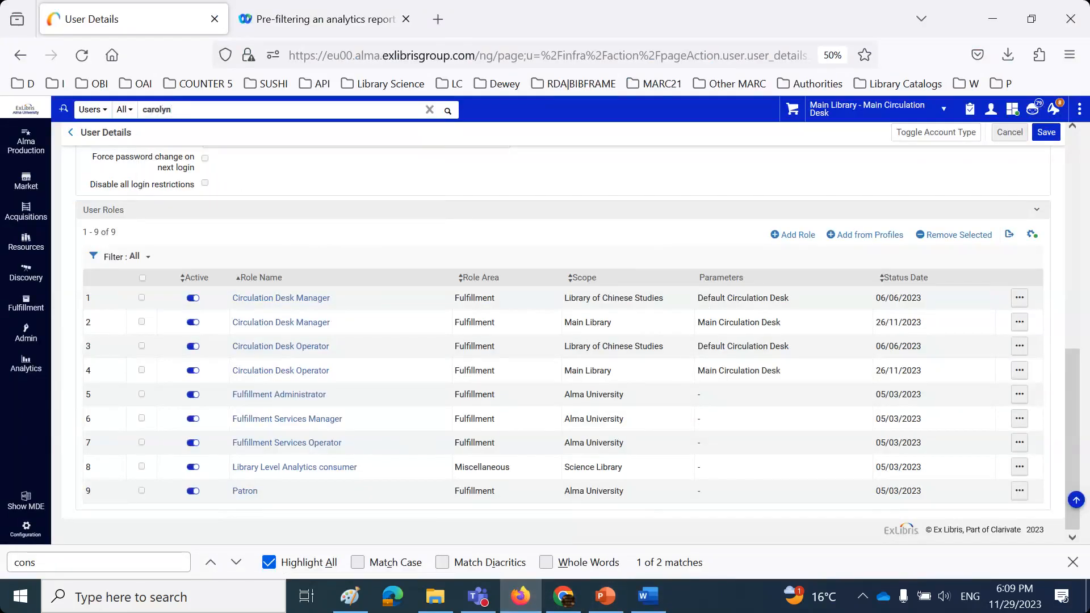
key(Return)
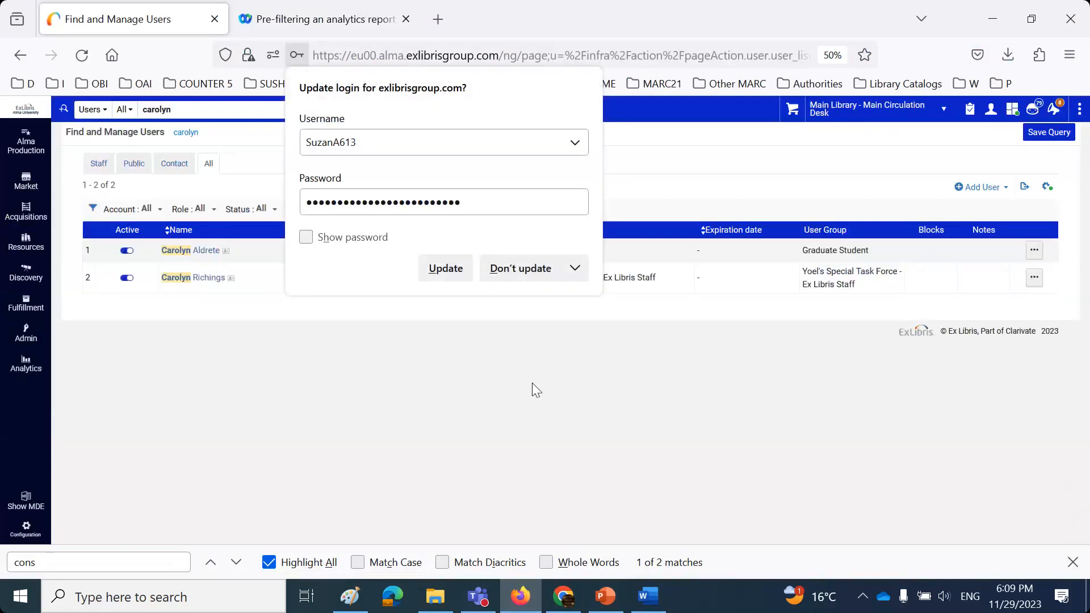
drag(183, 107, 136, 114)
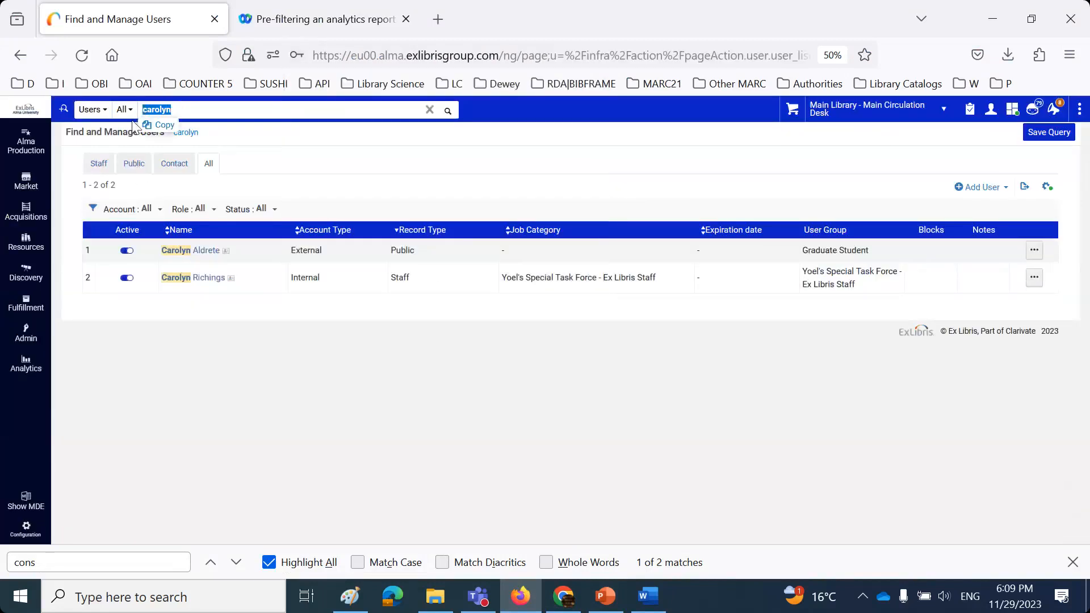
text(dev)
click(144, 127)
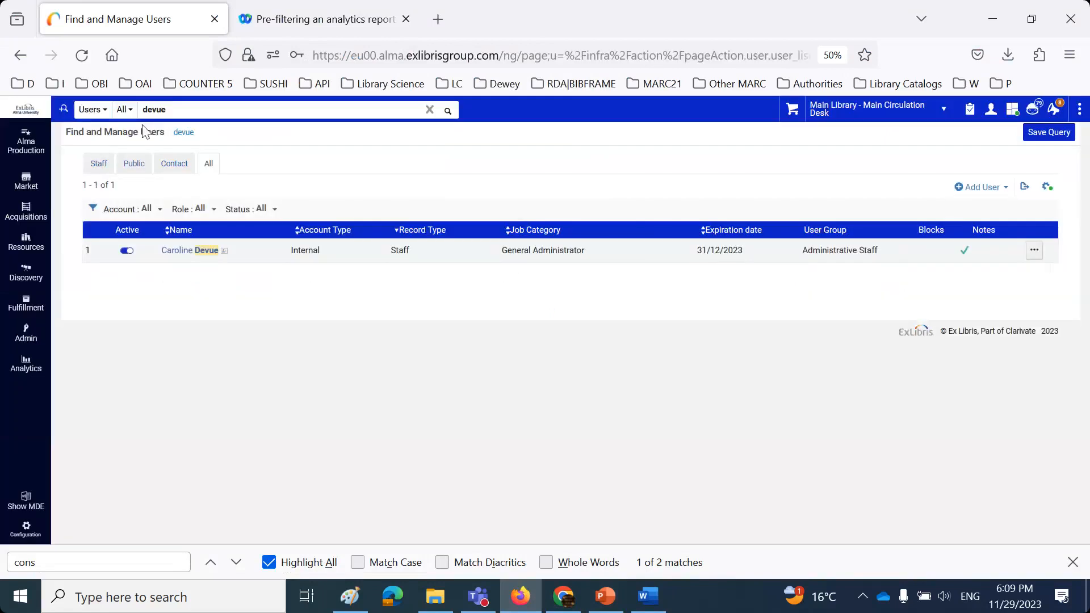
click(1033, 252)
click(1000, 274)
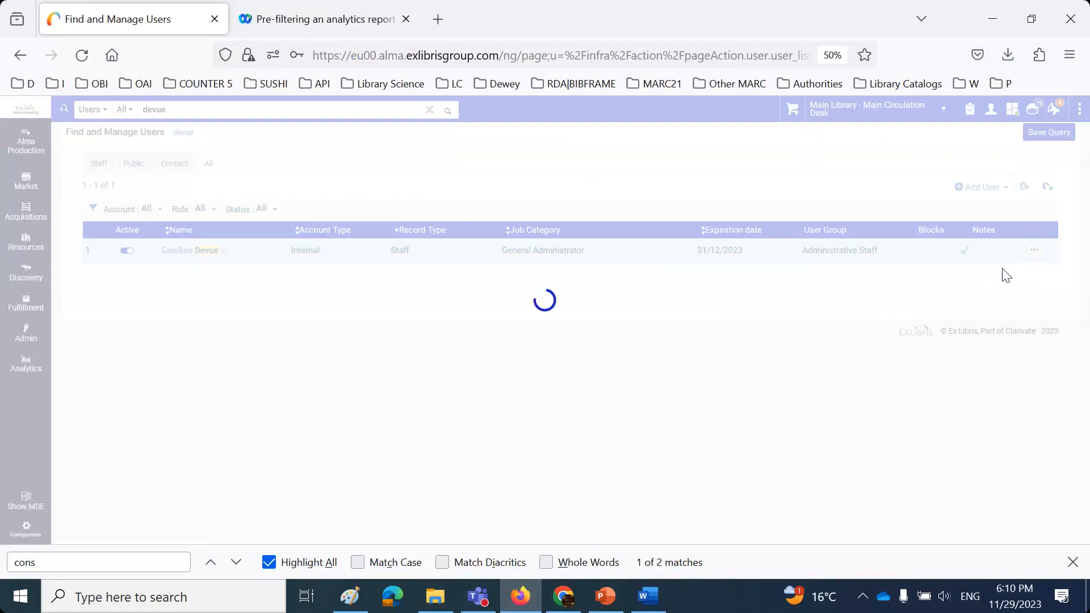
drag(176, 161, 126, 160)
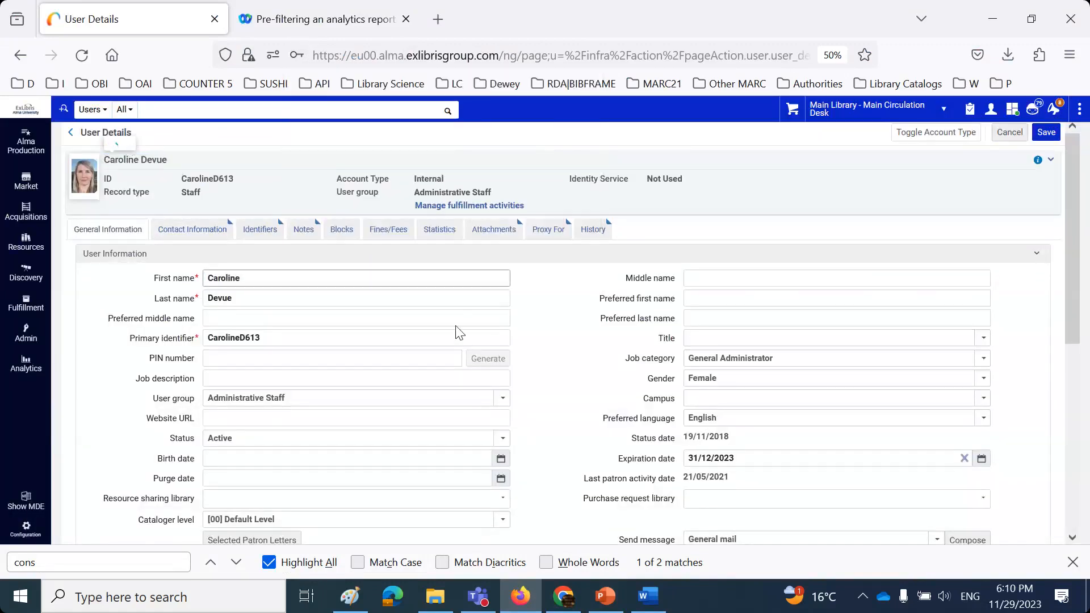
scroll(438, 348, down, 5)
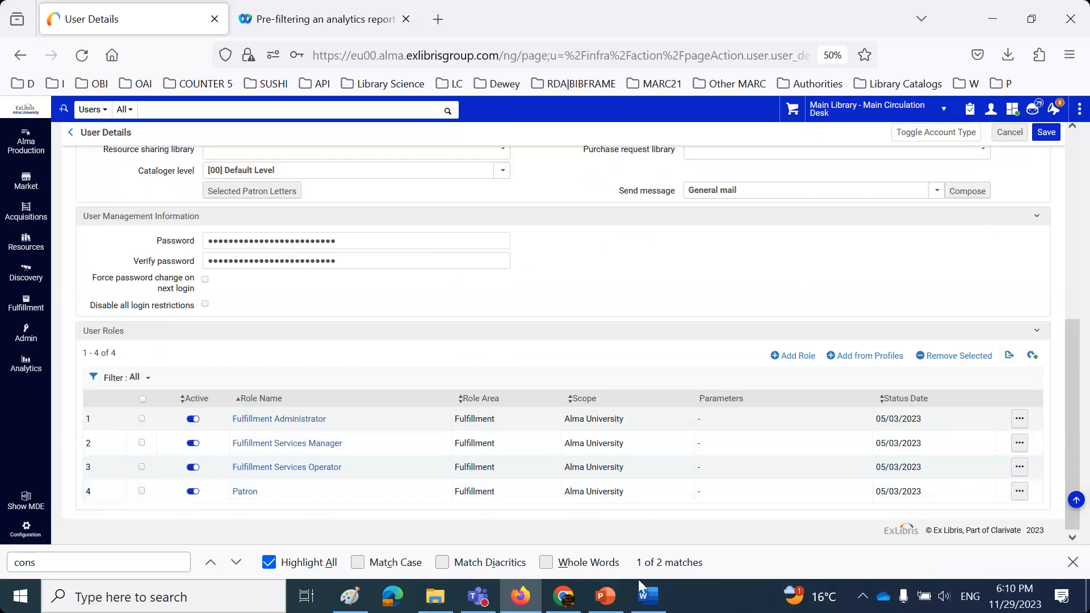
click(648, 596)
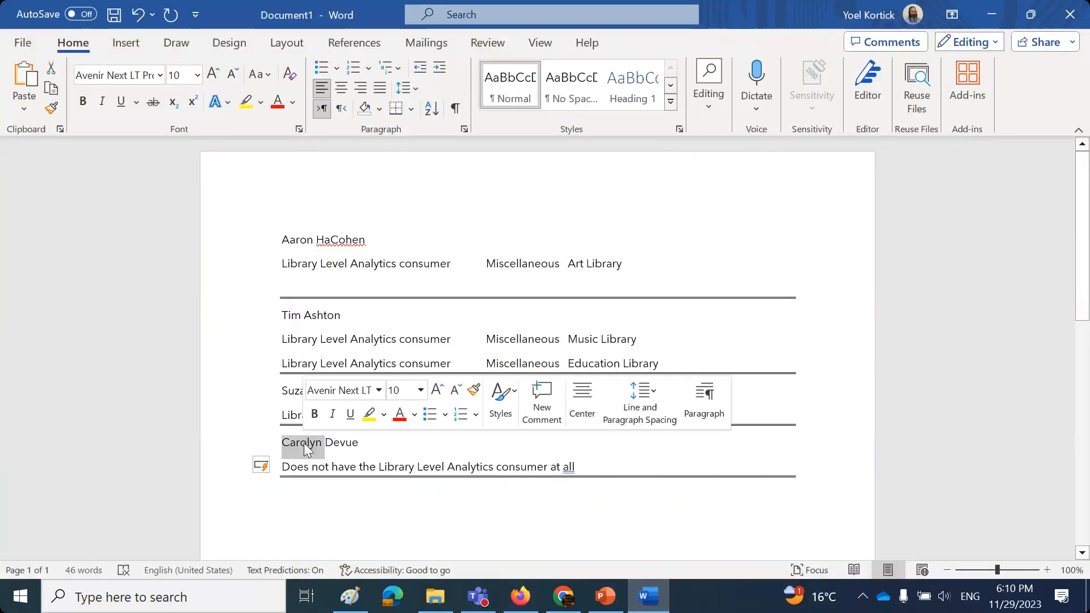
- Replace the misspelled fourth user's name with the pasted correct spelling and insert a double border above her entry
triple_click(306, 443)
key(ctrl+v)
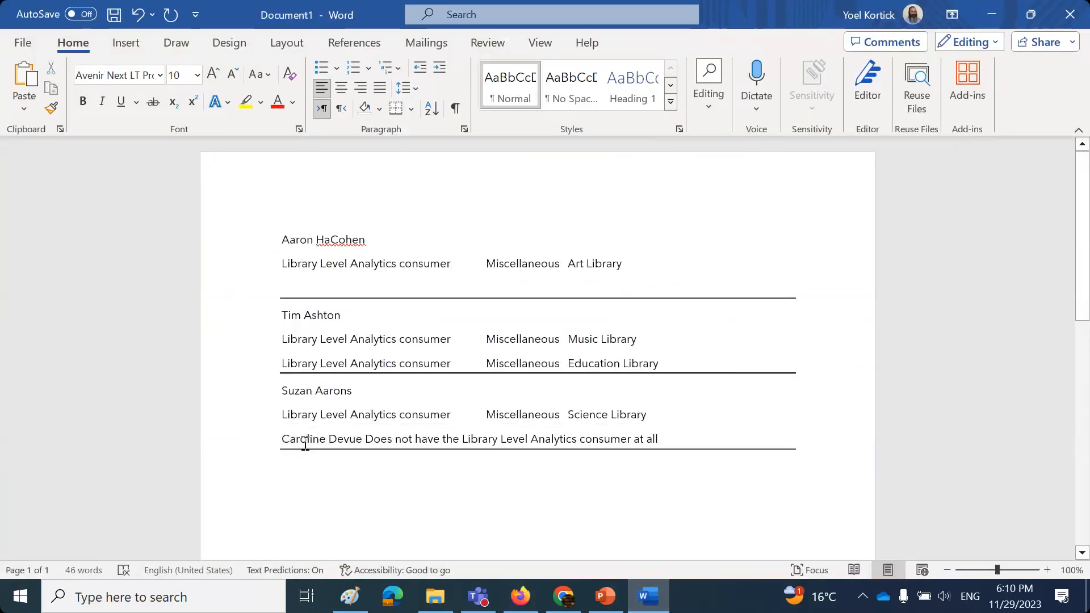
key(Return)
click(280, 437)
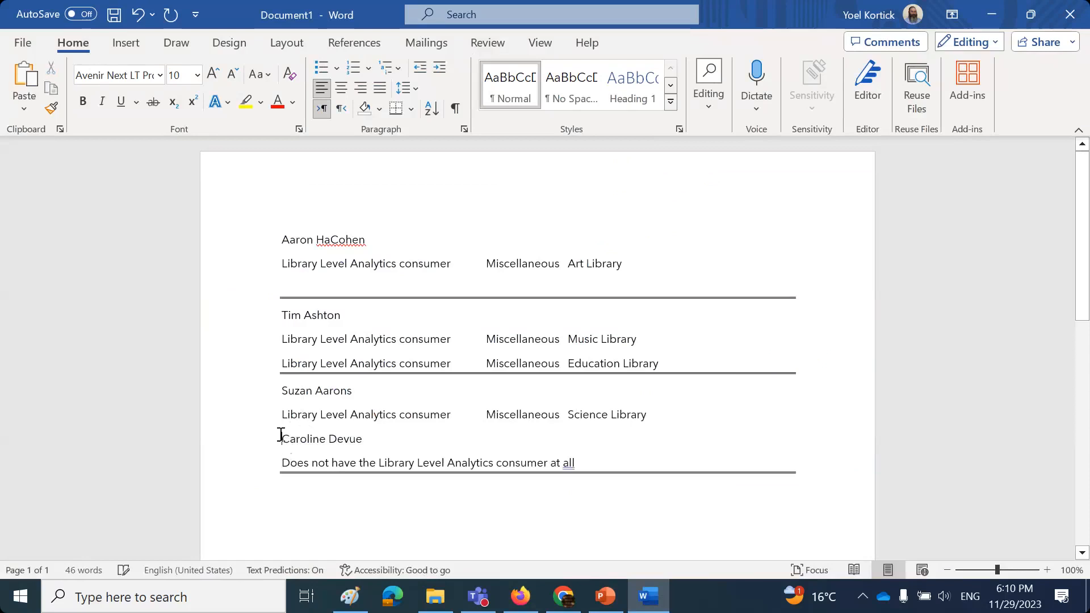
key(Return)
text(=====================================)
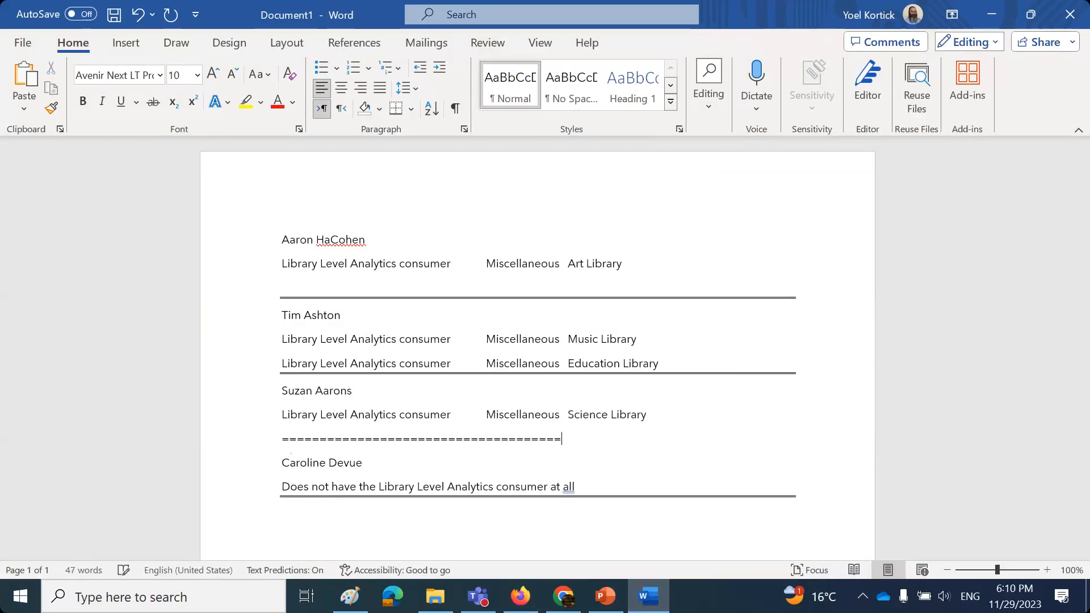
key(Return)
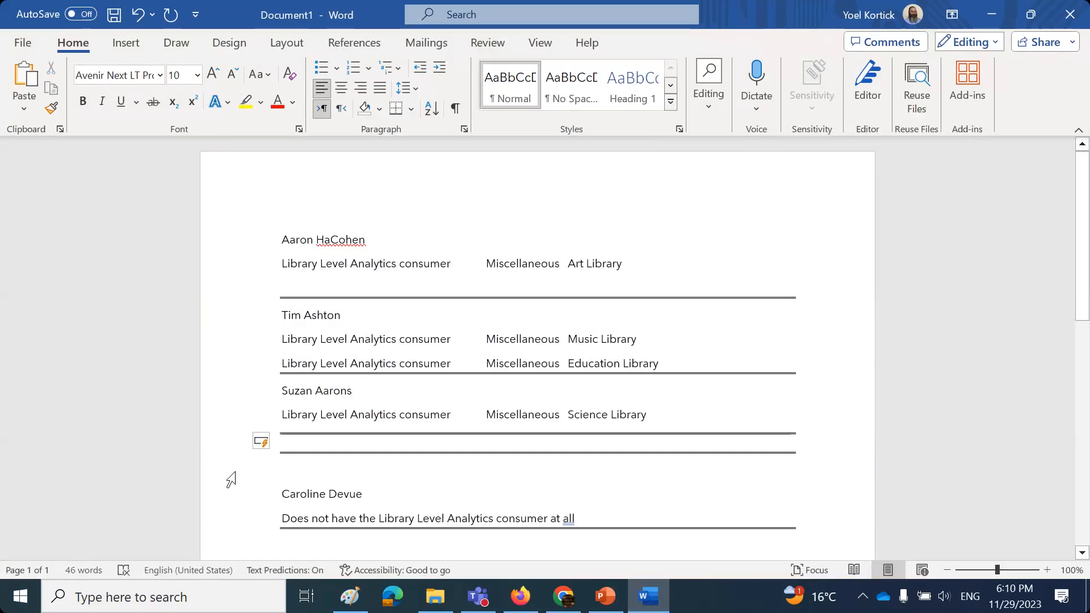
click(723, 452)
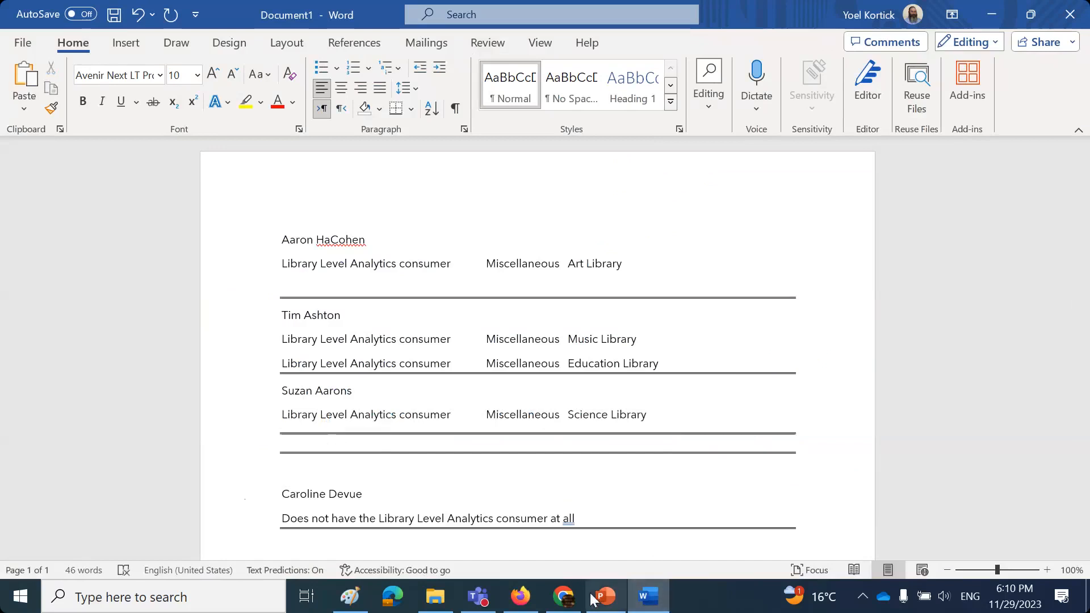
- Launch Alma Analytics in a new tab from Alma's analytics menu
click(521, 597)
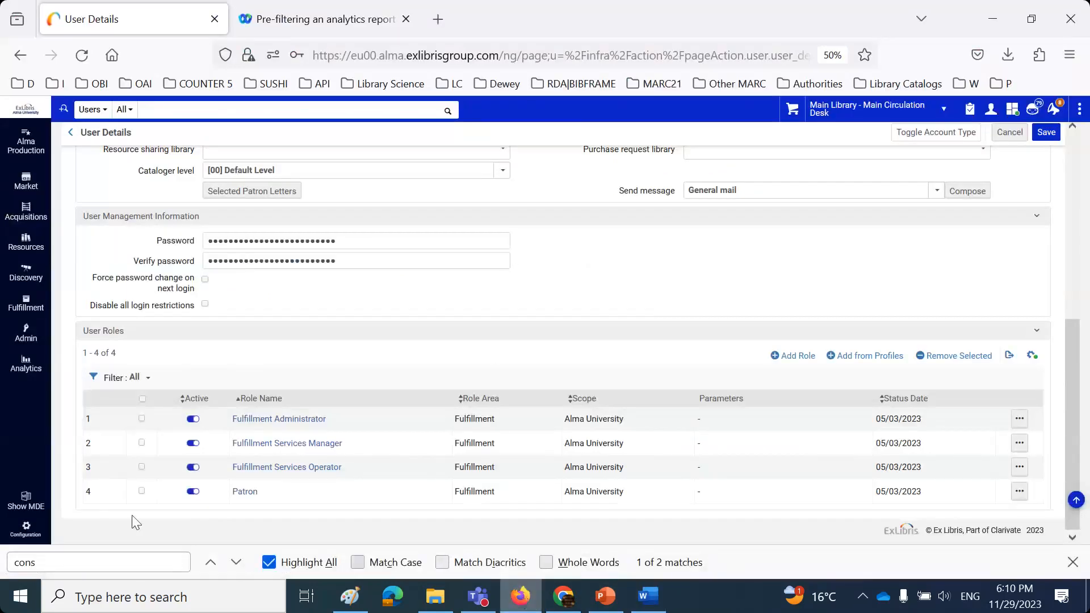
click(22, 364)
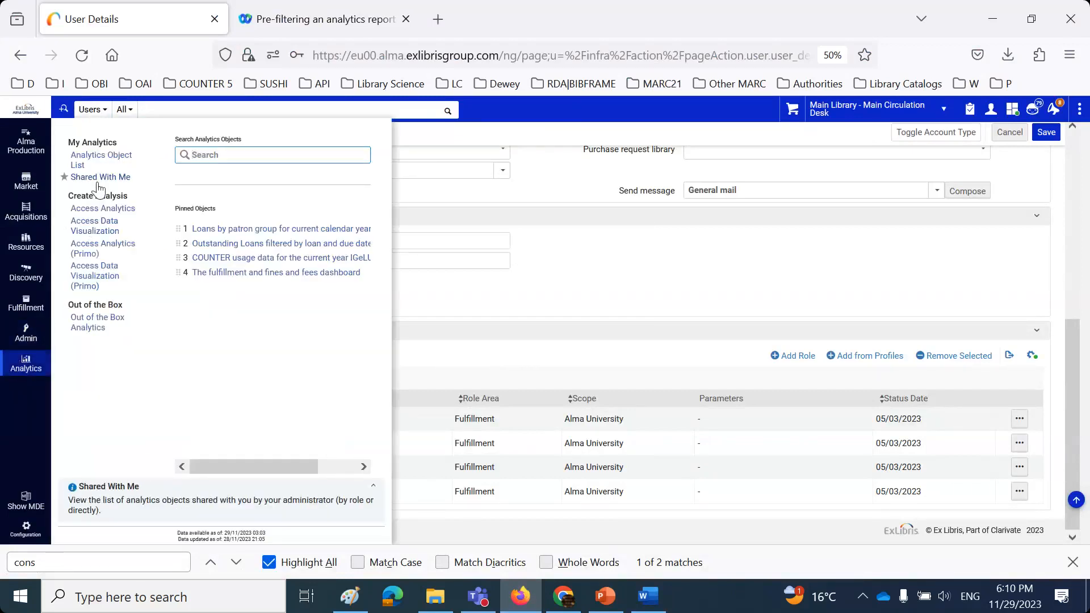
click(103, 209)
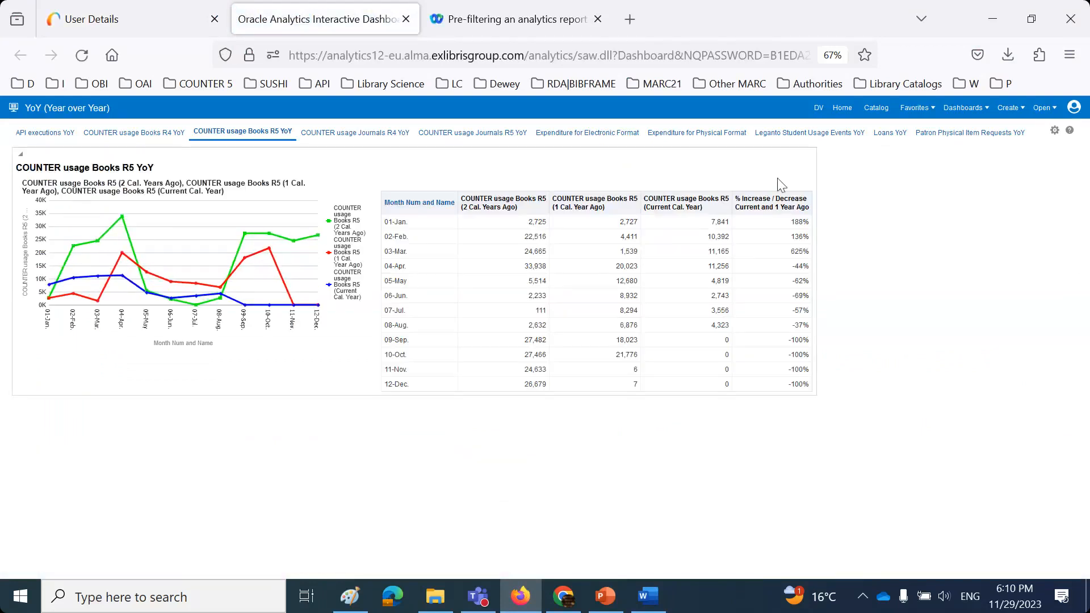
- Create a new analysis and pick Fulfillment as its subject area
click(1008, 109)
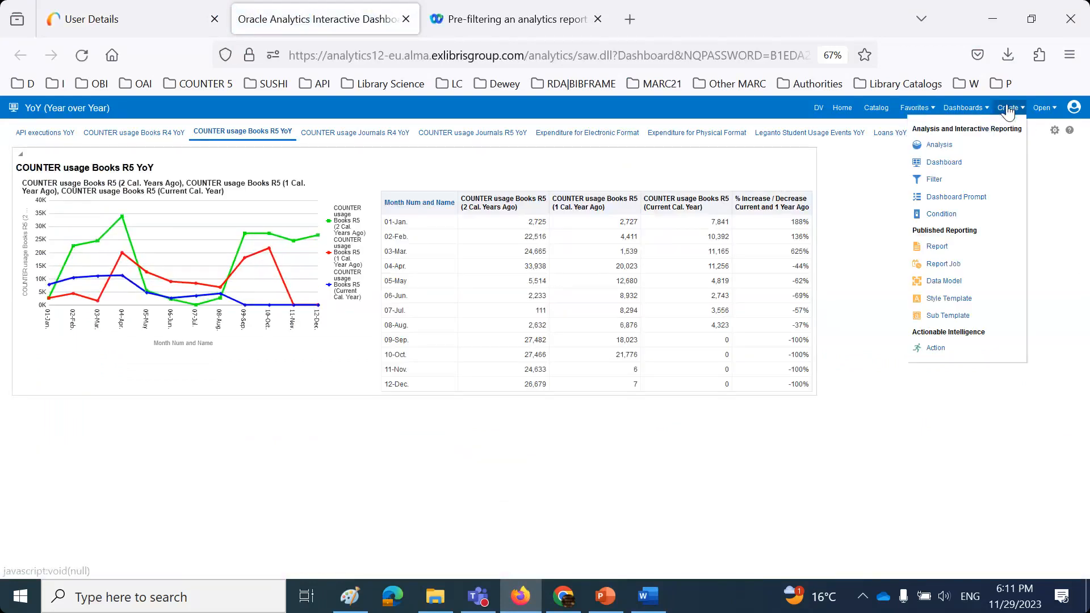
click(939, 146)
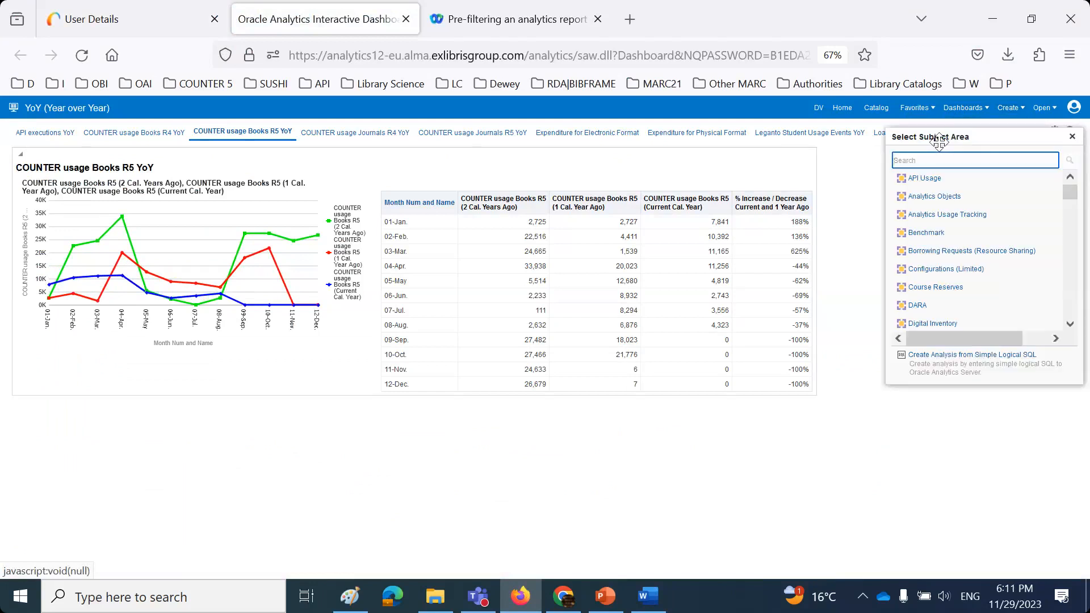
scroll(958, 213, down, 2)
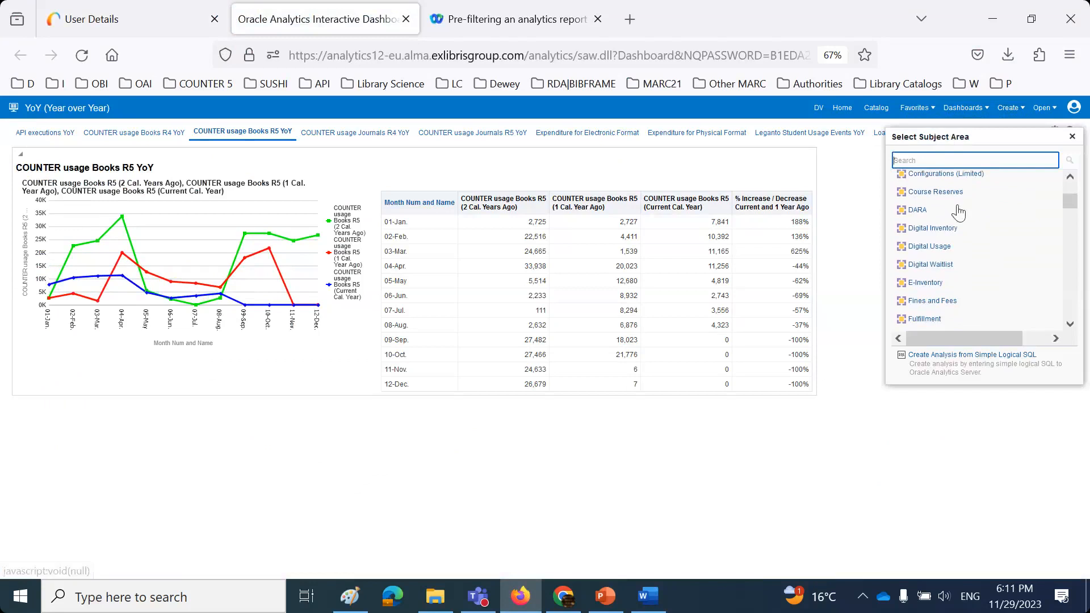
scroll(958, 213, down, 5)
scroll(958, 213, up, 3)
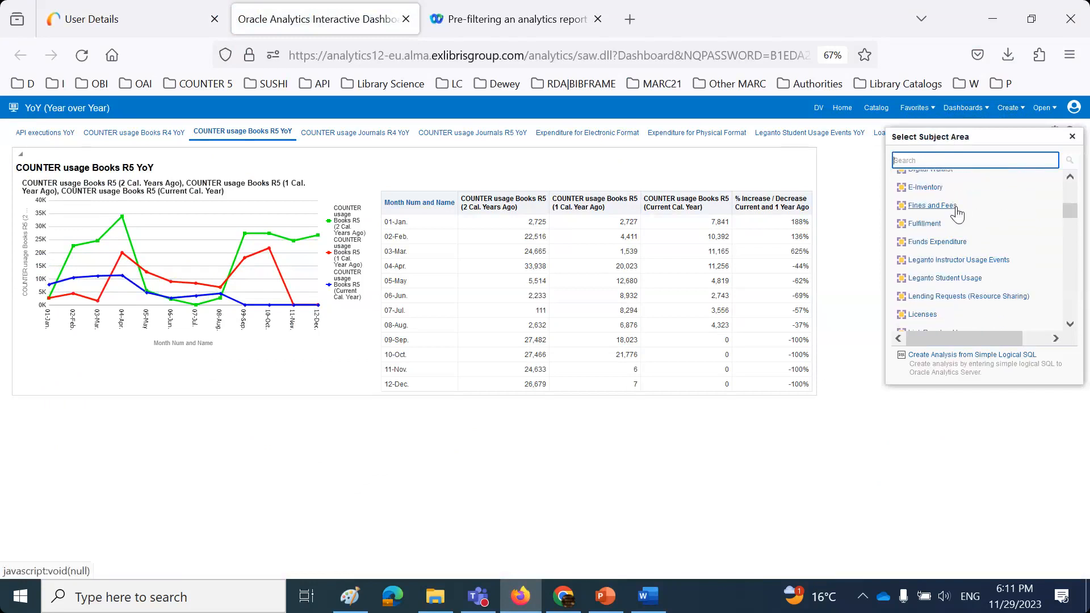
click(923, 224)
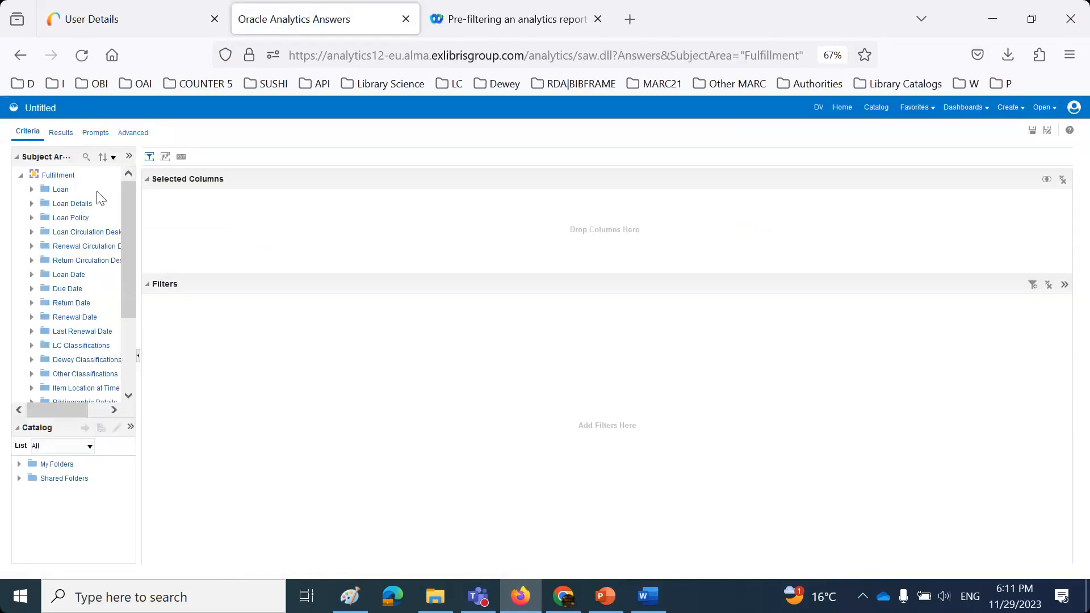
- Add Loans (In House + Not In House) as a column, removing the Loans (Not In House) column
click(32, 189)
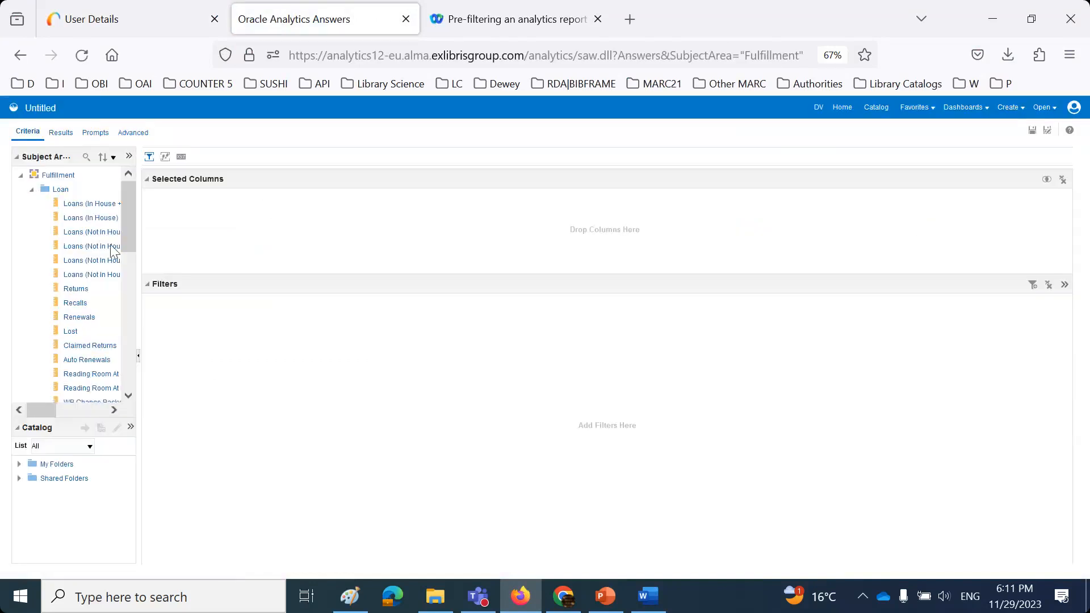
drag(140, 249, 366, 256)
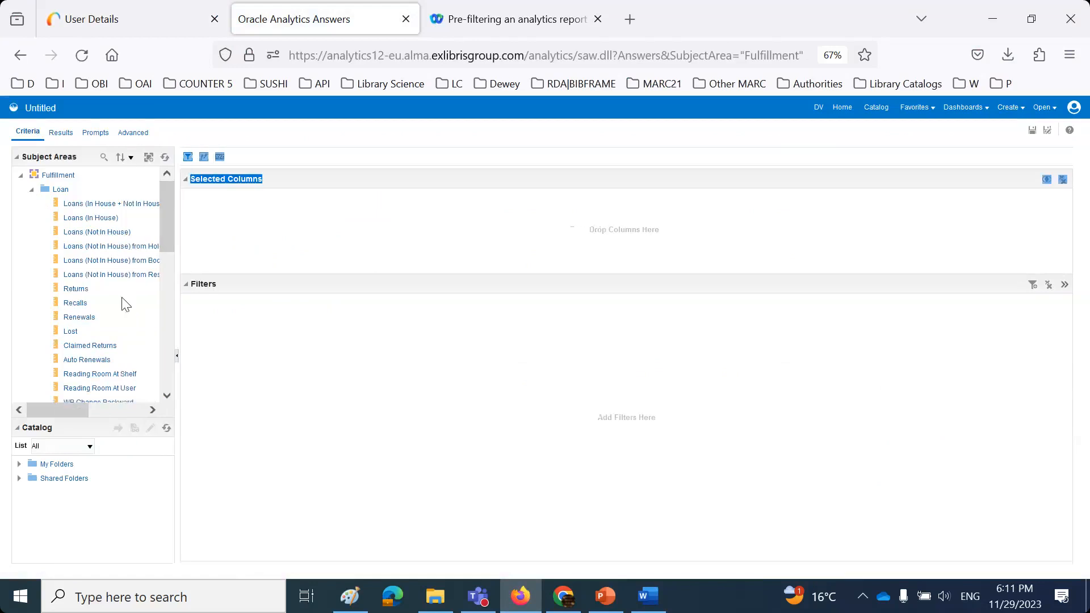
scroll(120, 301, down, 2)
scroll(119, 295, down, 1)
scroll(113, 284, up, 5)
drag(95, 240, 408, 246)
drag(105, 205, 268, 221)
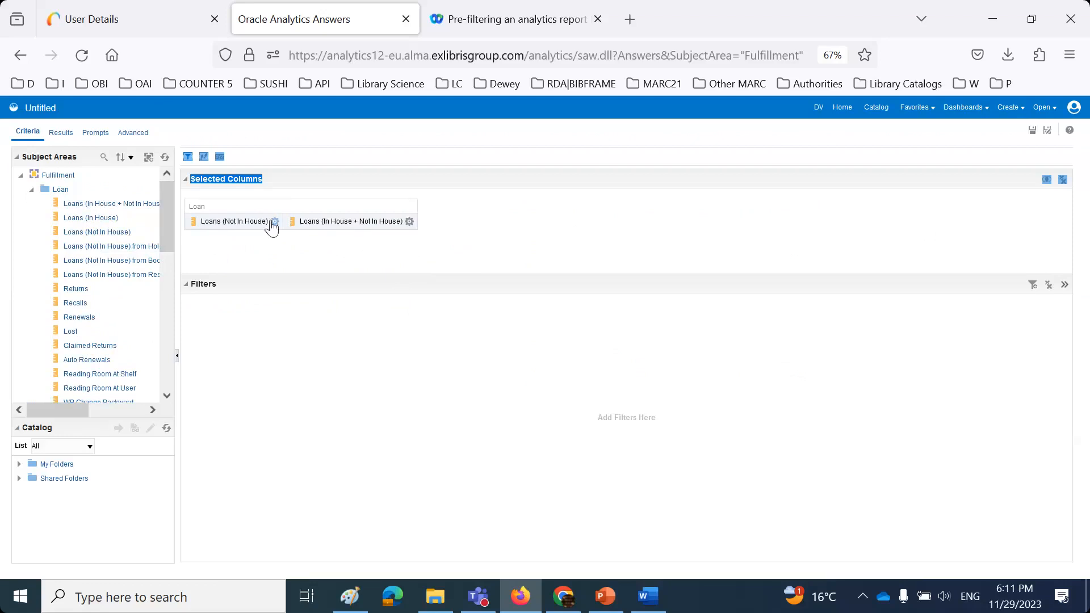
click(277, 220)
click(318, 310)
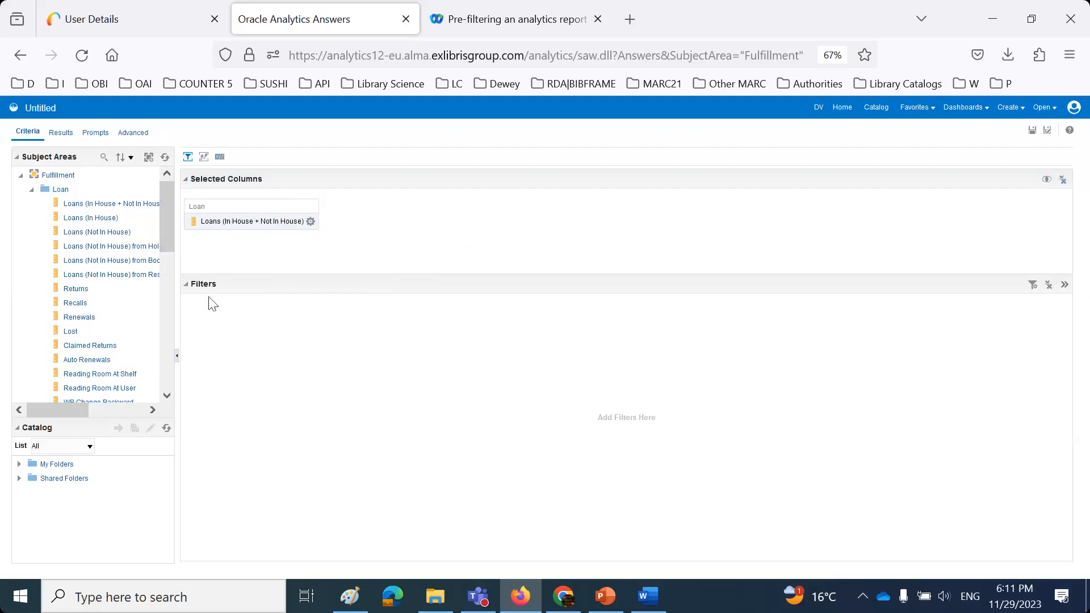
click(32, 189)
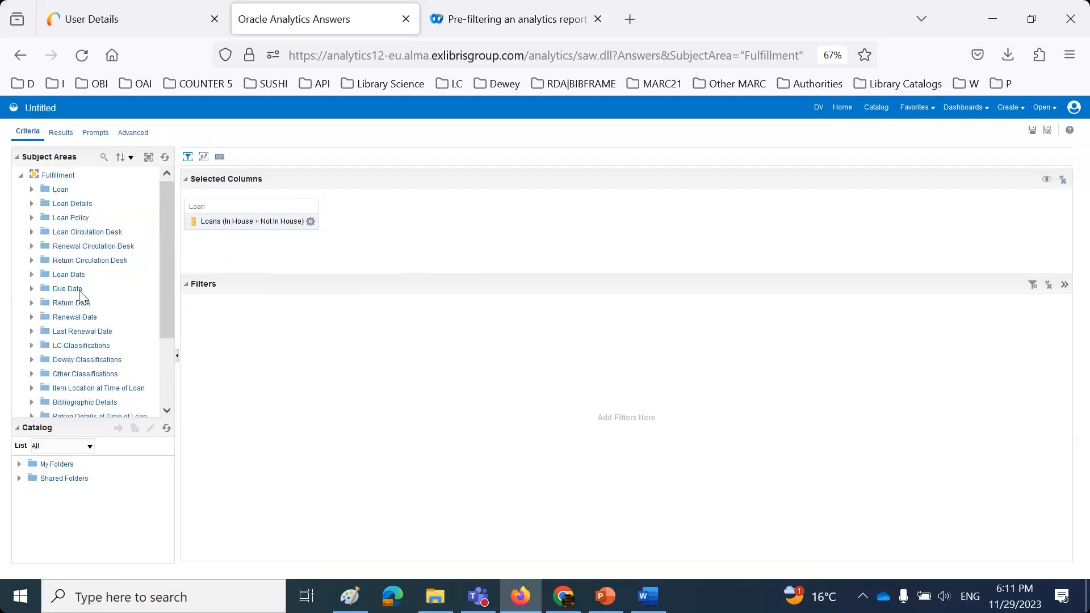
- Add Library Code (Active) and Library Name (Active) from Item Location at Time of Loan
scroll(83, 295, down, 2)
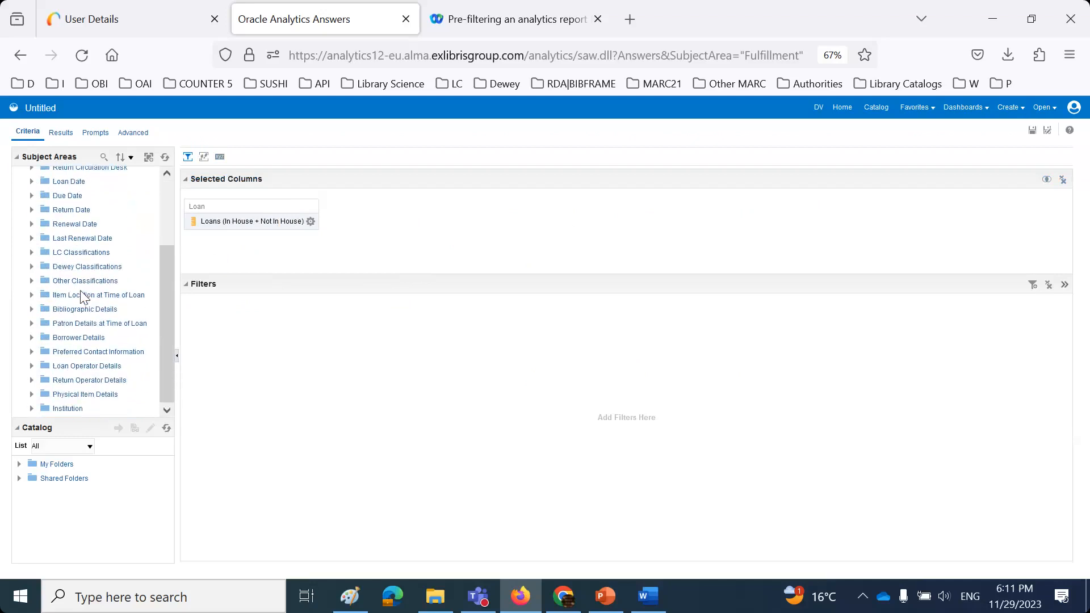
click(32, 295)
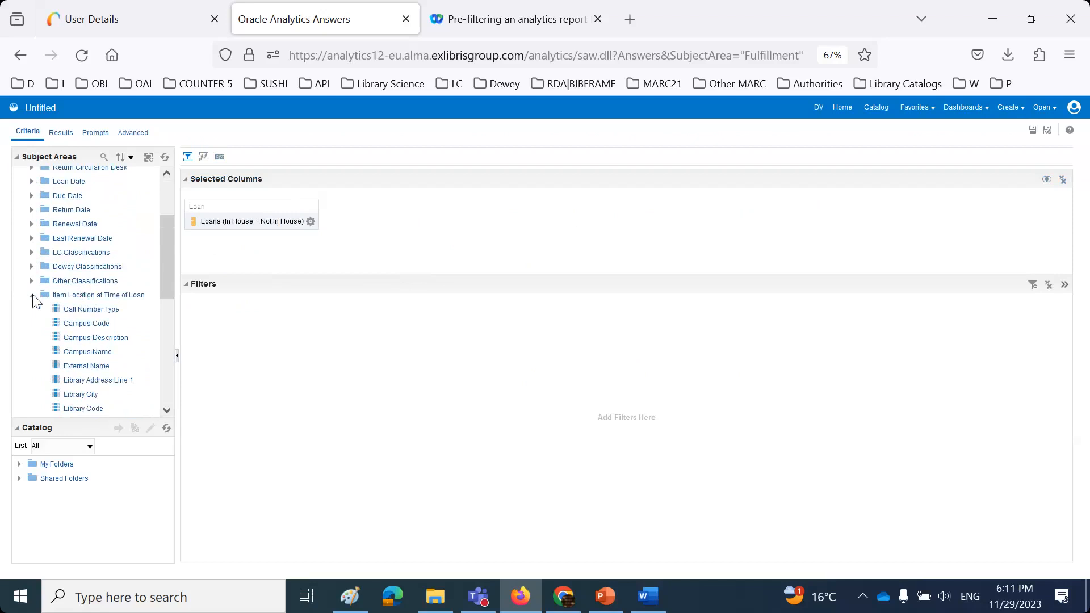
scroll(34, 301, down, 2)
drag(93, 332, 361, 264)
drag(100, 389, 518, 258)
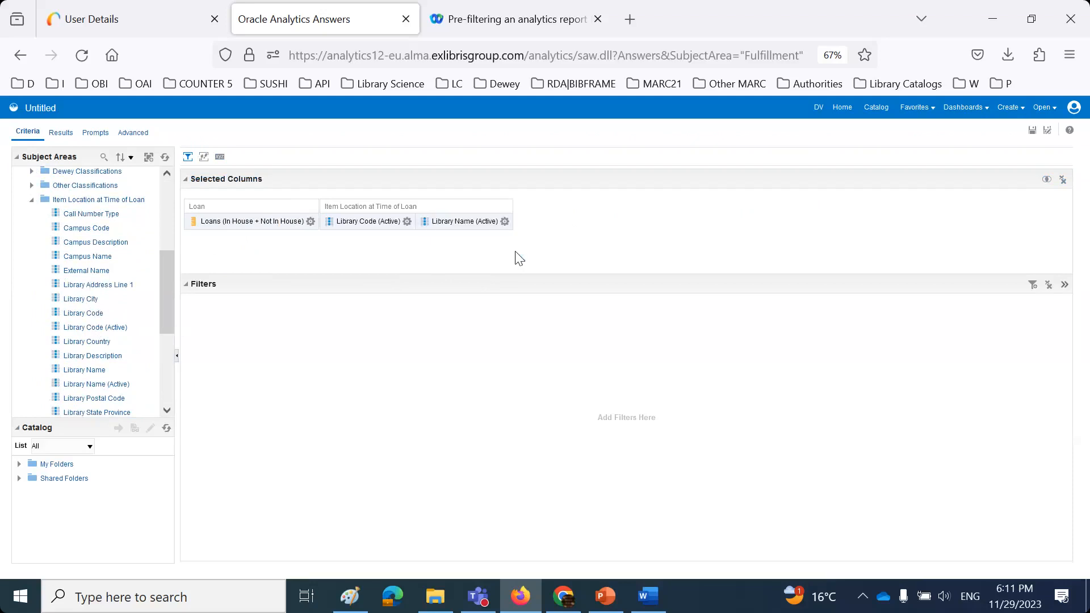
- Filter Library Name (Active) to 'is not null' and view the Results
click(504, 221)
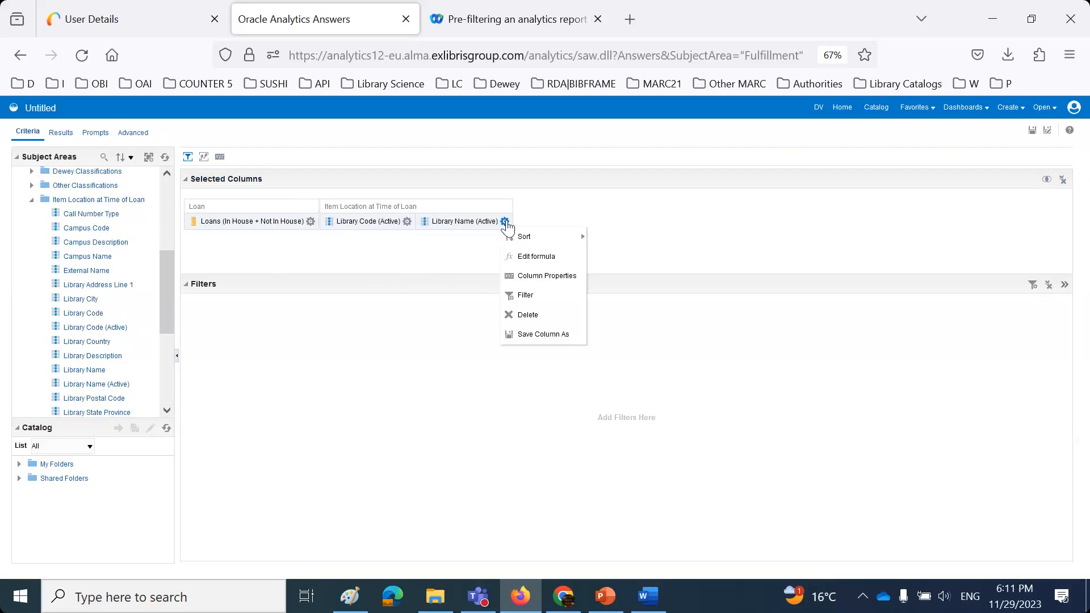
click(535, 299)
click(615, 288)
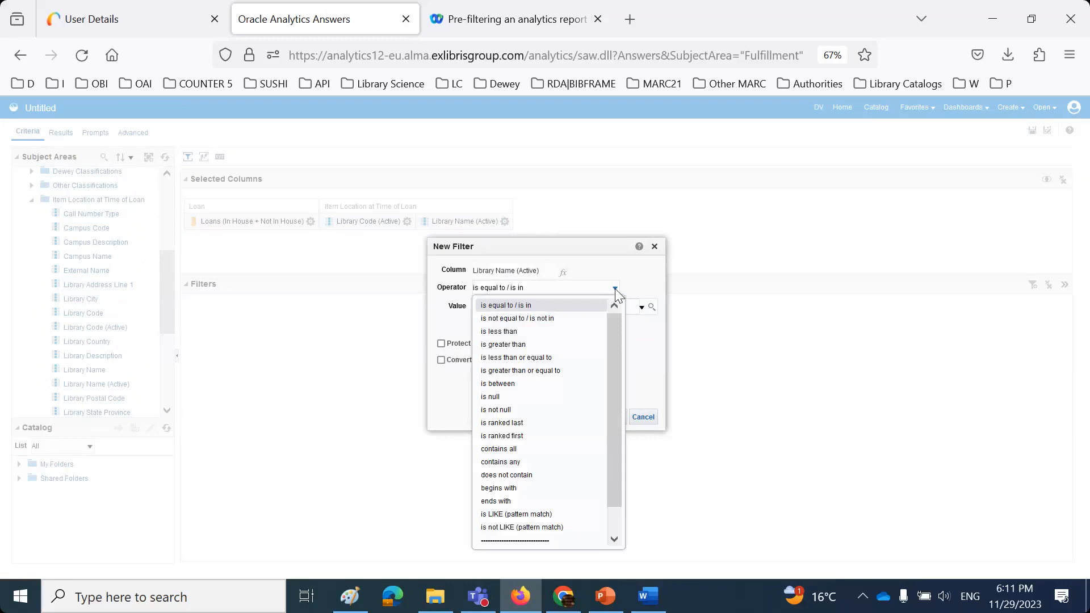
click(541, 413)
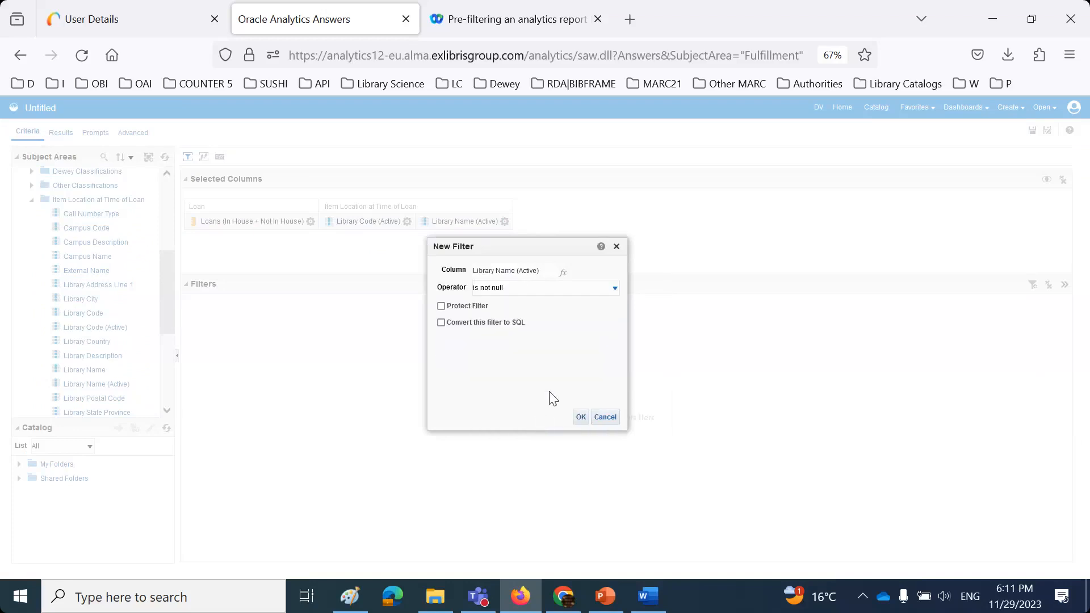
click(582, 417)
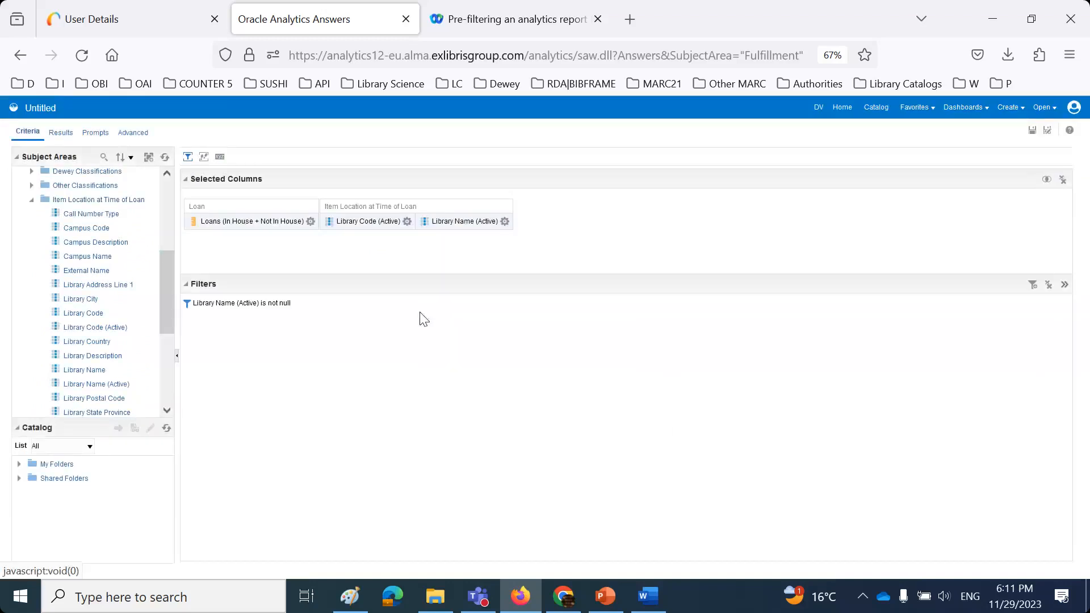
click(58, 134)
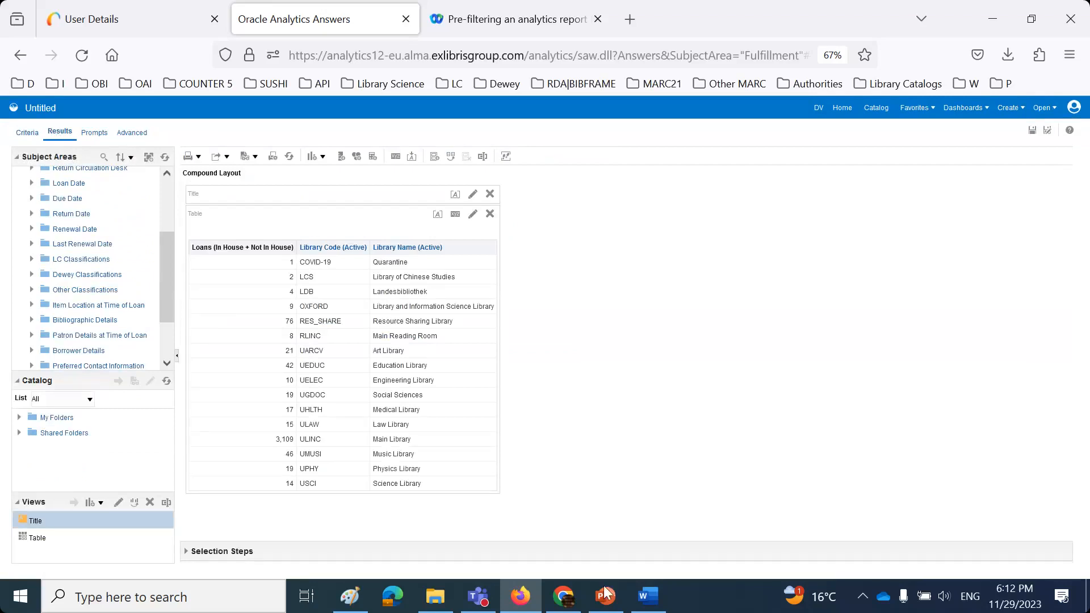
- Sort the loans table by Library Name (Active), descending then ascending, so Art Library is first
click(647, 599)
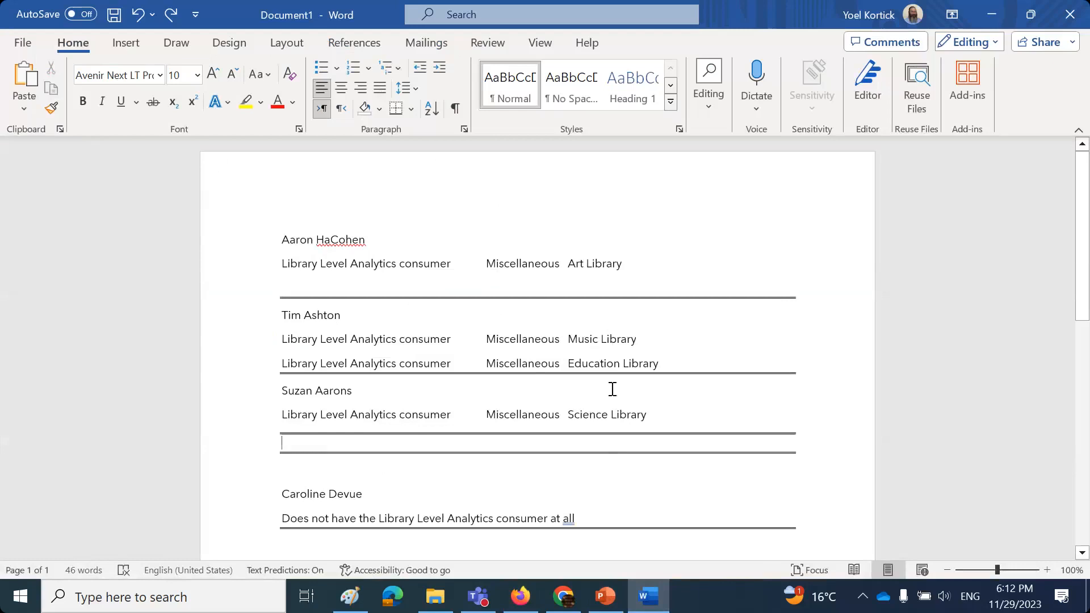
click(645, 602)
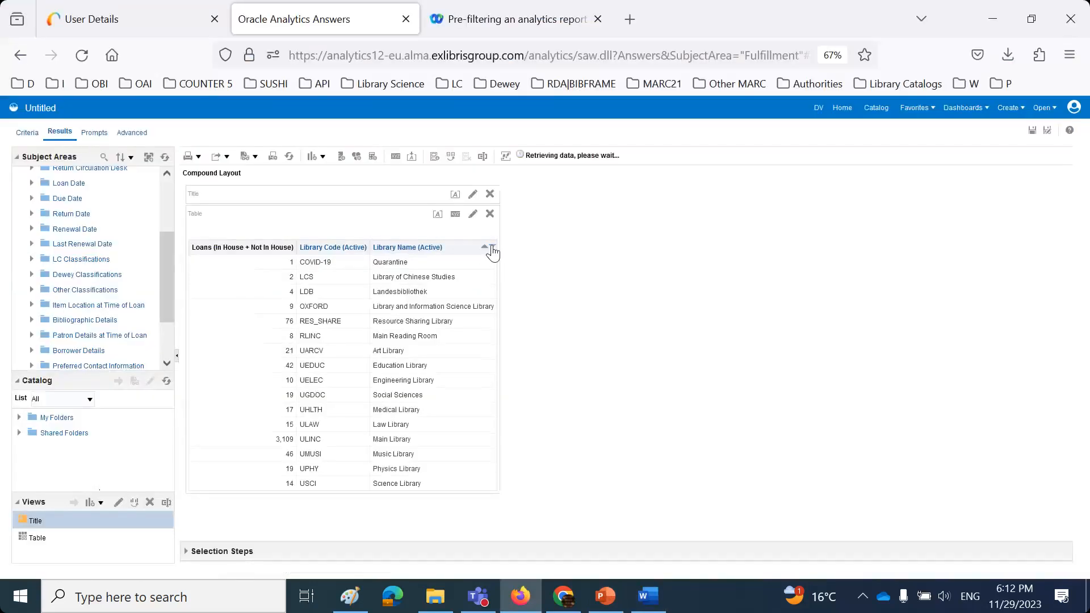
click(492, 247)
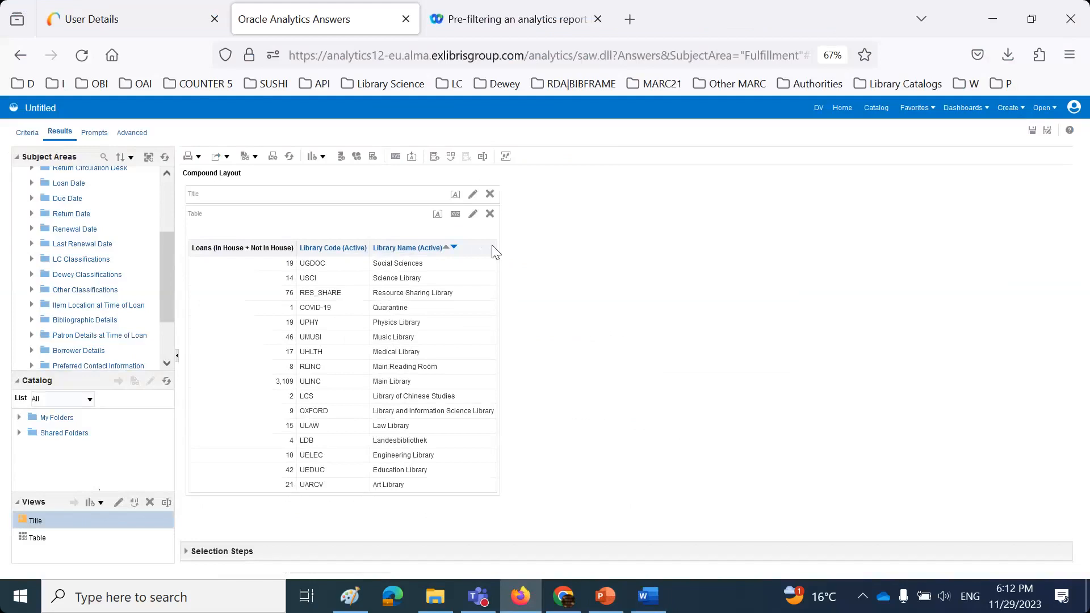
click(446, 248)
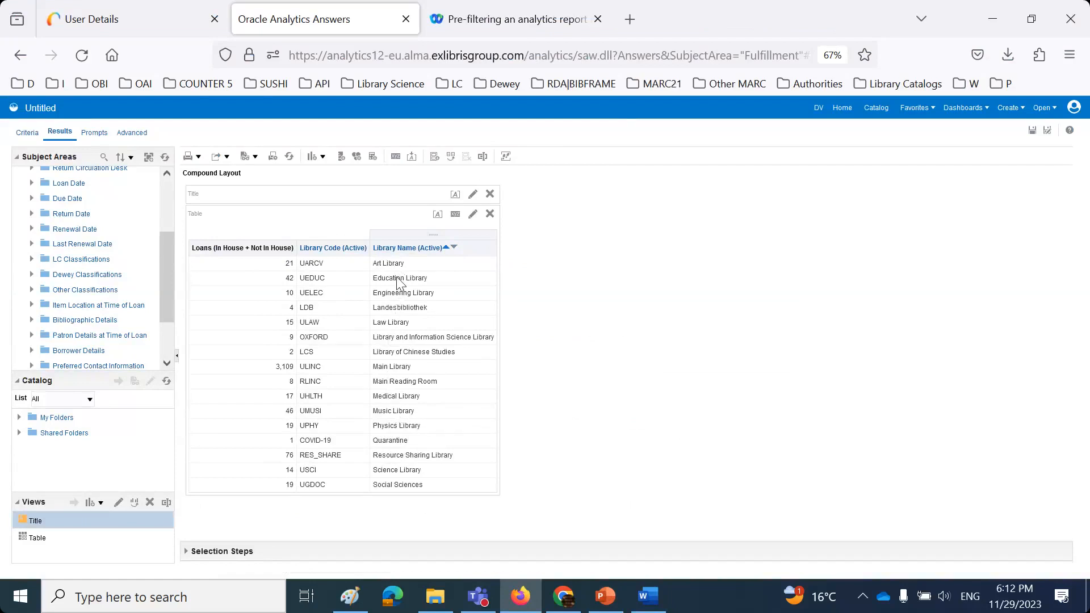
click(649, 597)
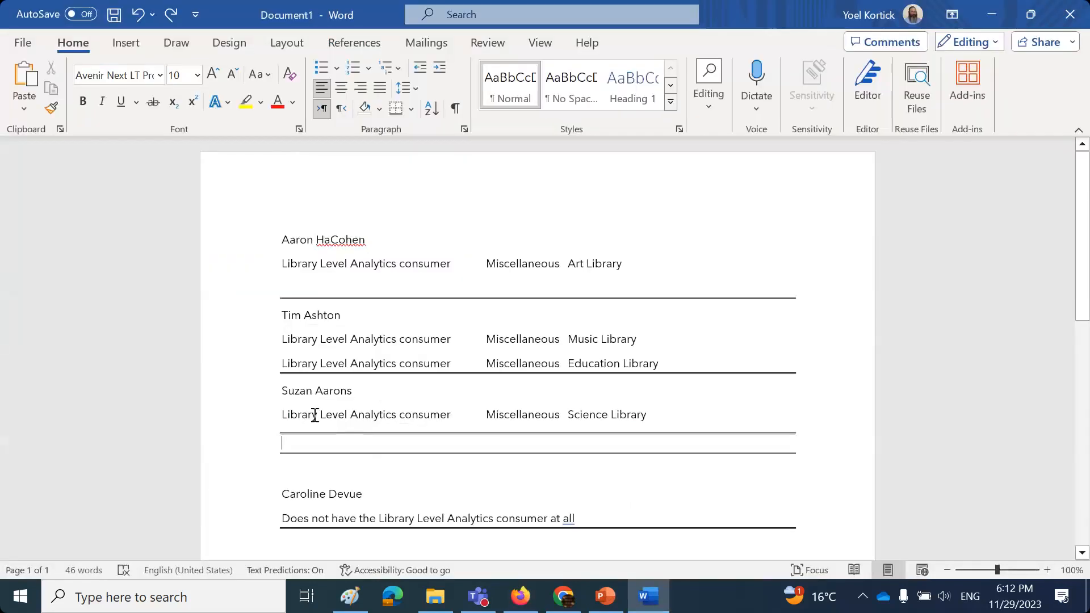
click(653, 603)
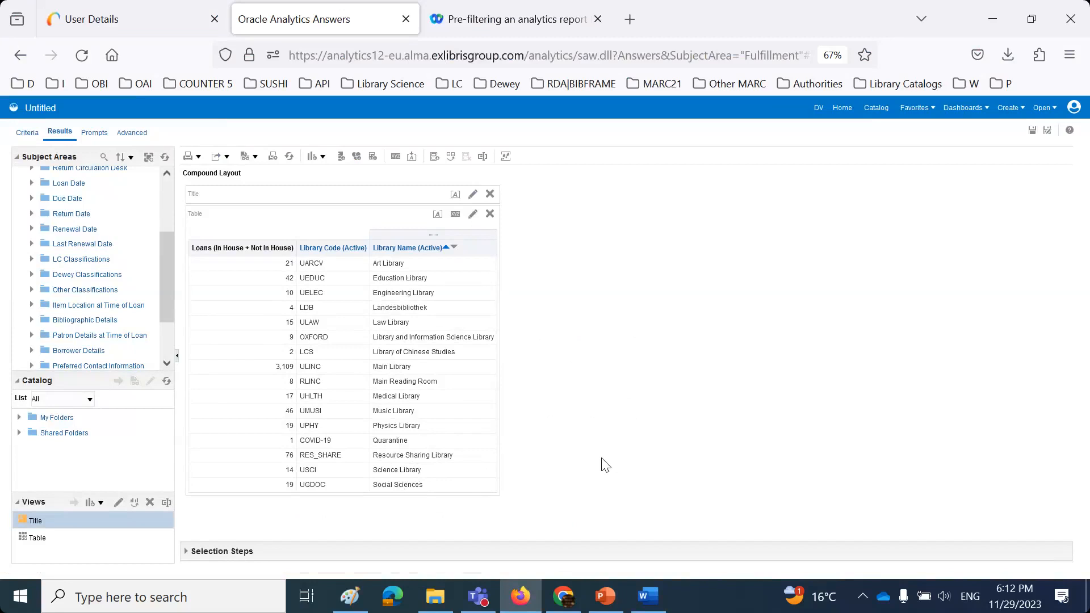
- In Save As, browse to Objects - DV and analytics > Analytics > Reports Objects
click(1049, 134)
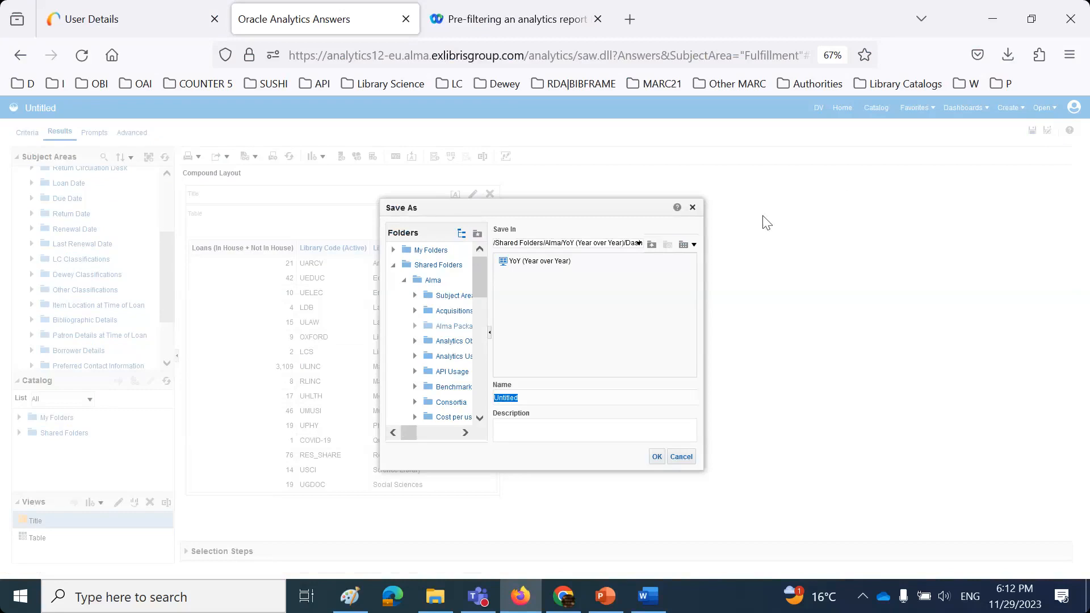
click(409, 279)
click(429, 310)
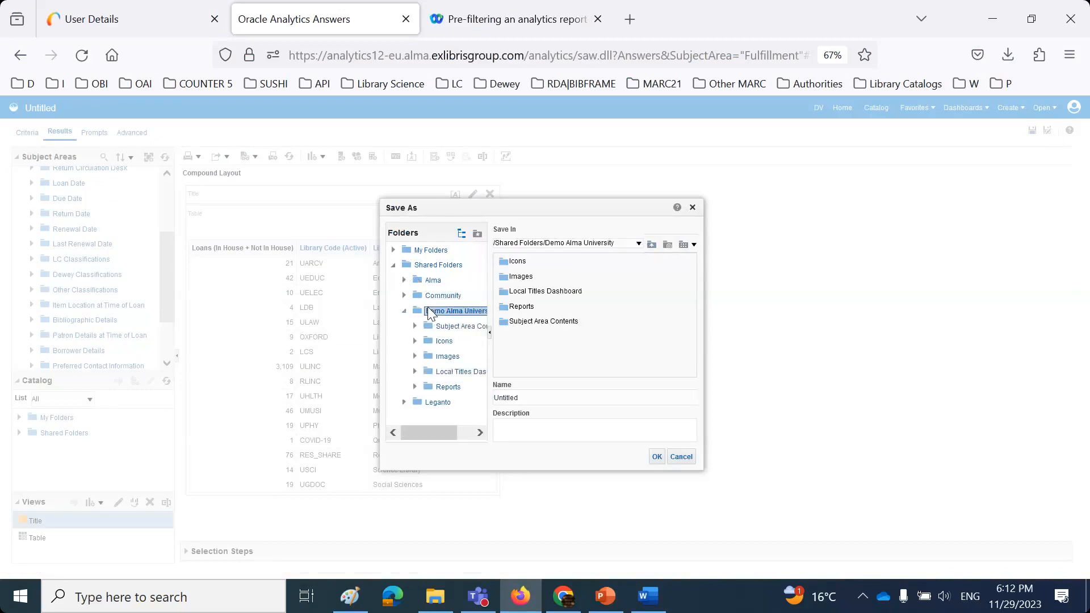
click(505, 307)
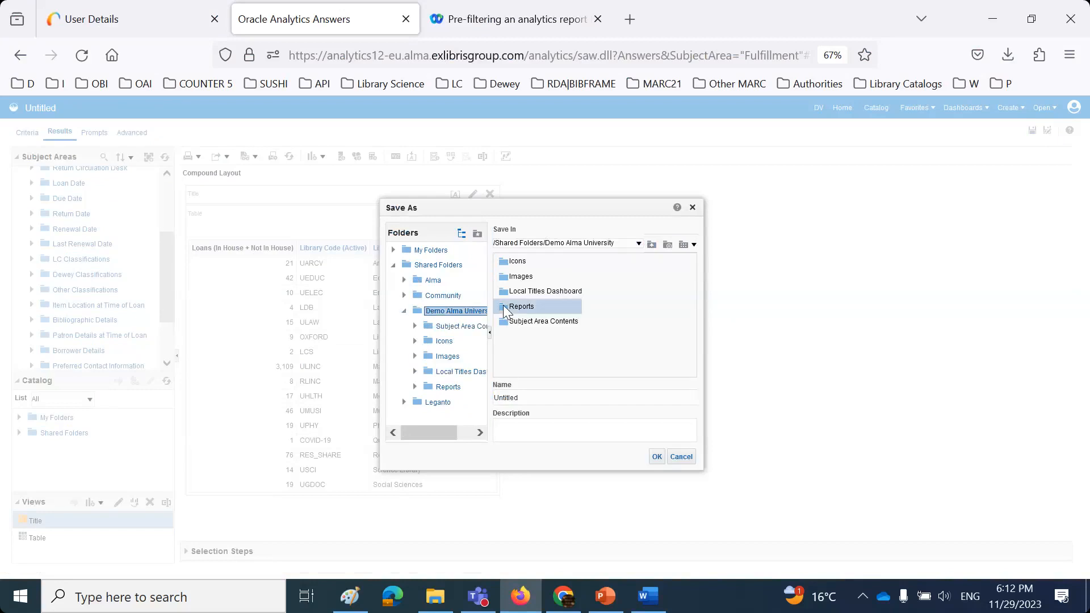
double_click(503, 306)
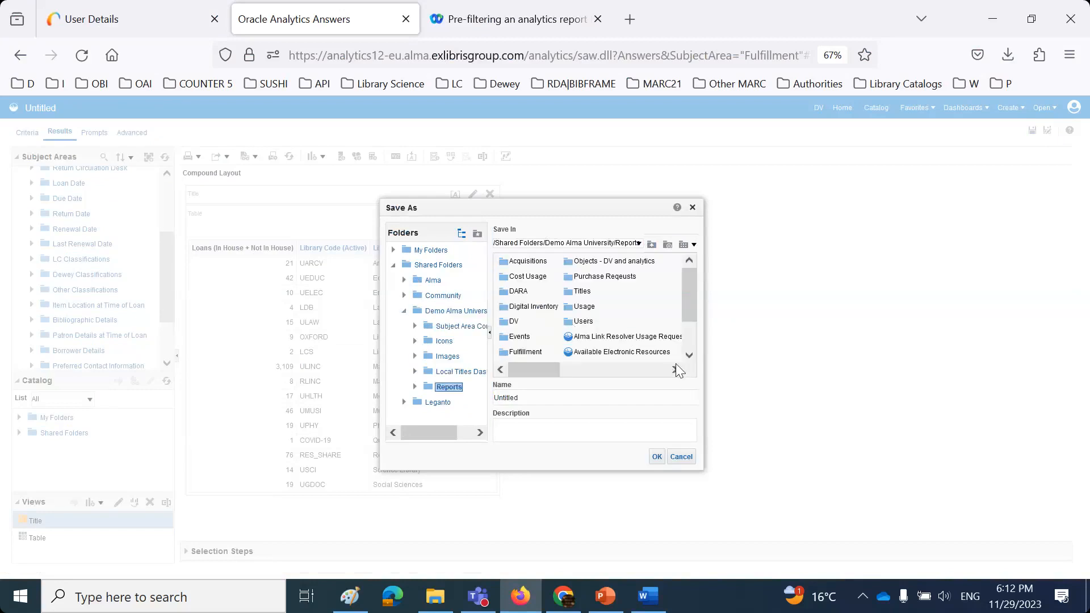
double_click(573, 263)
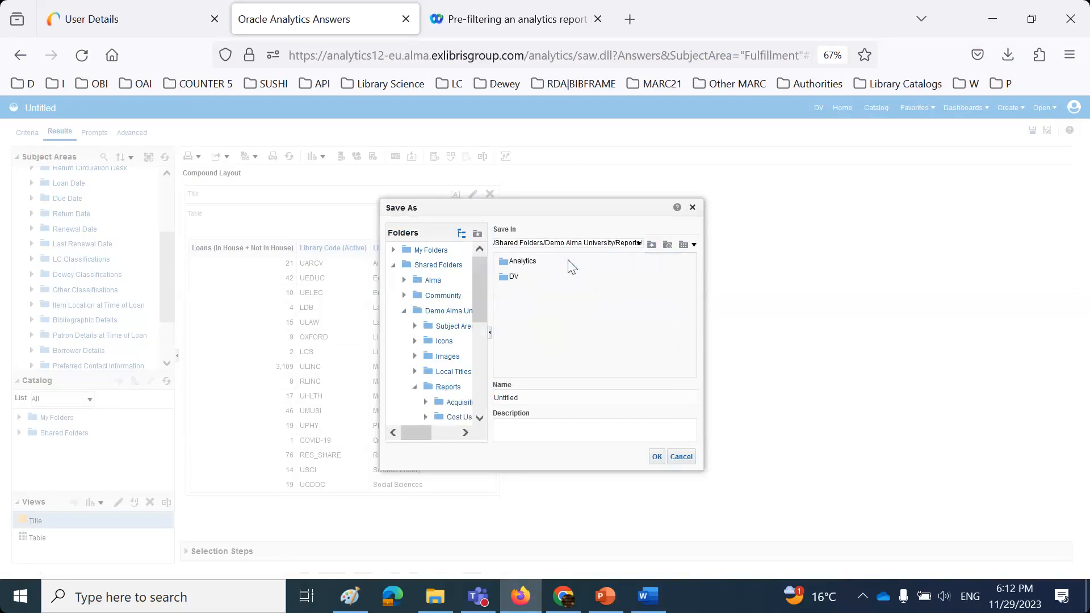
double_click(506, 263)
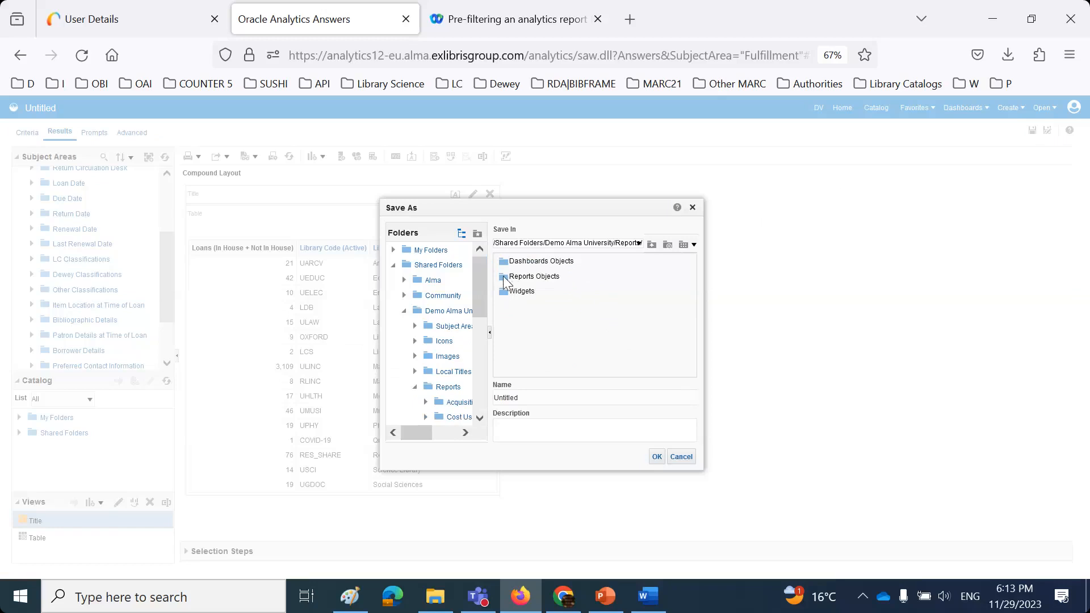
click(506, 280)
double_click(506, 278)
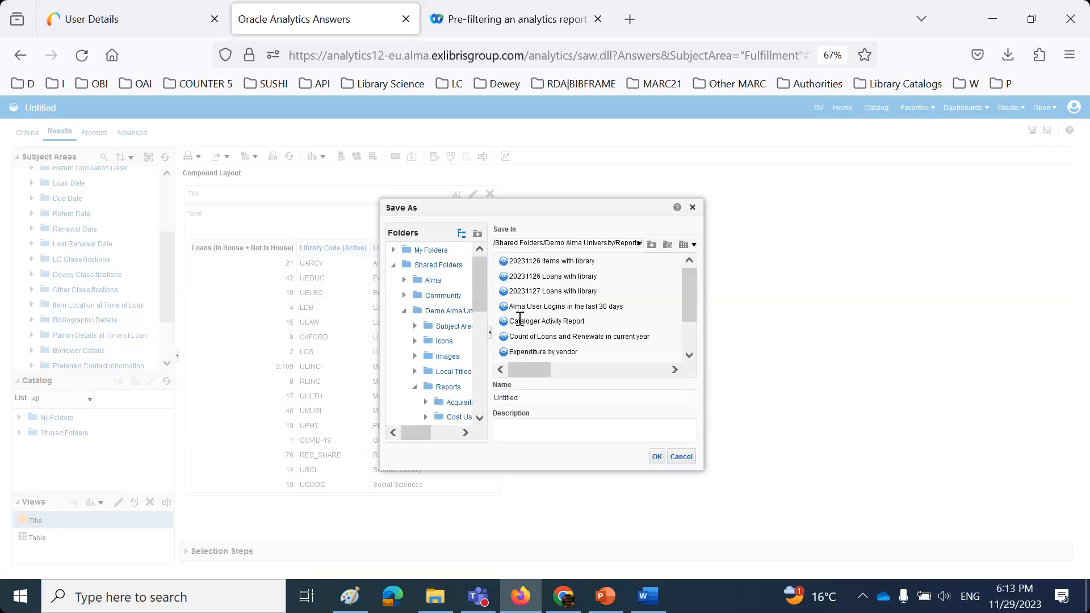
- Name the report 'session 2 - number of loans per library' and save it
click(559, 399)
key(ctrl+a)
text(session 2 - number of loans per library)
key(ctrl+a)
click(656, 457)
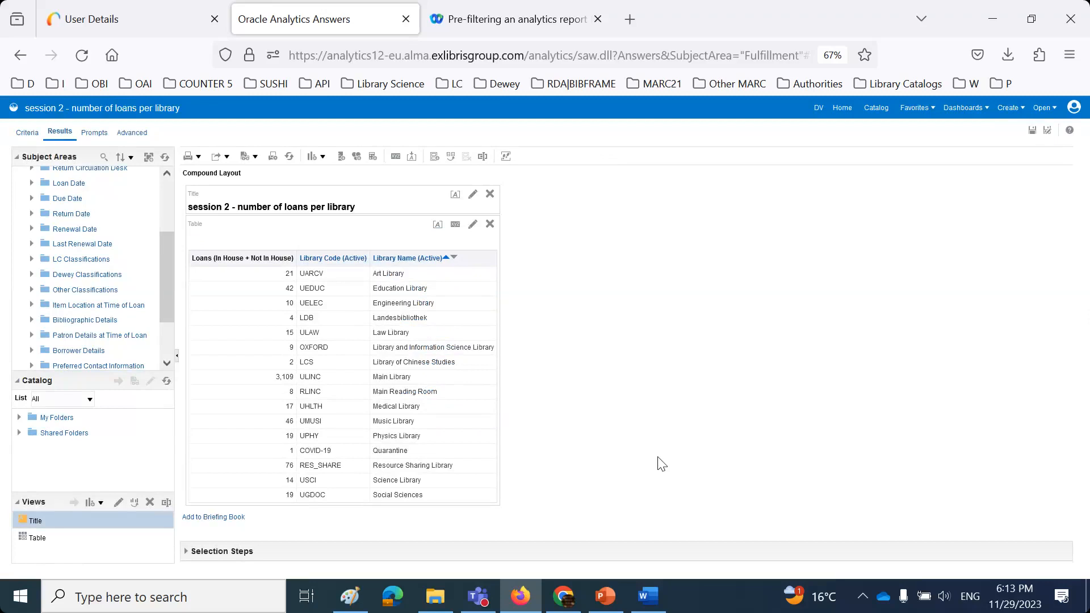
- In the Alma tab, go to Analytics Object List and start adding a new Alma Analytics object
click(89, 24)
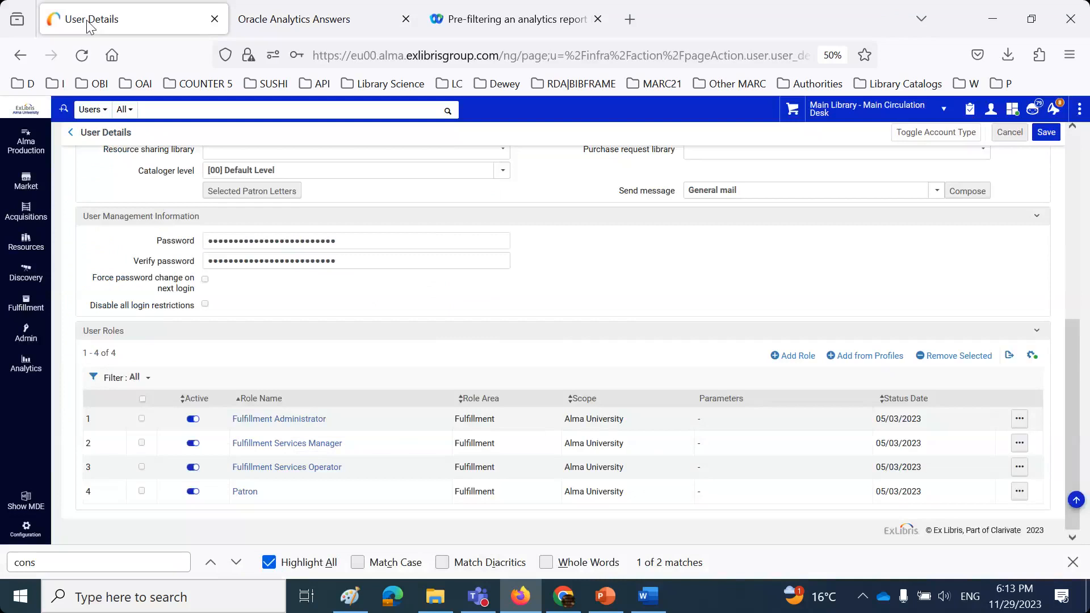
click(28, 364)
click(114, 157)
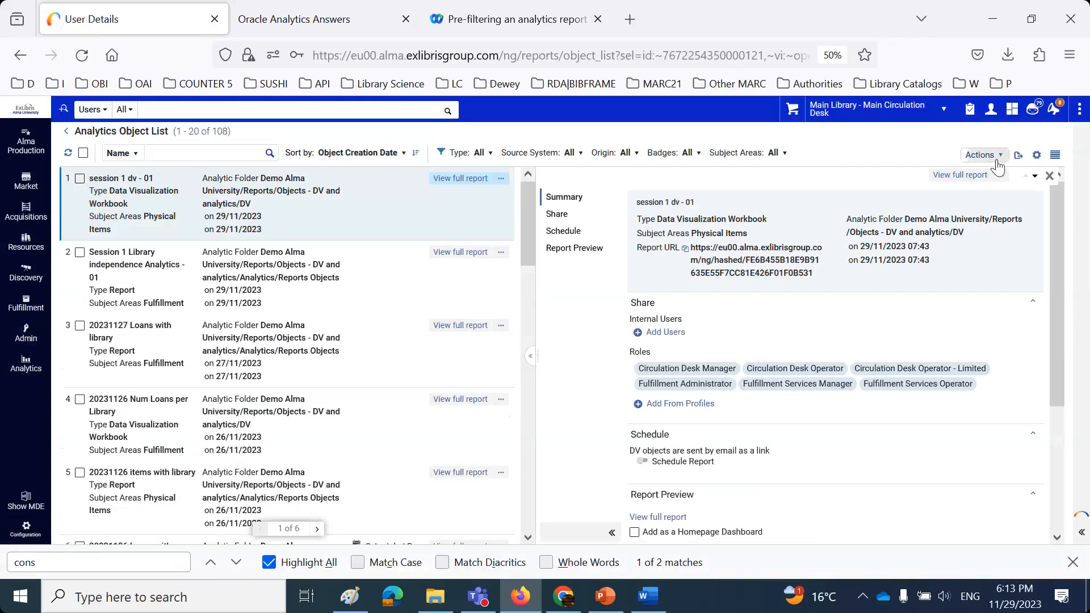
click(981, 155)
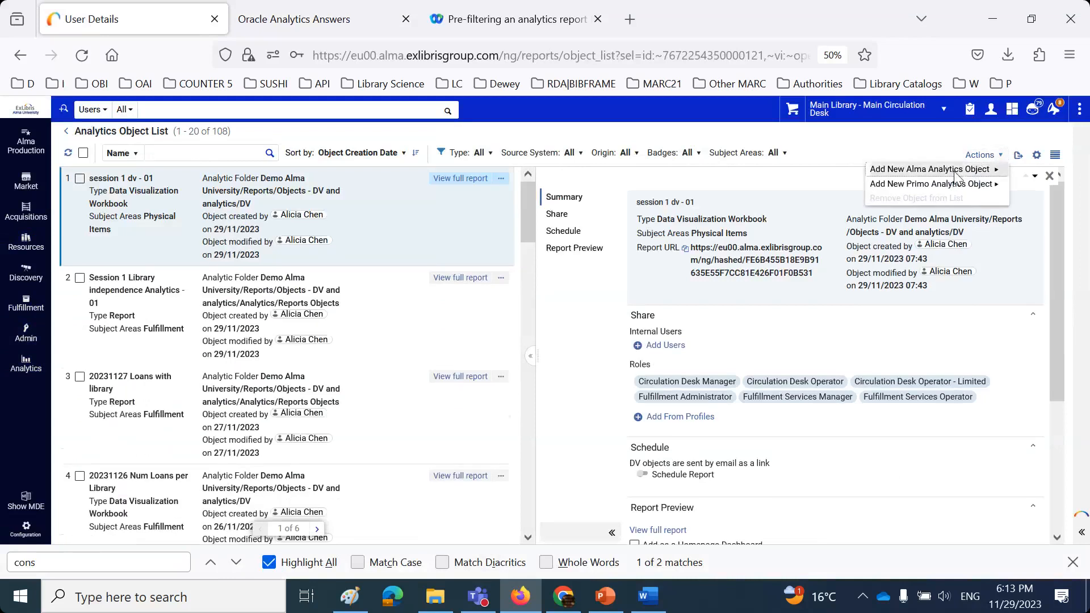
click(959, 175)
- Choose the Analytics Reports Objects folder and the 'session 2 - number of loans per library' report, then save
click(934, 211)
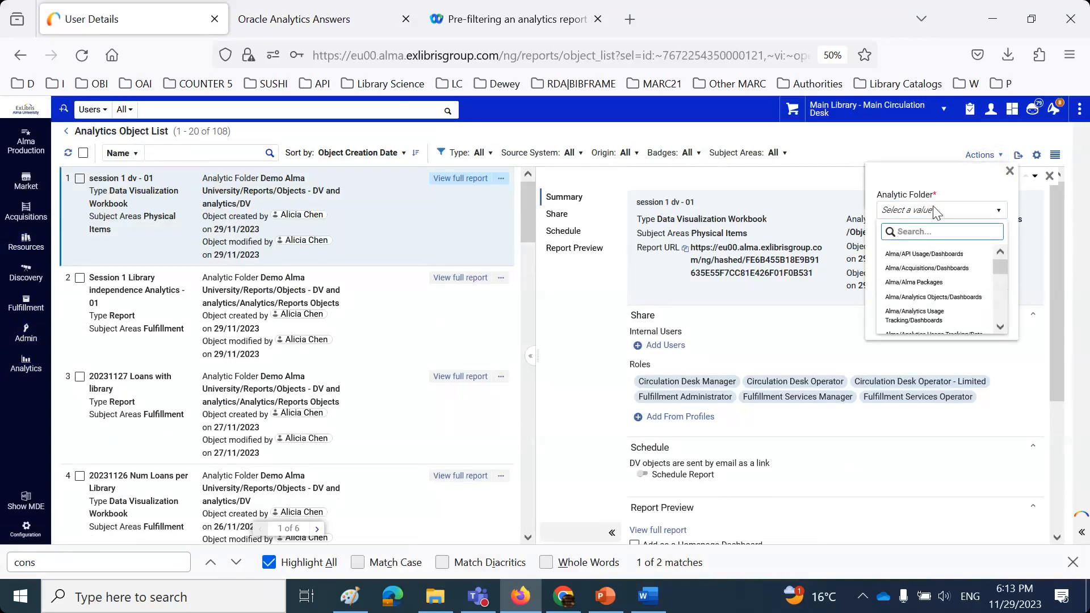
text(objects)
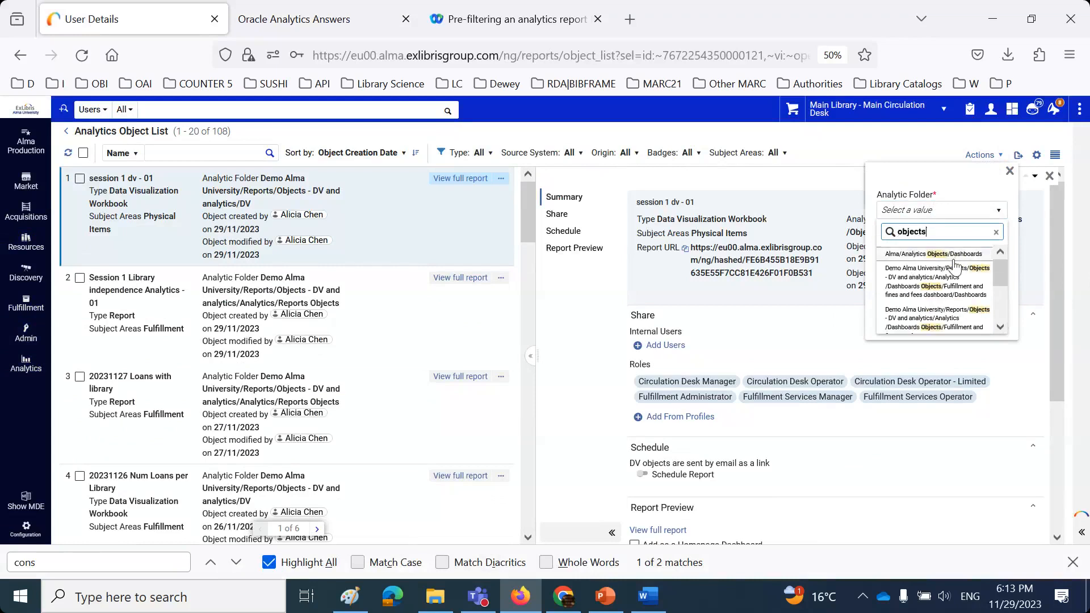
scroll(954, 266, down, 2)
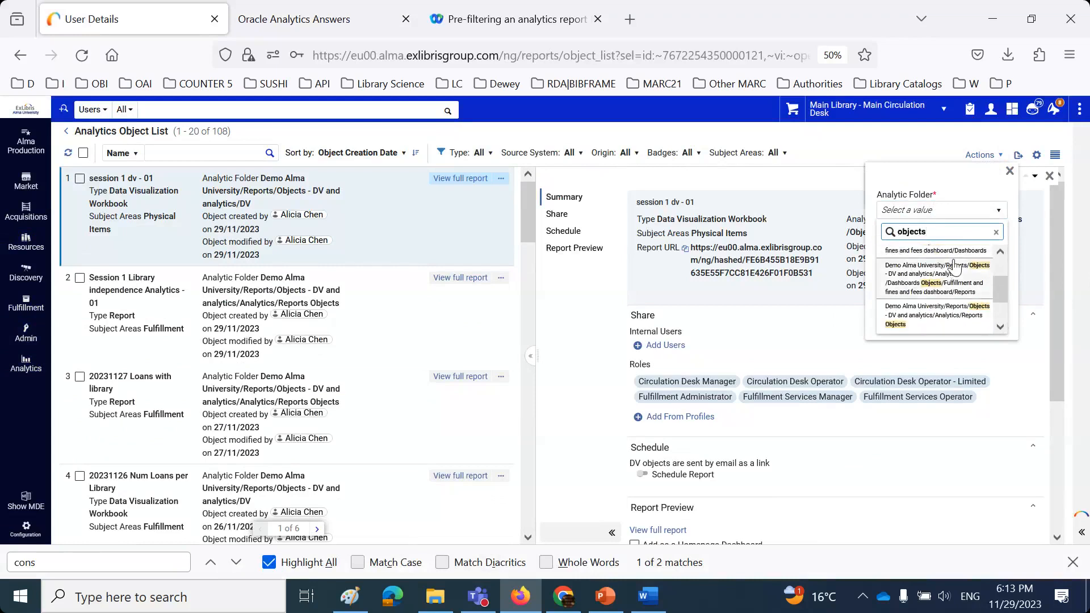
click(959, 312)
click(931, 254)
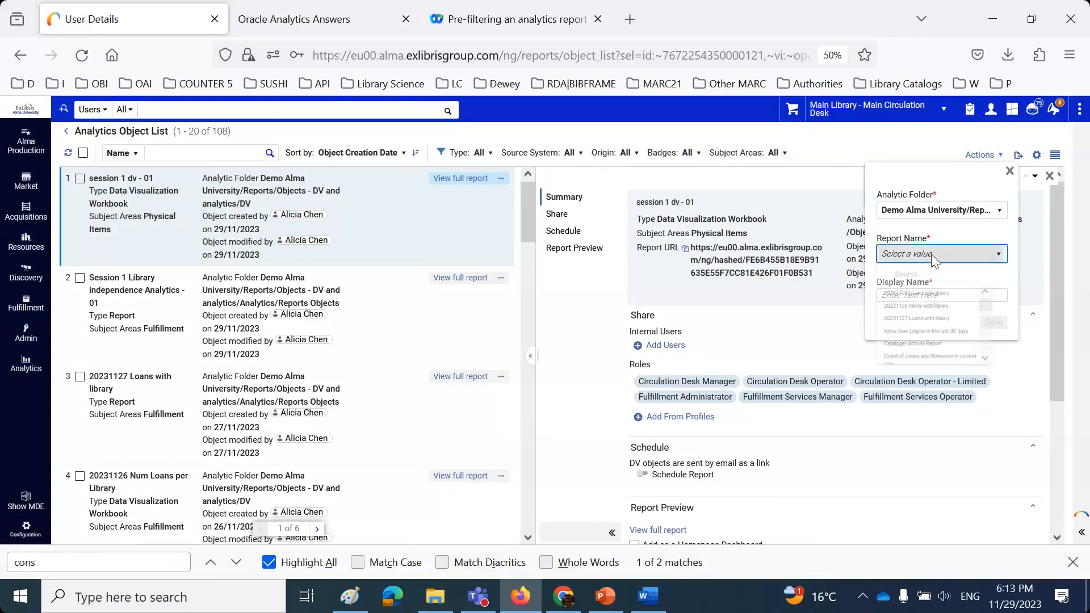
text(session)
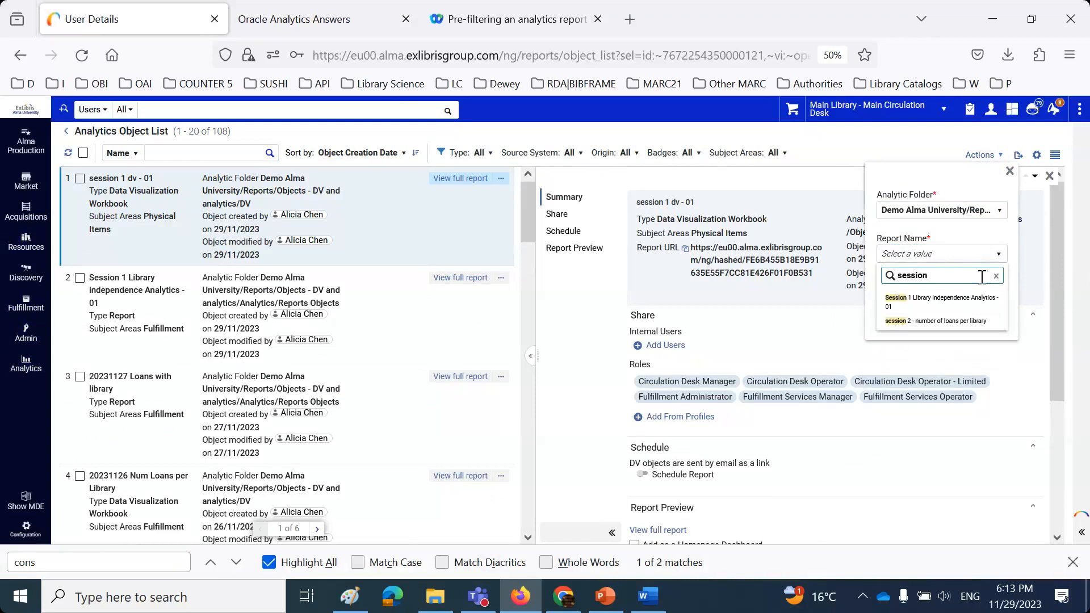
click(949, 321)
click(996, 329)
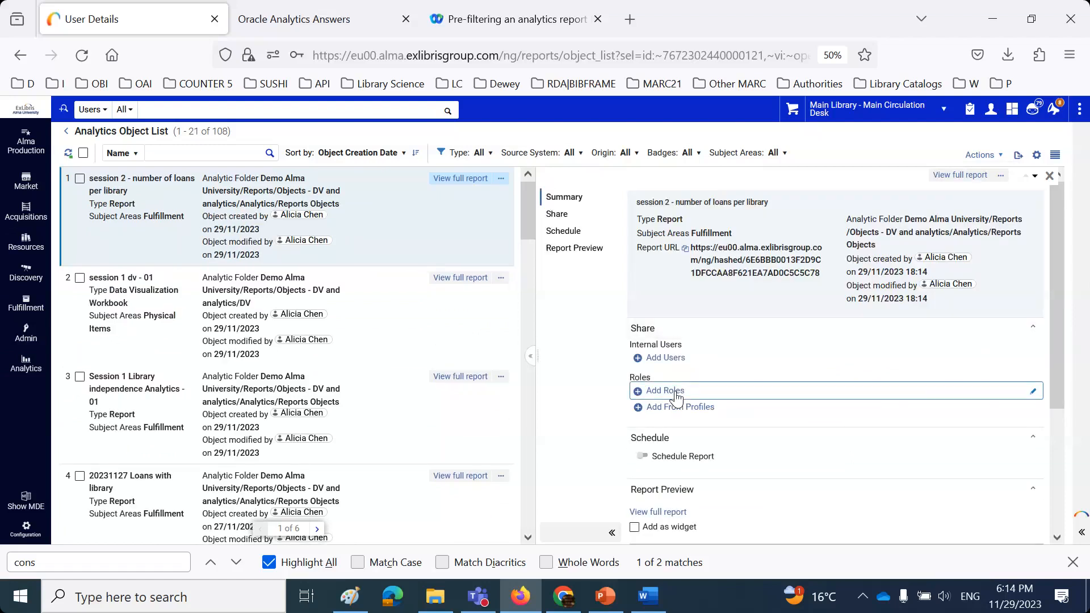
- Add the Fulfillment Services Manager, Fulfillment Services Operator and Fulfillment Administrator roles to the report's sharing
click(676, 391)
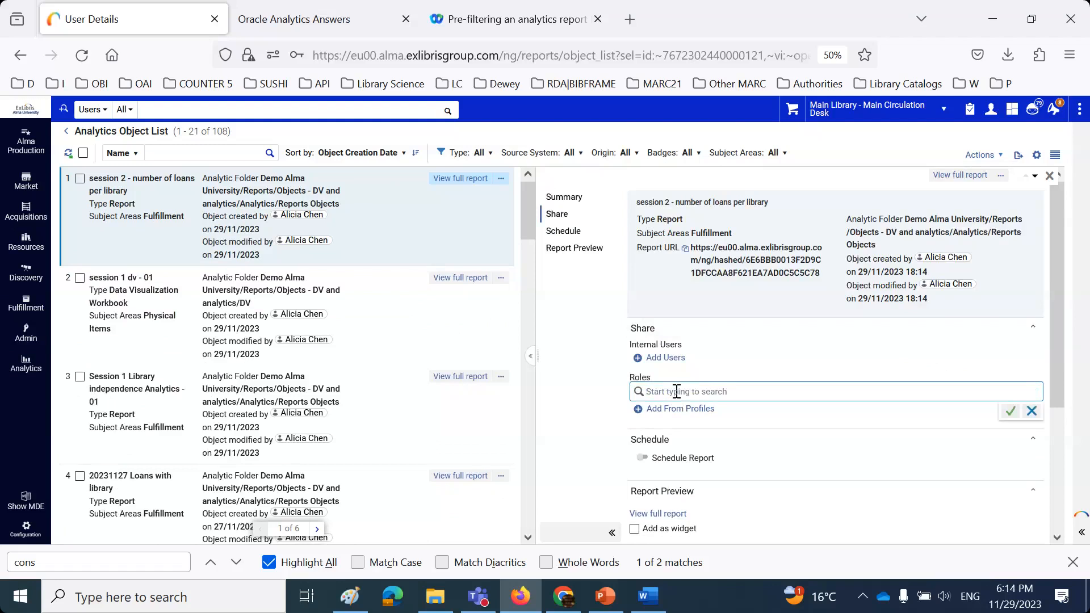
text(ful)
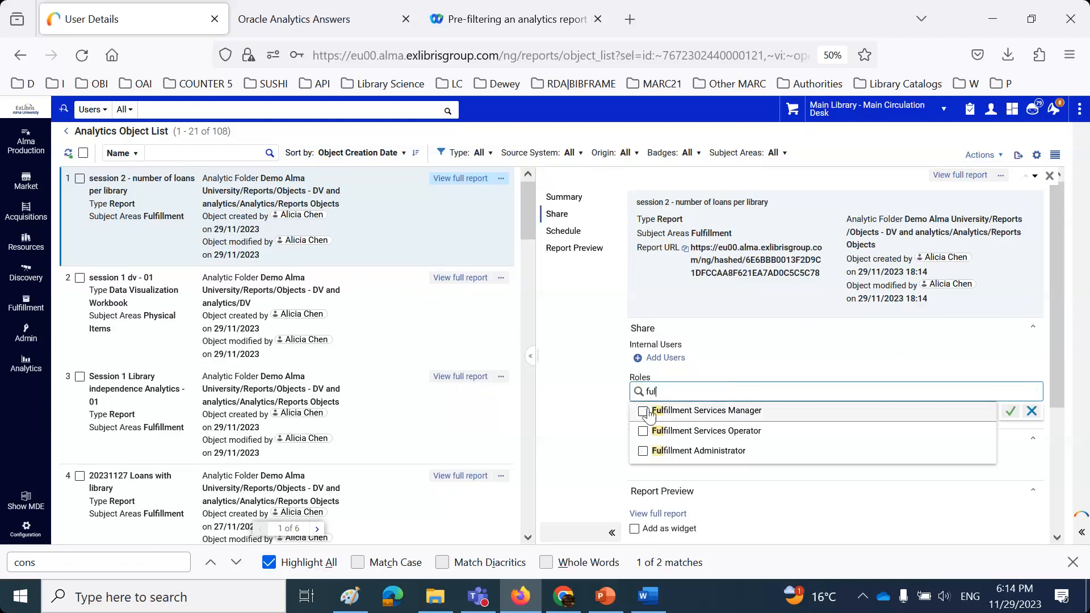
click(644, 429)
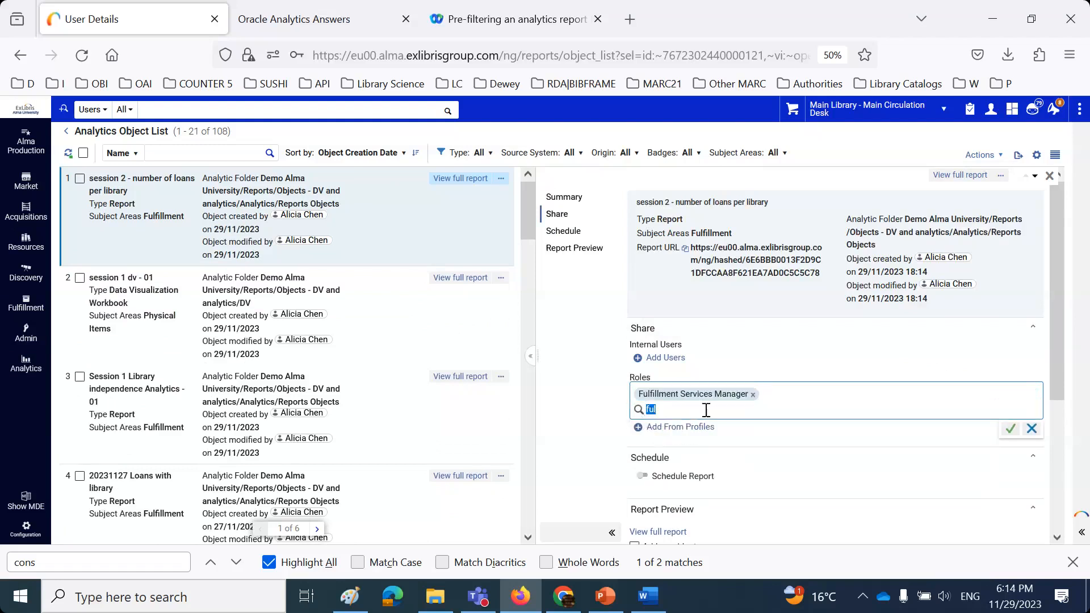
click(764, 417)
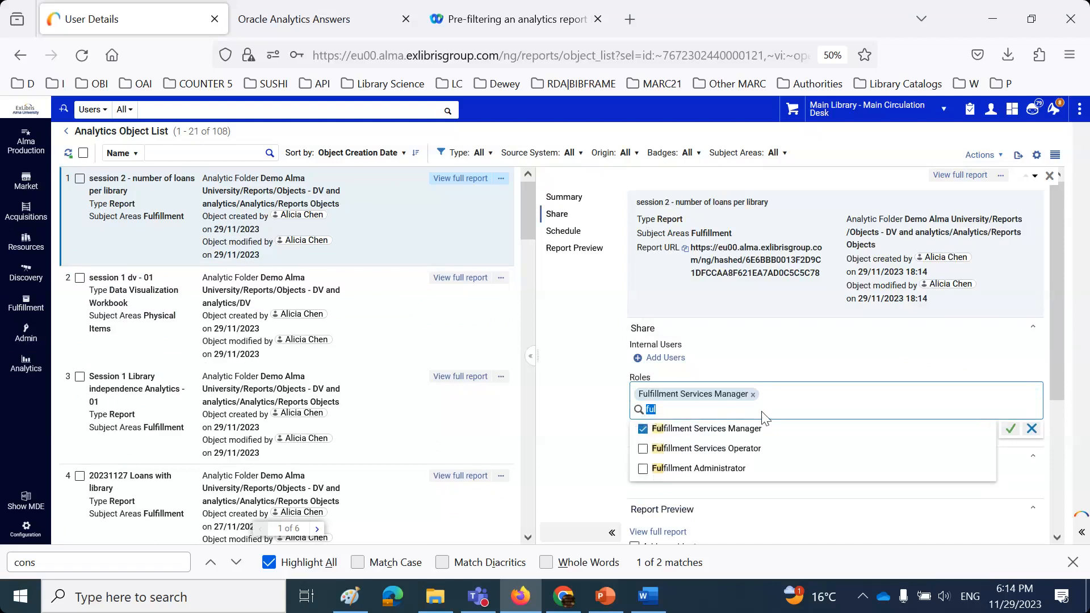
click(644, 449)
click(644, 469)
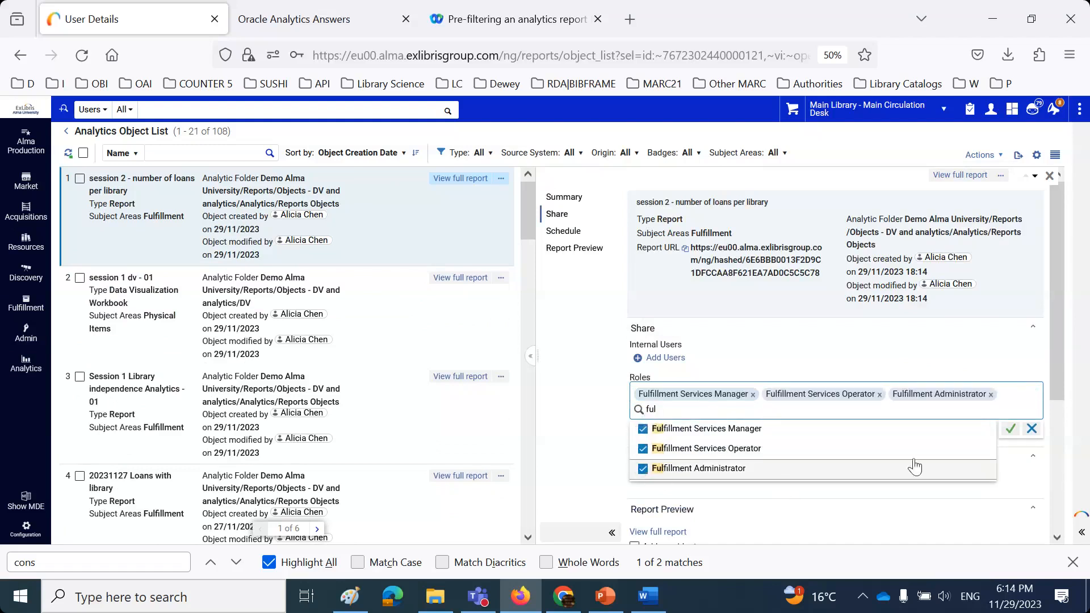
- Add the Circulation Desk Manager, Operator - Limited and Operator roles, and confirm the sharing
text(circu)
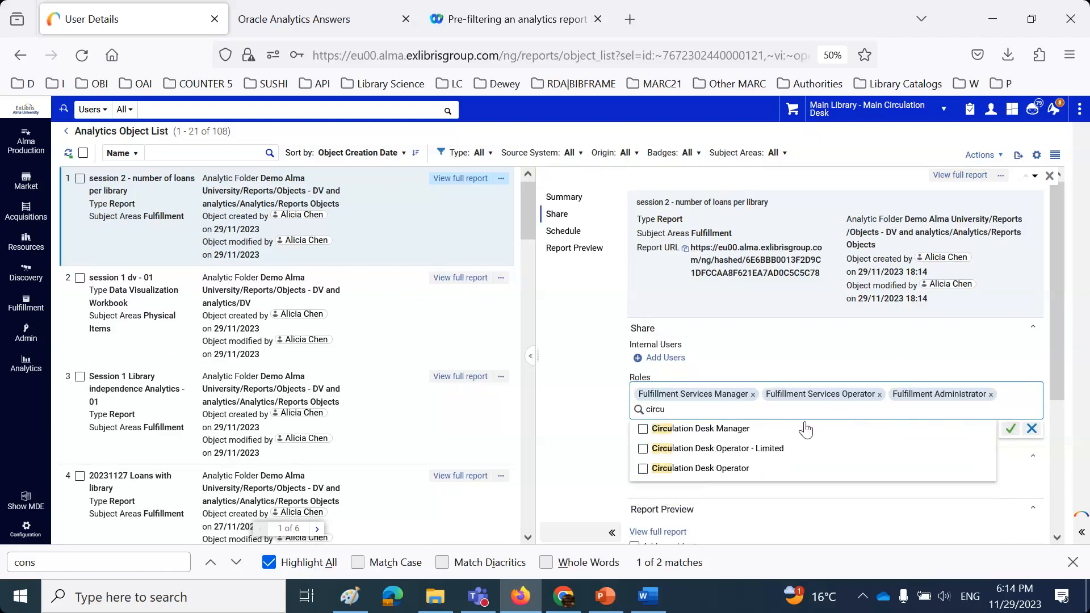
click(645, 432)
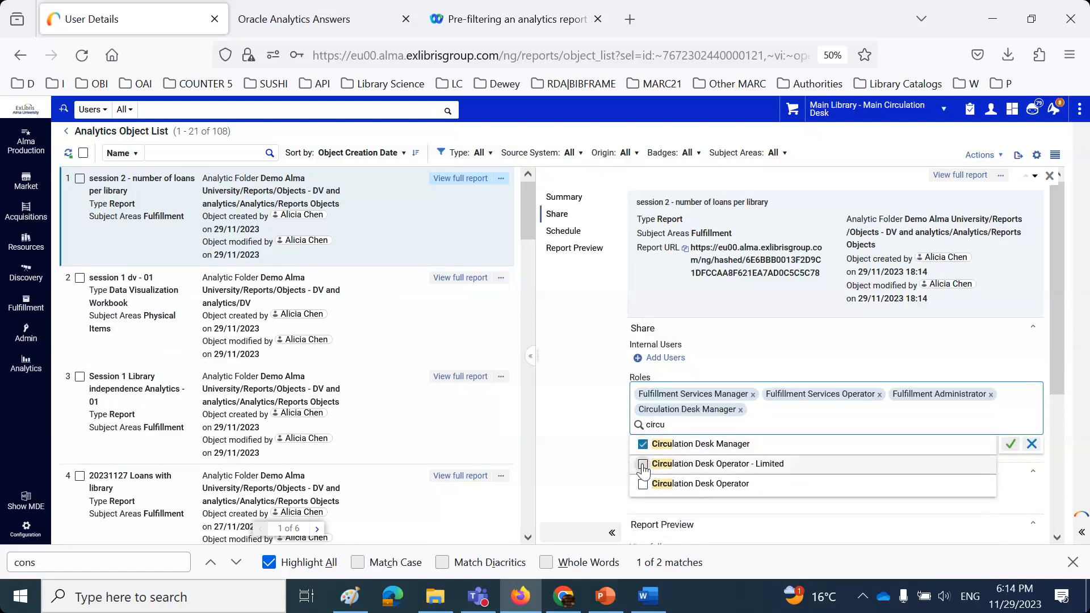
click(644, 464)
click(677, 486)
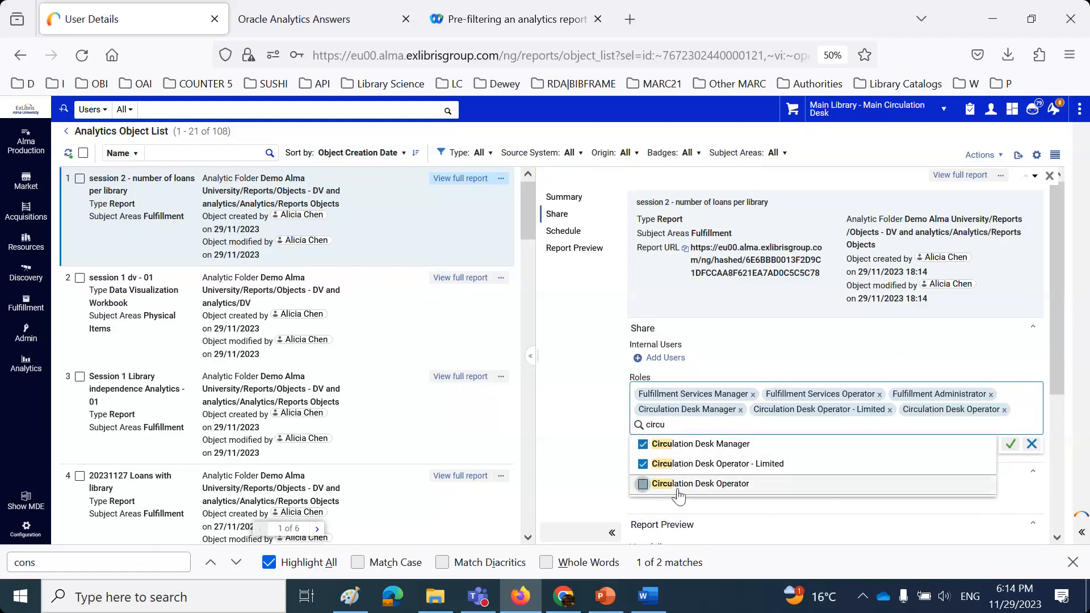
click(1010, 448)
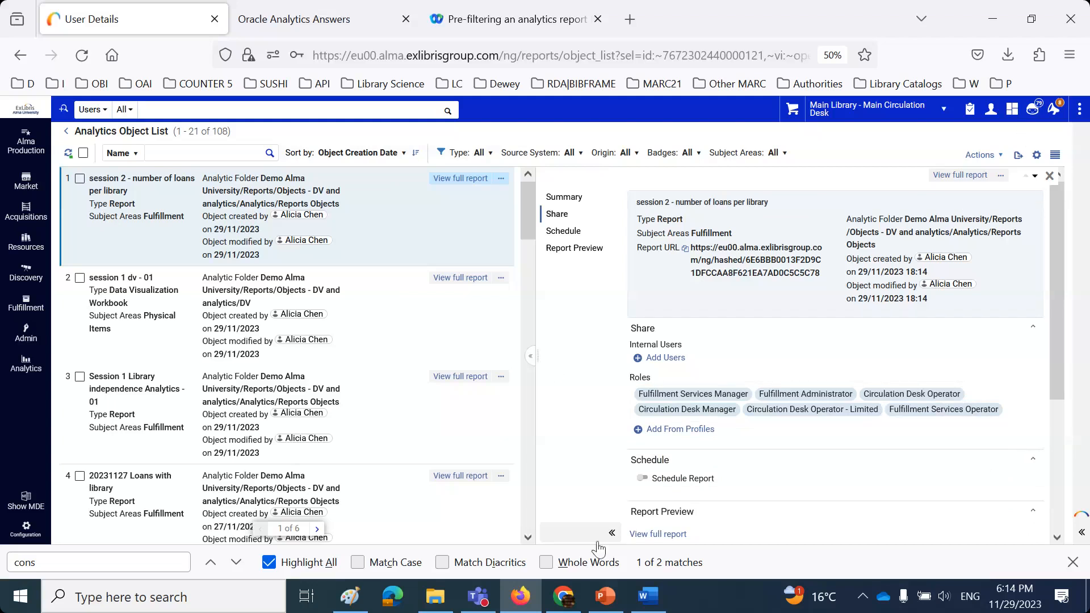
- Sign out of Alma and log back in with another staff user's saved login
click(992, 113)
click(930, 276)
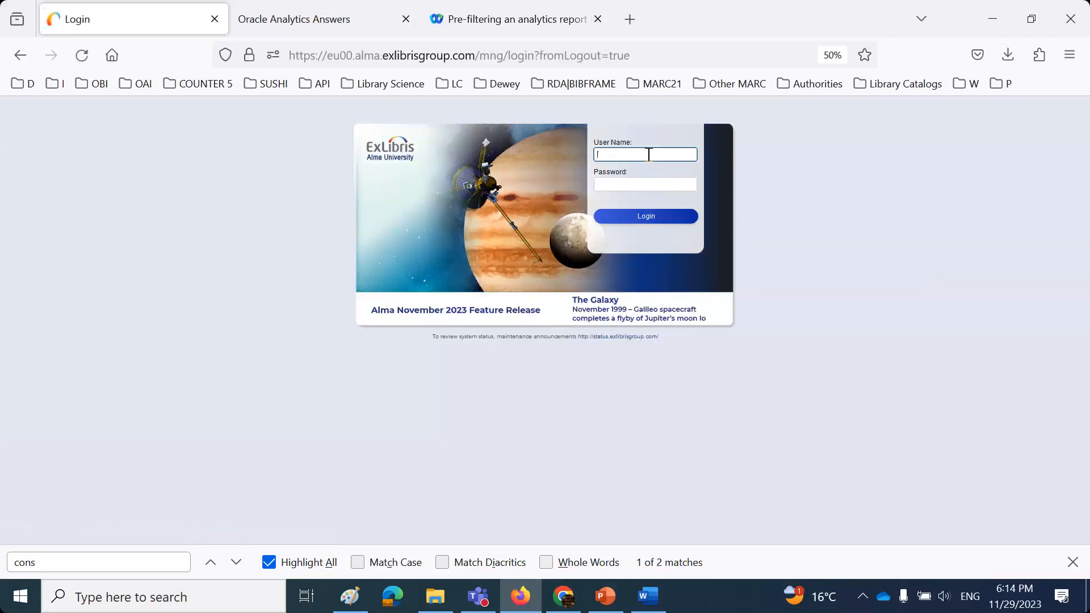
text(tim)
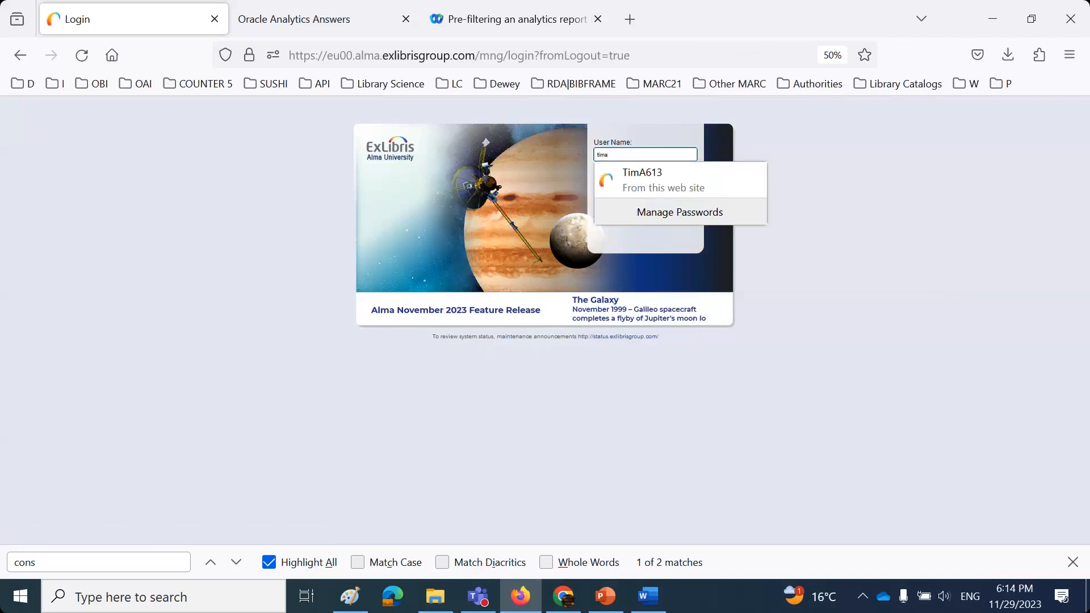
text(a)
click(659, 180)
click(645, 217)
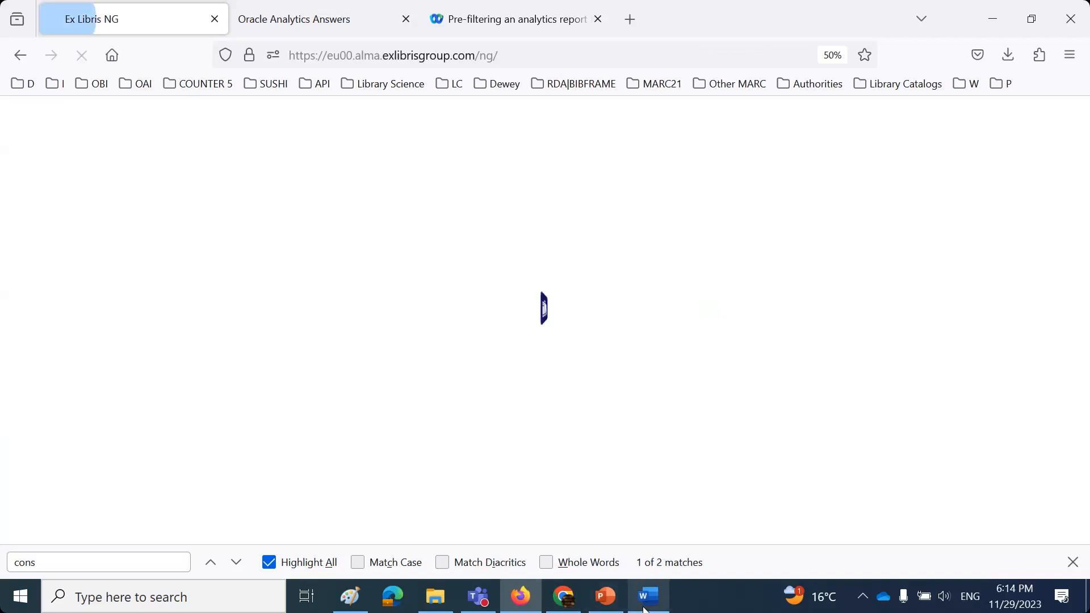
- Bring up the staff user role slide, then return to the loading Alma page
click(645, 608)
click(606, 601)
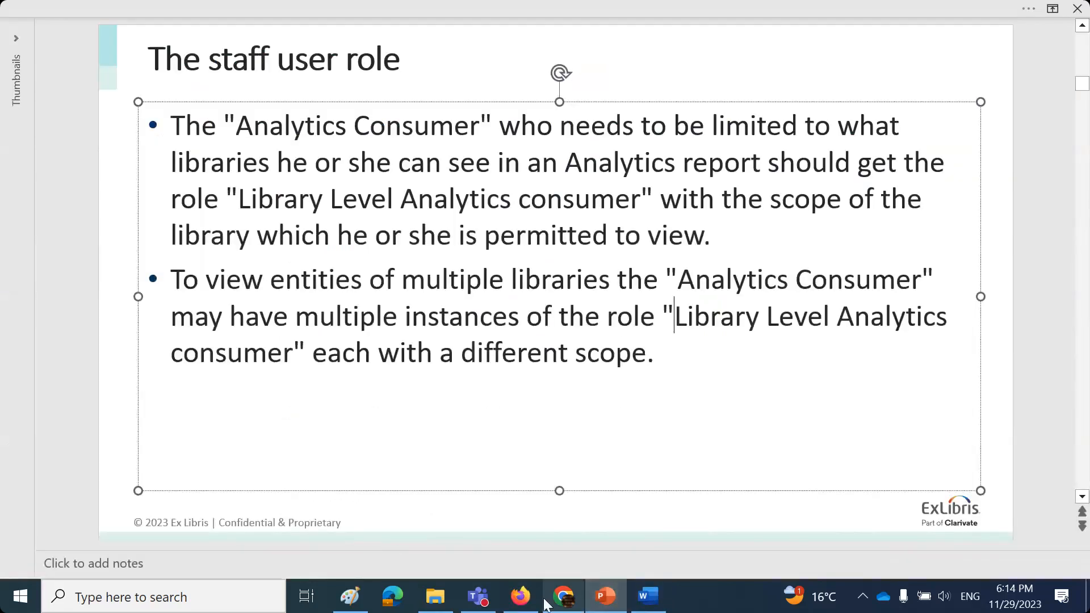
click(519, 595)
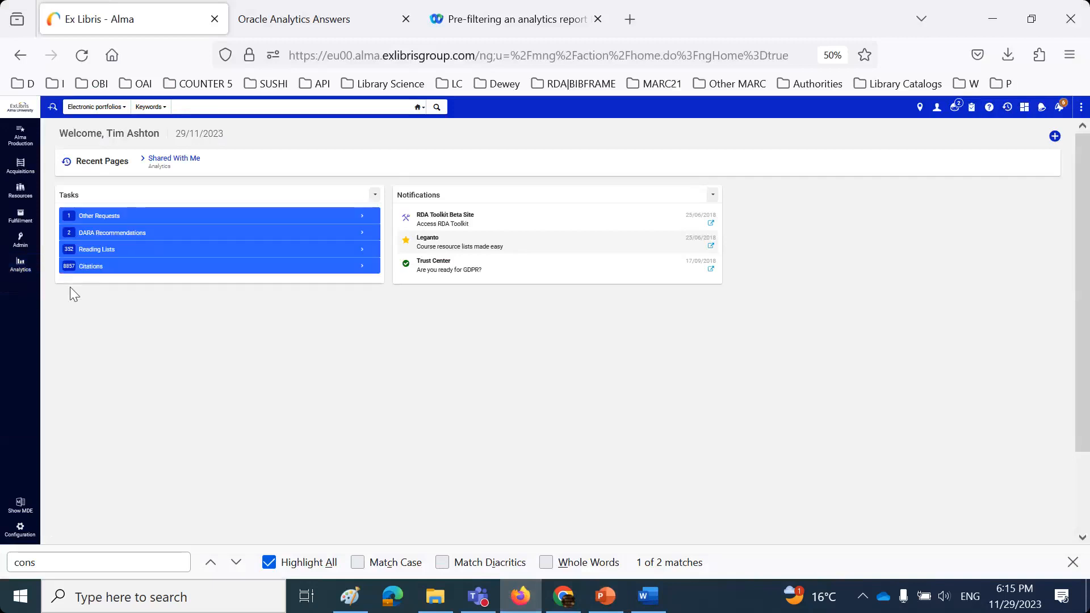
- At 67% zoom, view the shared session 2 report from Shared With Me, then close its tabs
key(ctrl+plus)
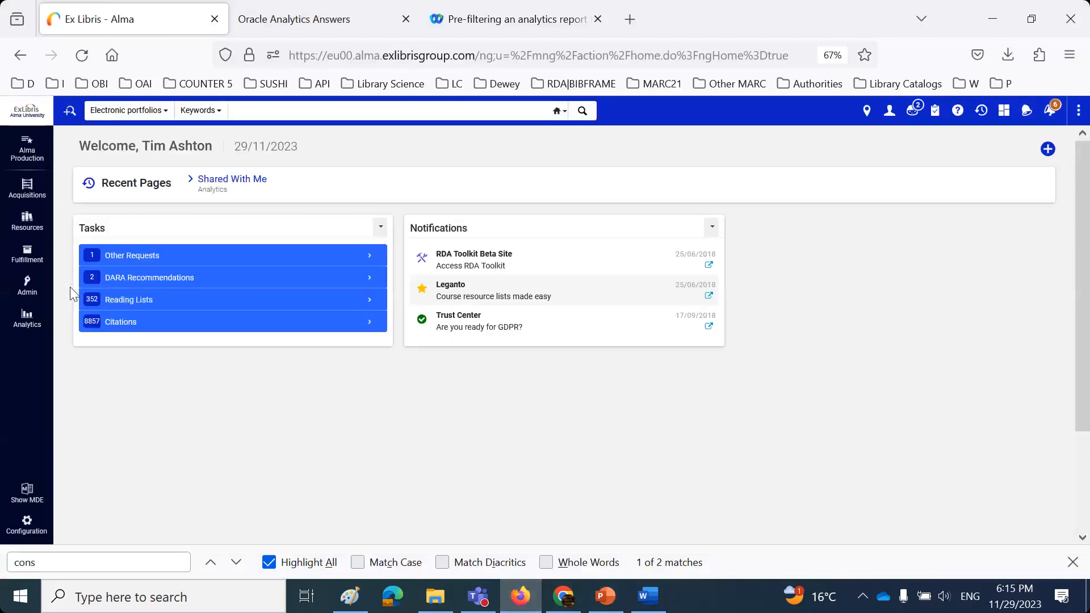
click(28, 319)
click(112, 166)
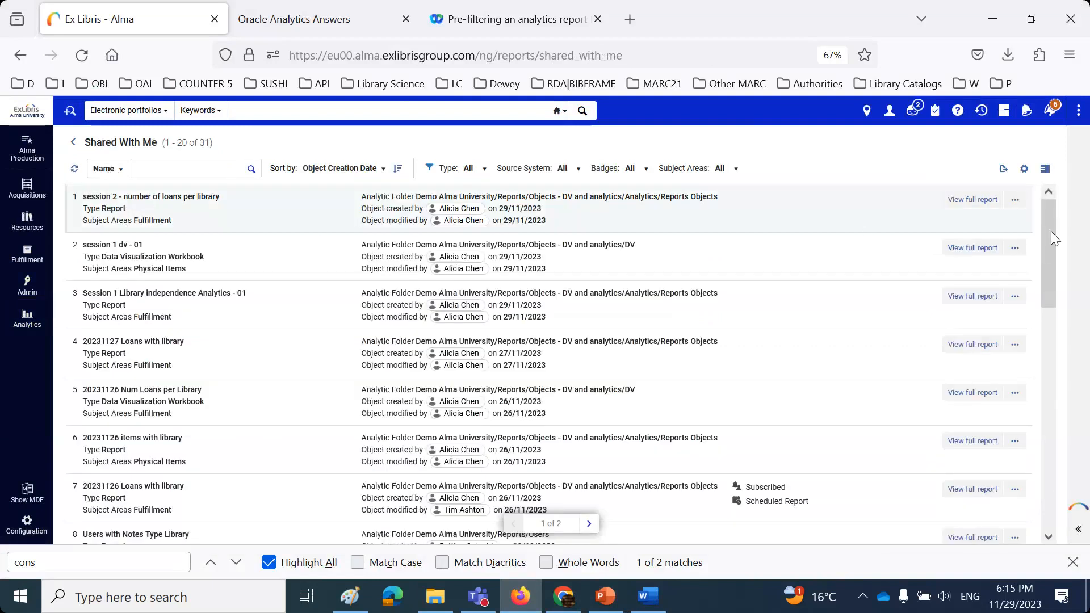
click(986, 200)
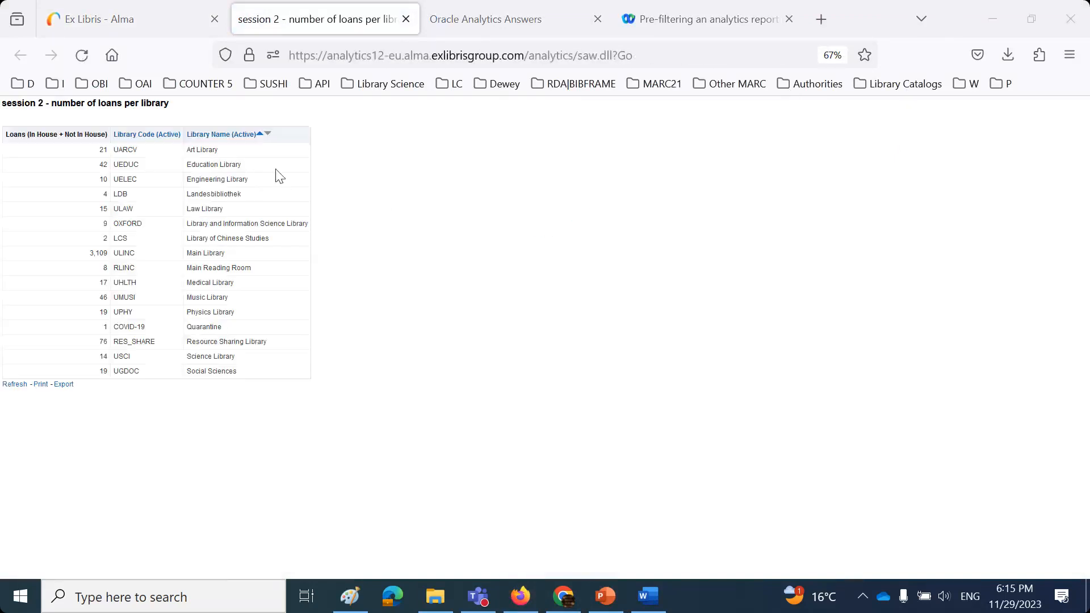
click(406, 19)
click(406, 19)
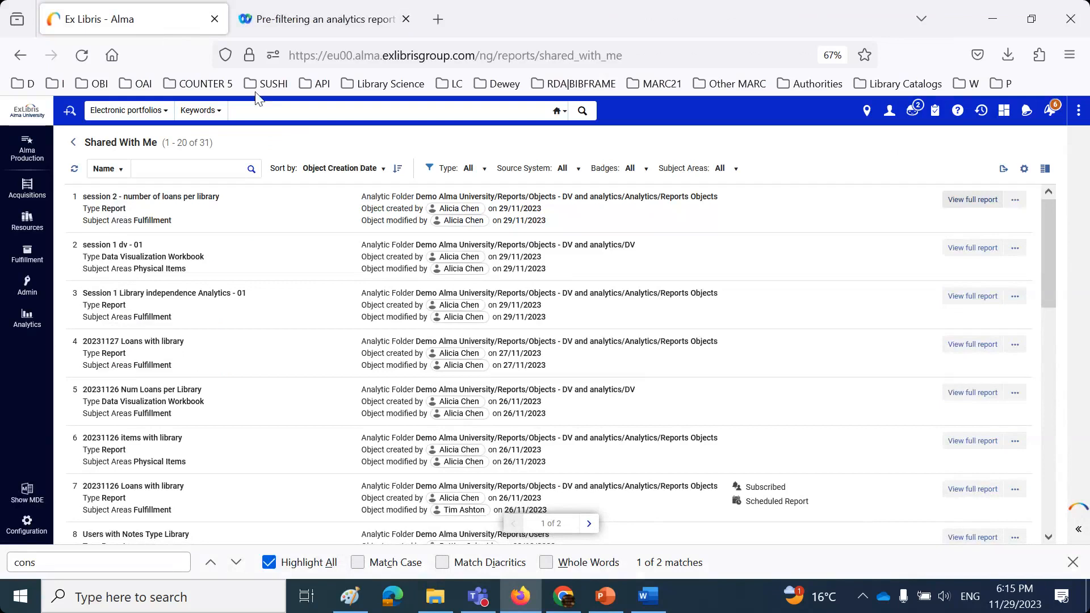
- Sign out and log back in as another staff user using a saved login
click(890, 111)
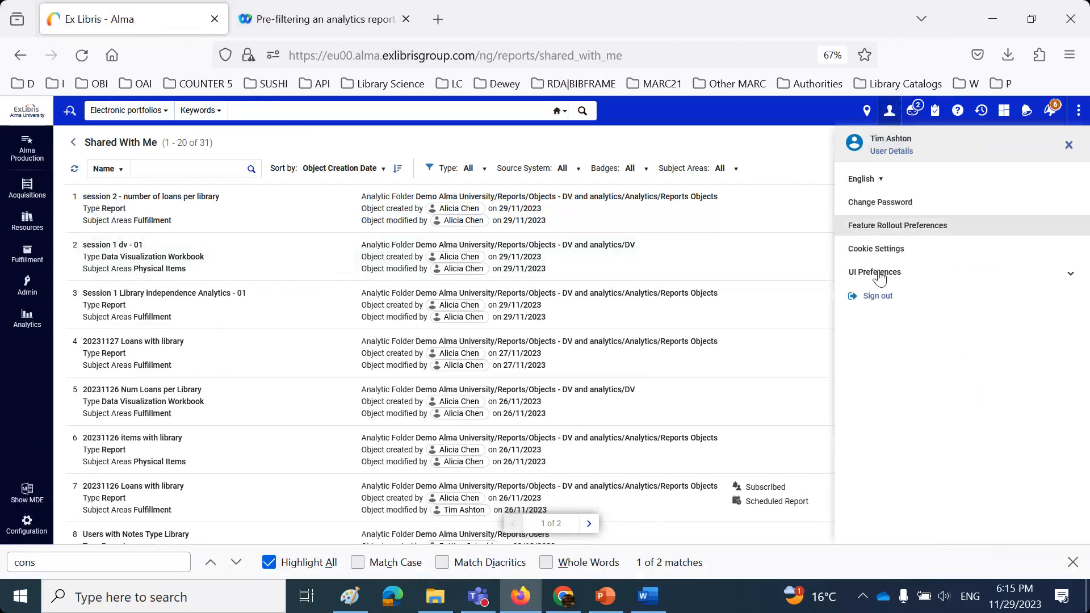
click(879, 296)
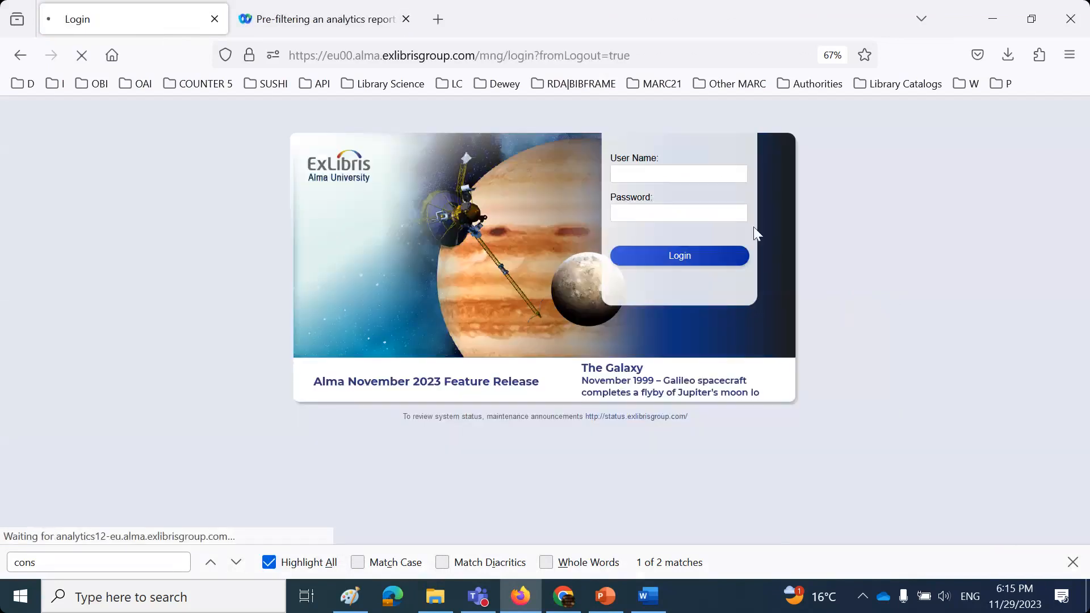
click(678, 173)
click(663, 230)
click(676, 261)
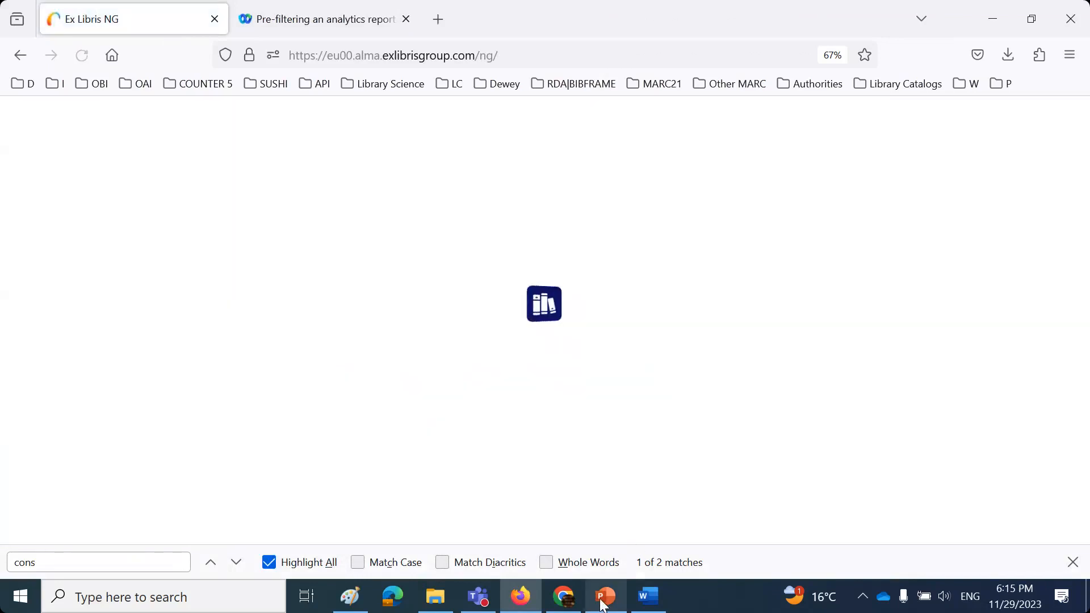
click(602, 599)
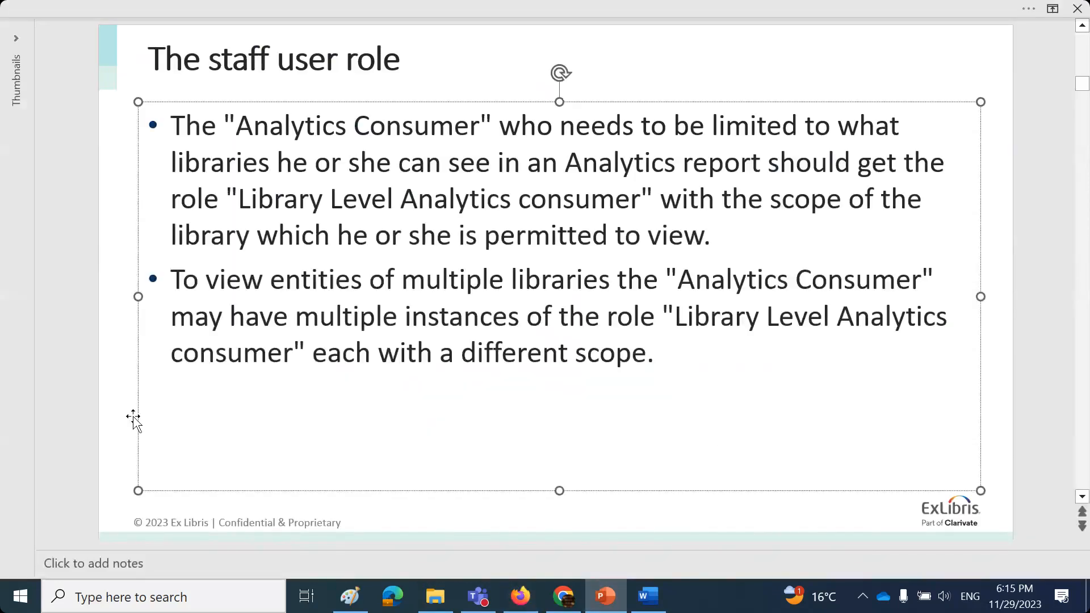
- Advance the slides to the one on the Criteria tab's Library Code Active Filter, then return to the browser
scroll(128, 418, down, 1)
scroll(132, 418, down, 1)
scroll(132, 418, down, 1)
scroll(132, 418, down, 1)
scroll(129, 413, down, 1)
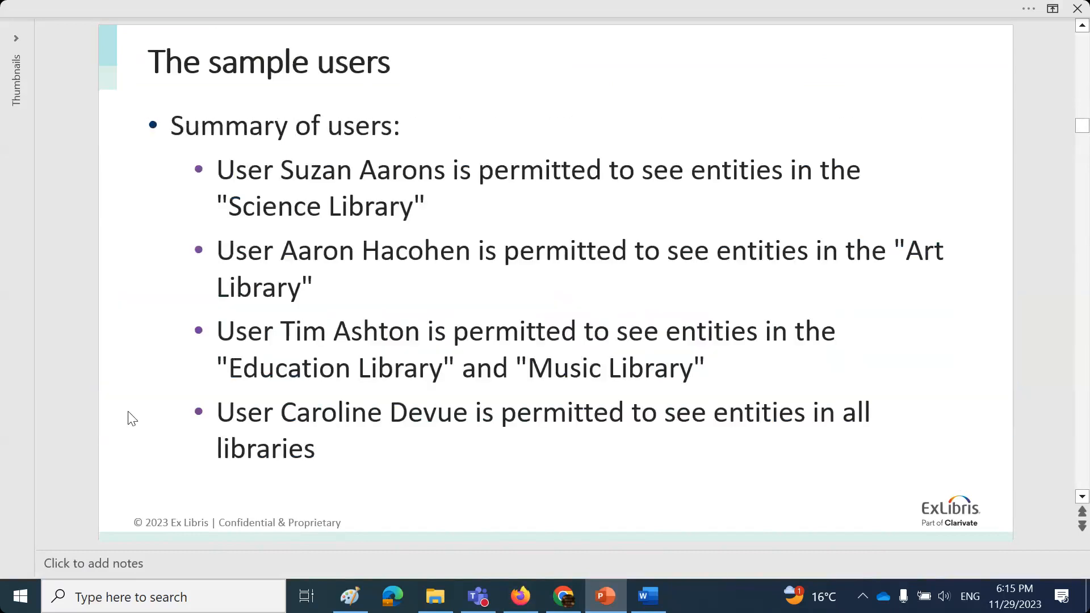
scroll(128, 413, down, 1)
scroll(132, 419, down, 1)
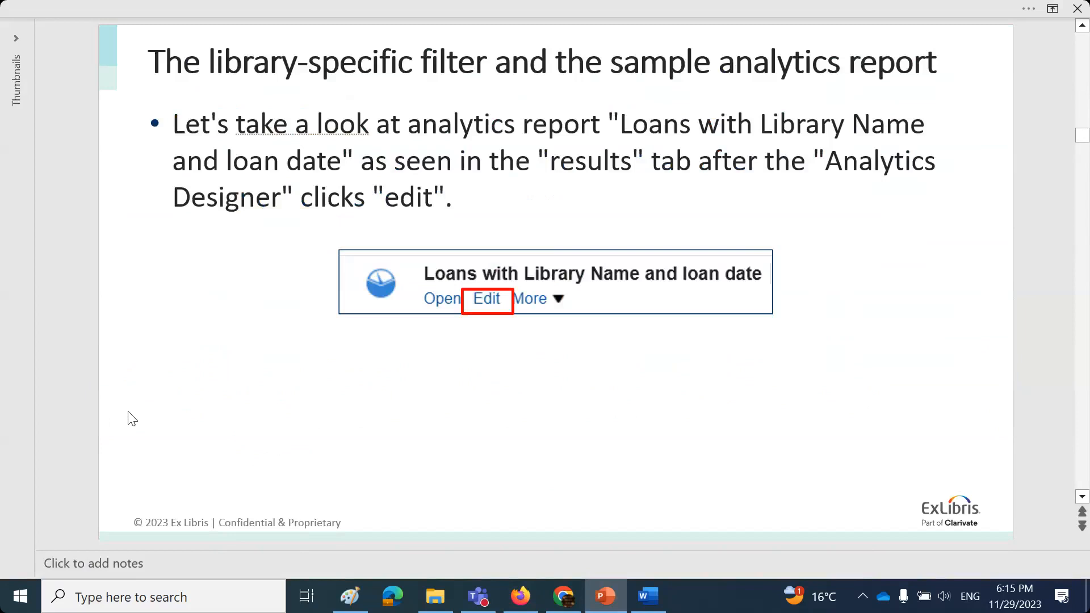
scroll(132, 418, down, 1)
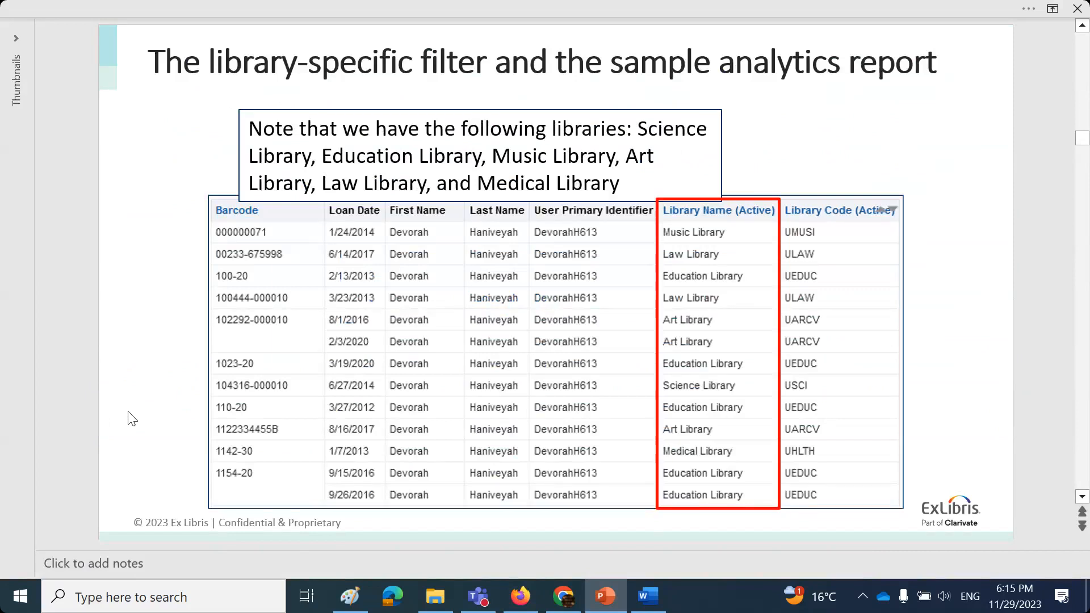
scroll(132, 418, down, 1)
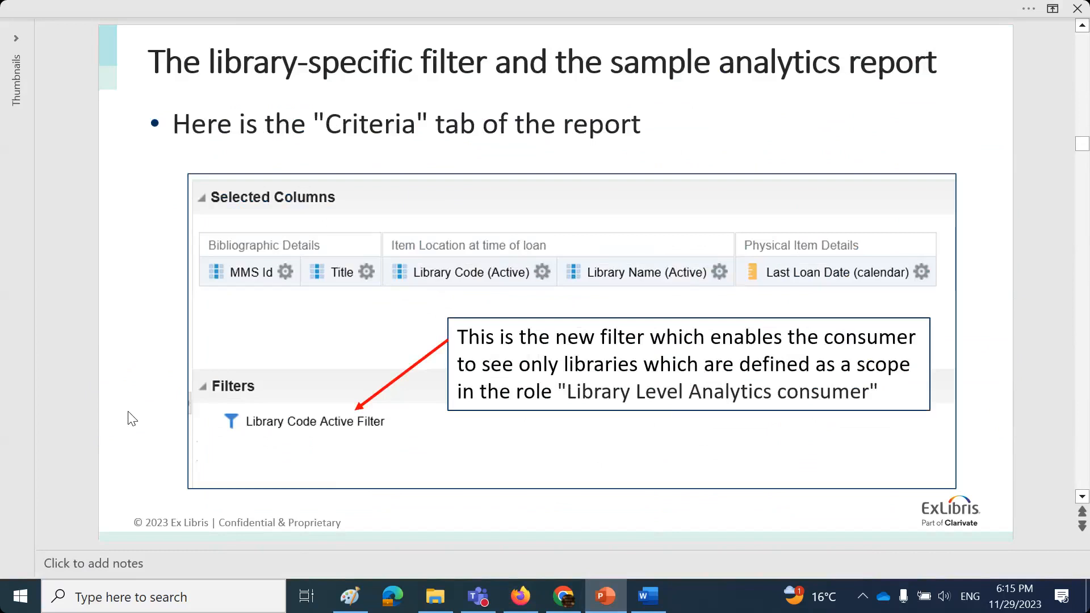
click(520, 597)
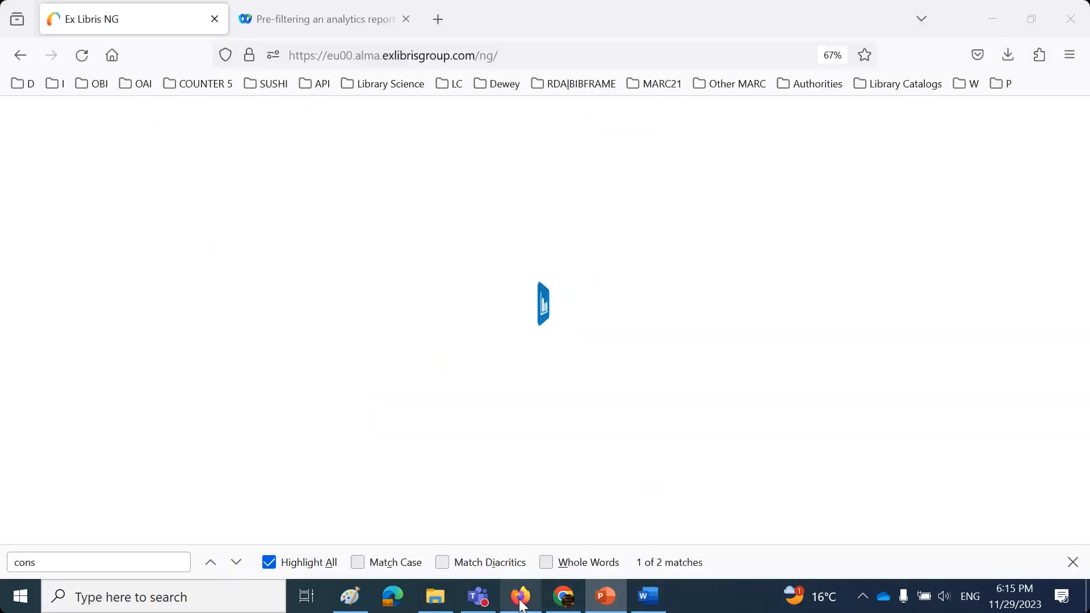
- From Access Analytics, open the Catalog and edit 'session 2 - number of loans per library'
click(31, 451)
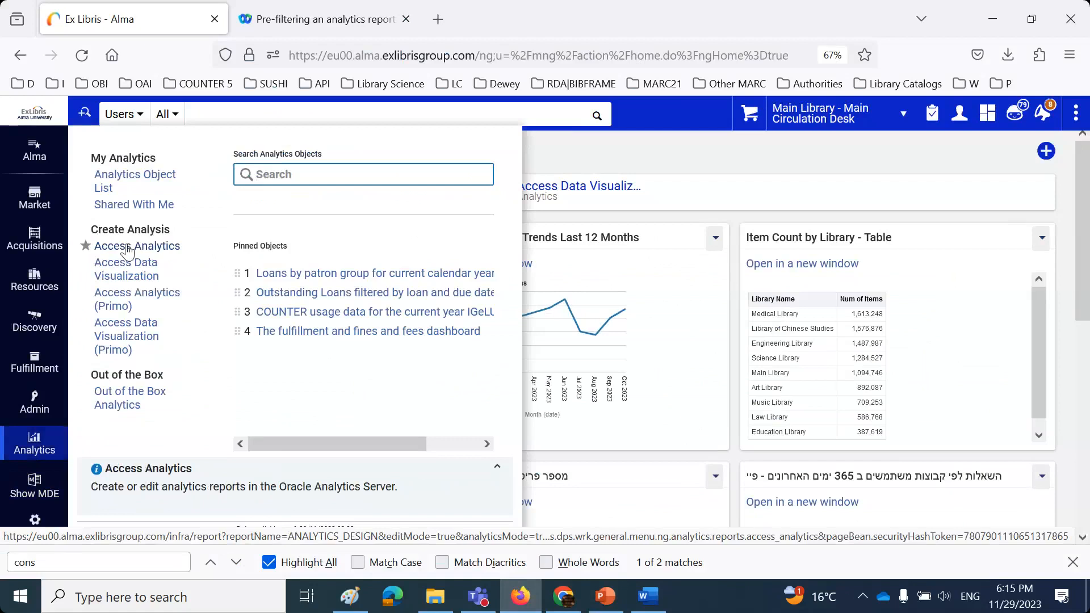
click(130, 248)
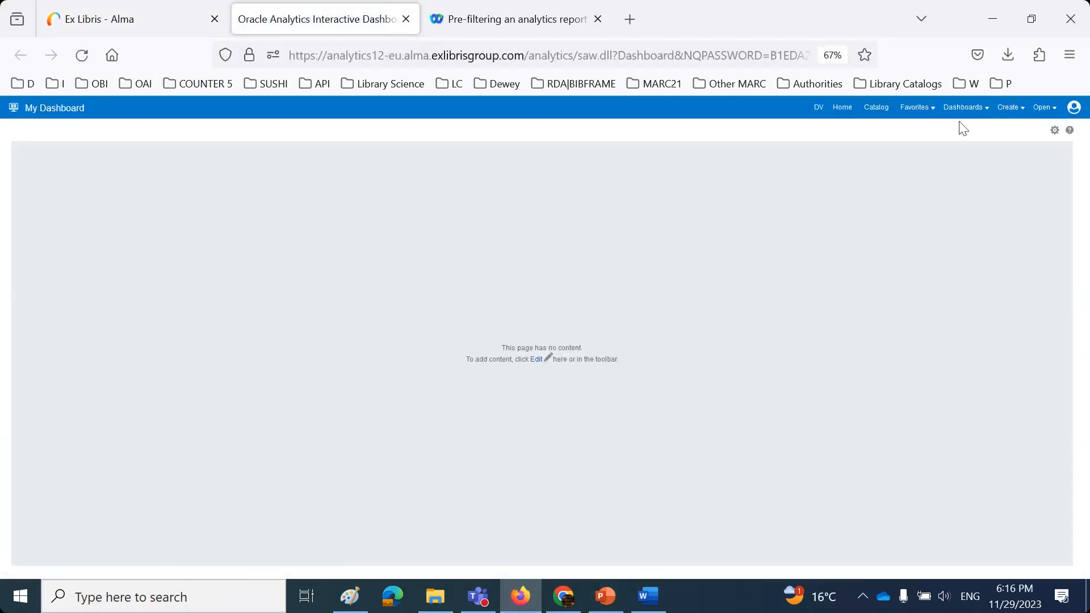
click(879, 109)
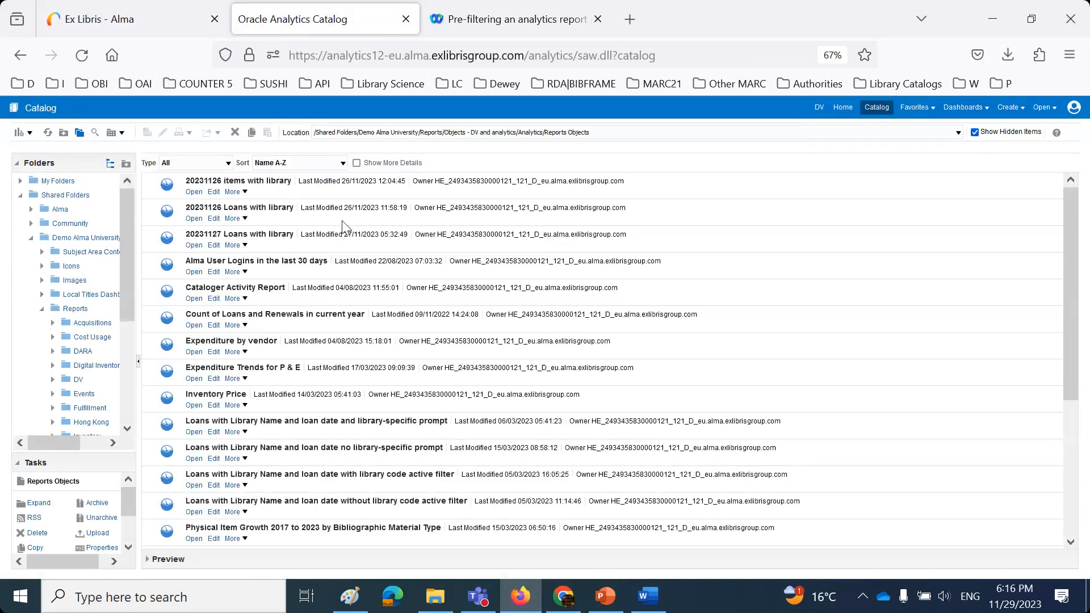
scroll(342, 226, down, 5)
click(216, 477)
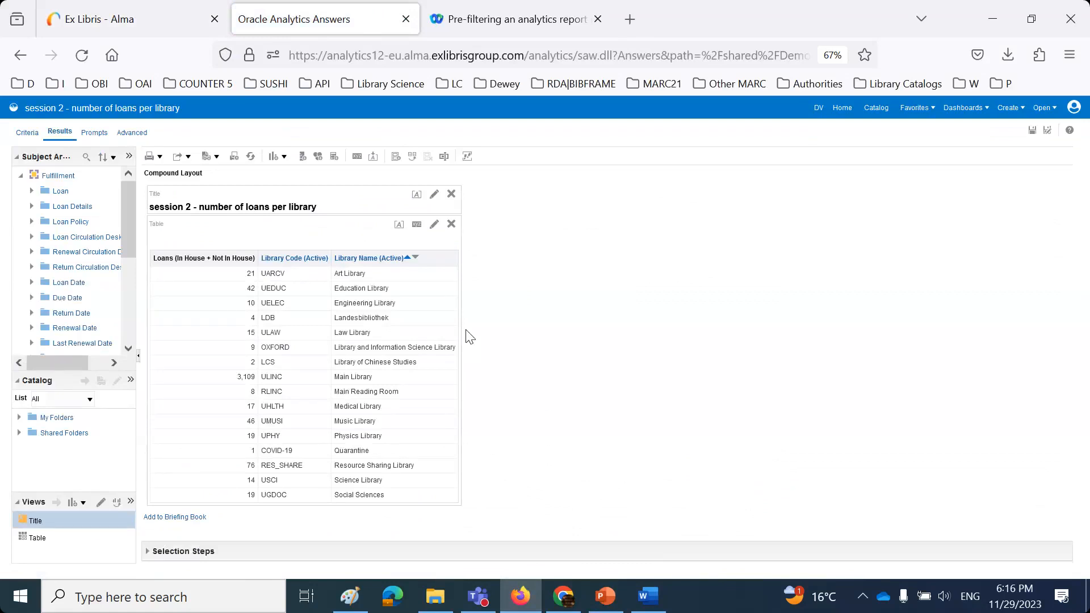
- On the Criteria tab, expand Shared Folders > Alma > Subject Area Contents > Fulfillment in the catalog
click(27, 133)
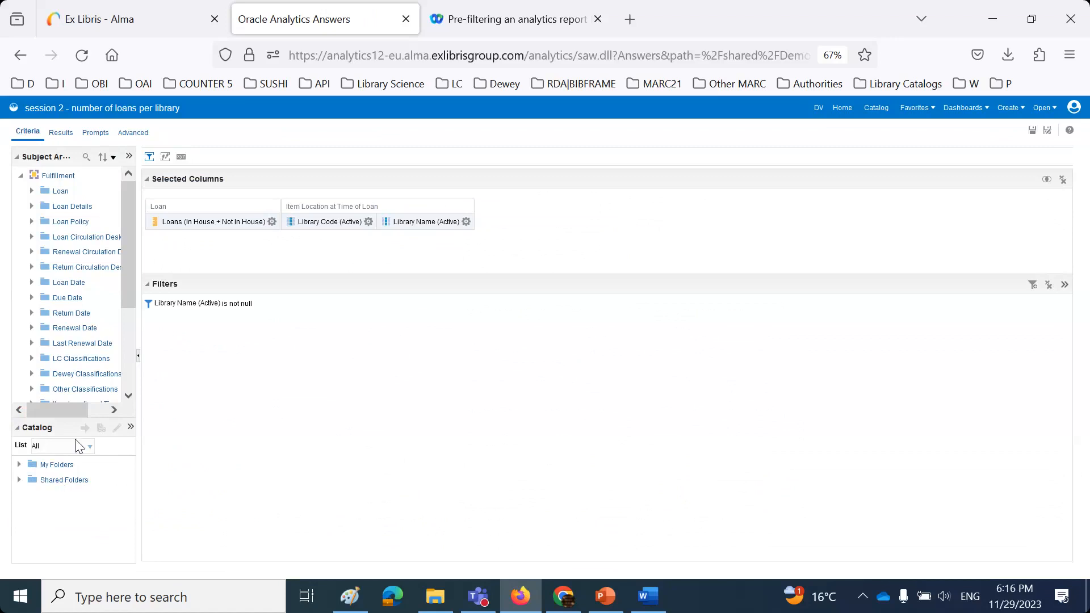
drag(76, 436, 79, 246)
click(19, 291)
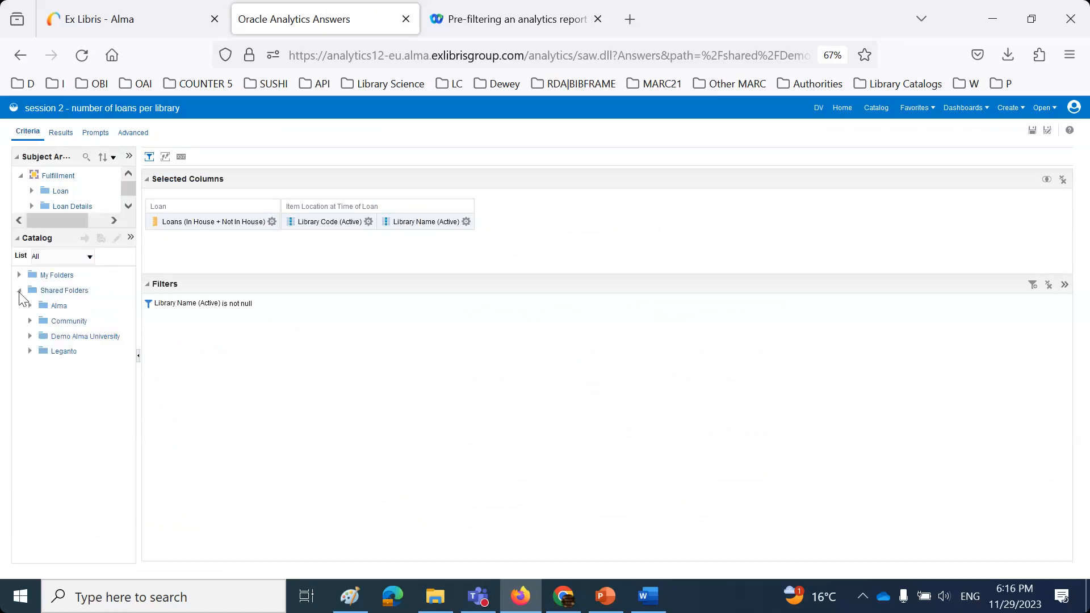
click(30, 305)
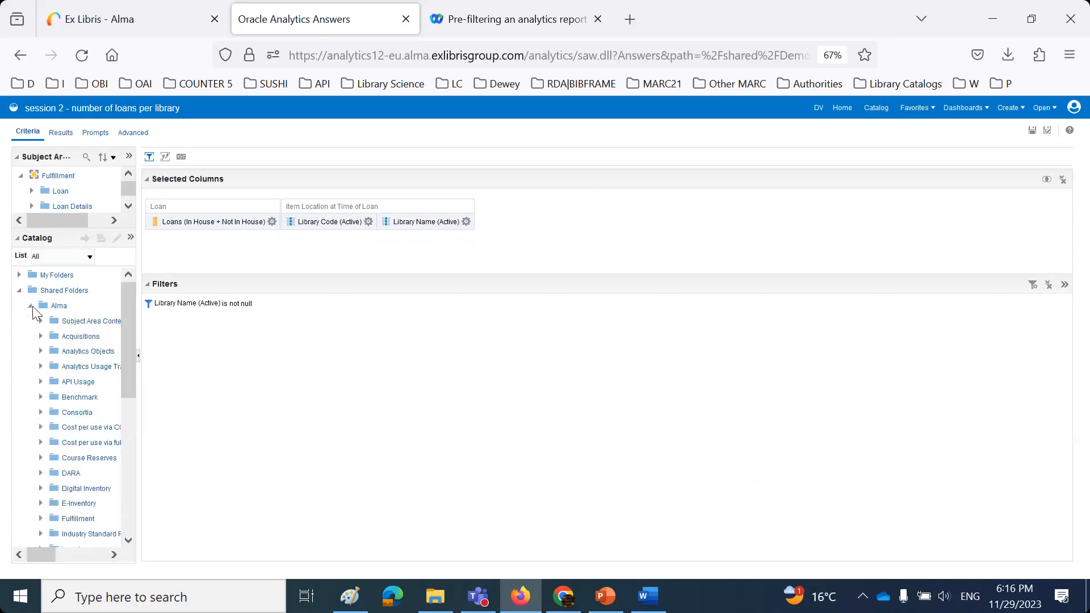
click(40, 322)
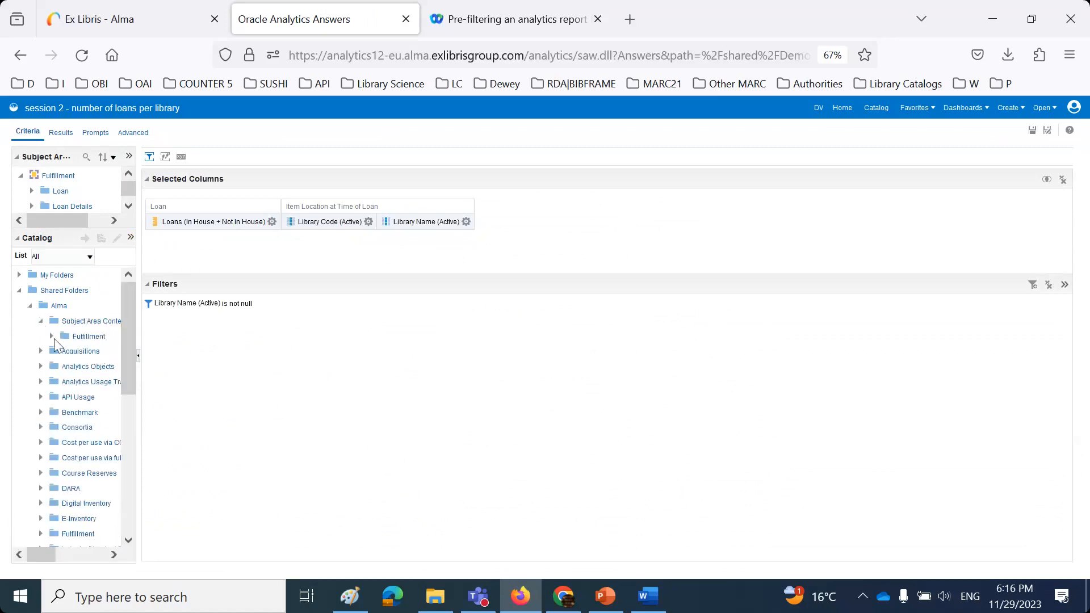
click(51, 337)
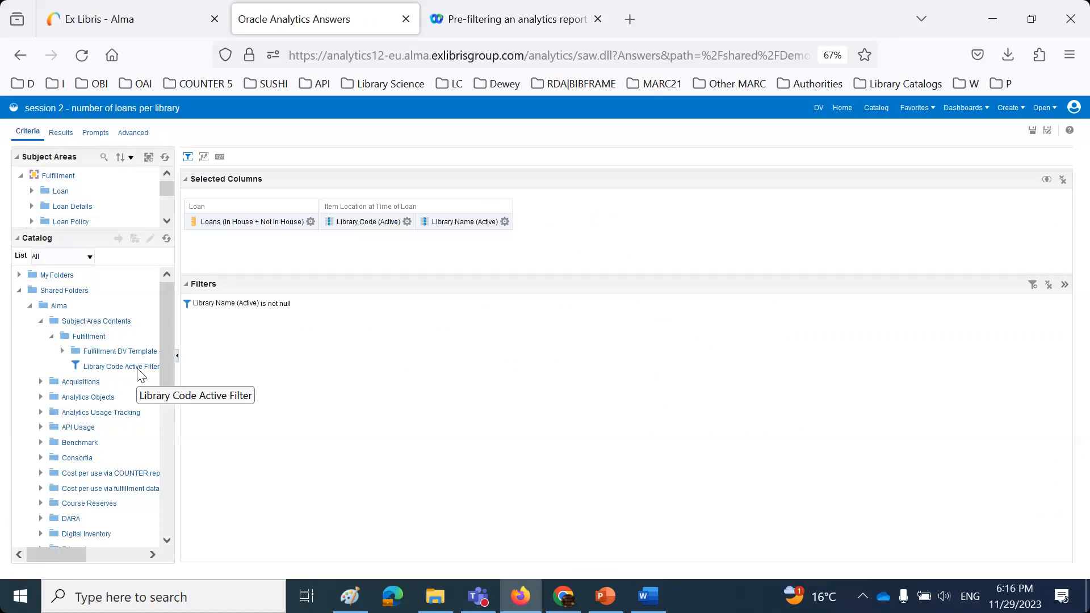
- Add the saved Library Code Active Filter, save the report, and close its tab
double_click(140, 374)
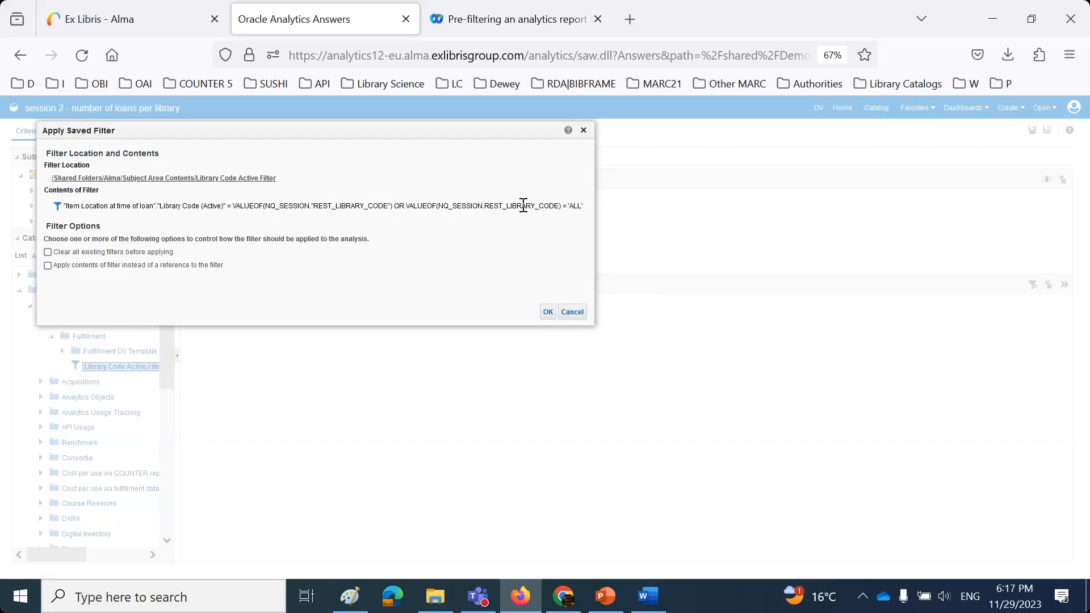
click(548, 312)
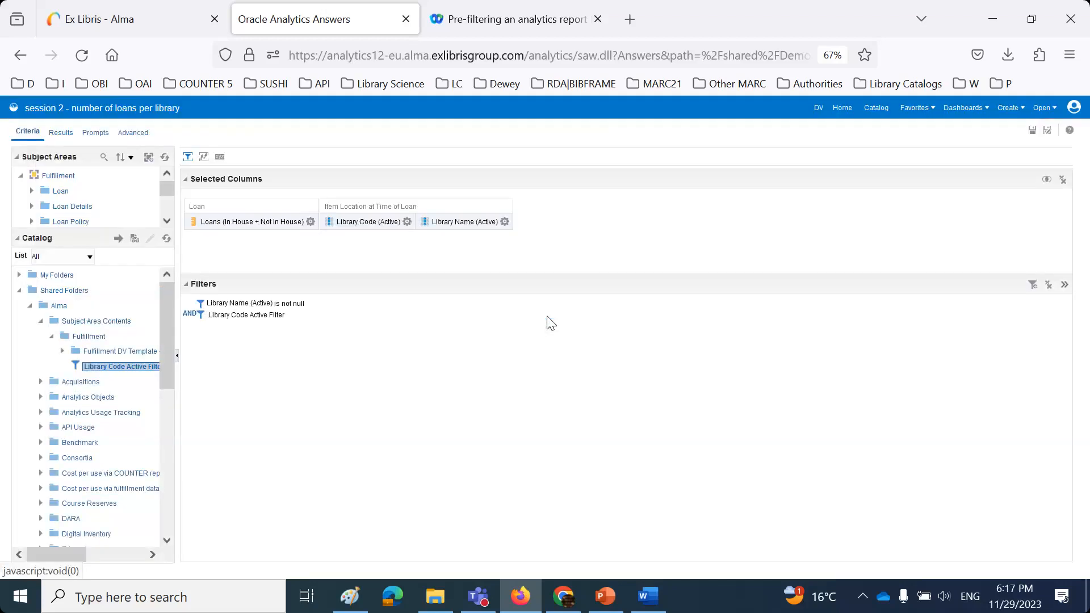
mouse_move(234, 316)
click(1033, 131)
click(406, 21)
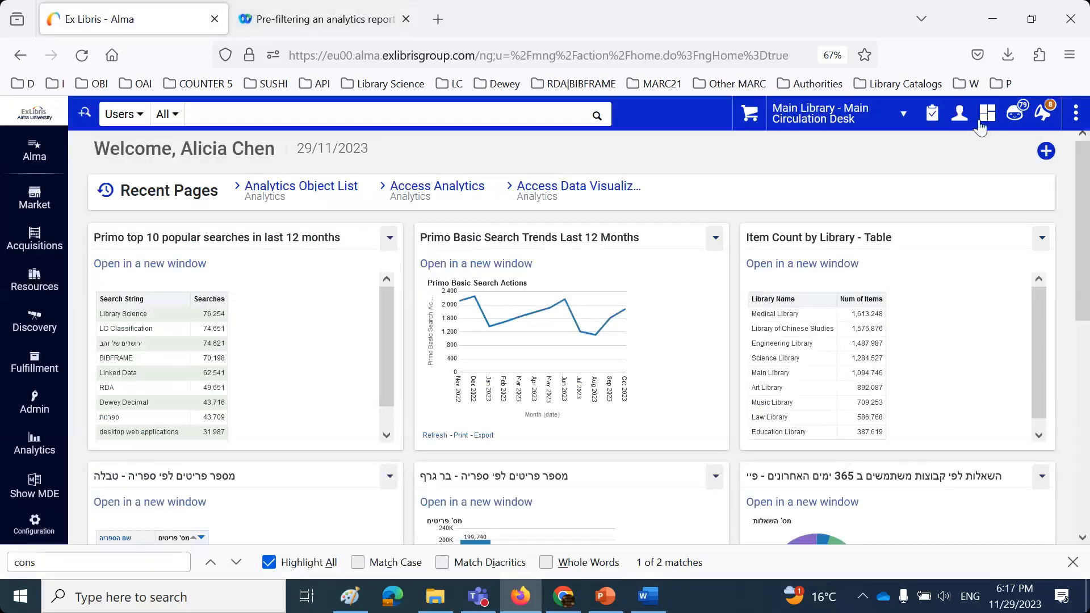
- Sign out, then sign back in by choosing another staff user's saved login from the browser suggestions
click(959, 116)
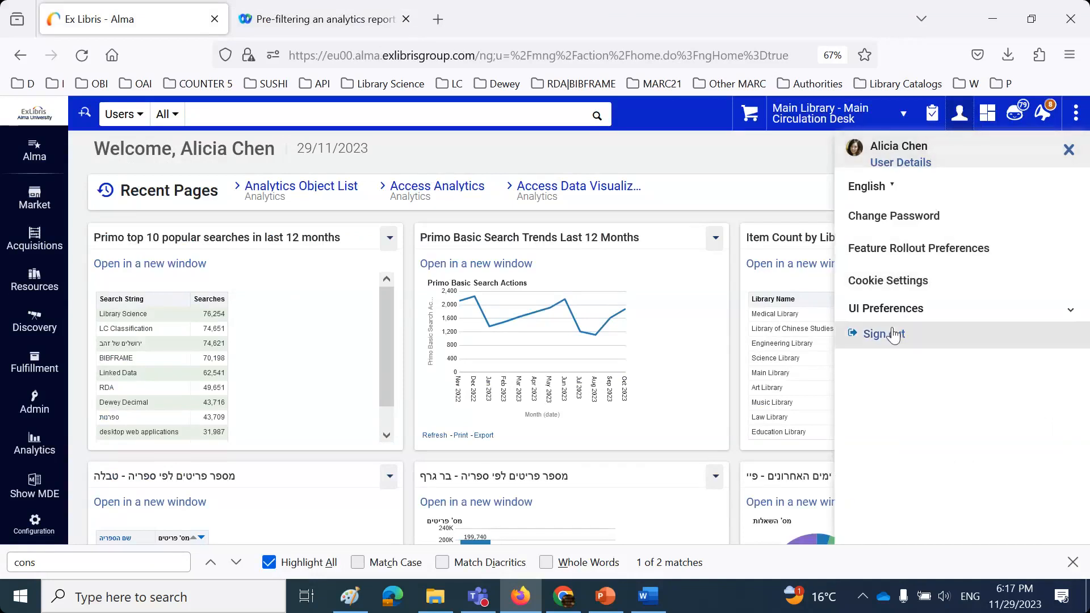
click(894, 335)
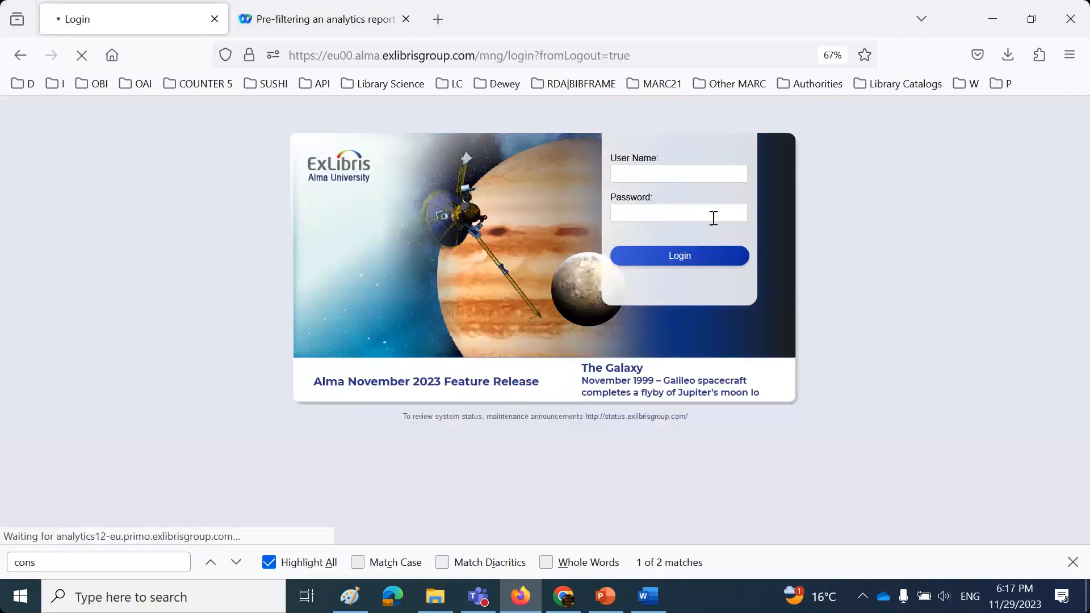
click(681, 173)
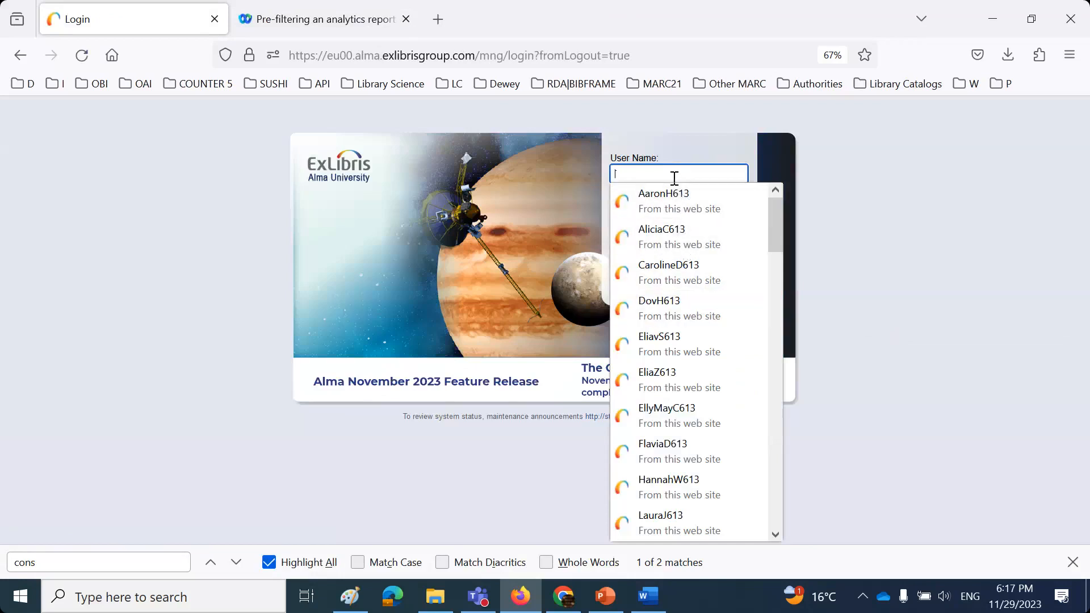
text(Tim)
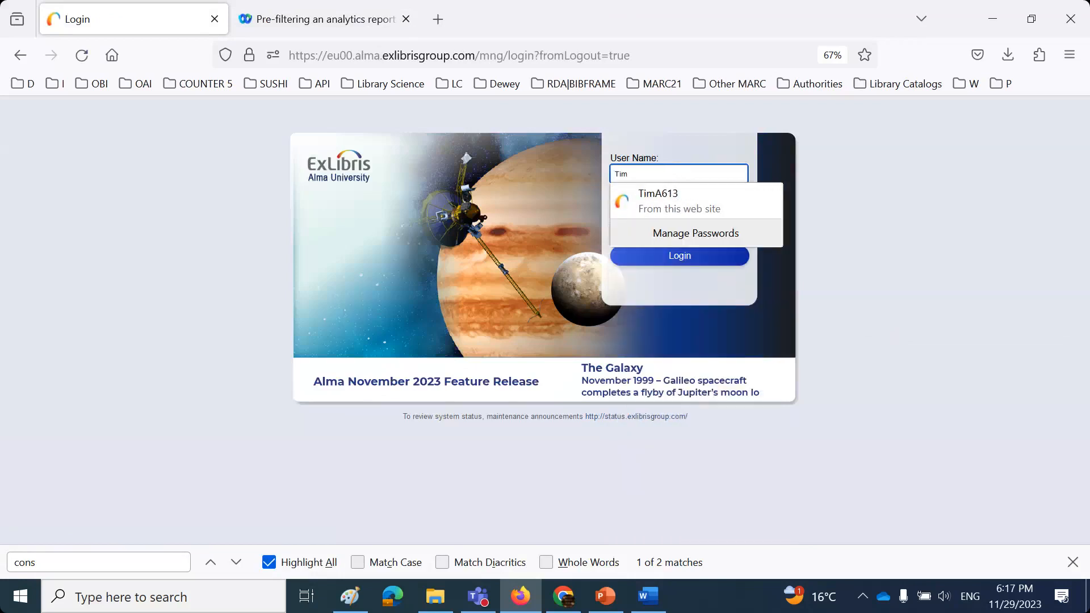
click(683, 191)
click(675, 256)
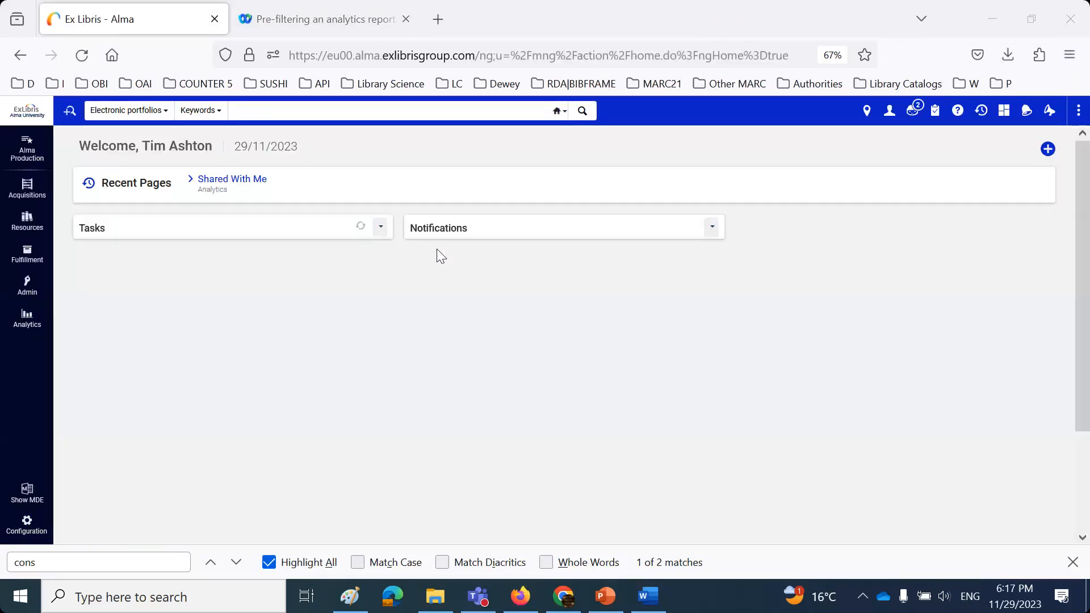
- Open the full session 2 number-of-loans-per-library report from Analytics > Shared With Me
click(36, 320)
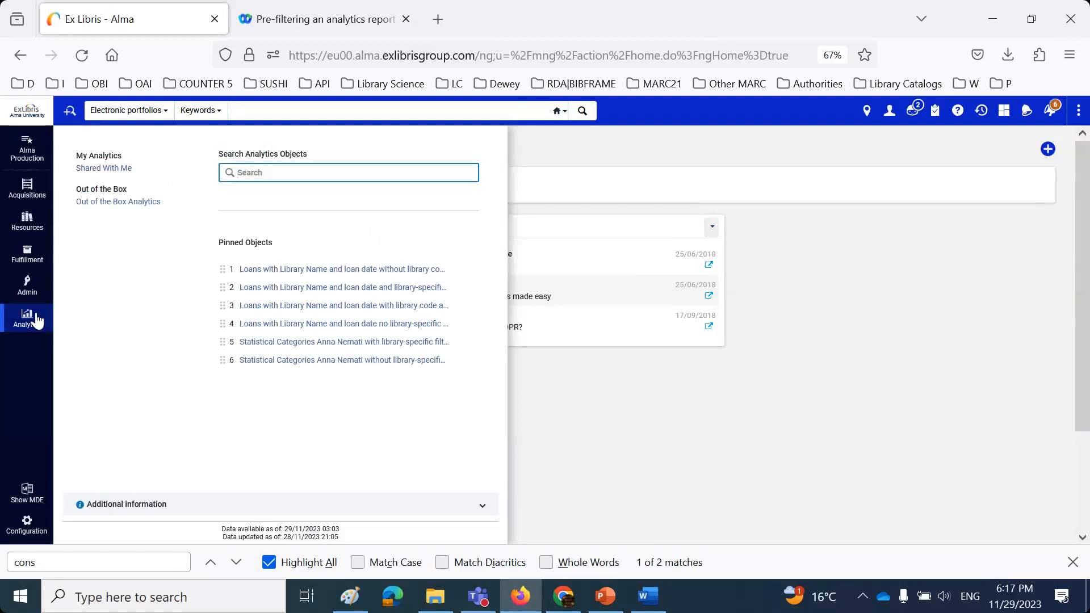
click(112, 169)
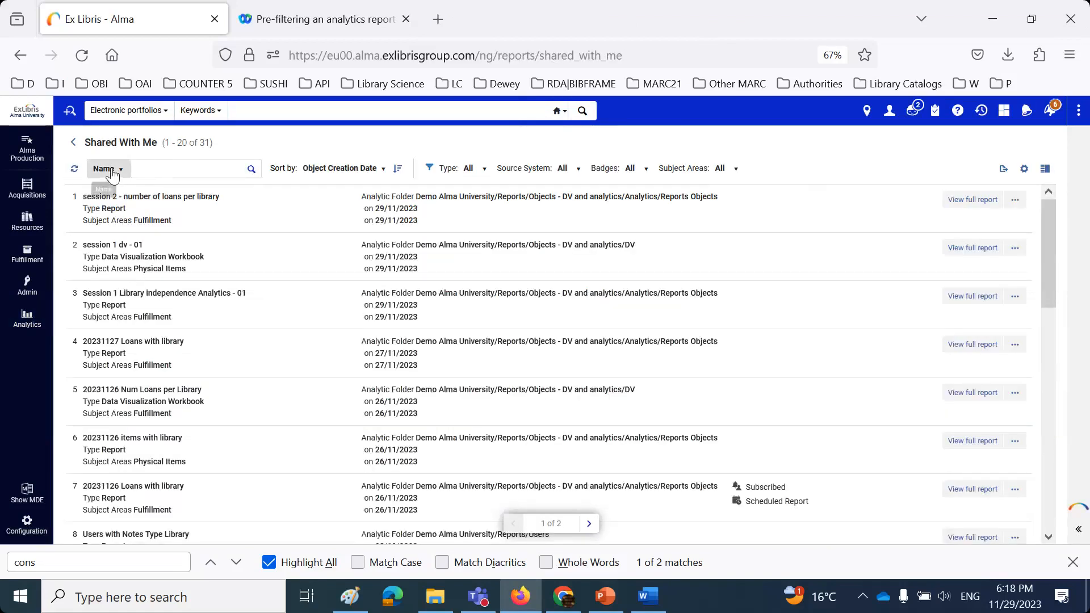
click(972, 199)
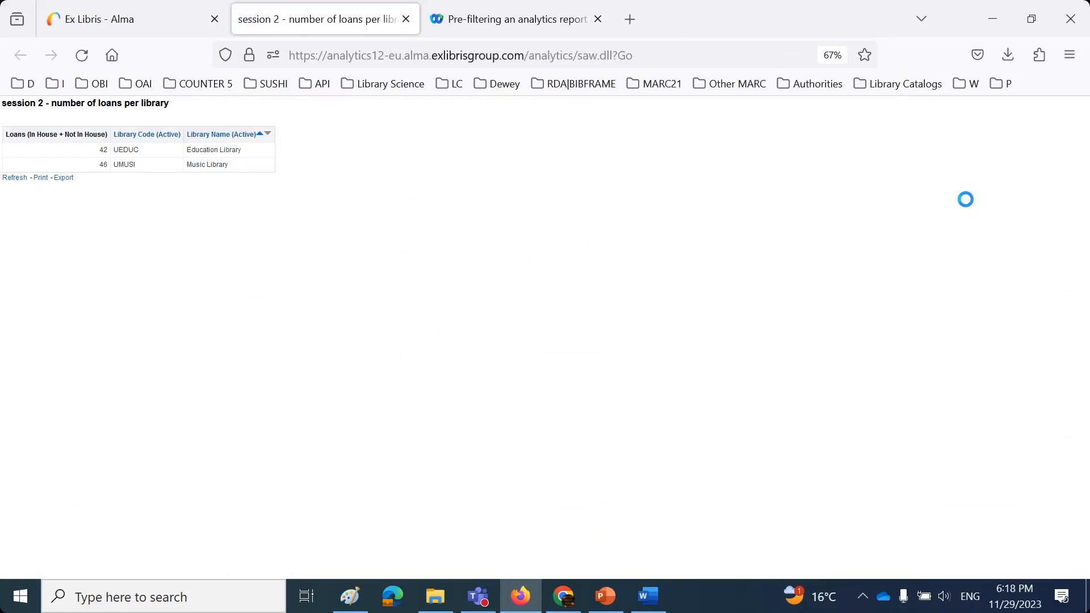
- Compare the report's Education Library (42) and Music Library (46) rows with the Education Library line in the Word staff list
click(648, 596)
drag(280, 339, 737, 375)
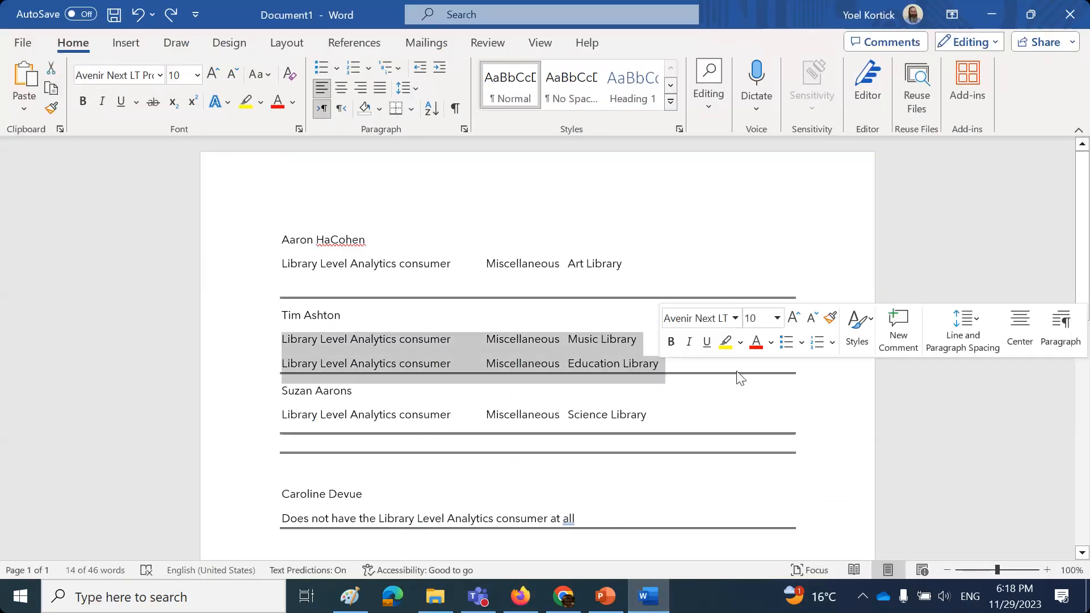
click(204, 387)
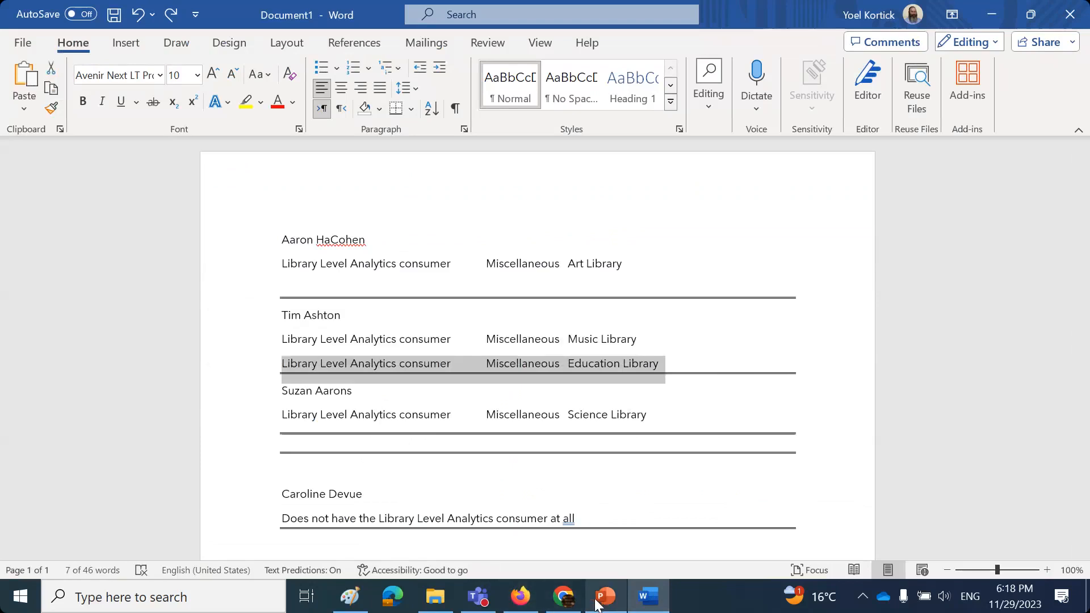
click(527, 600)
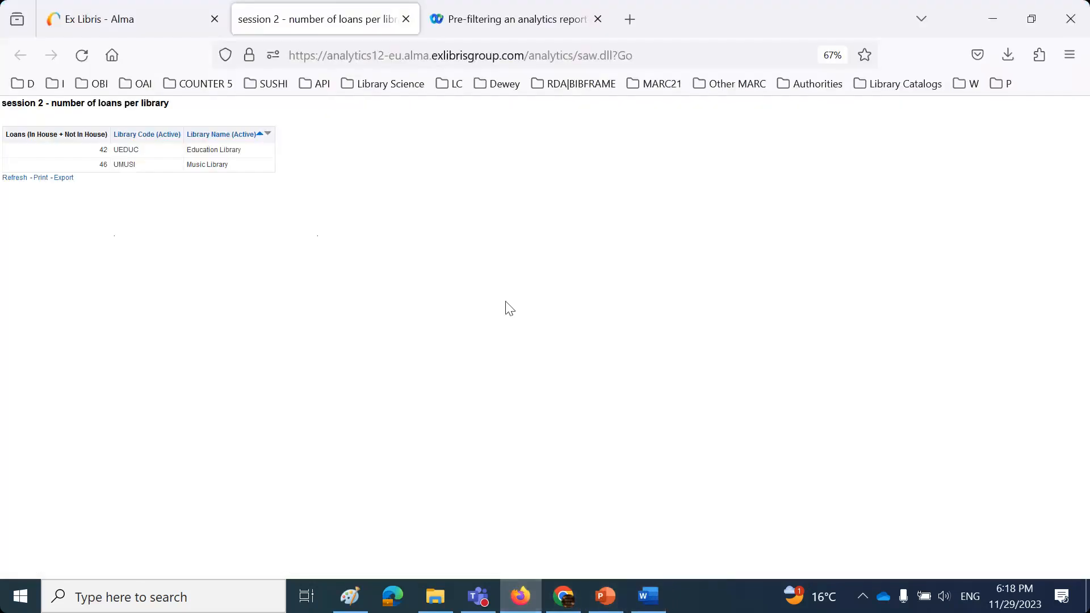
- Close the report, sign out, and sign back into Alma with the saved Science Library staff login
click(408, 20)
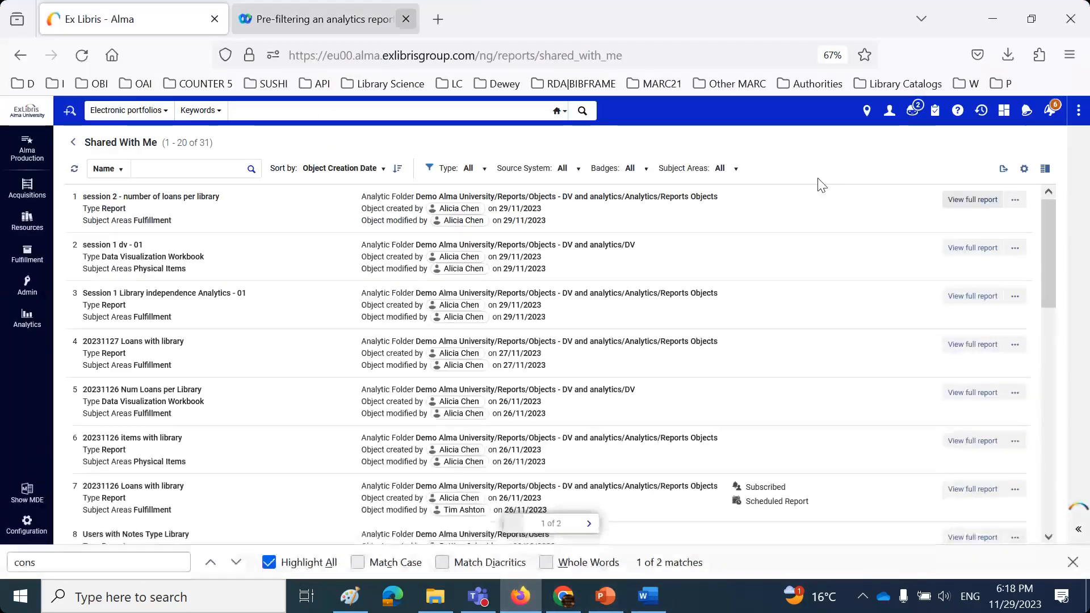
click(889, 110)
click(889, 147)
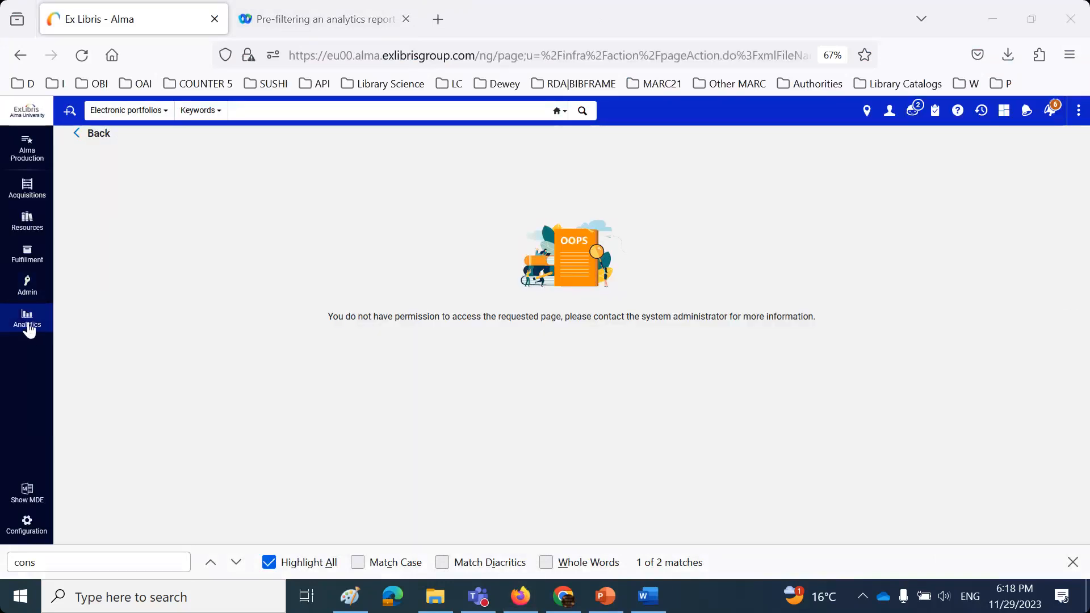
click(889, 110)
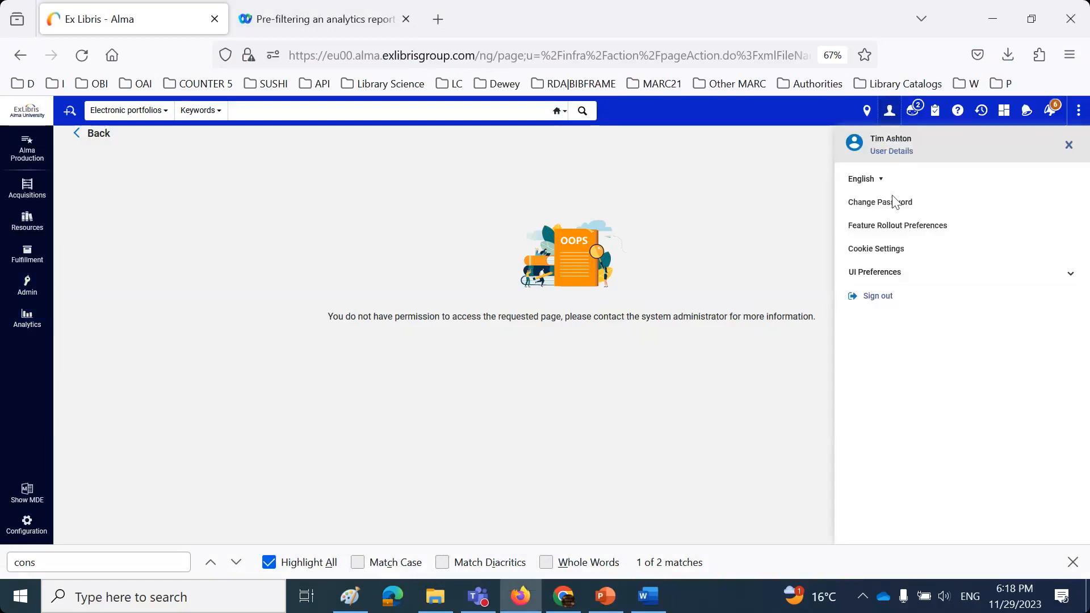
click(878, 296)
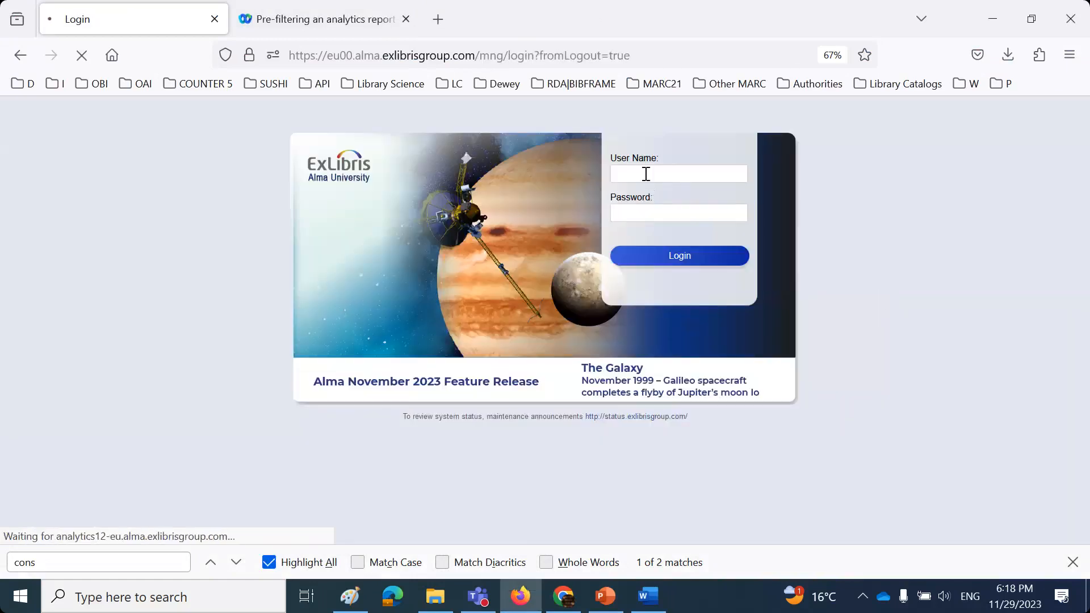
click(648, 171)
text(Suz)
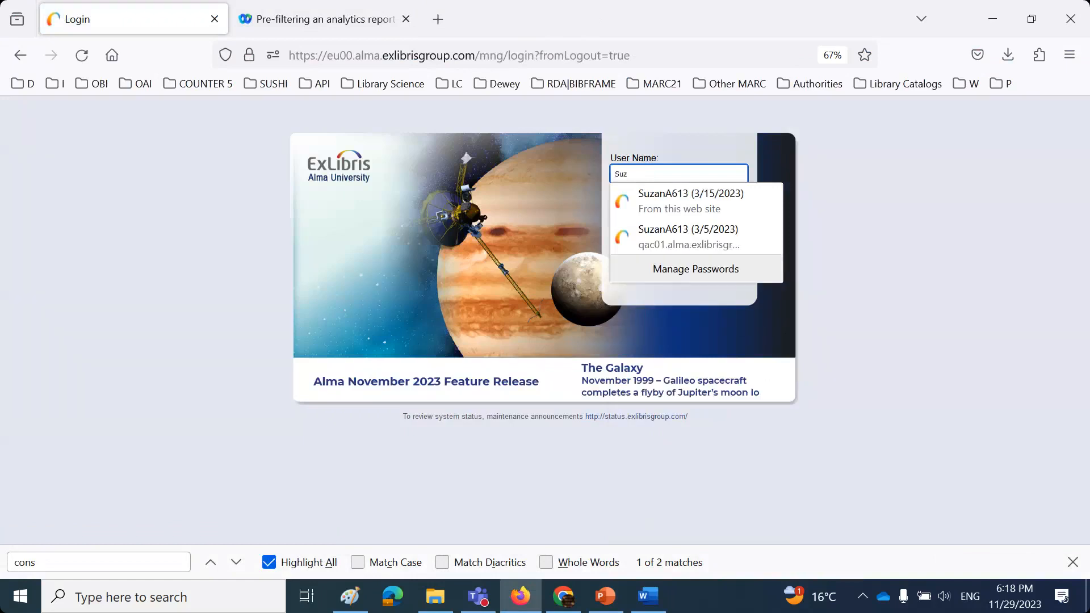
click(668, 194)
click(677, 257)
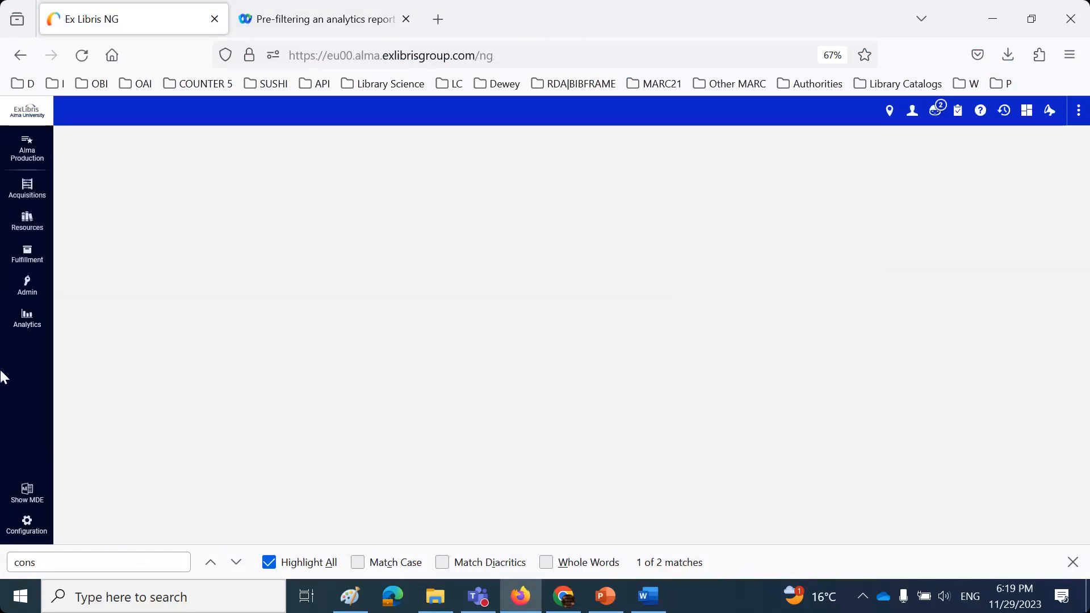
- Pin the session 2 loans report, then open it from Pinned Objects, showing only Science Library with 14 loans
click(23, 333)
click(90, 170)
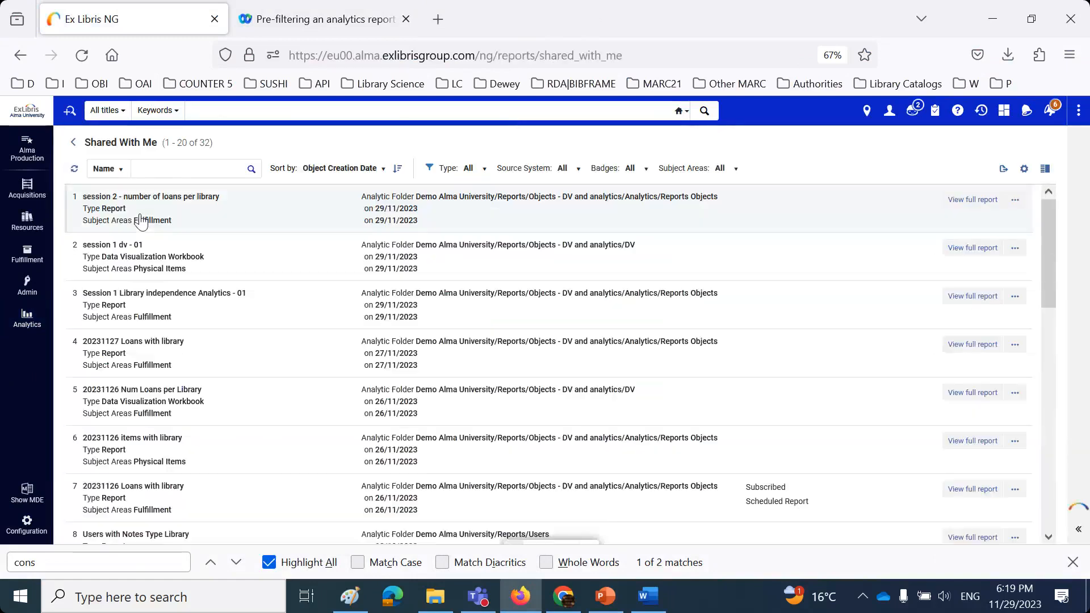
click(1014, 202)
click(973, 220)
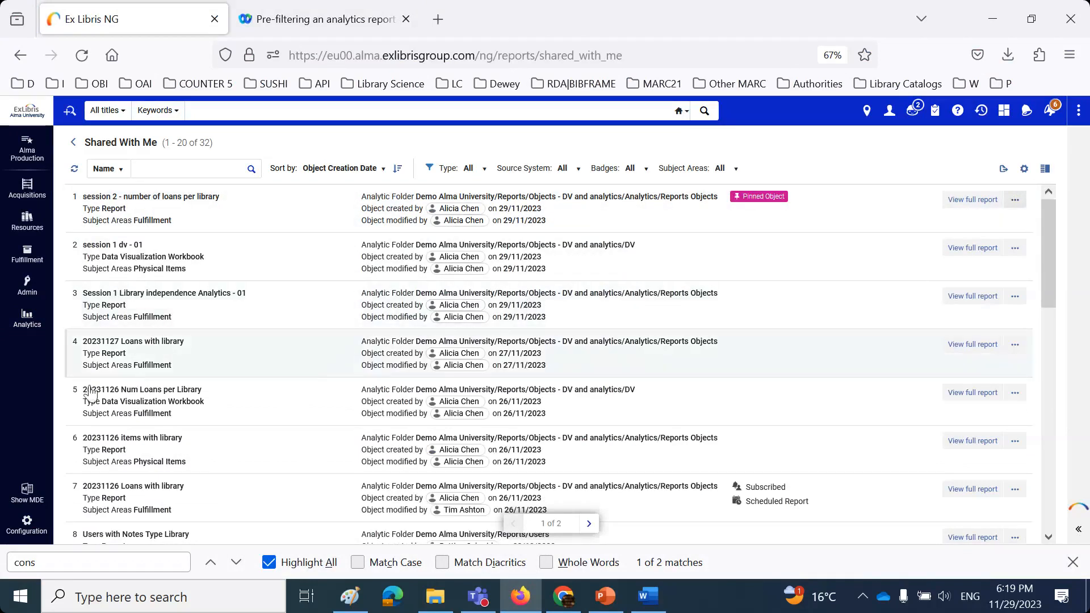
click(27, 318)
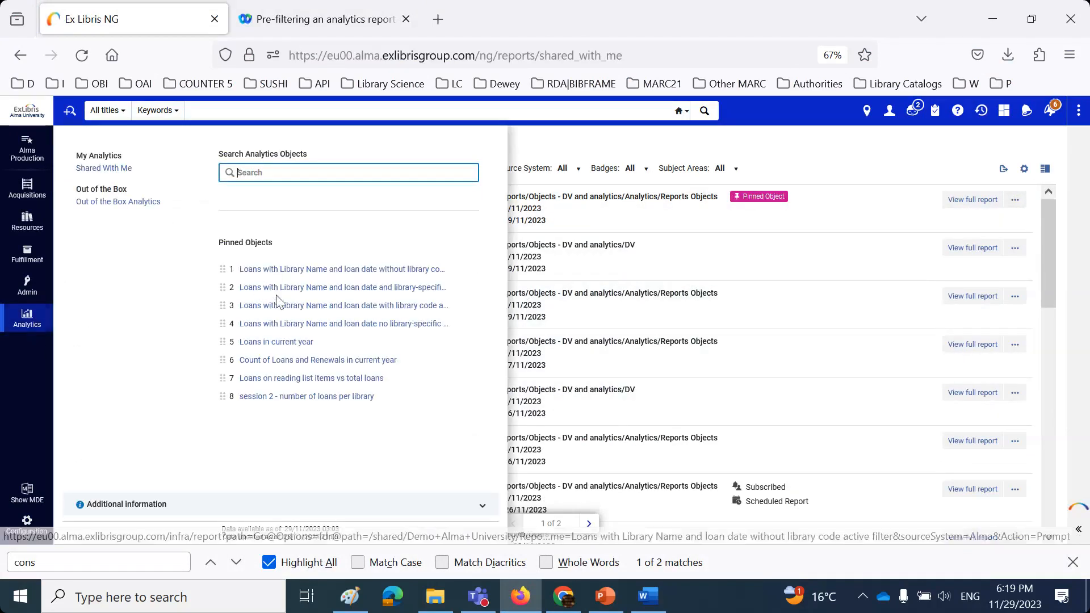
click(300, 397)
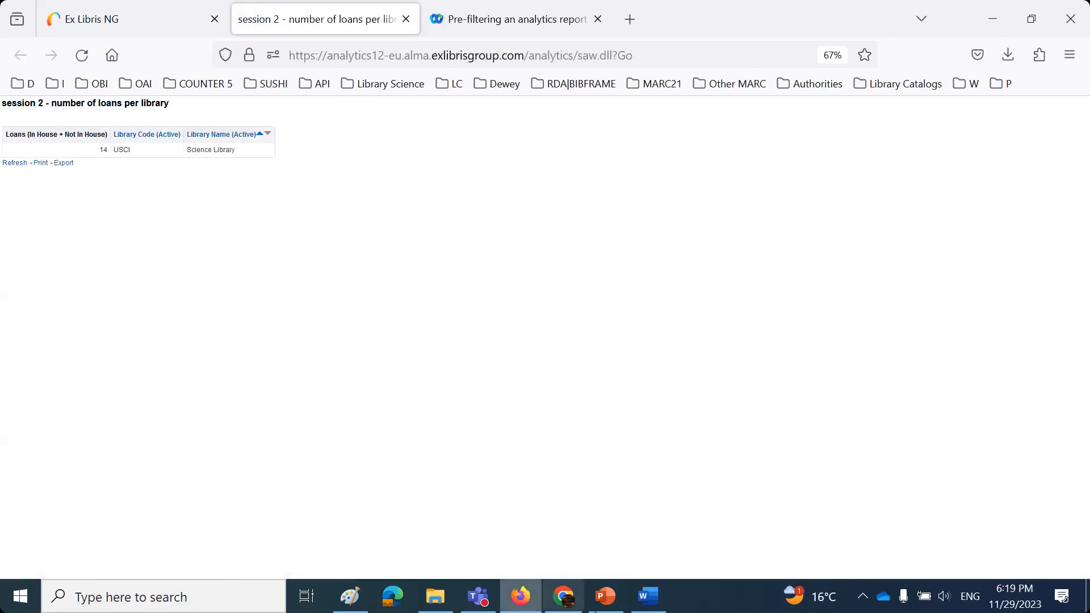
click(647, 596)
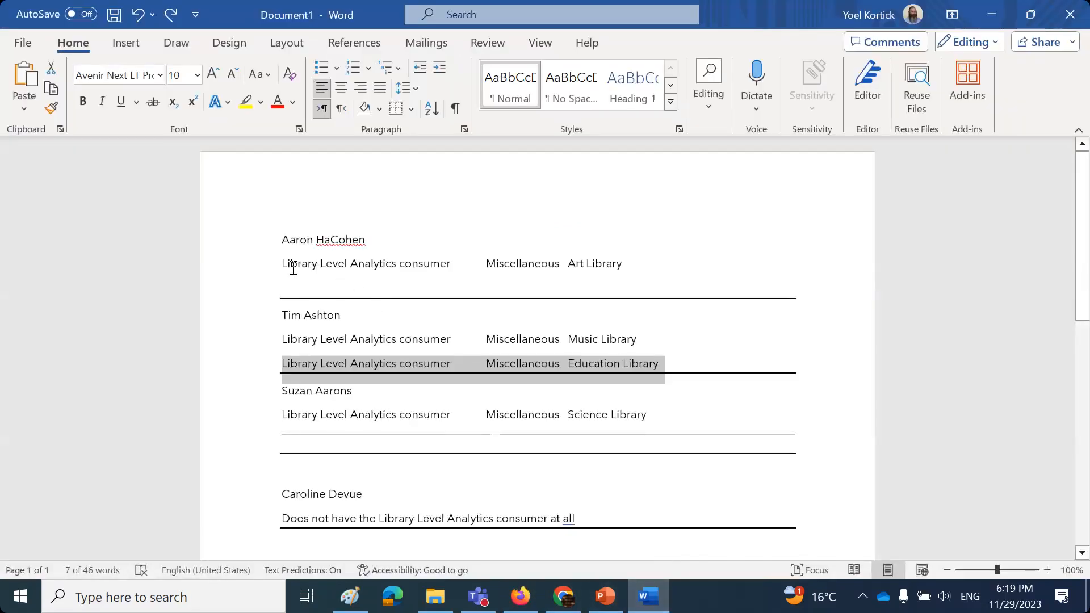
- Highlight the Science Library line under the third staff member in the Word notes, then return to the Alma tab
scroll(336, 487, down, 3)
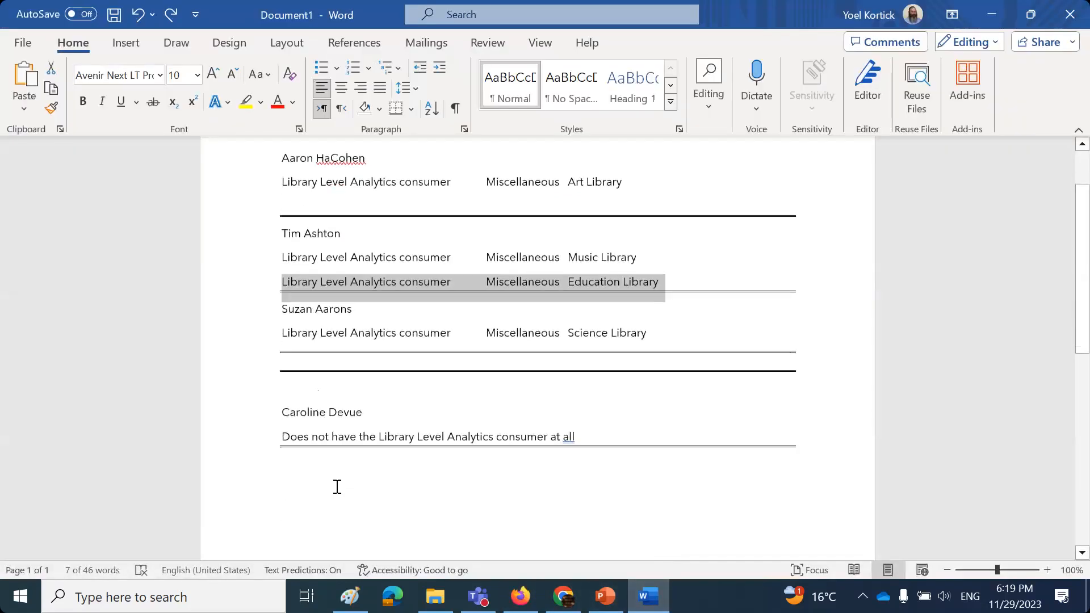
drag(286, 300, 681, 293)
scroll(624, 409, up, 3)
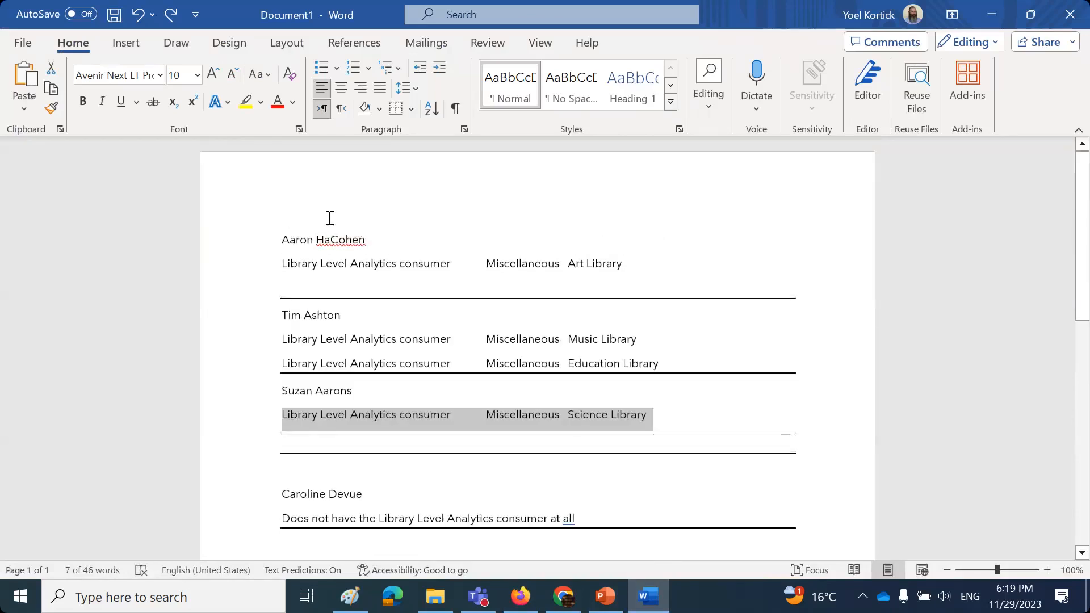
click(521, 596)
click(157, 14)
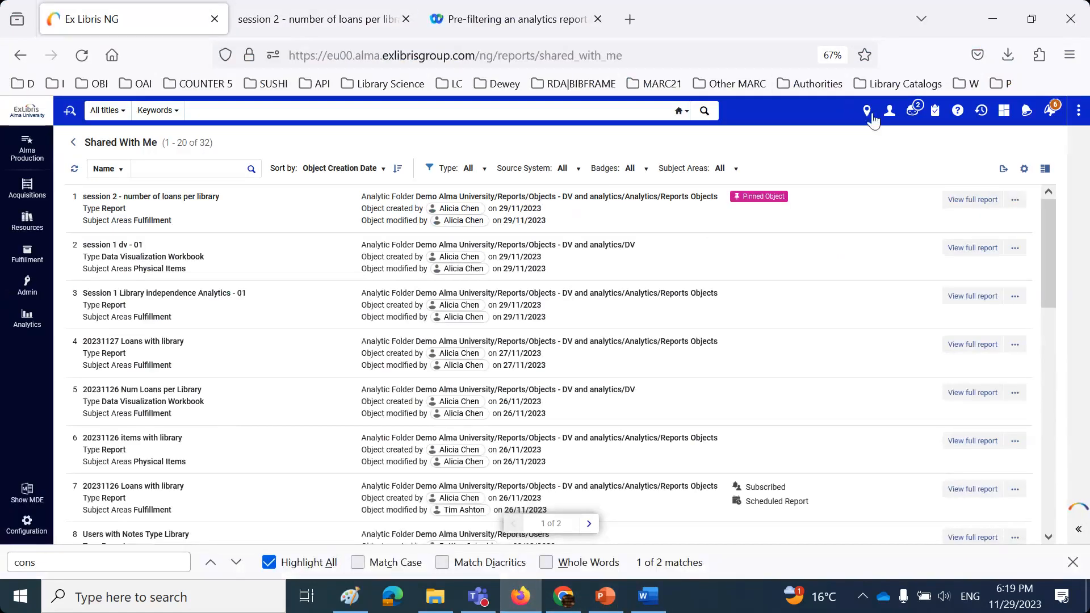
- Sign out and log into Alma with the saved Art Library staff login
click(889, 110)
click(875, 296)
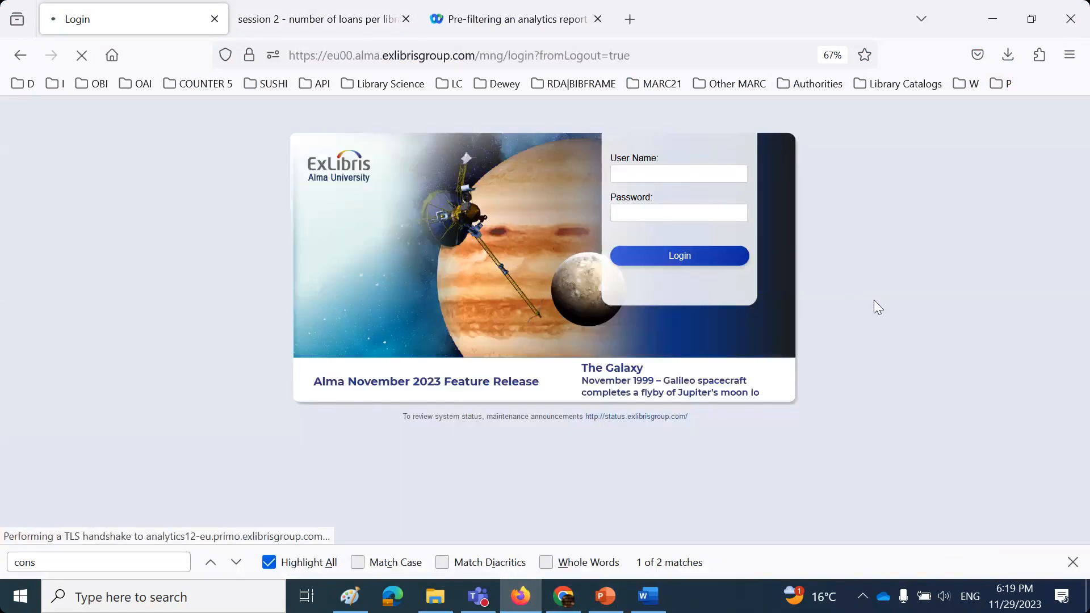
click(664, 172)
click(665, 197)
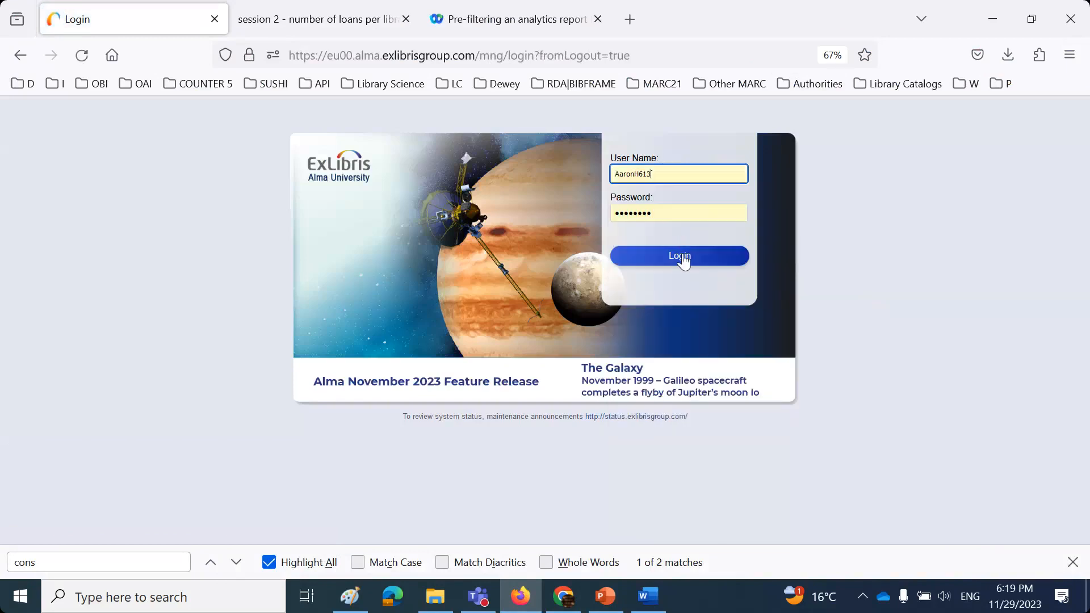
click(684, 259)
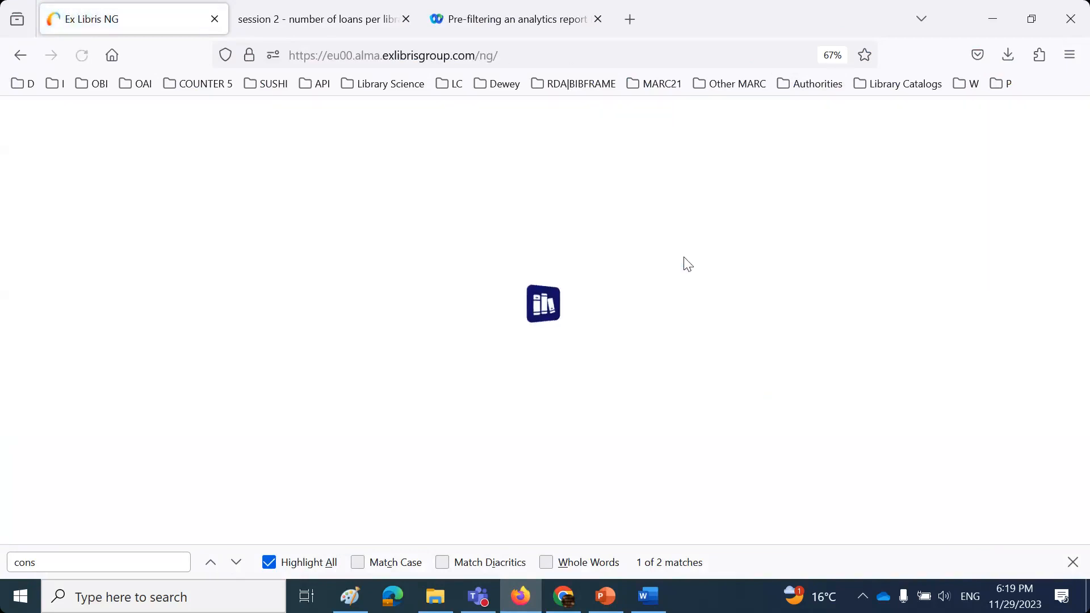
- Highlight the Art Library name in the Word staff list, then go back to Alma
click(647, 597)
drag(623, 264, 569, 265)
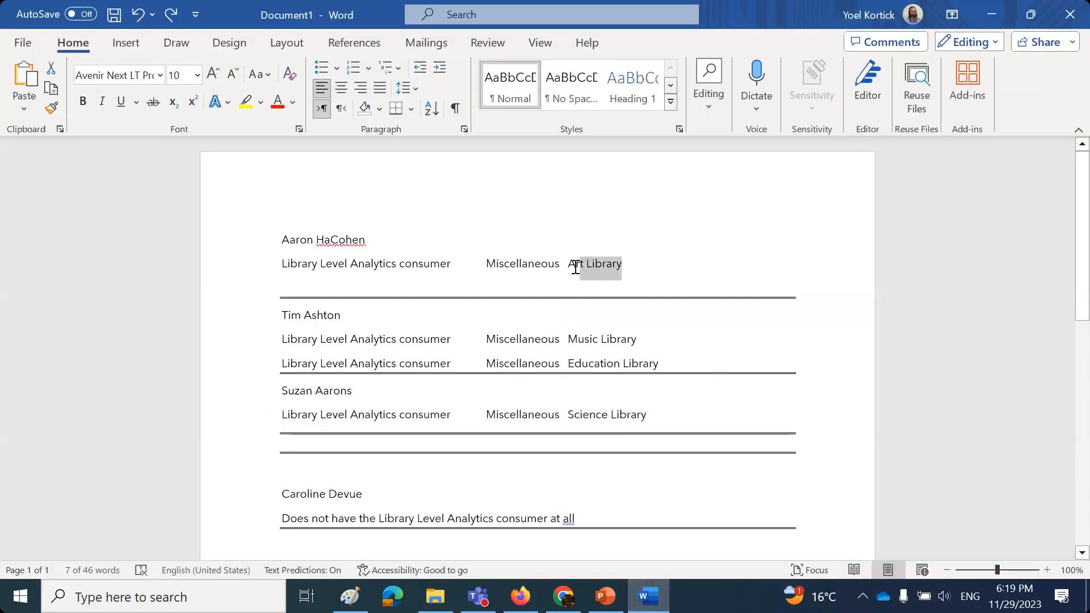
mouse_move(653, 600)
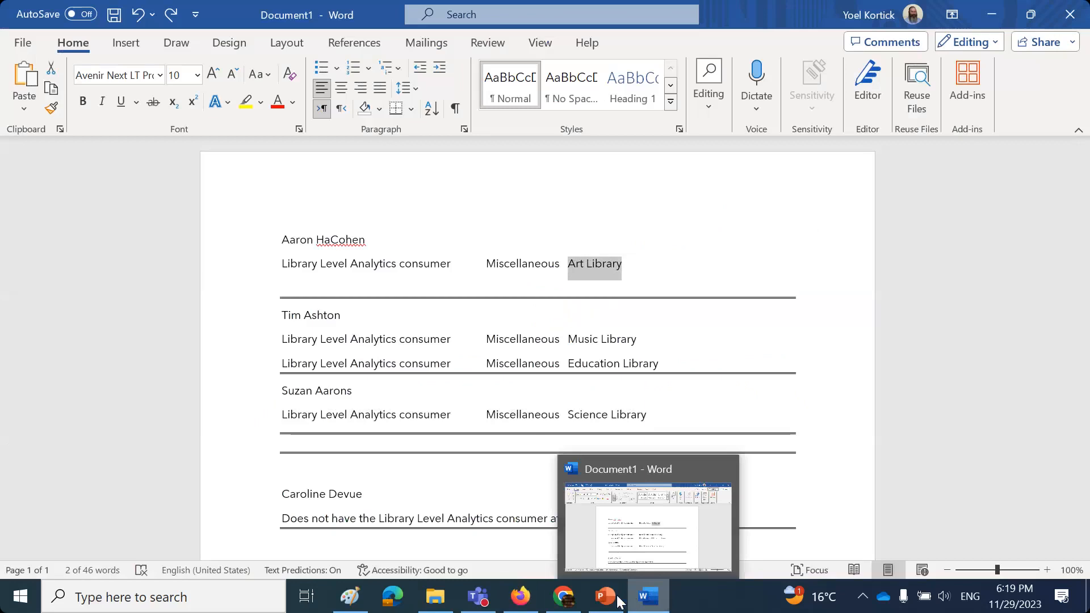
click(520, 596)
- Open the shared session 2 loans report, which lists only Art Library with 21 loans, then close it
click(29, 317)
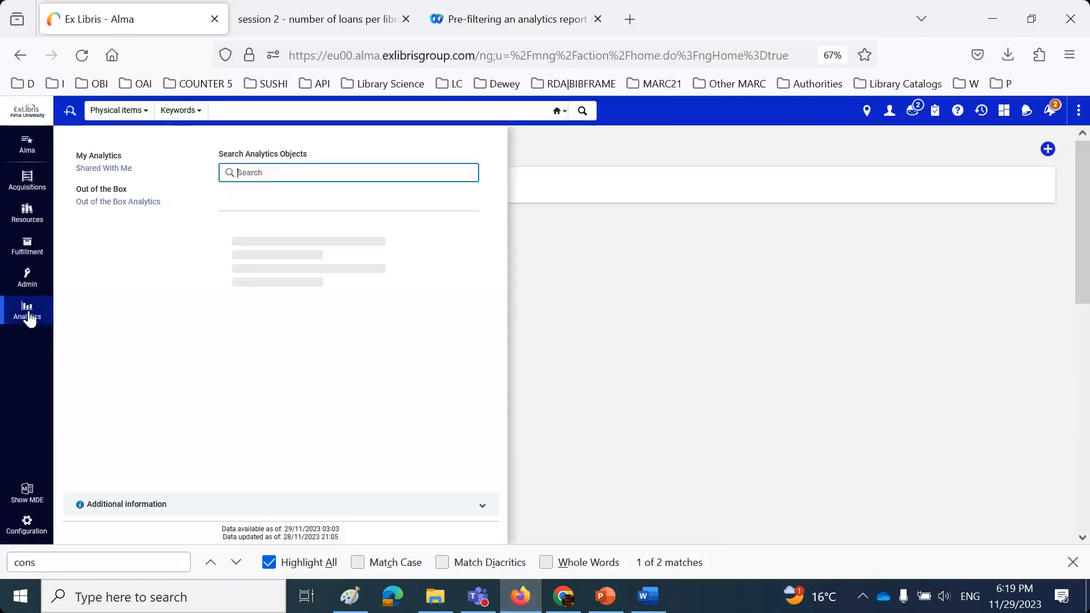
click(91, 169)
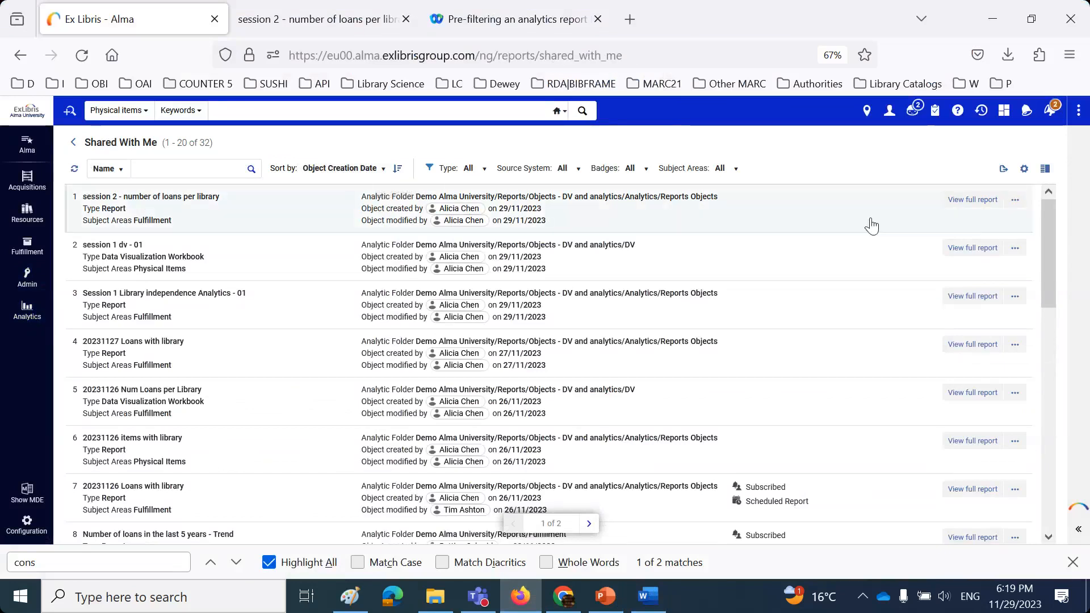
click(970, 201)
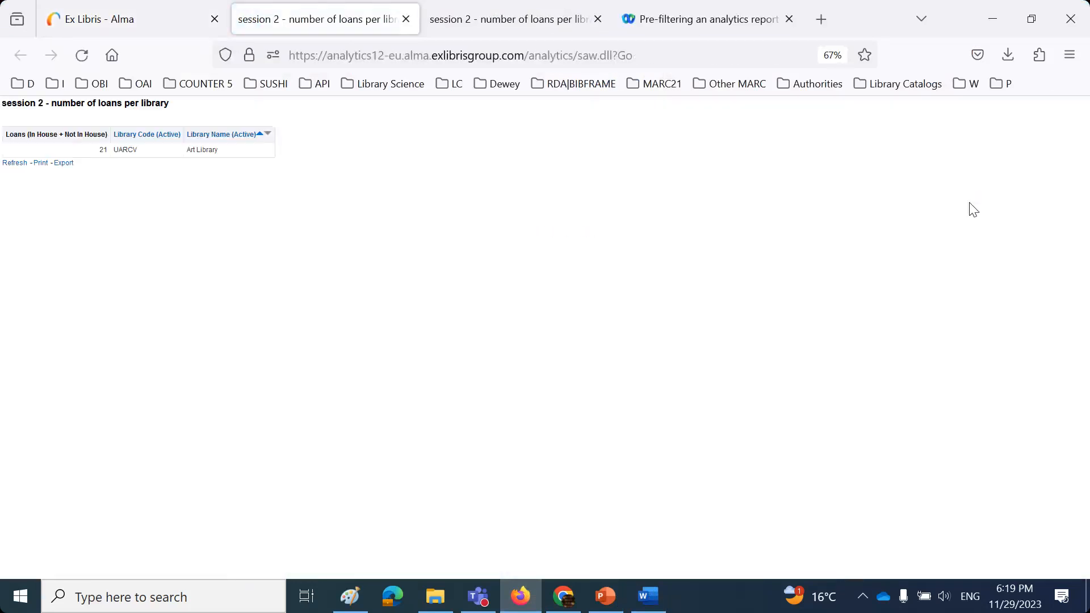
click(405, 19)
click(889, 110)
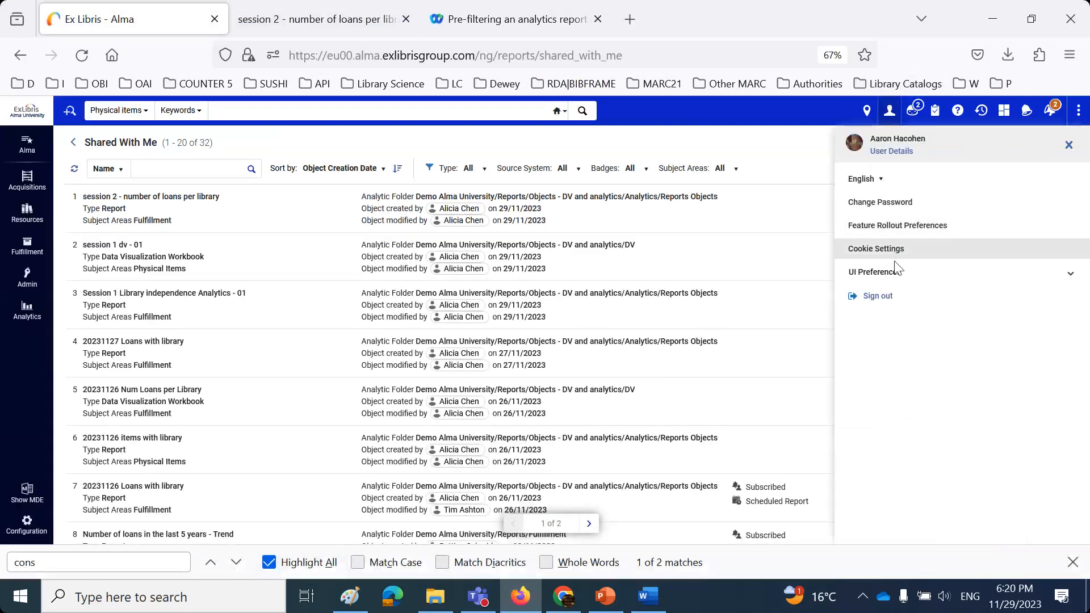
- Log into Alma as another saved staff user and highlight that user's line in the Word notes
click(879, 297)
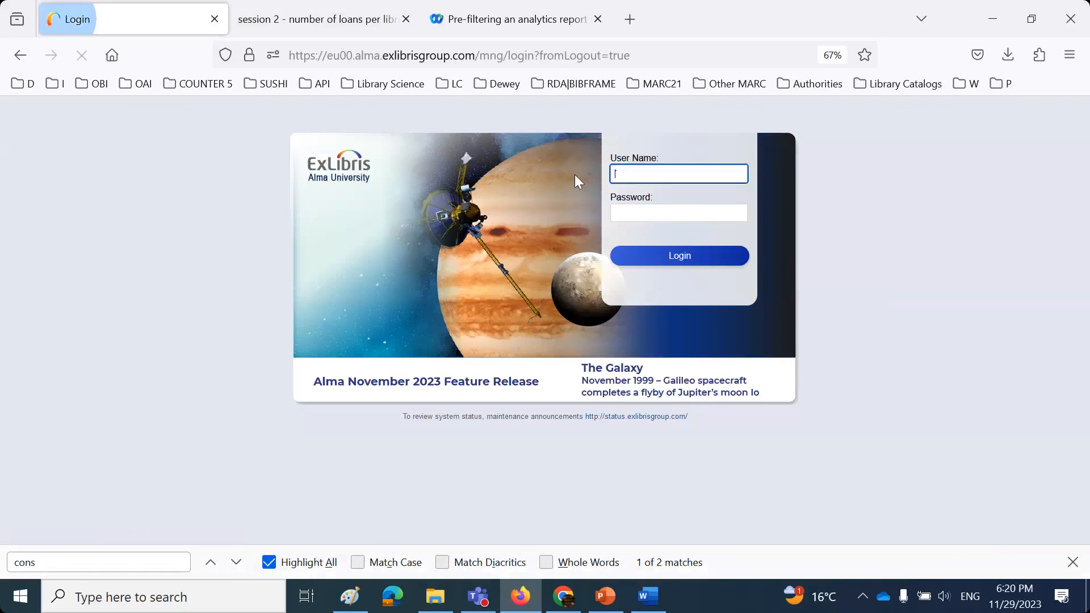
click(667, 176)
click(681, 269)
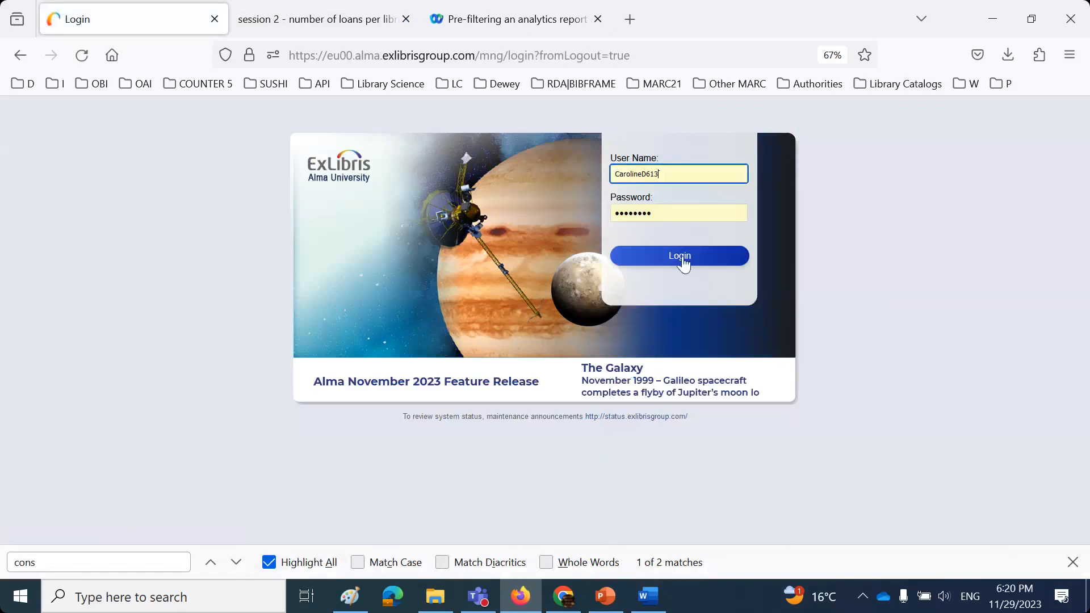
click(683, 263)
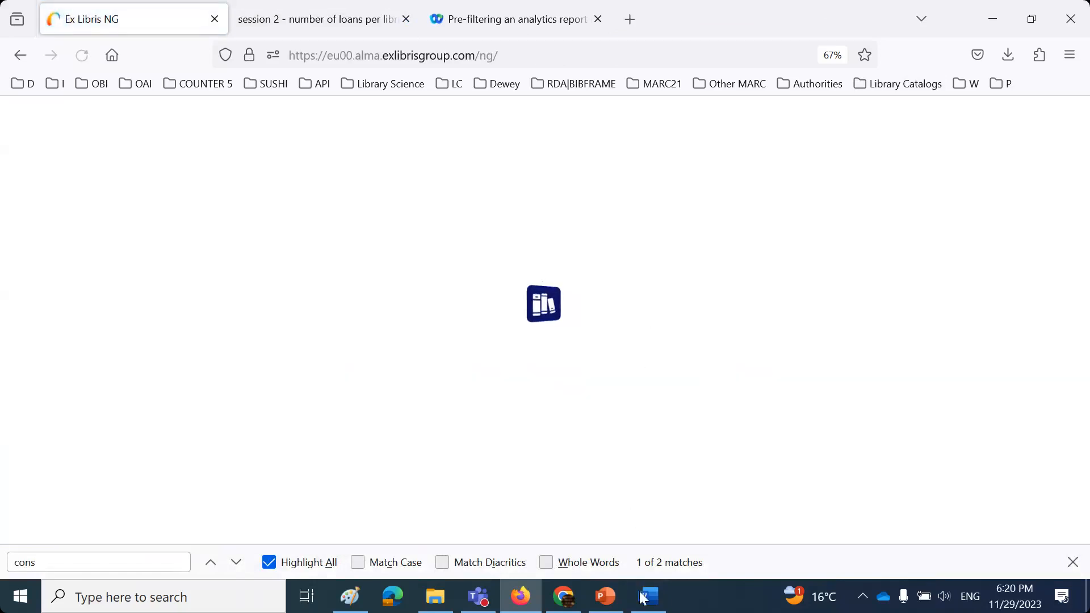
click(647, 598)
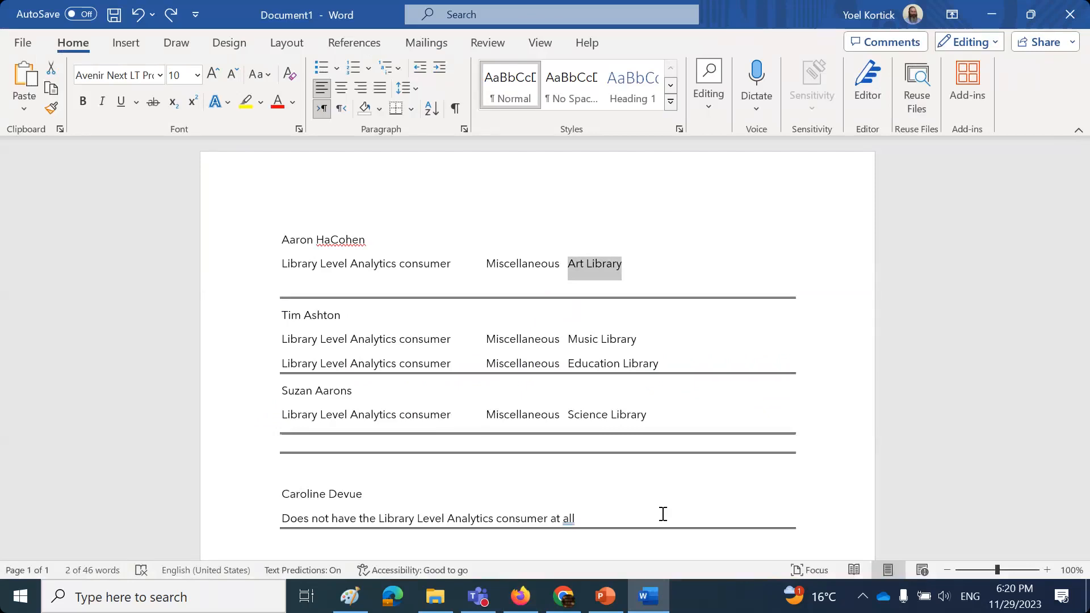
scroll(663, 514, down, 1)
drag(280, 477, 617, 475)
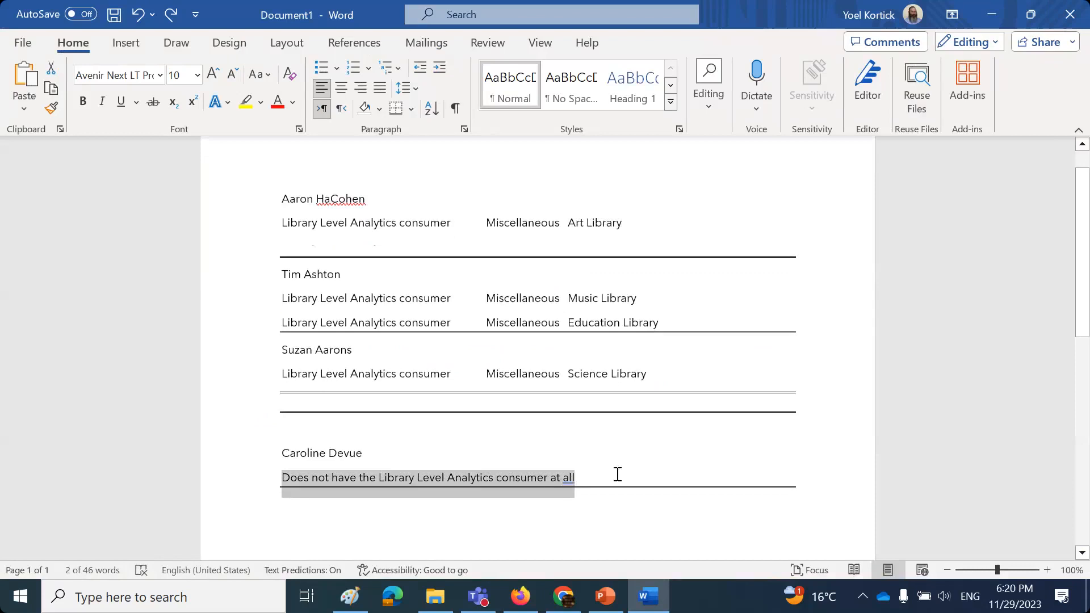
click(529, 596)
- Open the shared loans-per-library report, now listing every library
click(34, 312)
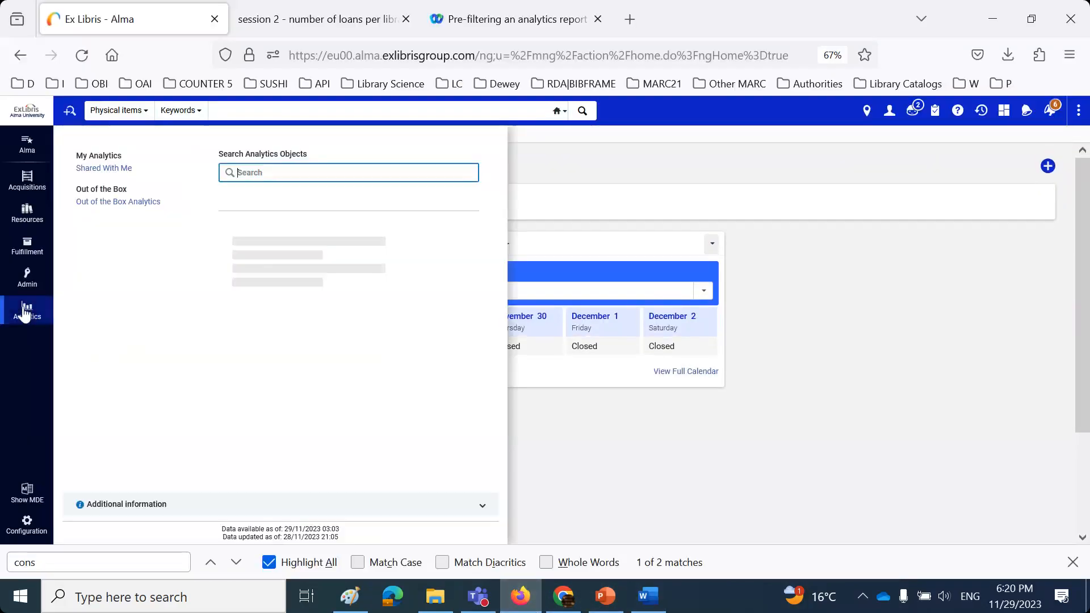
click(85, 170)
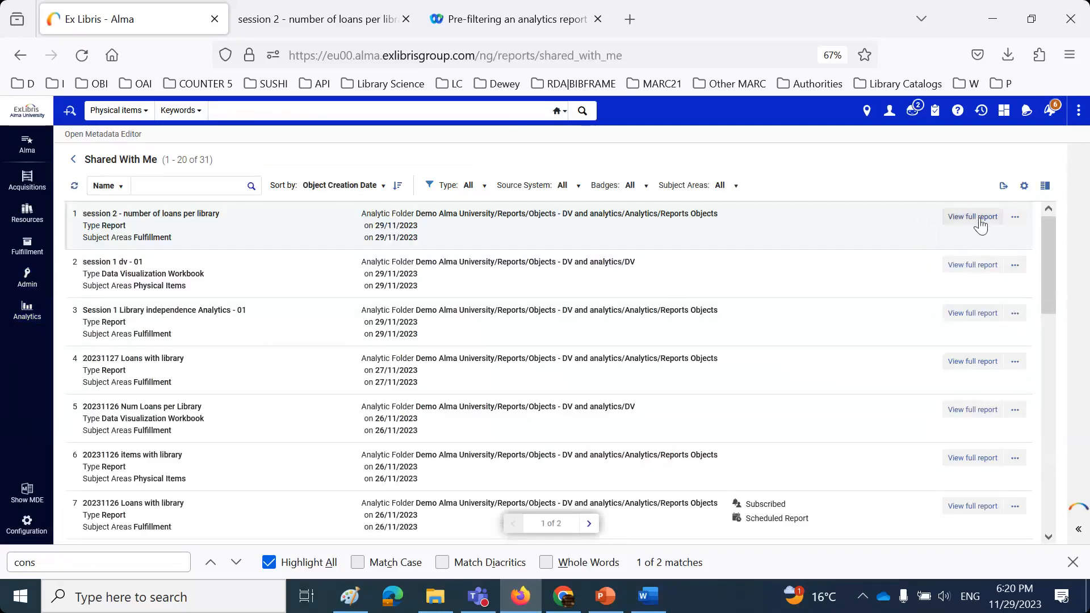
click(971, 217)
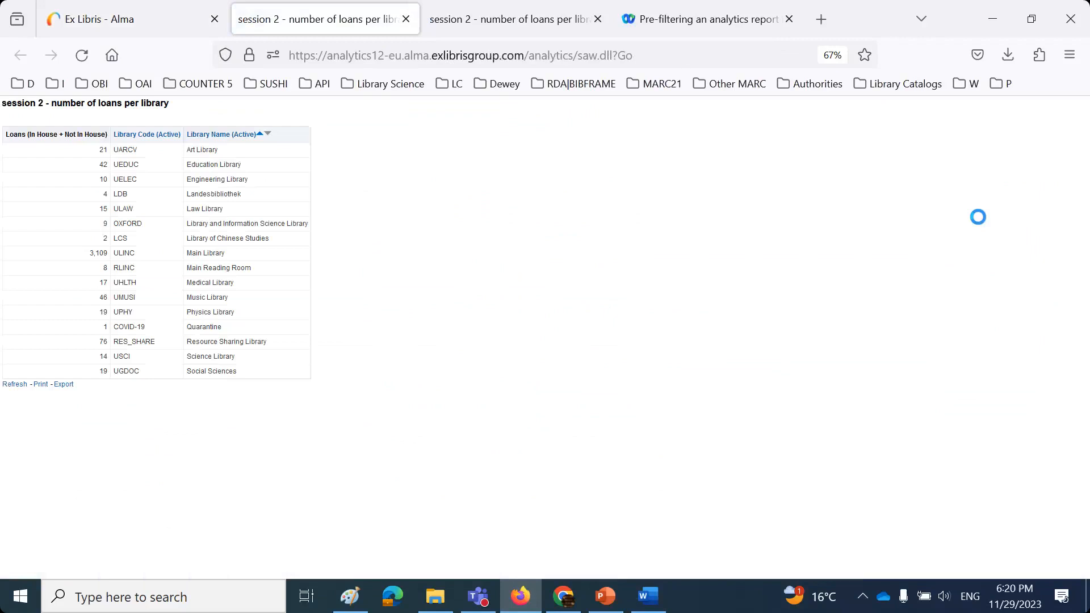
click(605, 596)
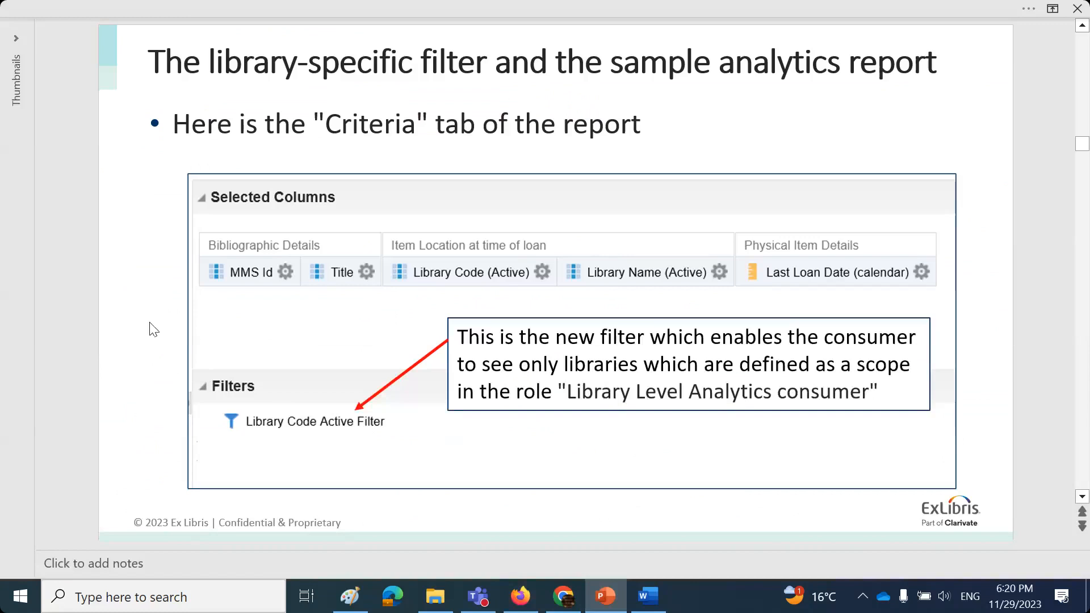
- Scroll past the filter explanation slides to the 'Seeing the library-specific filter functionality live' slide
scroll(153, 329, down, 1)
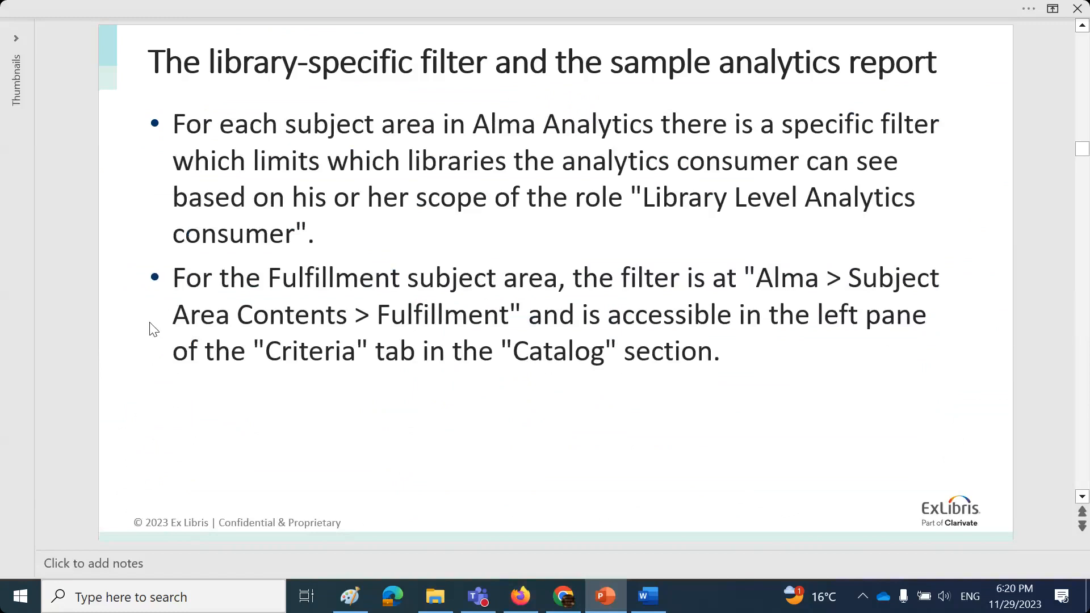
scroll(150, 323, down, 1)
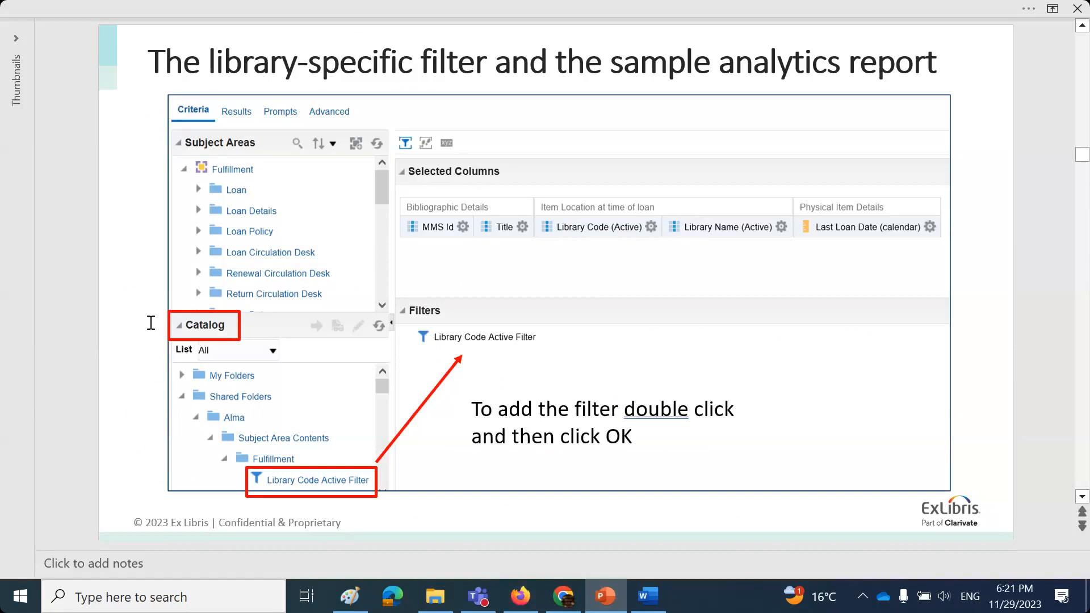
scroll(151, 324, down, 1)
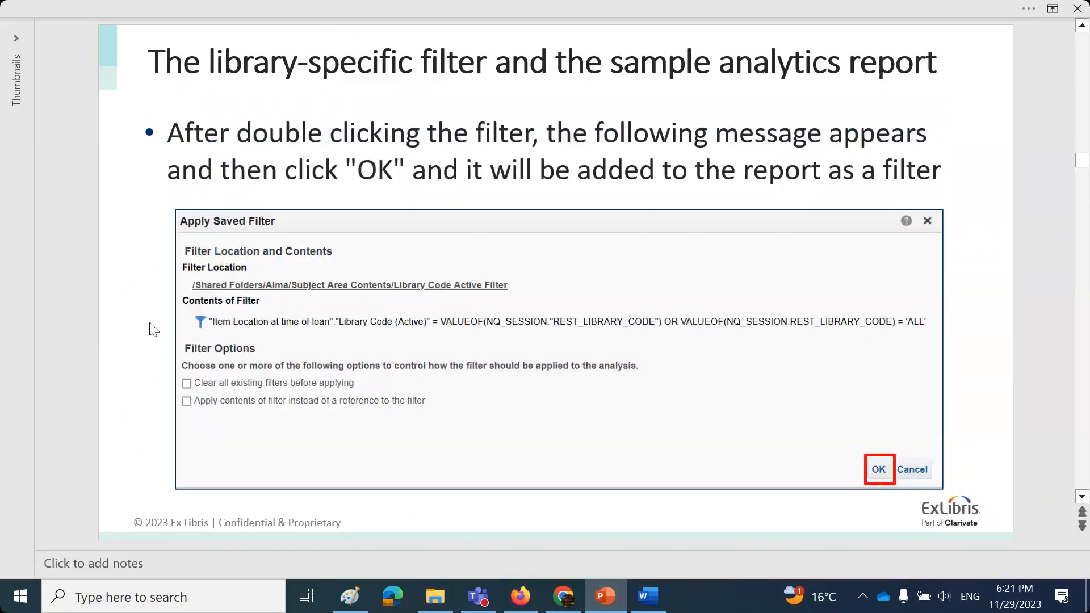
scroll(152, 329, down, 1)
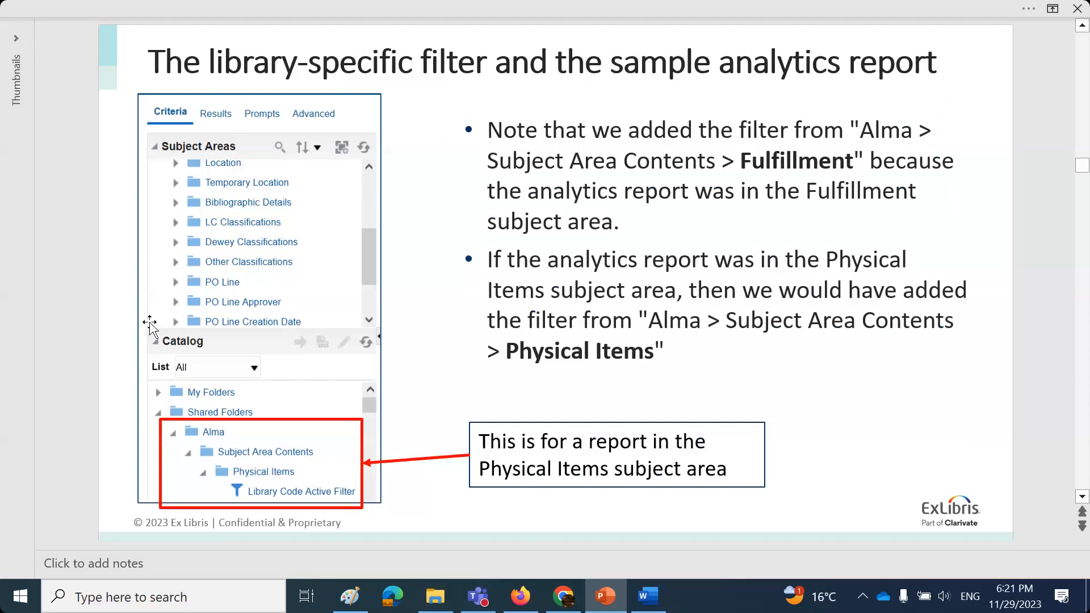
scroll(149, 323, down, 1)
scroll(150, 326, down, 1)
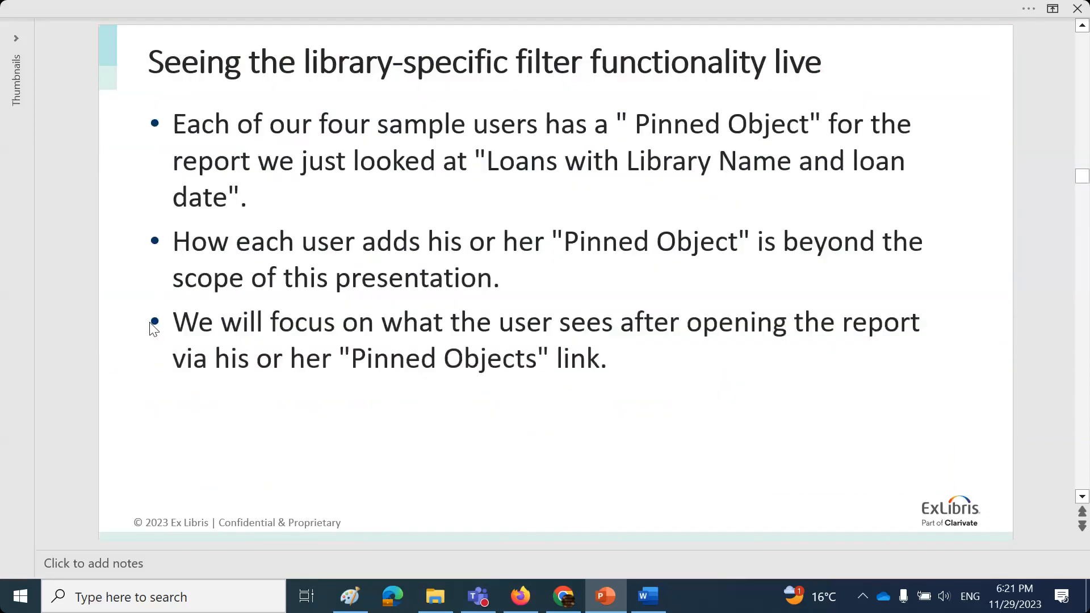
- Scroll past the per-user filtered loans tables to the 'Adding the library-specific filter for the prompt' section slide
scroll(151, 323, down, 1)
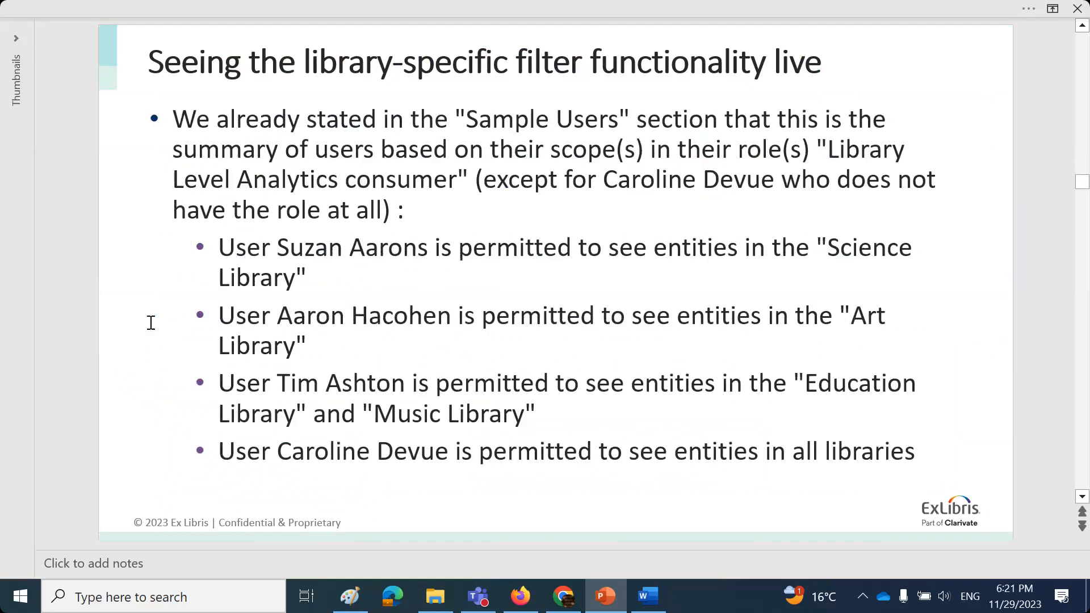
scroll(151, 323, down, 1)
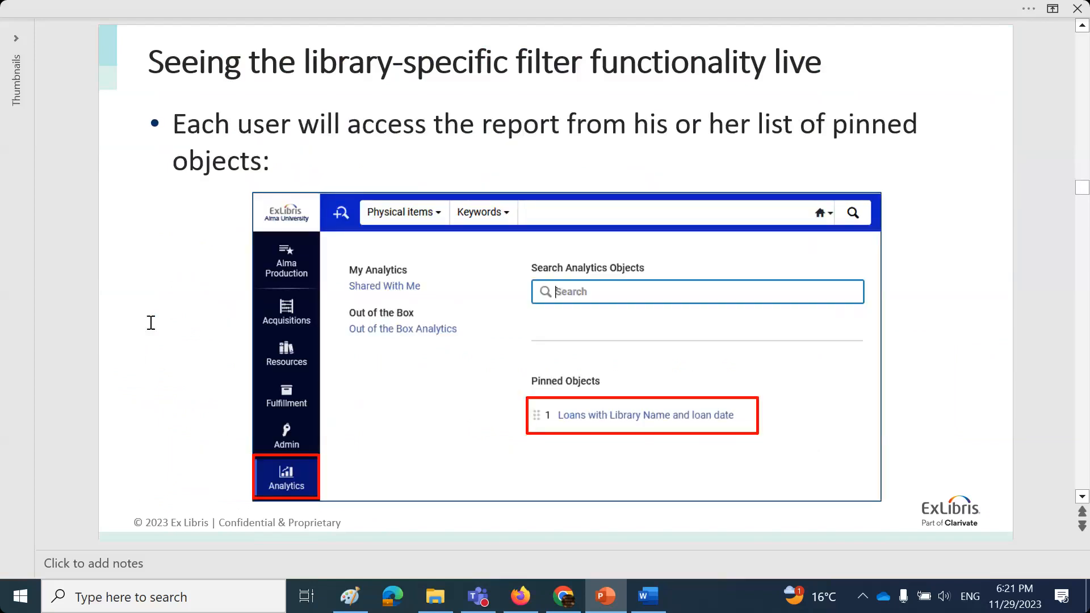
scroll(151, 322, down, 1)
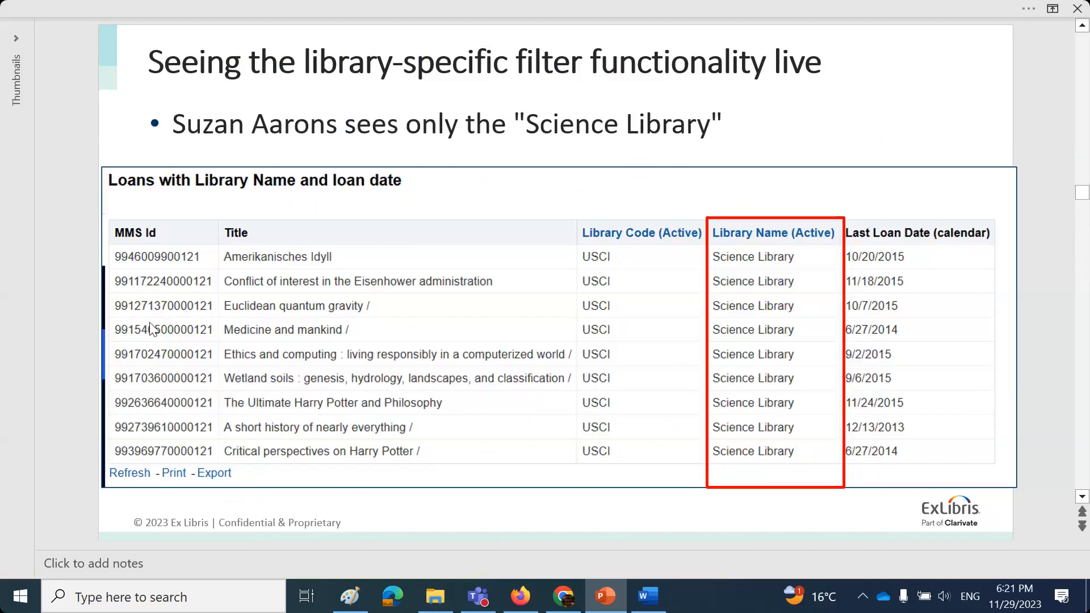
scroll(151, 328, down, 1)
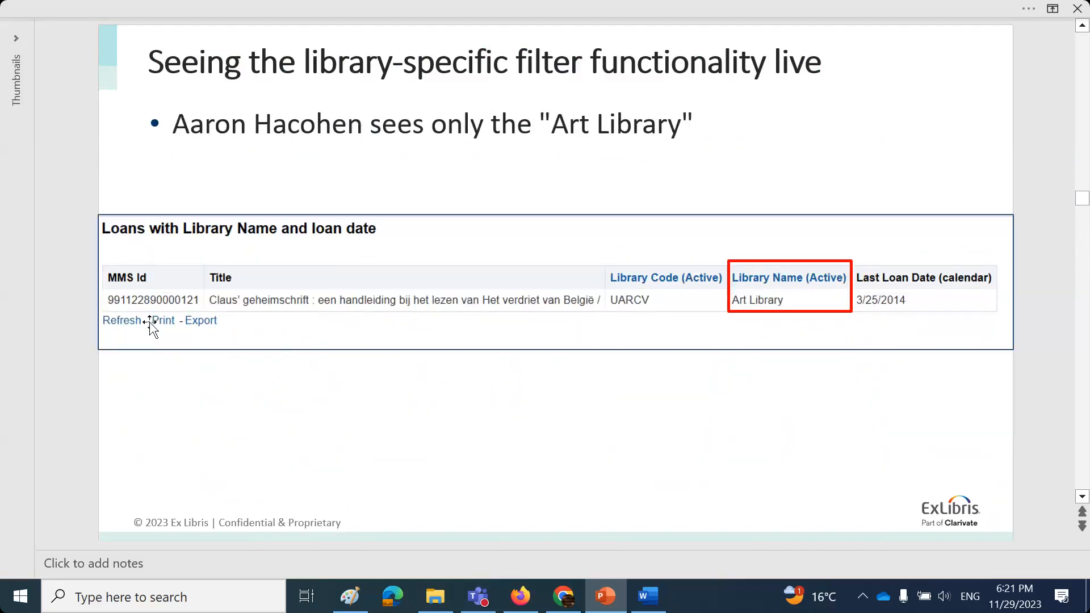
scroll(151, 328, down, 1)
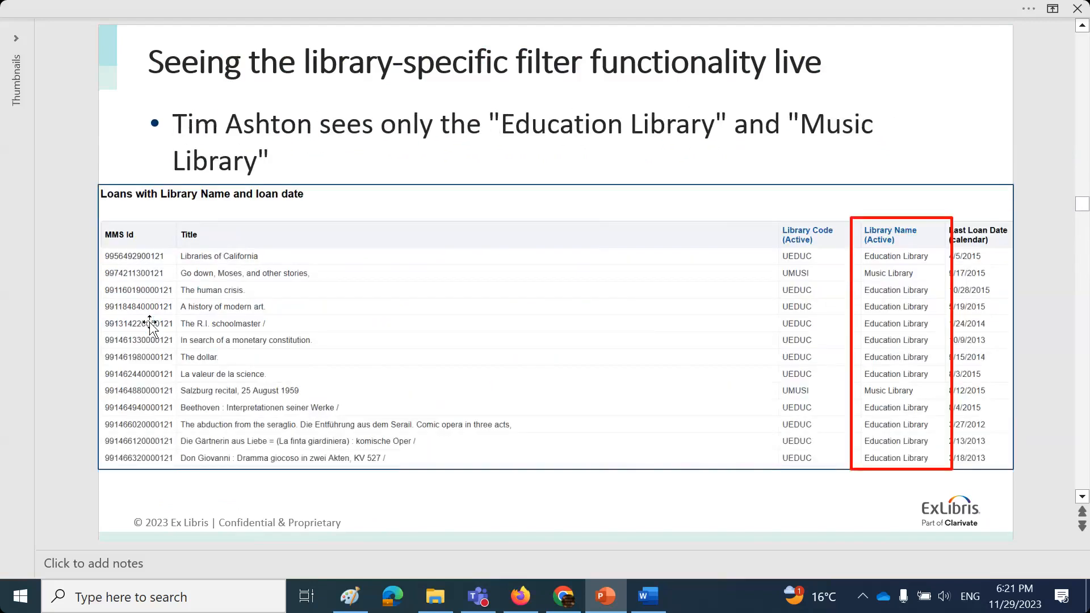
scroll(151, 328, down, 1)
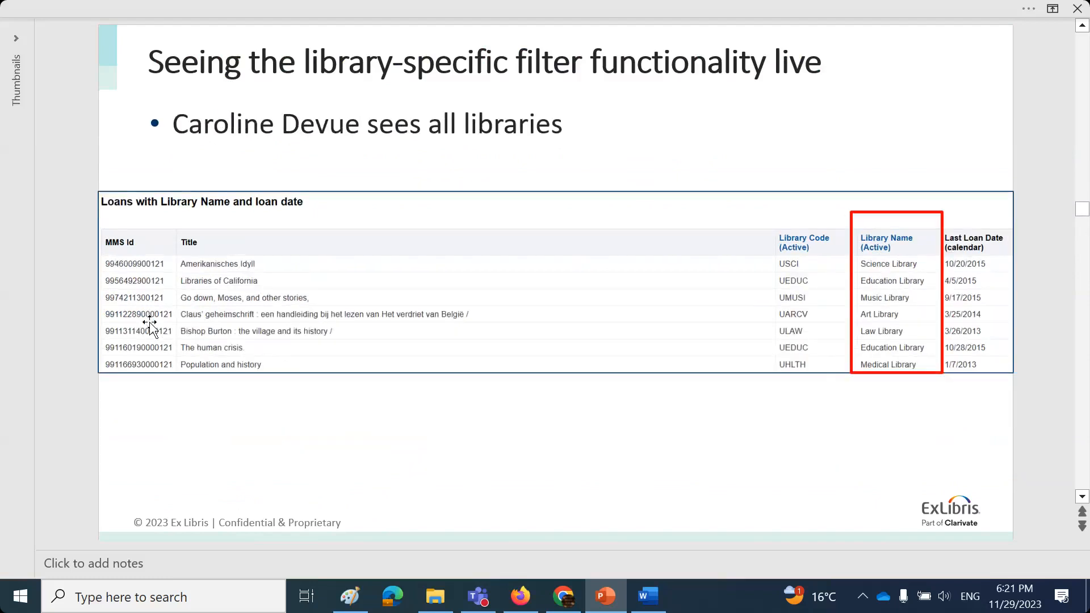
scroll(151, 328, down, 1)
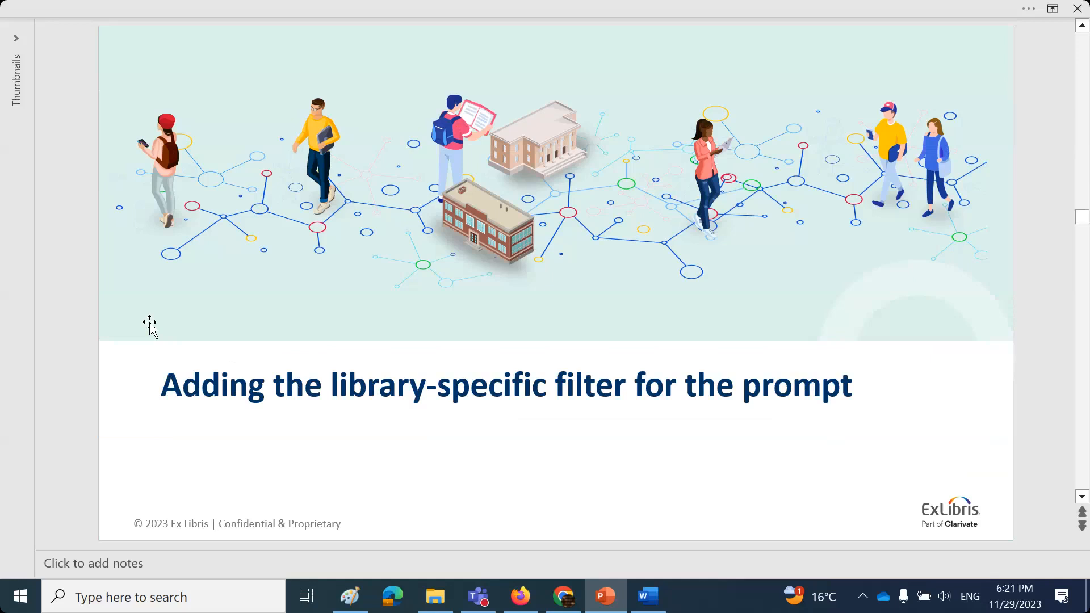
click(1077, 19)
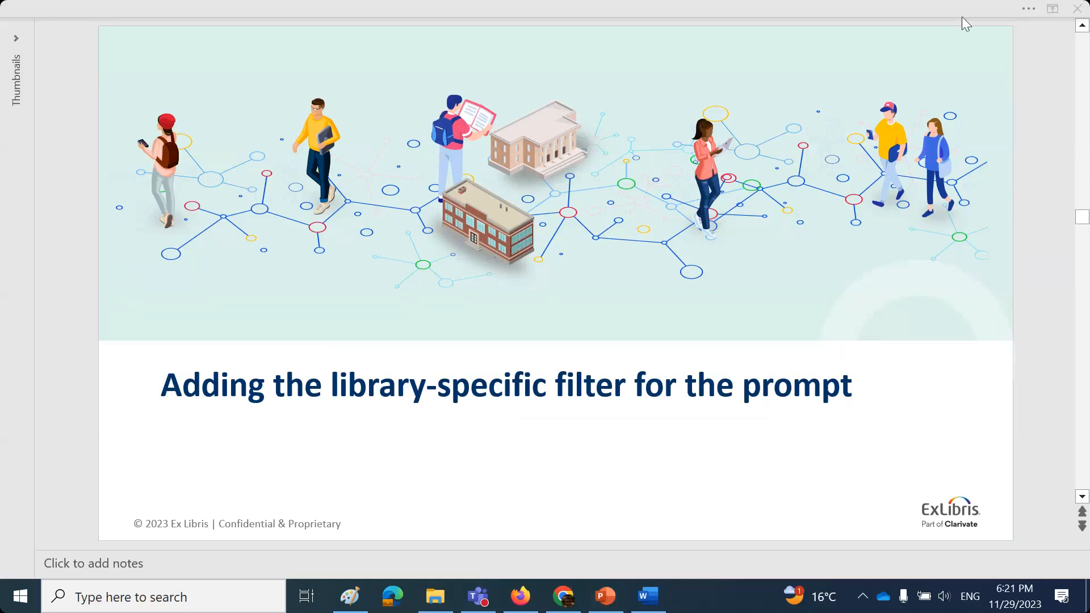
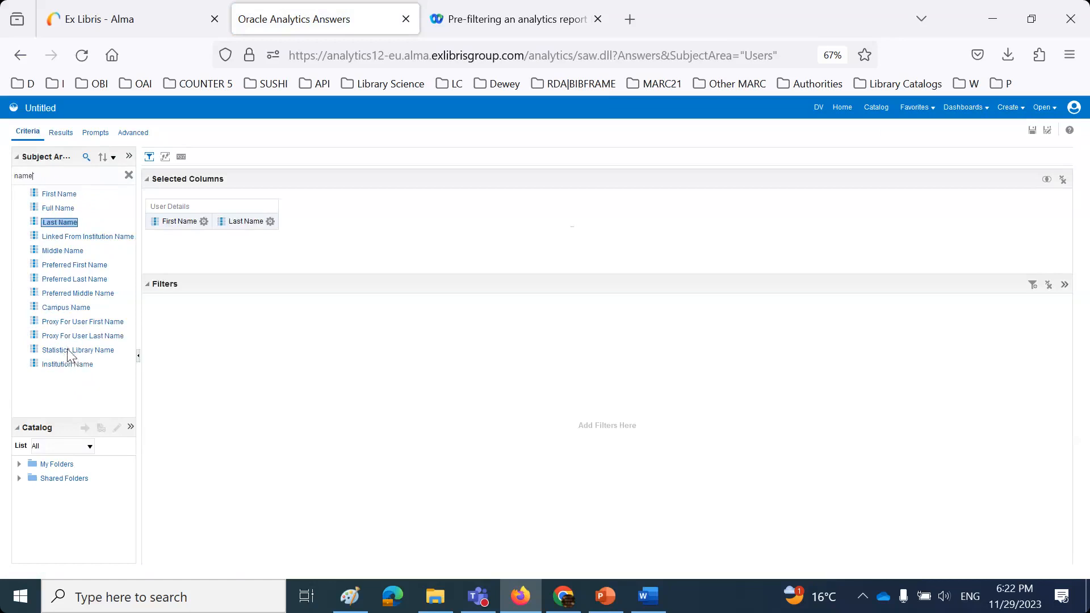
- Search 'library' and add Block's Library Code, Library Description and Note's Library Code as columns
drag(54, 177, 12, 177)
text(library)
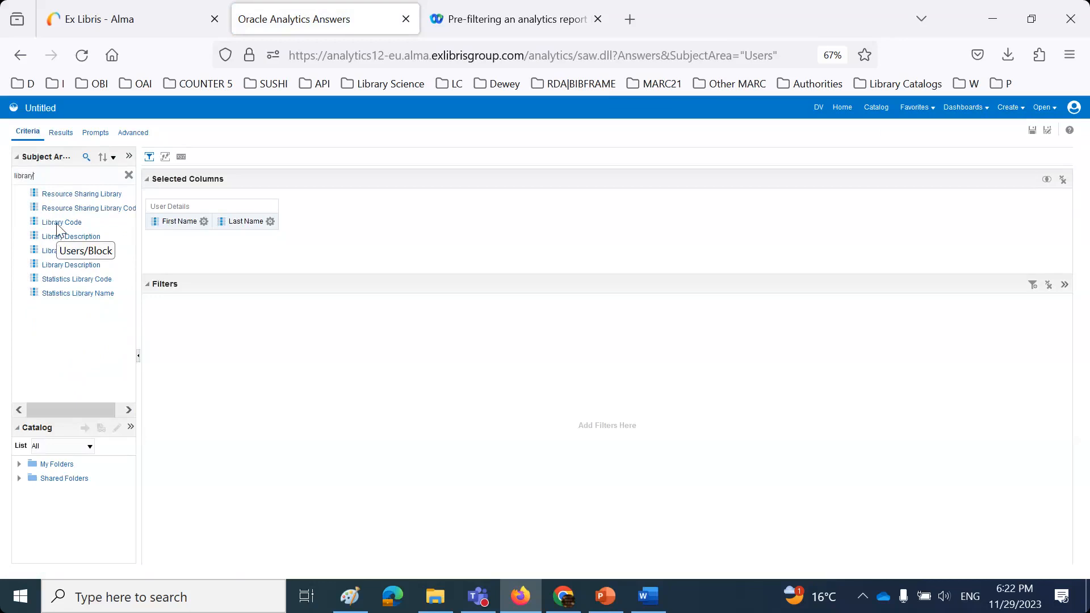
double_click(57, 223)
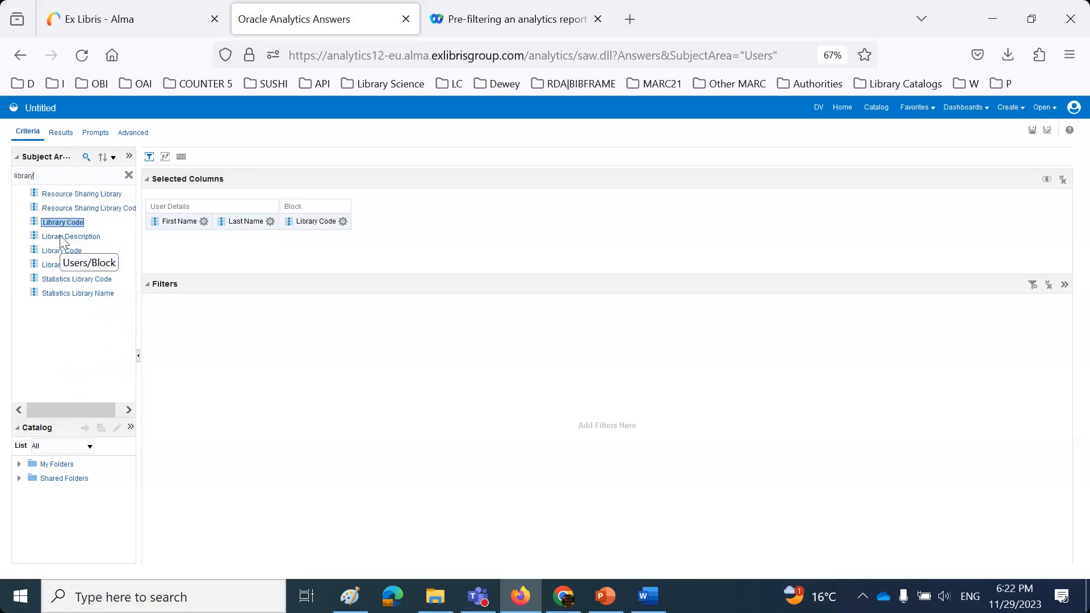
double_click(64, 237)
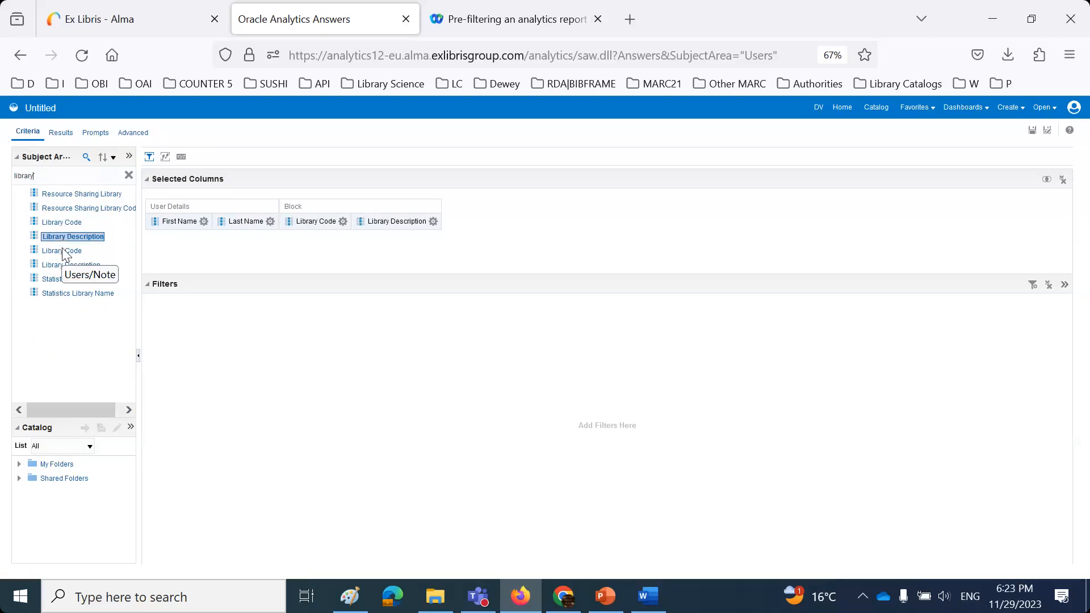
double_click(63, 251)
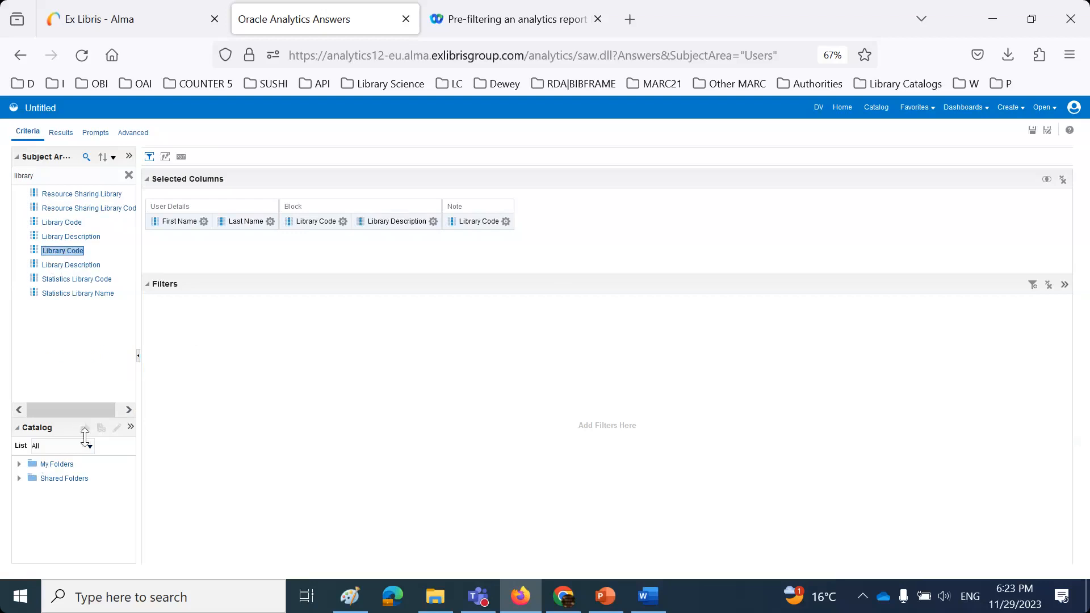
- Expand Shared Folders and the Alma folder in the catalog tree
drag(84, 437, 91, 321)
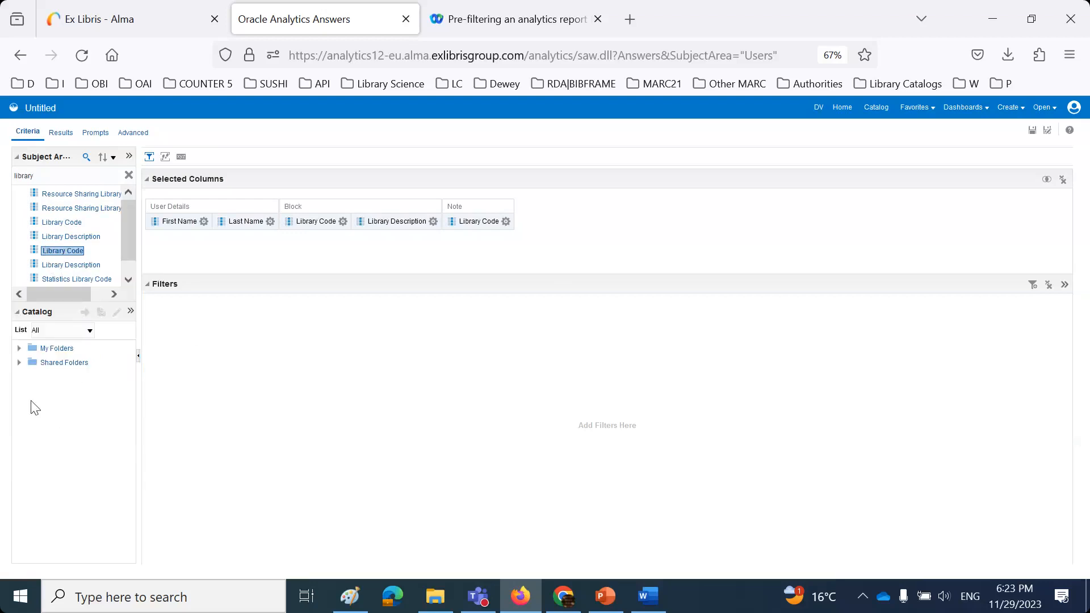
click(19, 364)
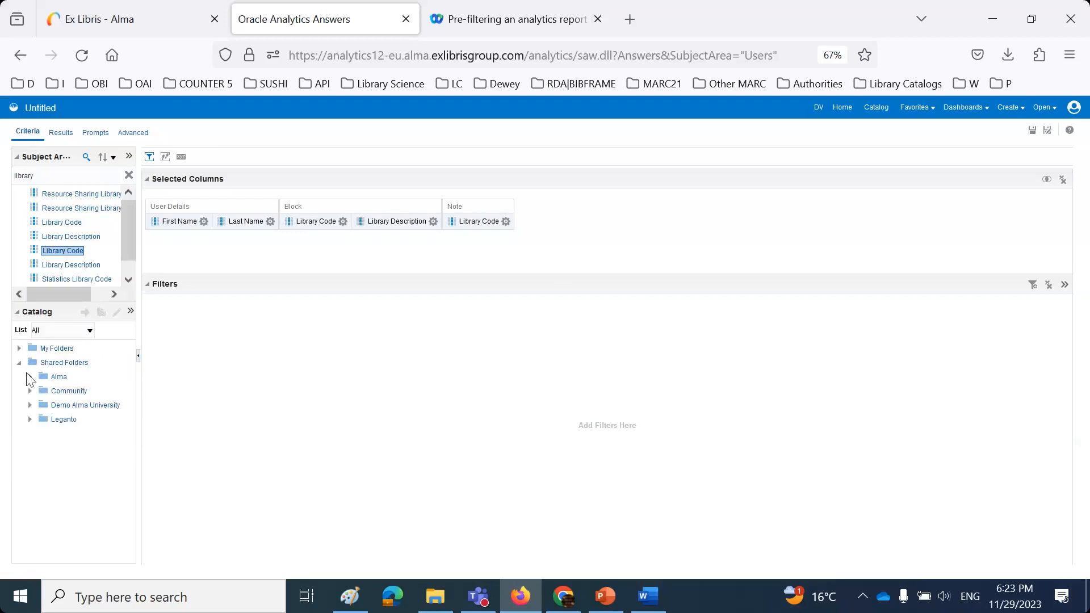
click(30, 377)
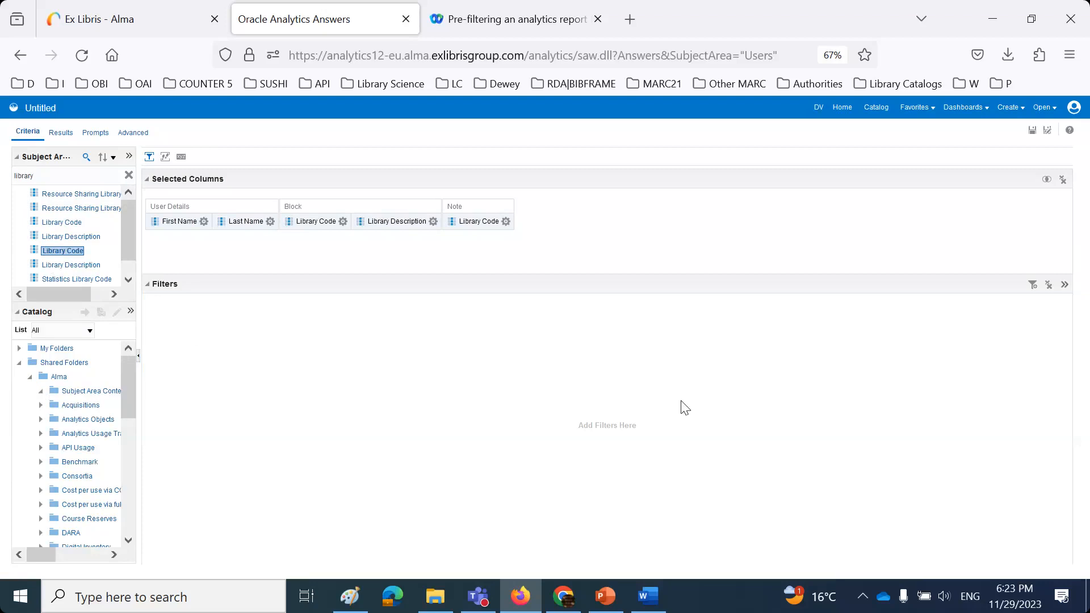
- Locate the Statistics Library Code field, then head to the analytics Catalog
click(1077, 18)
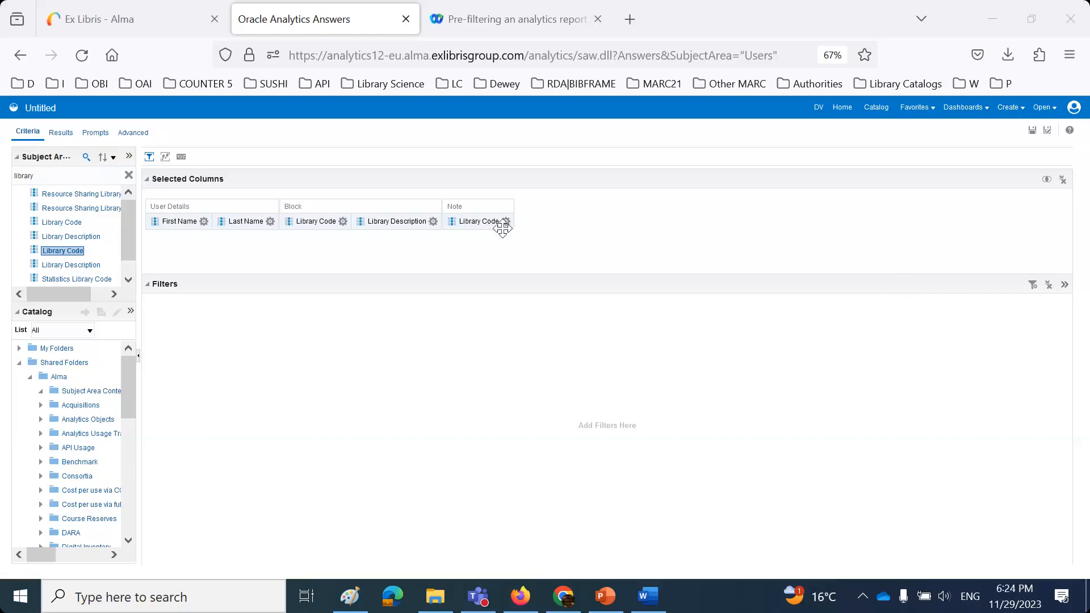
scroll(88, 267, down, 1)
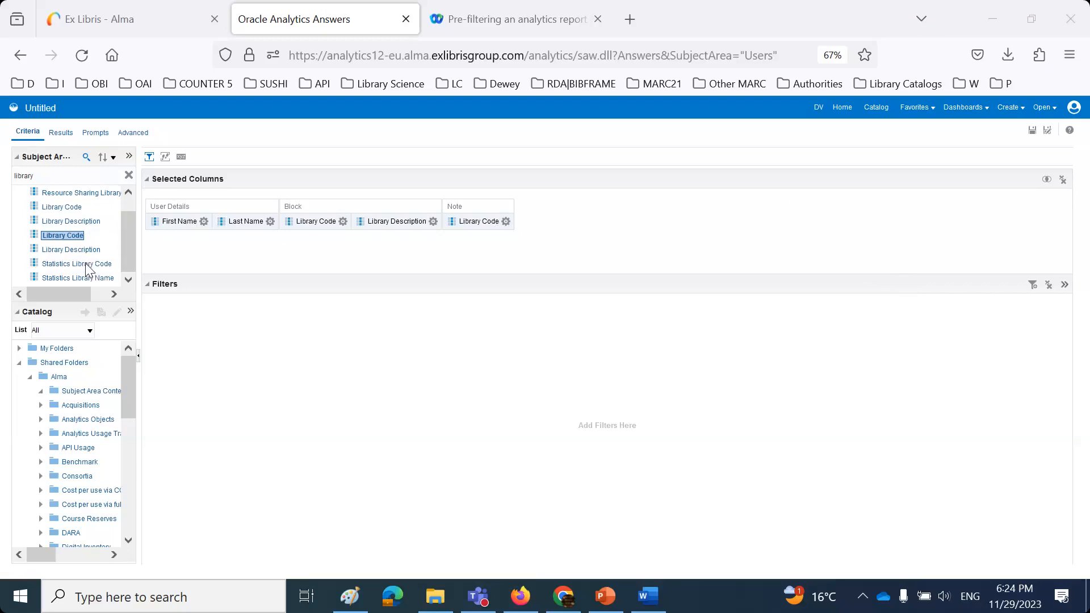
click(79, 264)
scroll(86, 263, up, 1)
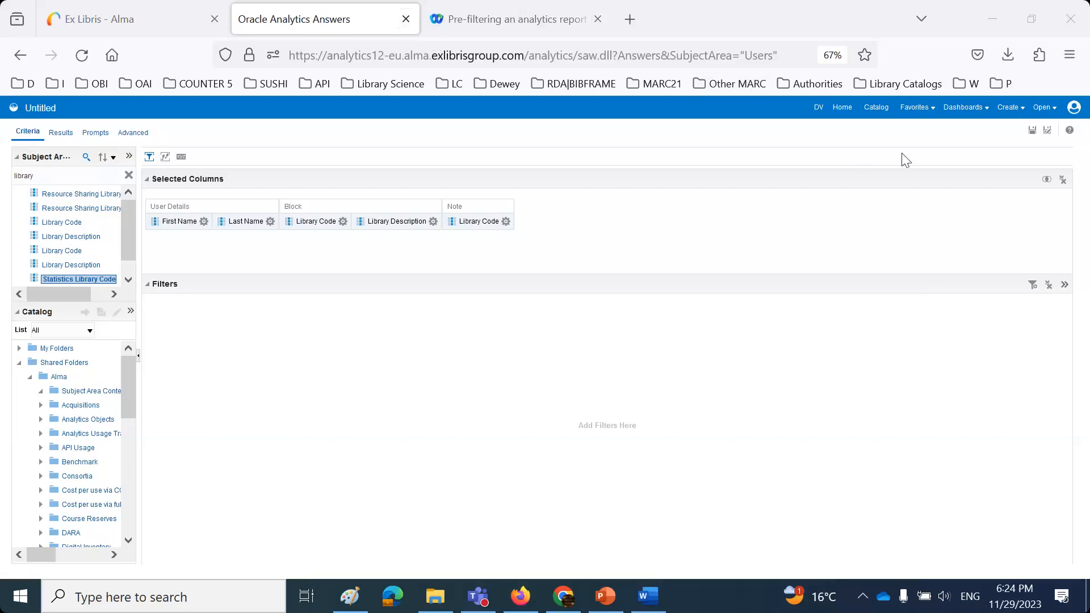
click(876, 108)
- Abandon the unsaved analysis and open 'session 2 - number of loans per library' for editing
click(585, 378)
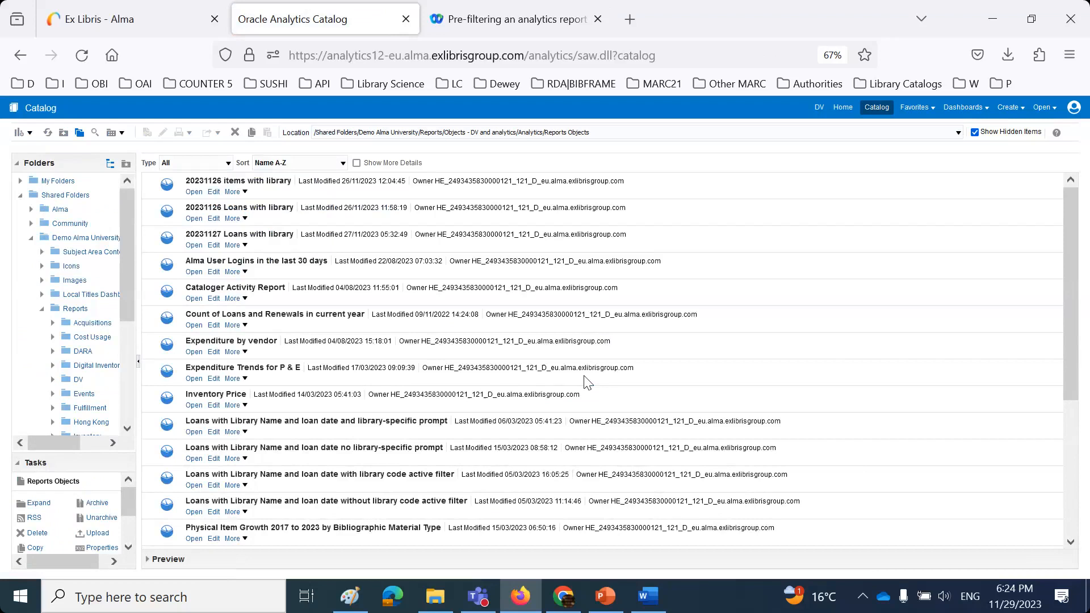
click(1081, 16)
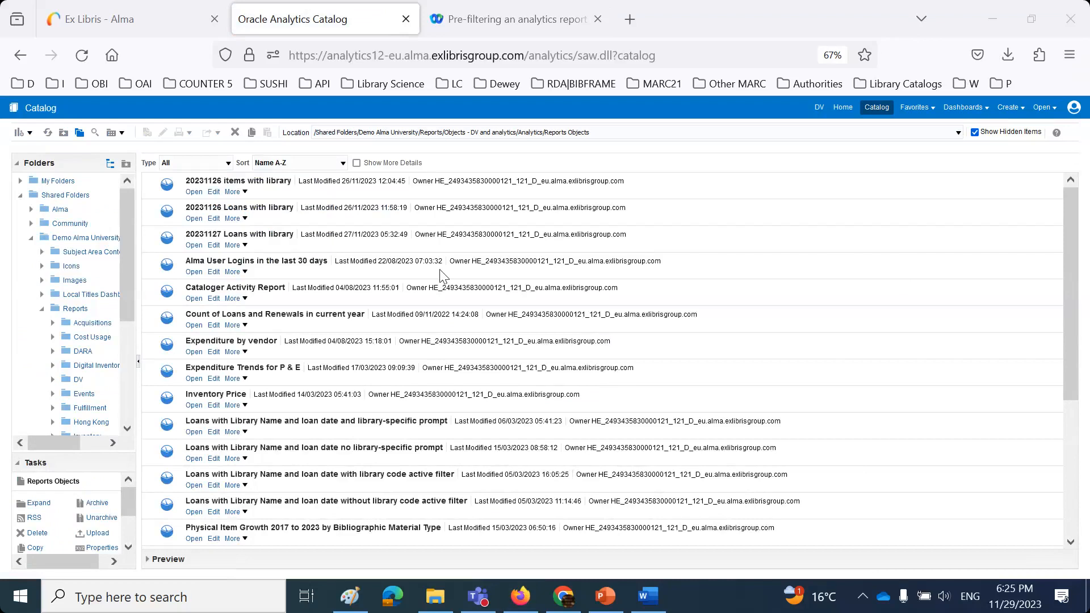
scroll(312, 348, down, 3)
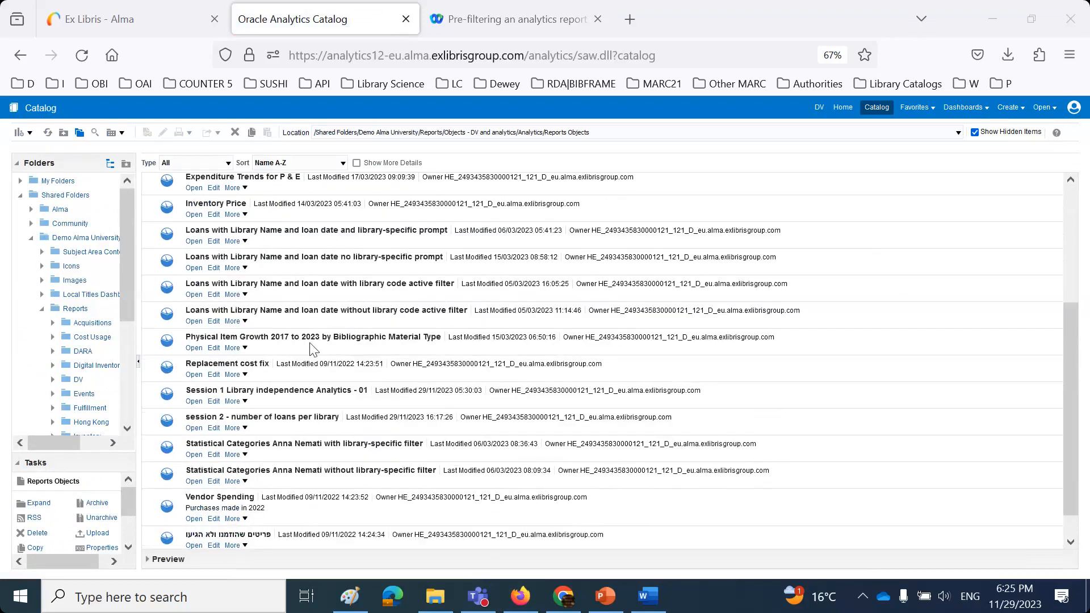
click(216, 432)
click(216, 429)
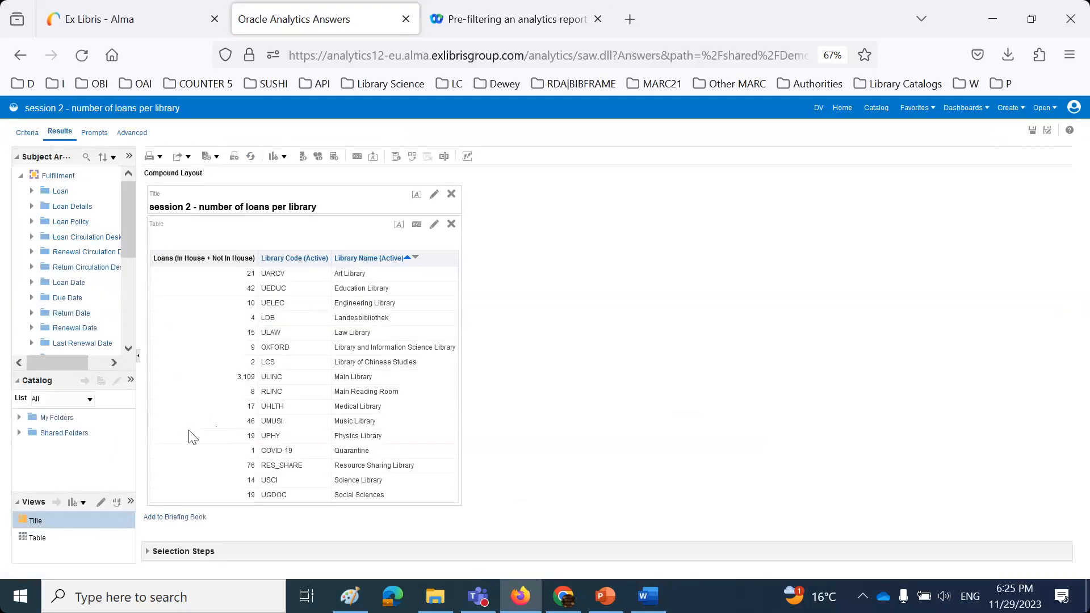
click(28, 133)
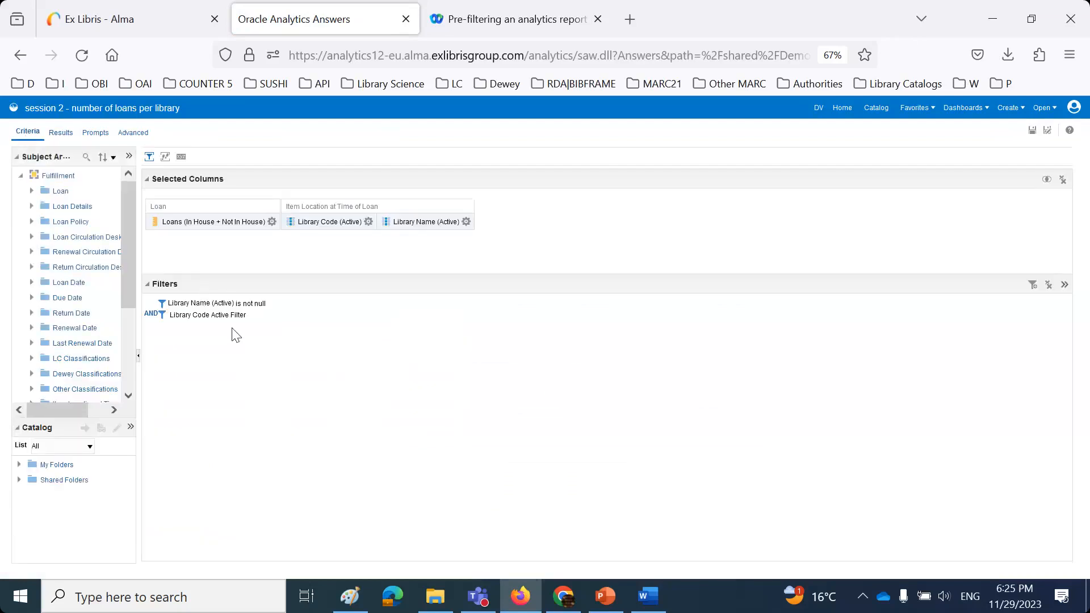
- Inspect the session-variable expression inside the saved Library Code Active Filter
mouse_move(233, 320)
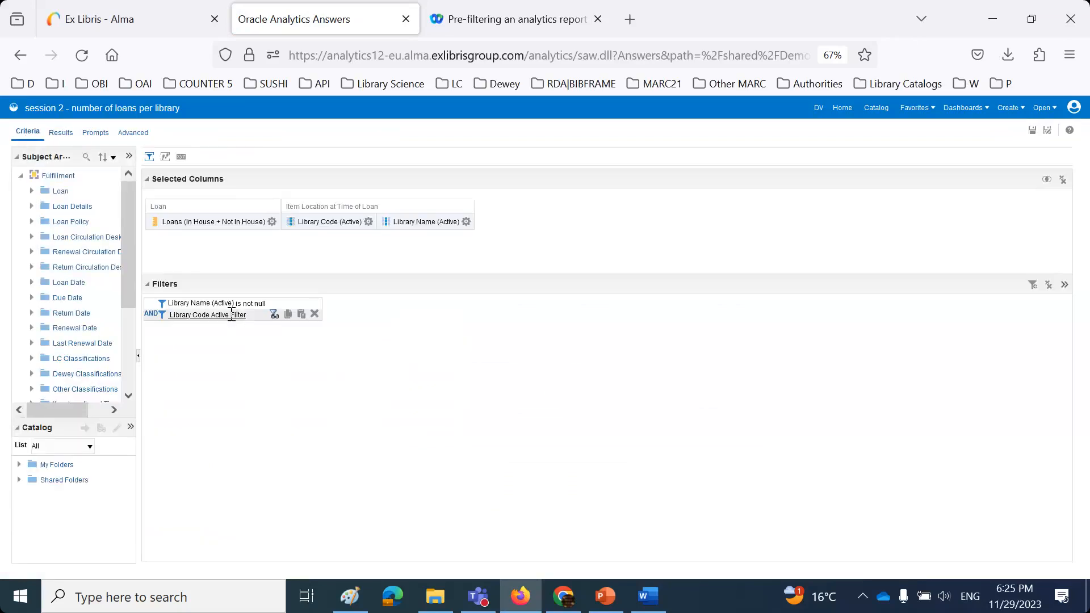
click(274, 314)
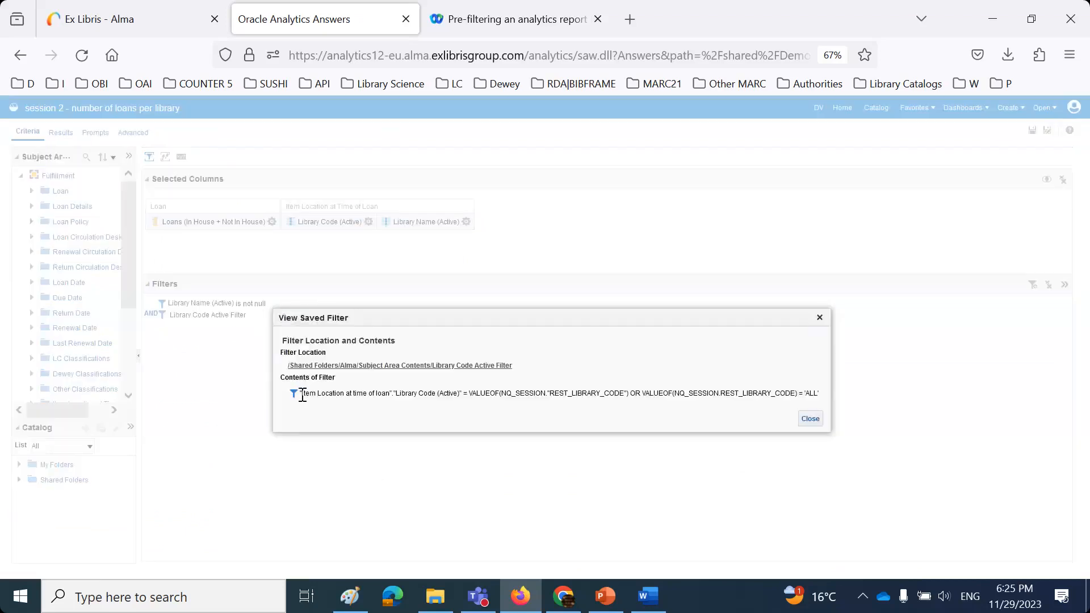
drag(301, 393, 823, 391)
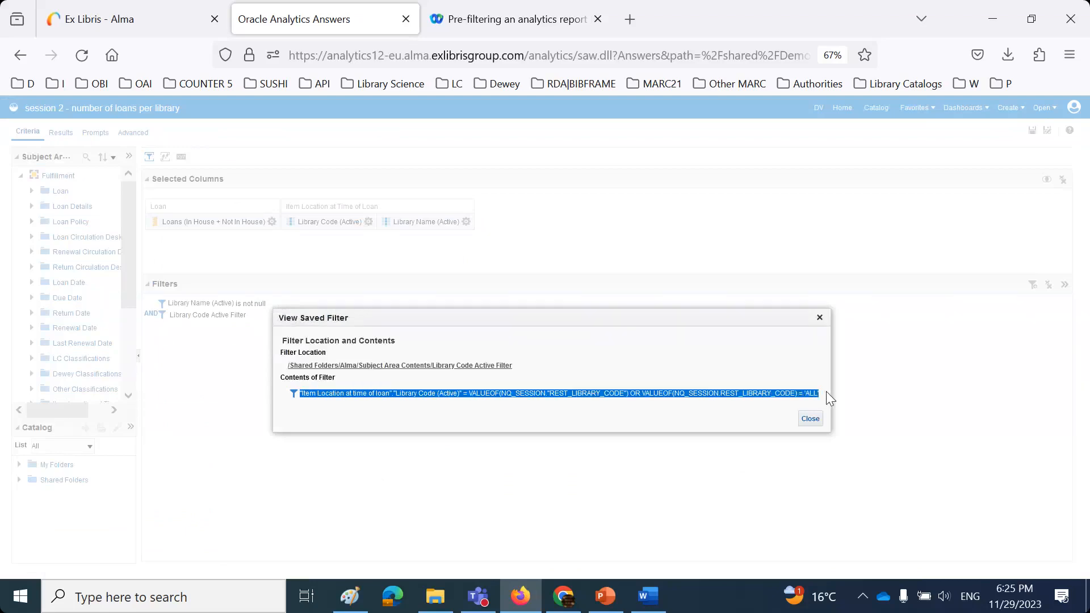
click(812, 420)
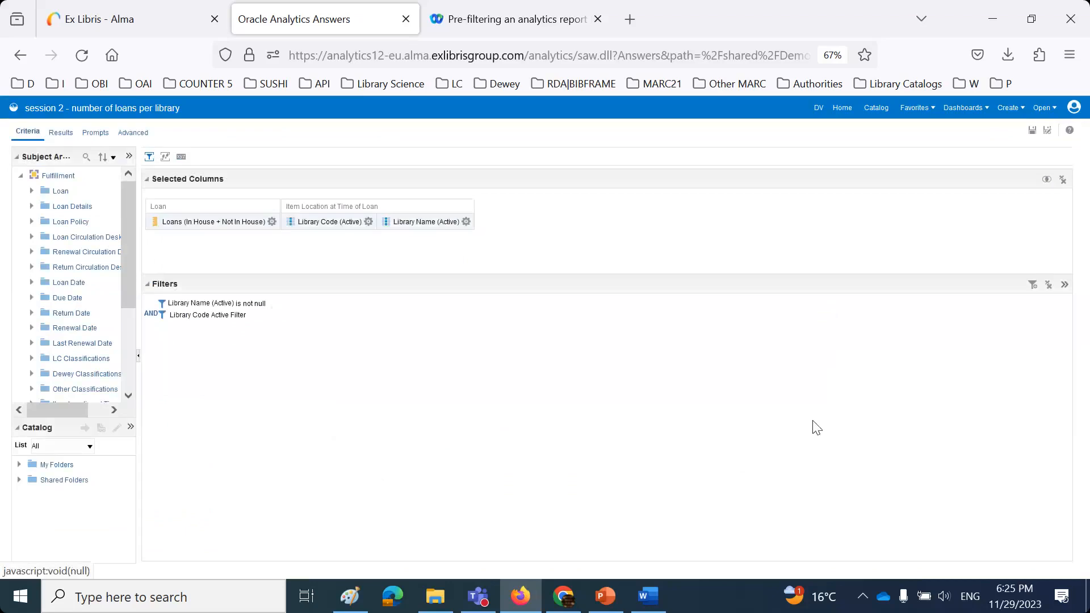
click(102, 136)
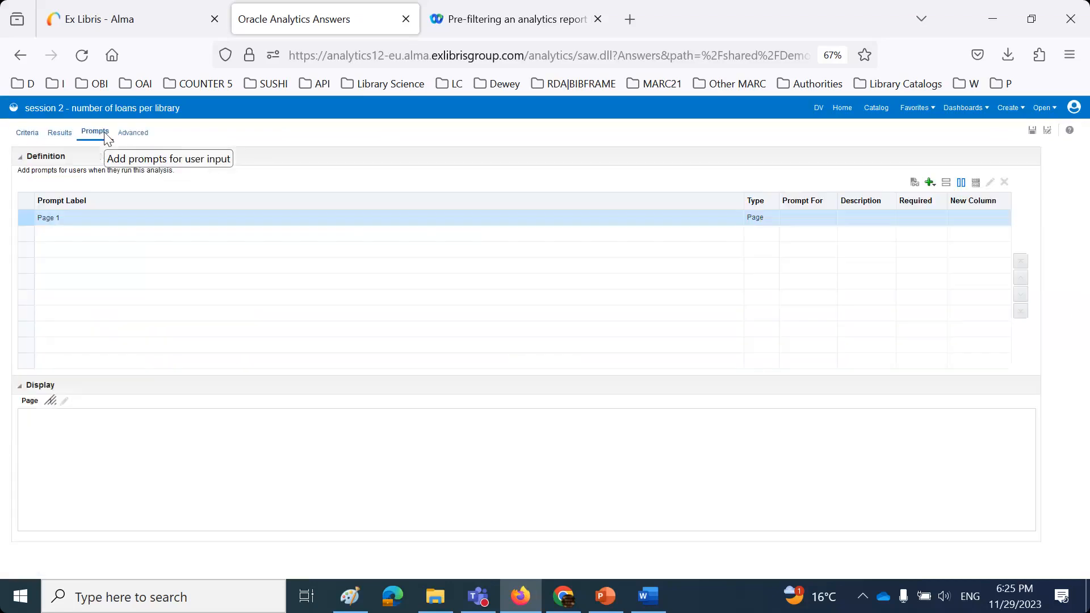
- Add a Library Name (Active) prompt whose SQL choice list includes the pasted session-library WHERE condition
click(931, 182)
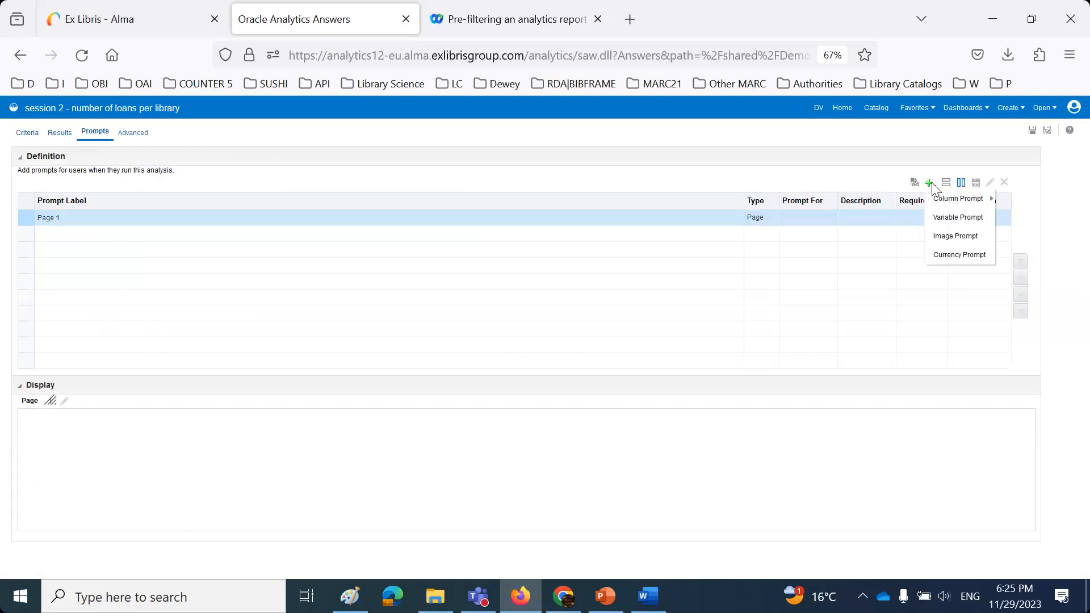
mouse_move(945, 202)
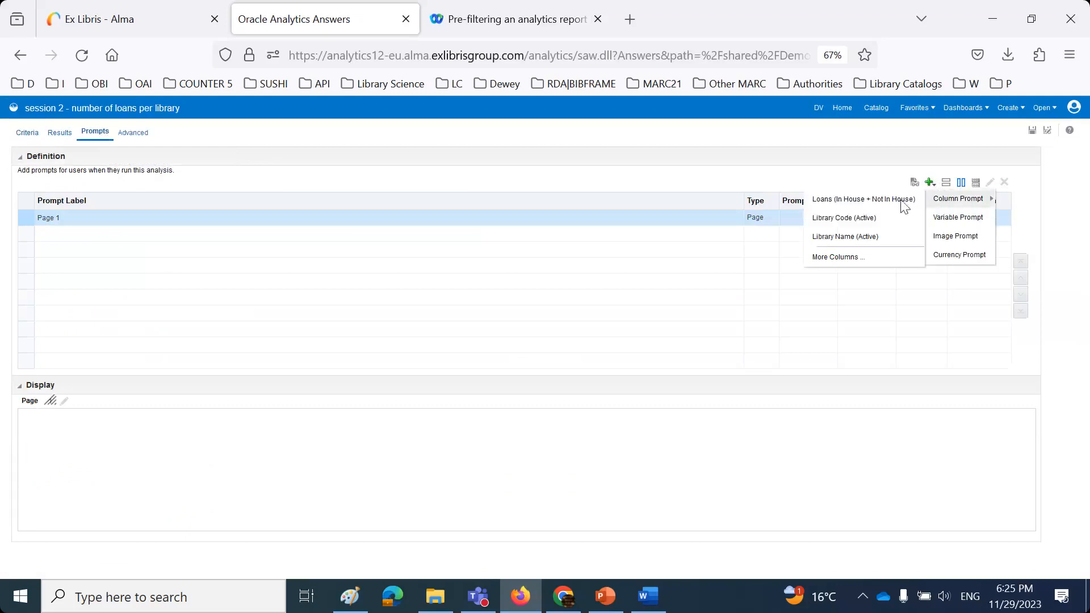
click(856, 237)
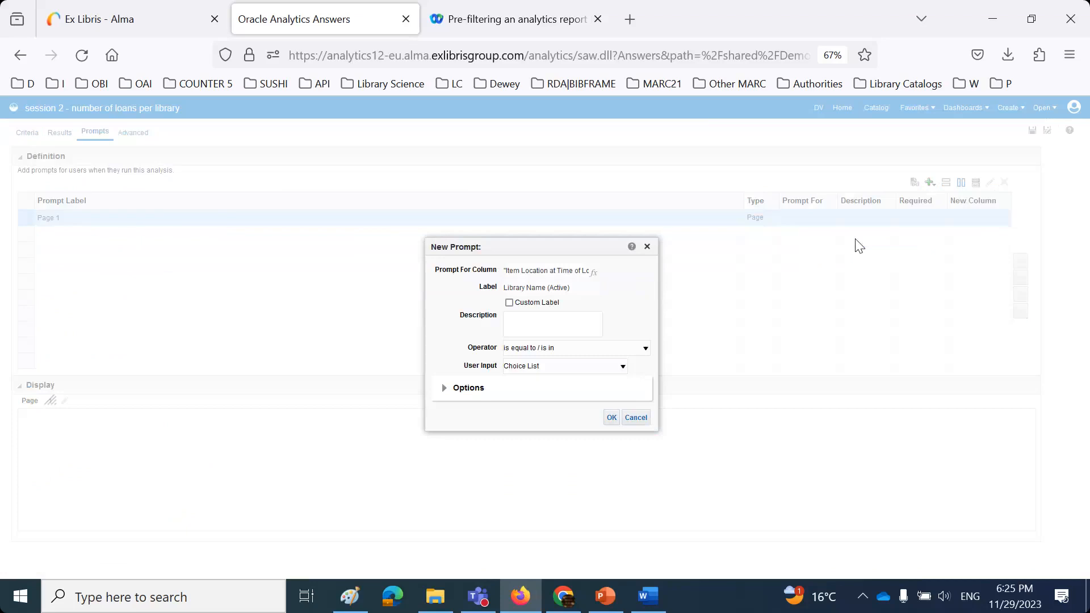
click(444, 388)
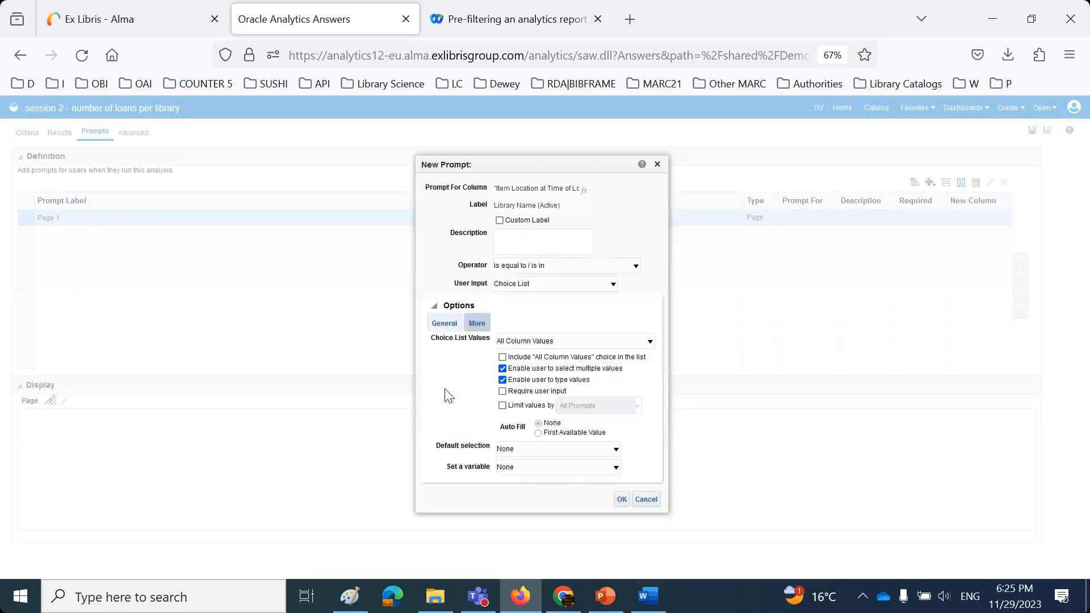
click(538, 343)
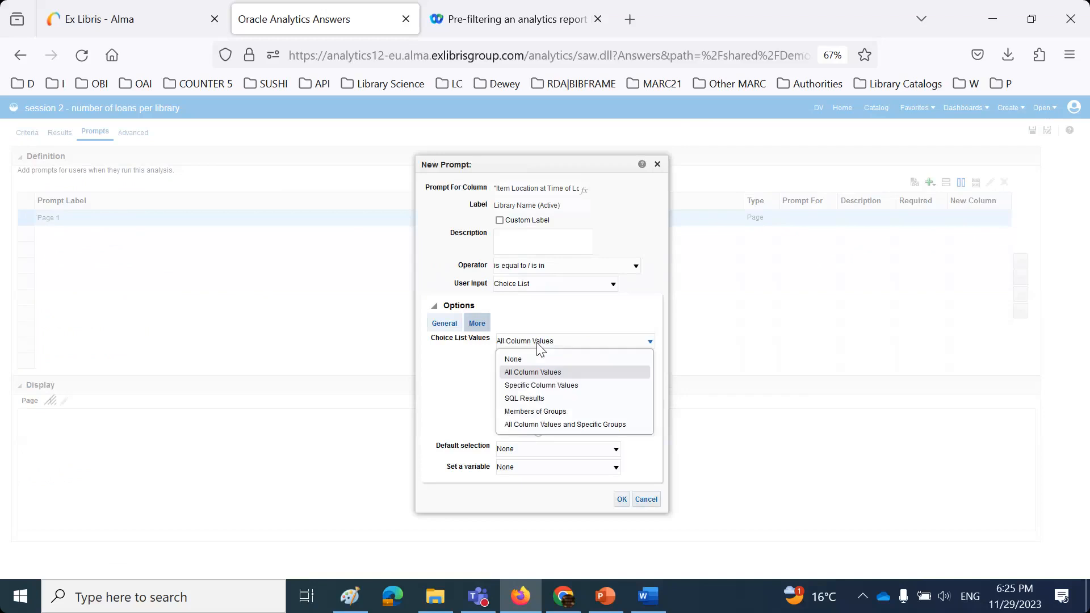
click(532, 399)
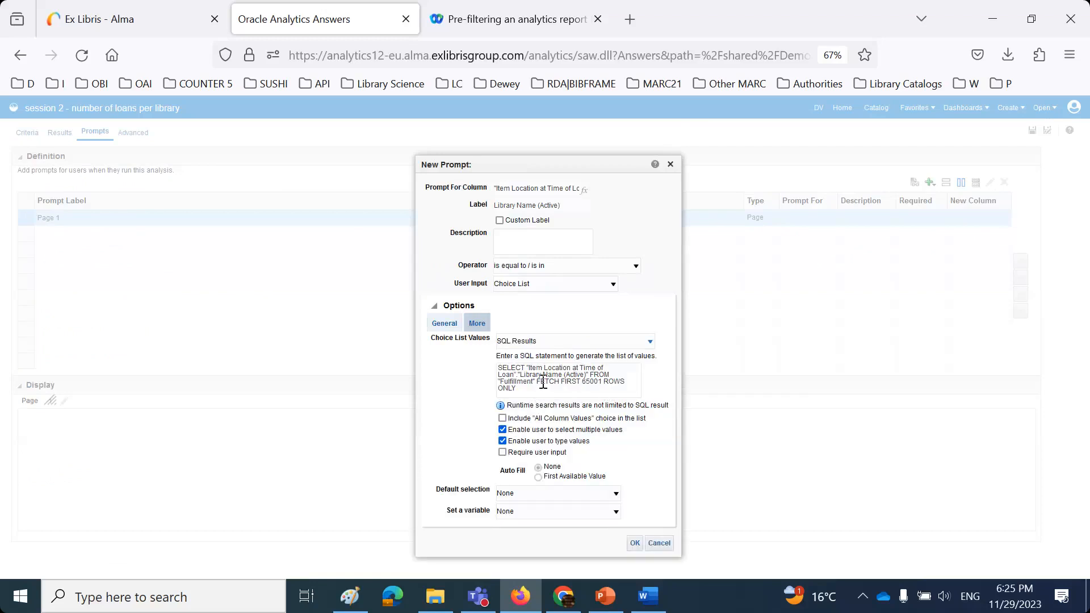
click(538, 382)
text(WHERE)
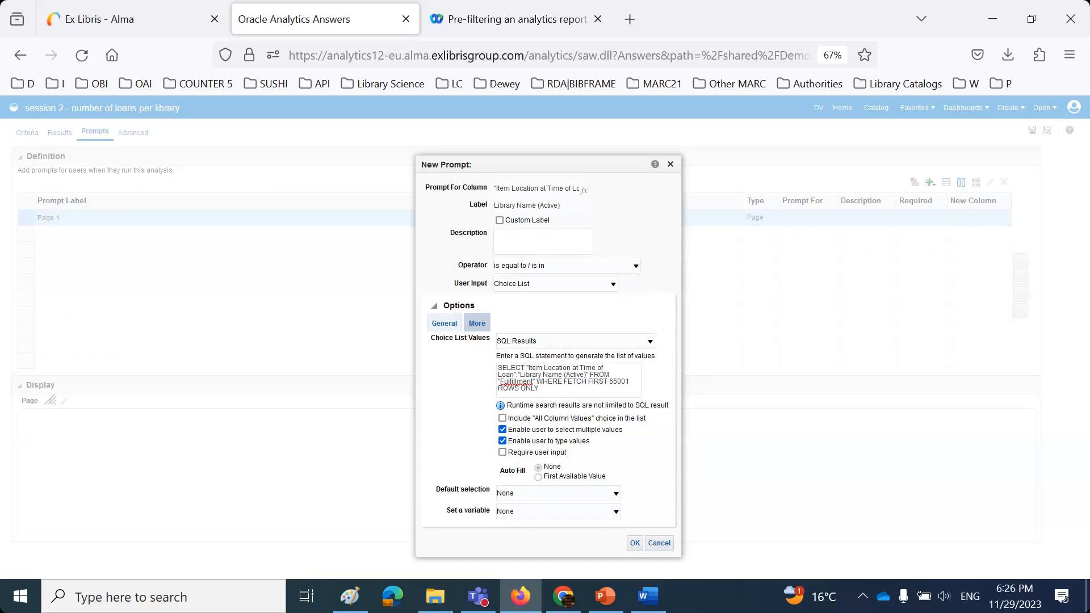
text("Item Location at Time of loan"."Library Code (Active)" = VALUEOF(NQ_SESSION."REST_LIBRARY_CODE") OR VALUEOF(NQ_SESSION.REST_LIBRARY_CODE) = 'ALL')
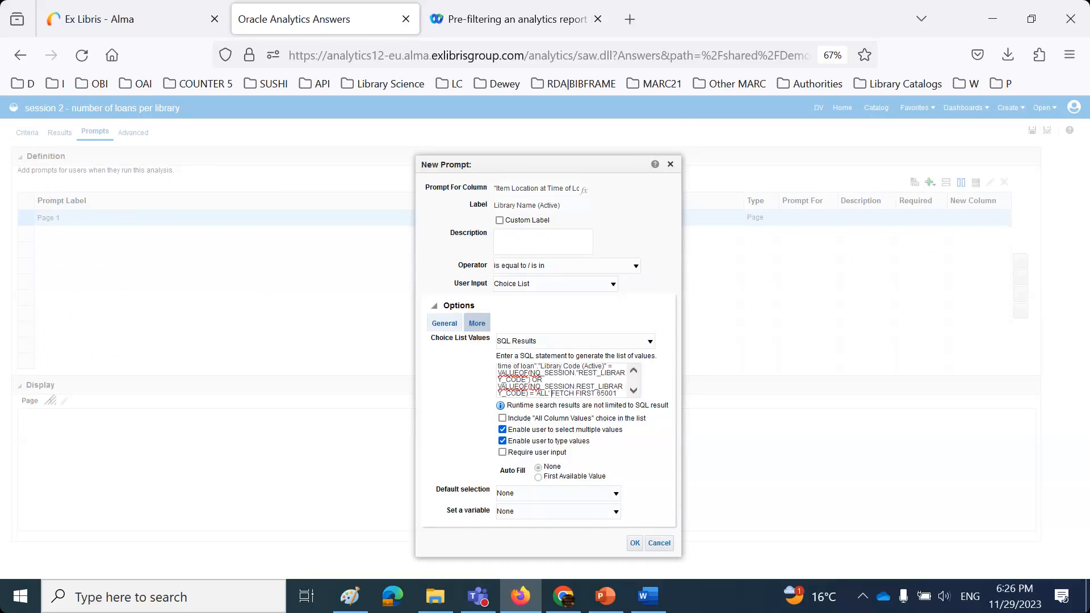
click(634, 543)
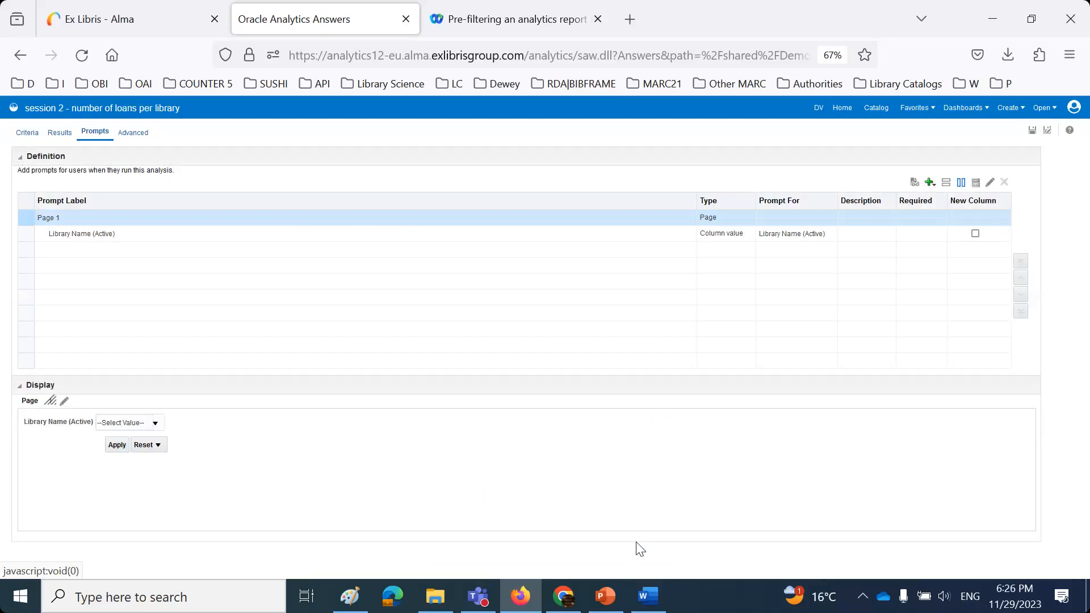
- Preview the prompt's library list and save the analysis
click(157, 425)
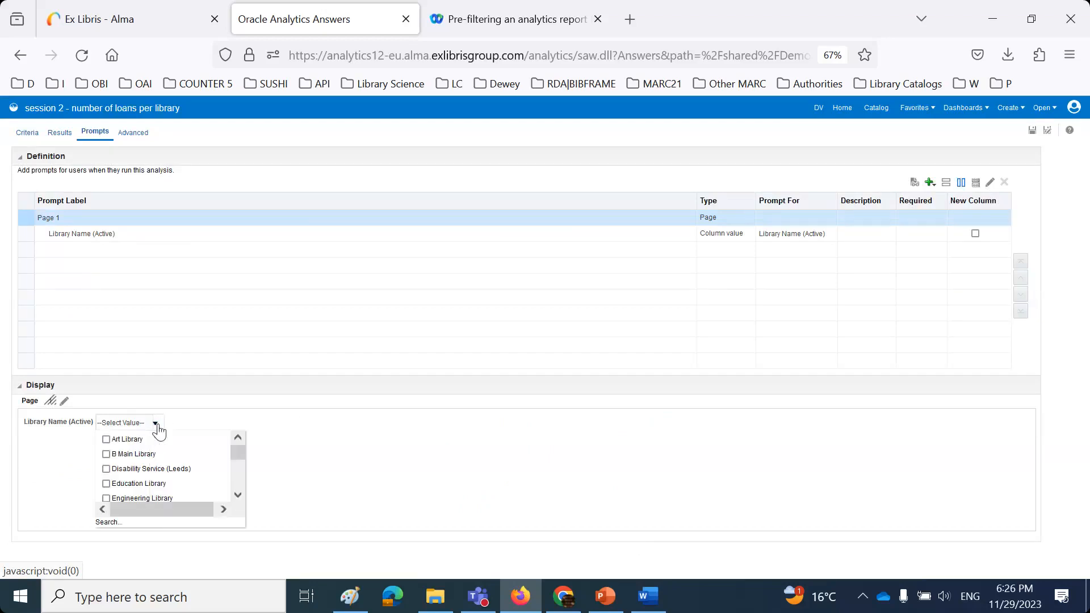
click(352, 455)
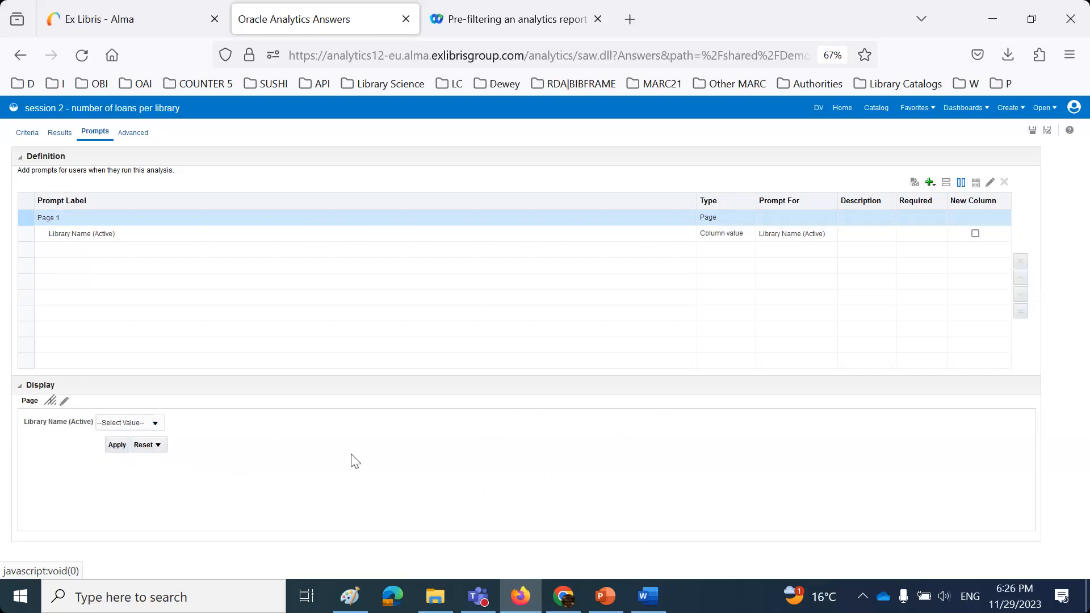
click(1033, 131)
click(406, 19)
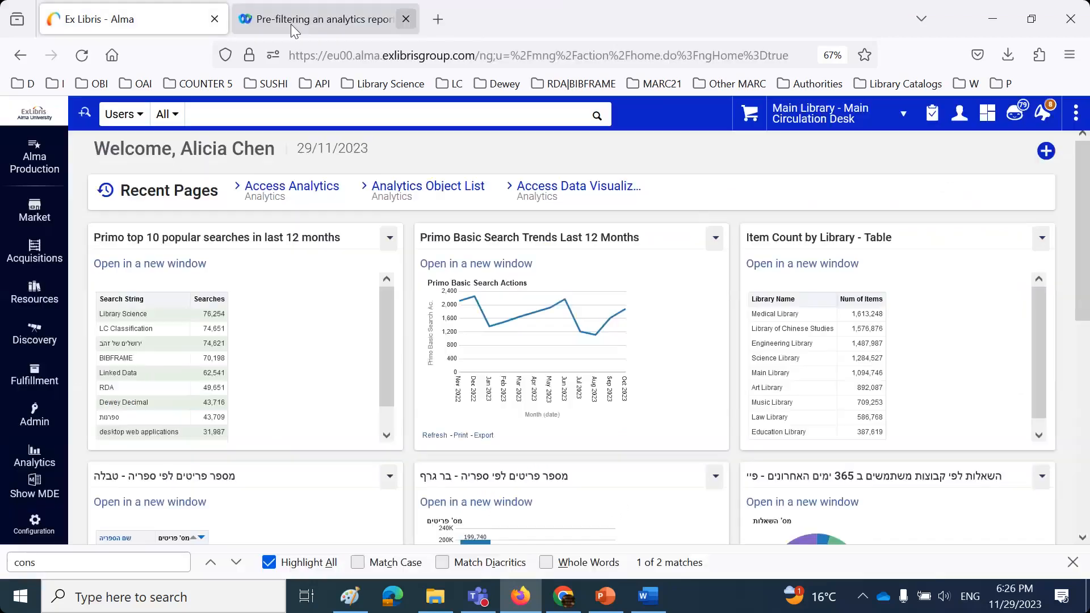
- Sign out of the staff account and check the Word notes on users' library roles
click(960, 119)
click(878, 338)
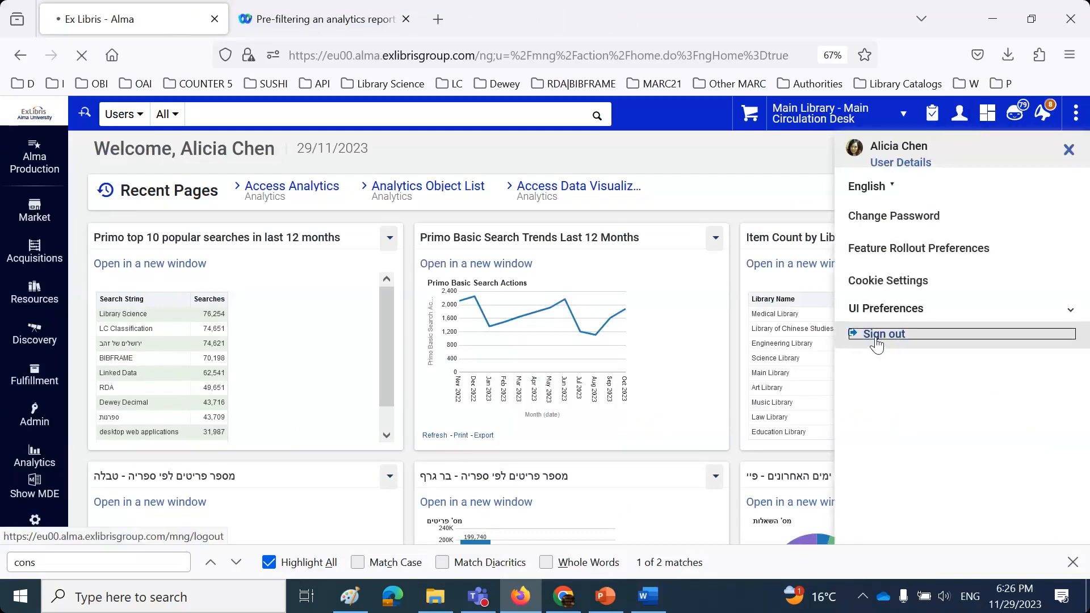
click(650, 595)
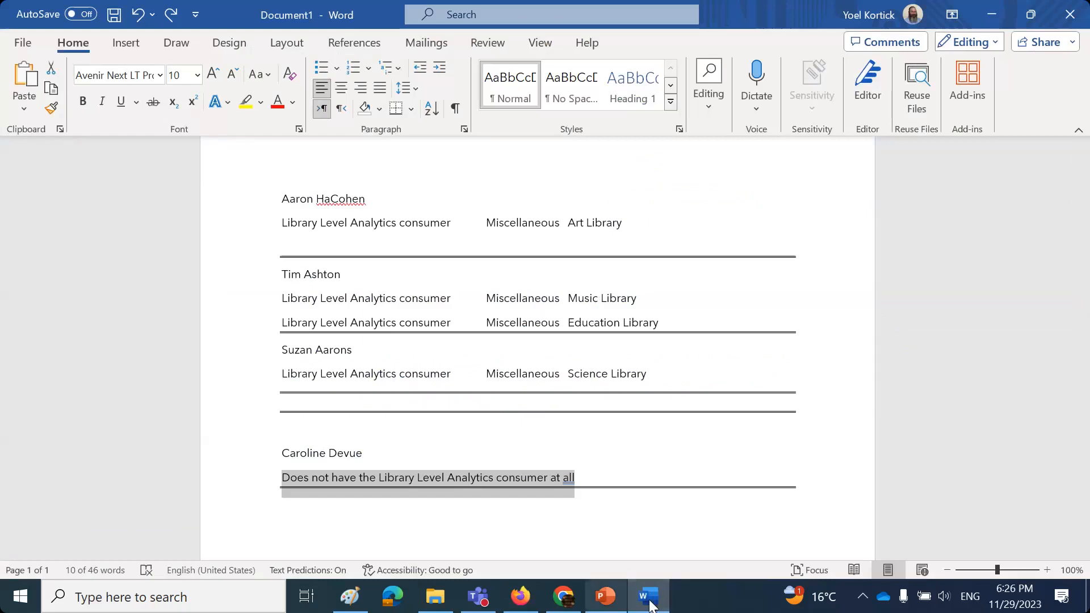
mouse_move(649, 600)
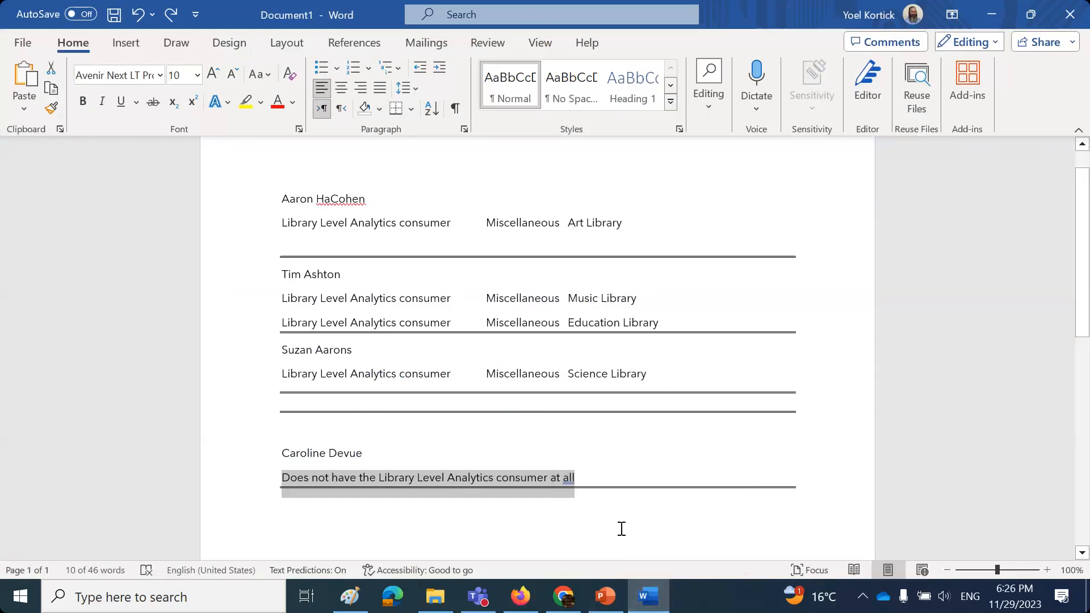
click(649, 597)
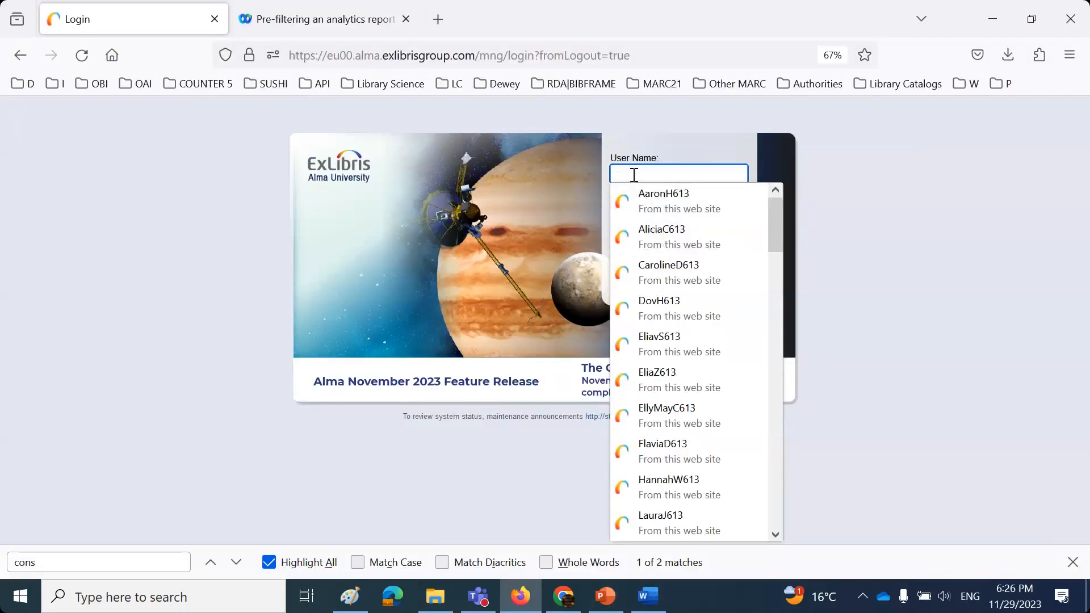
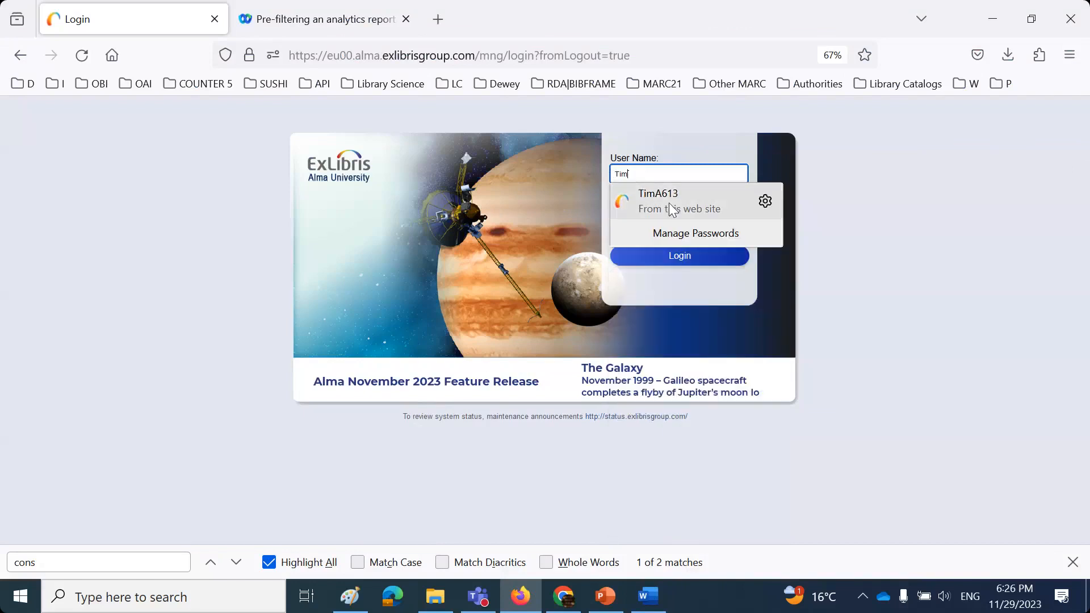
- Log in to Alma as the next staff user using the saved login
click(669, 202)
click(675, 254)
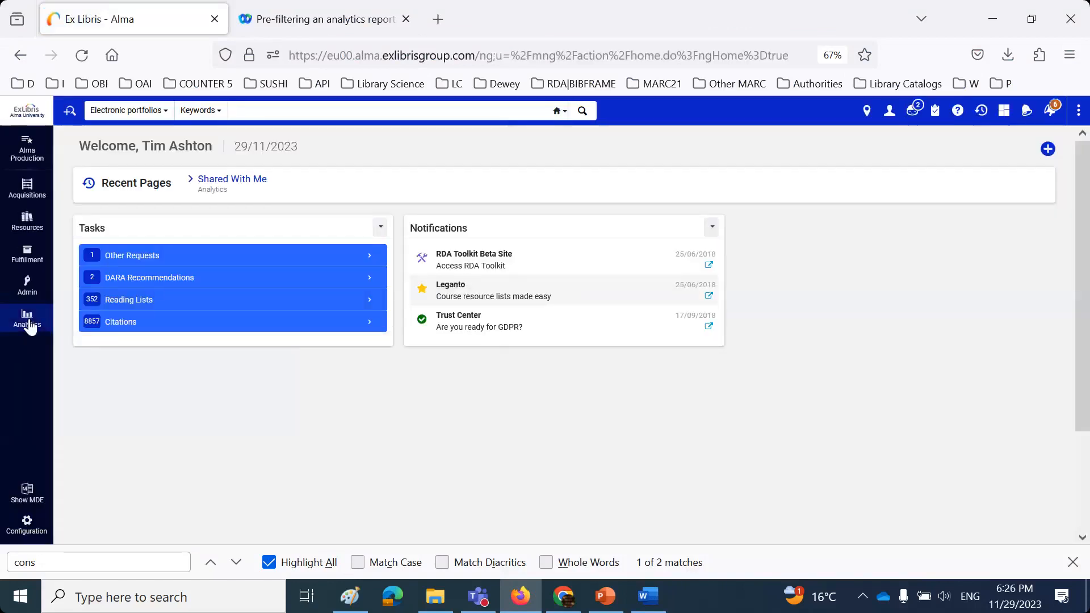
- Pin the 'session 2 - number of loans per library' report from Shared With Me and open it
click(29, 323)
click(98, 170)
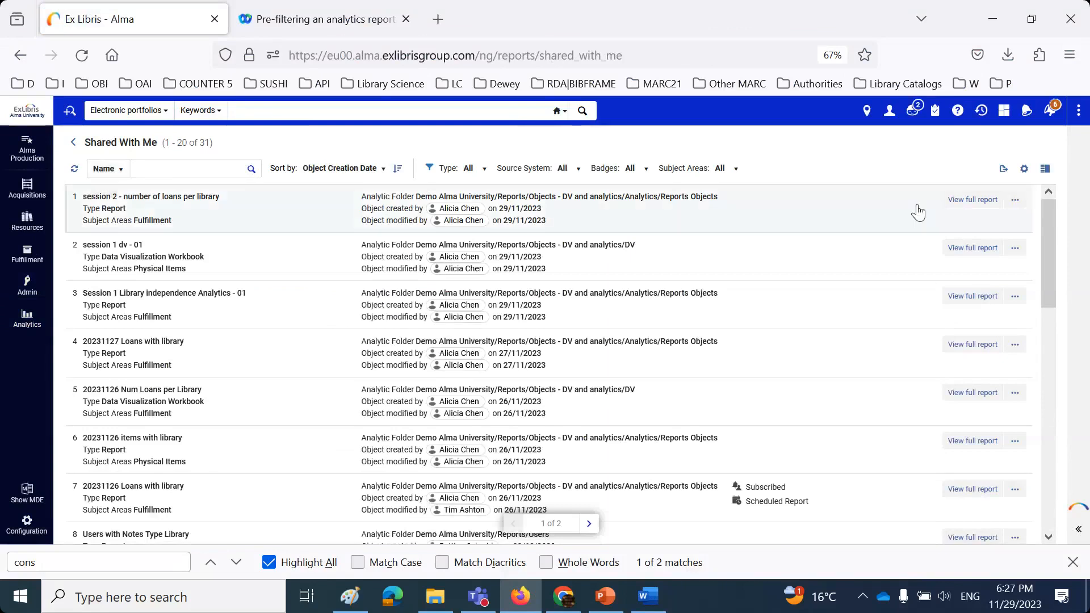
click(1015, 200)
click(993, 214)
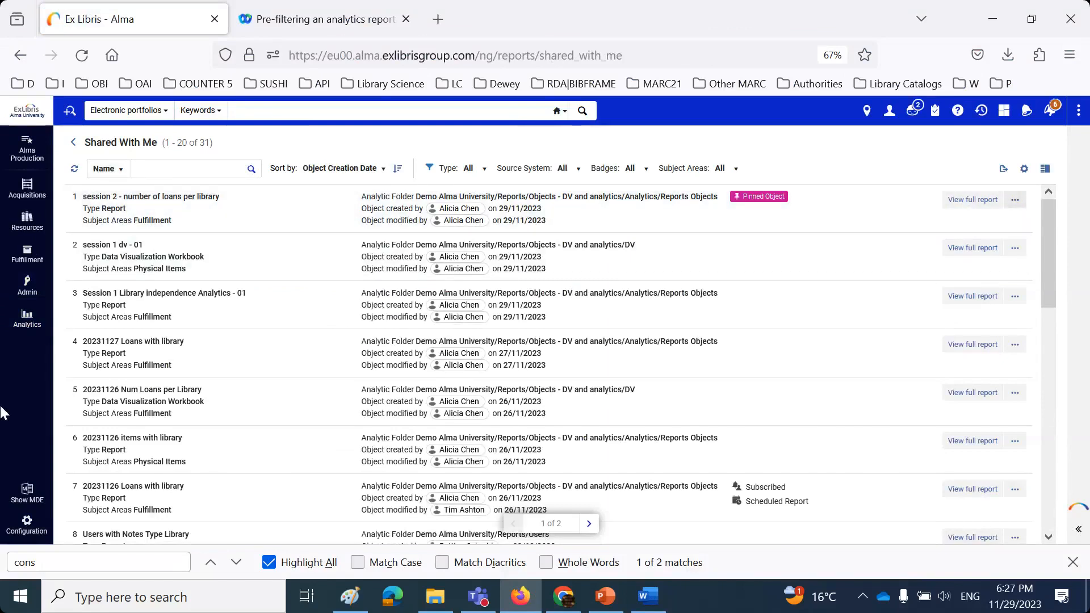
click(31, 317)
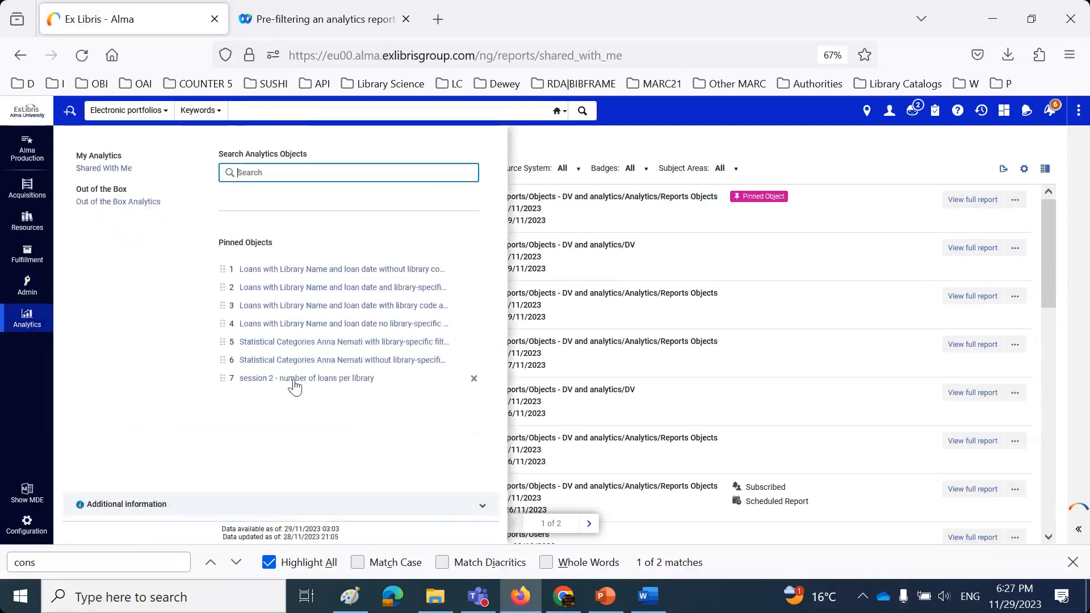
click(294, 380)
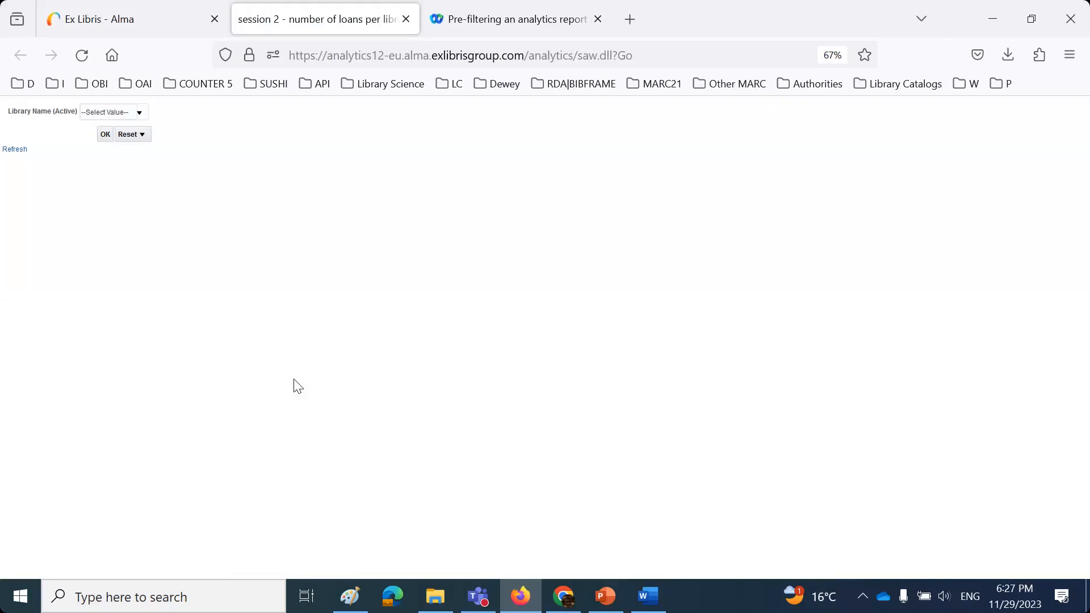
click(649, 597)
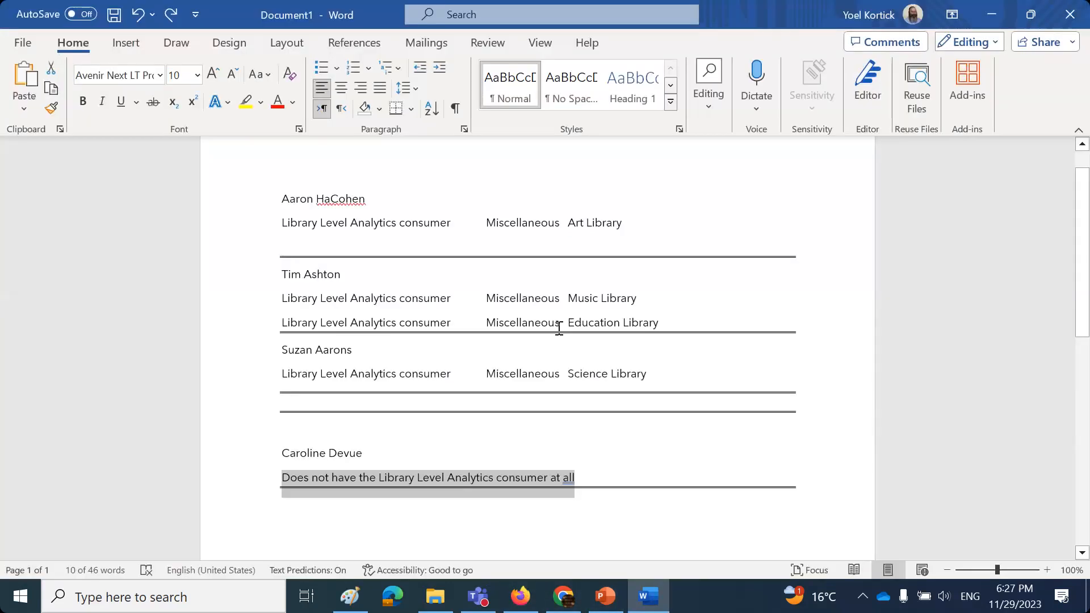
- Run the report for Music Library and Education Library, then close the report tab
click(520, 596)
click(139, 112)
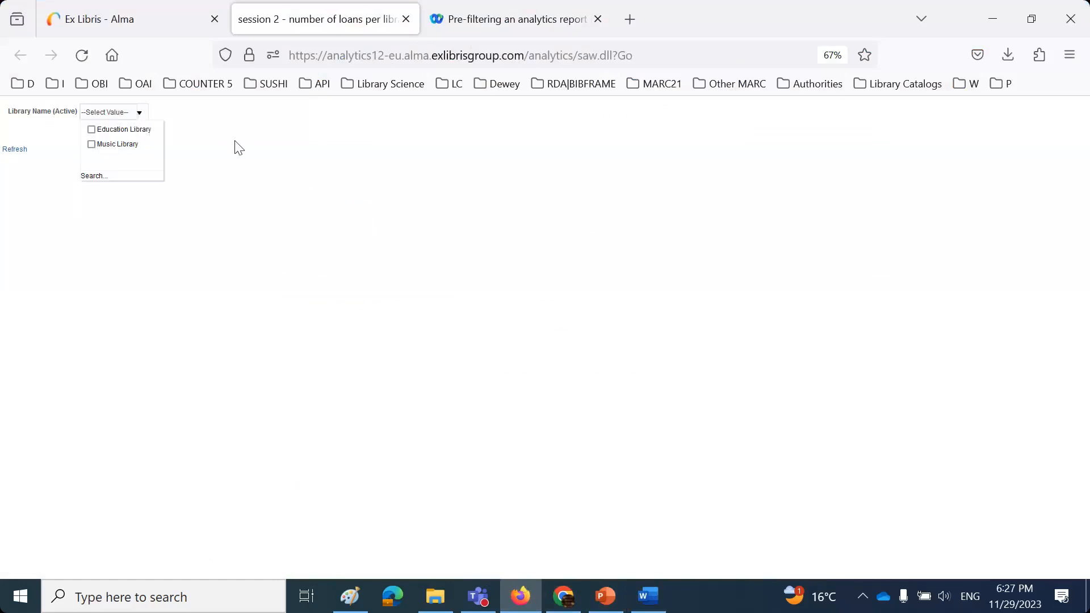
click(91, 144)
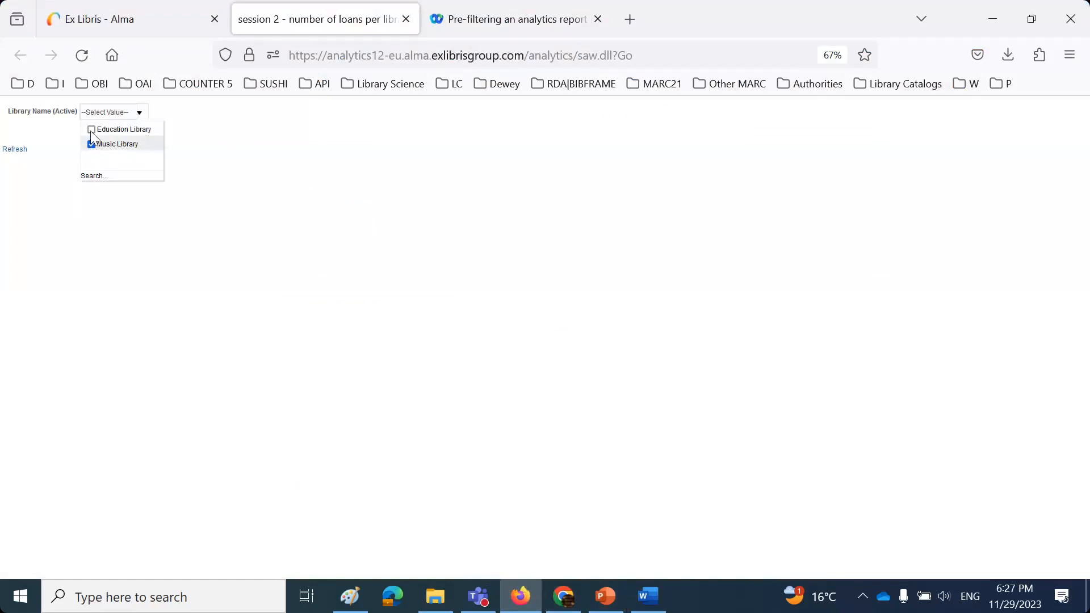
click(91, 129)
click(115, 230)
click(105, 135)
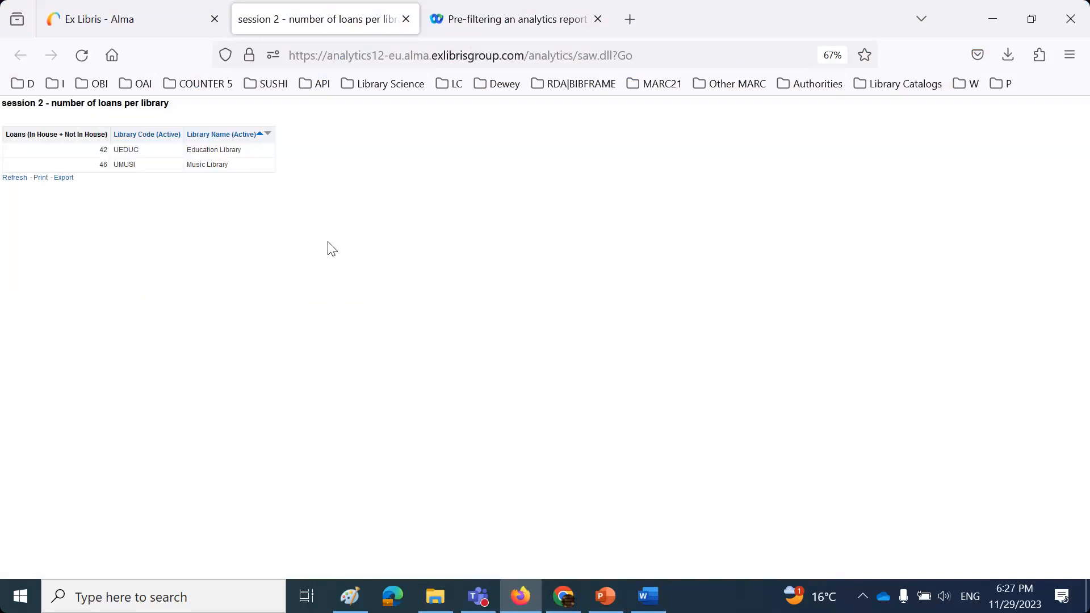
click(406, 19)
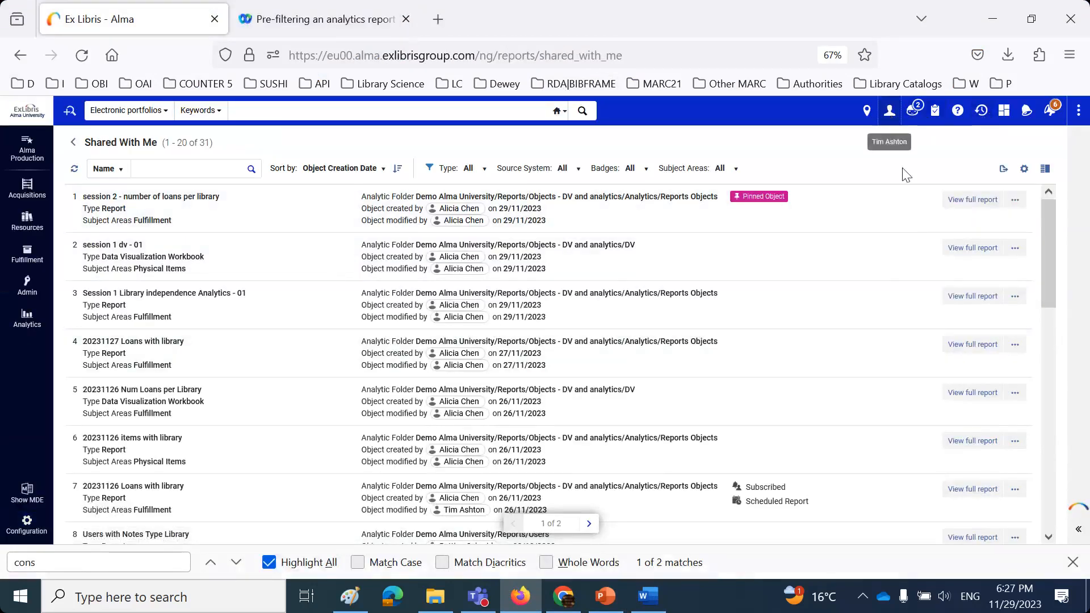
click(888, 111)
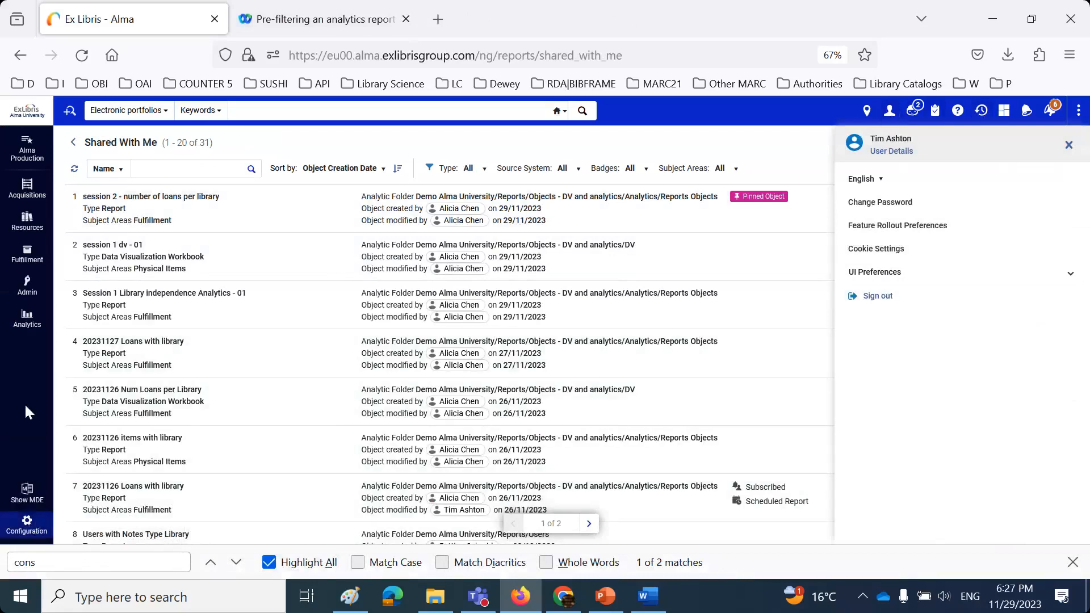
- Sign out, log in as the next saved staff user, and bring up the Word notes
click(869, 299)
click(665, 177)
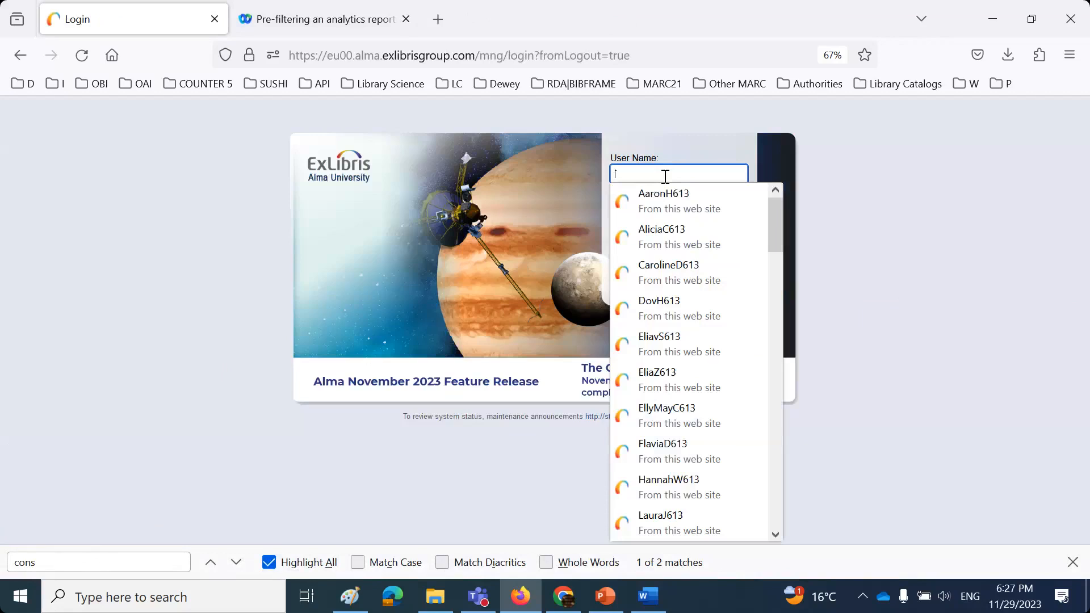
text(su)
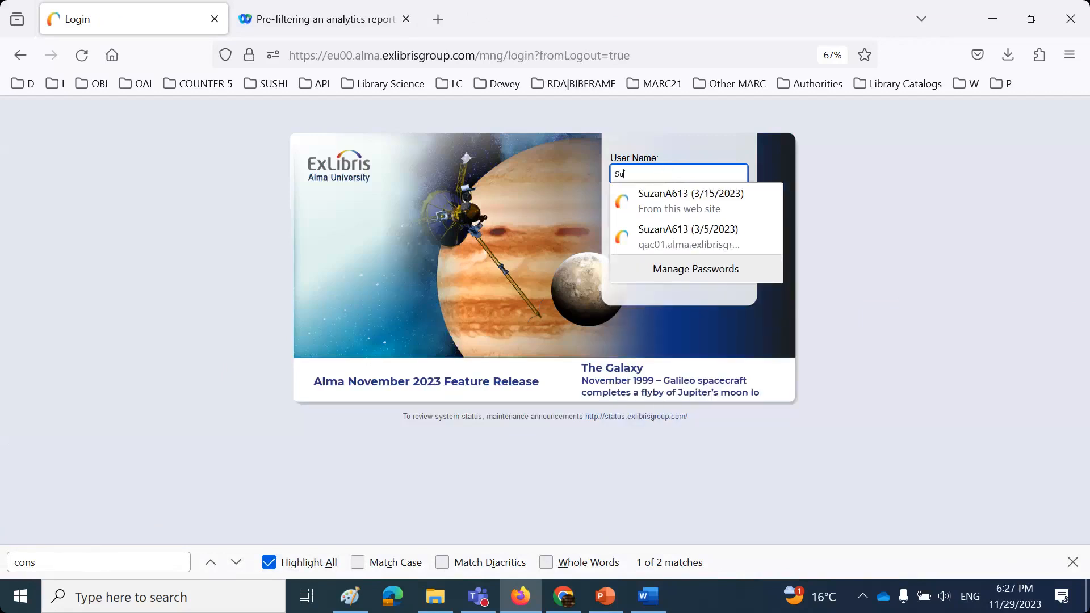
click(689, 202)
click(679, 258)
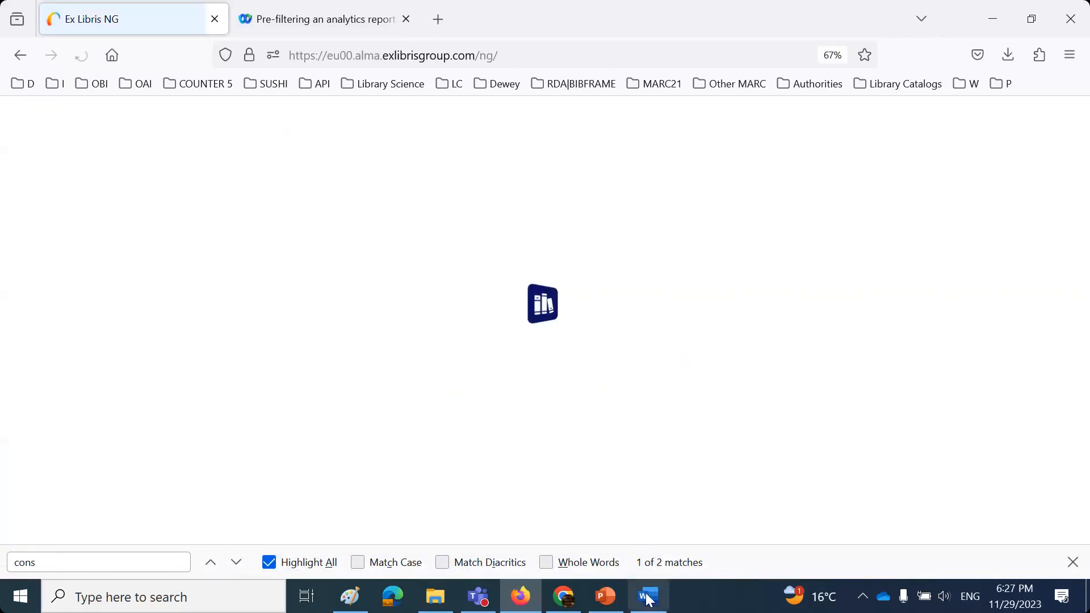
click(647, 596)
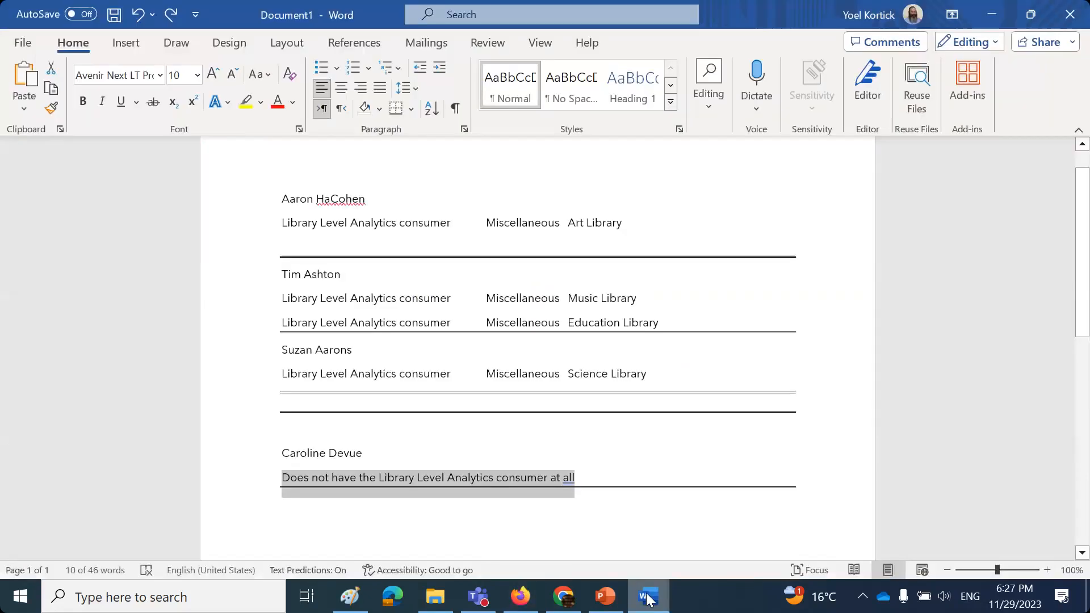
- Review the notes showing one user assigned Art Library and another Science Library, then return to Alma
drag(566, 374, 688, 381)
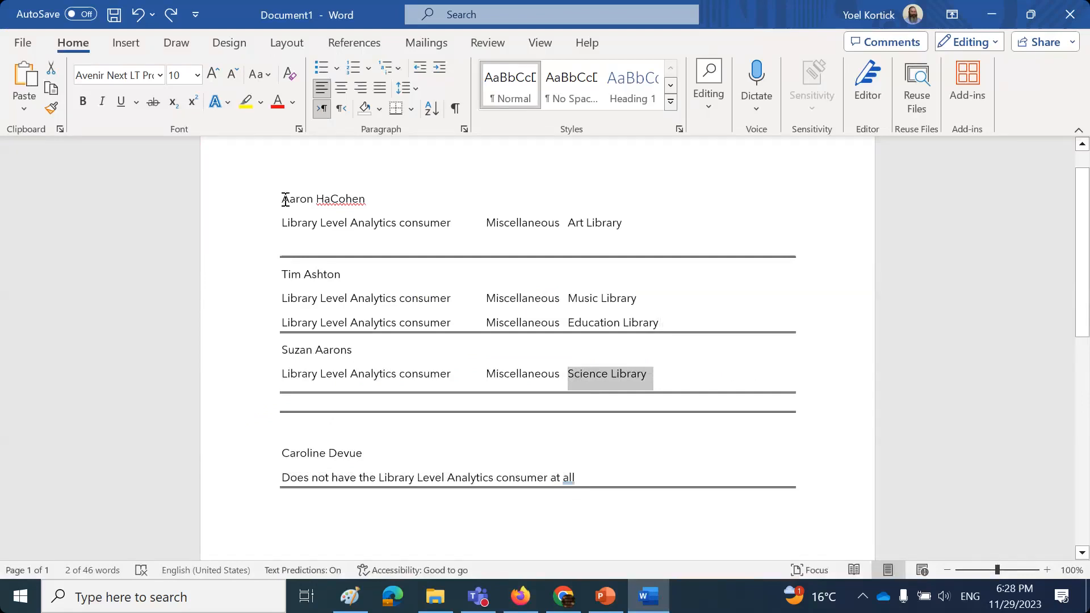
drag(282, 199, 319, 203)
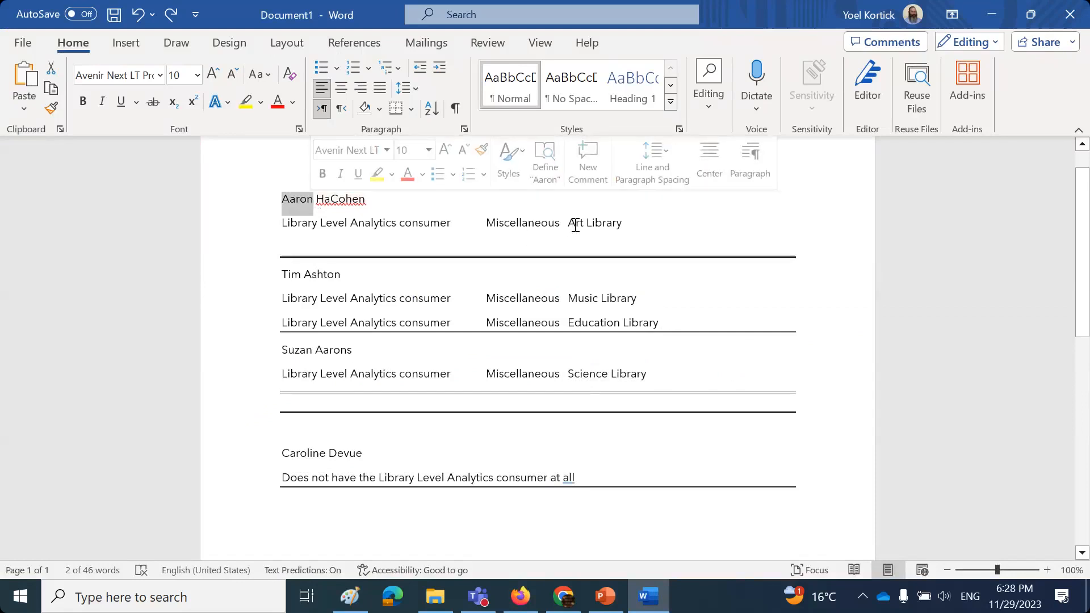
drag(568, 222, 630, 222)
drag(282, 349, 320, 351)
drag(567, 375, 661, 376)
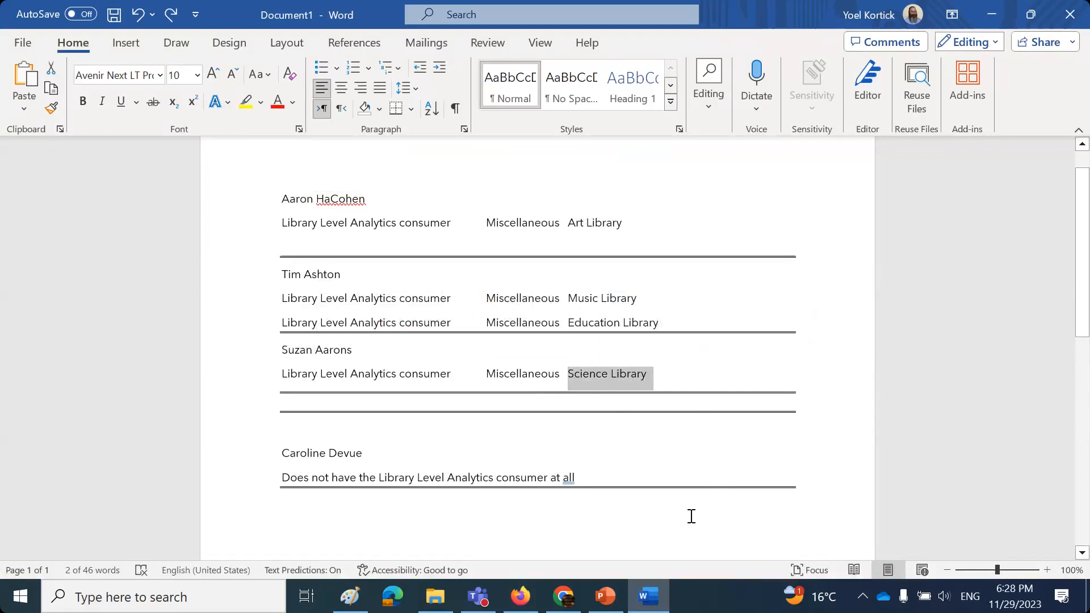
mouse_move(602, 600)
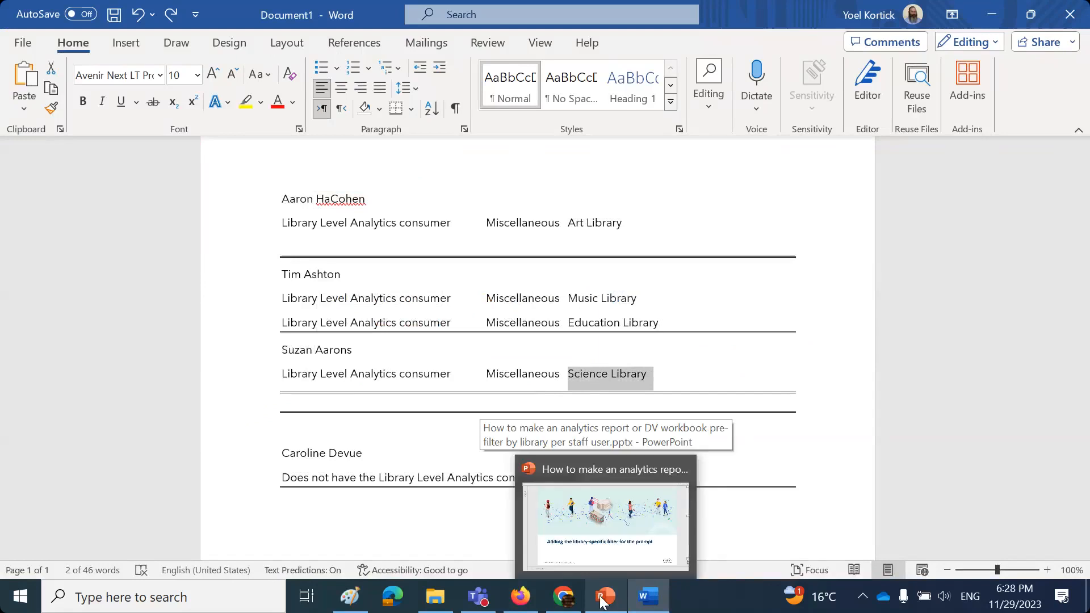
click(603, 601)
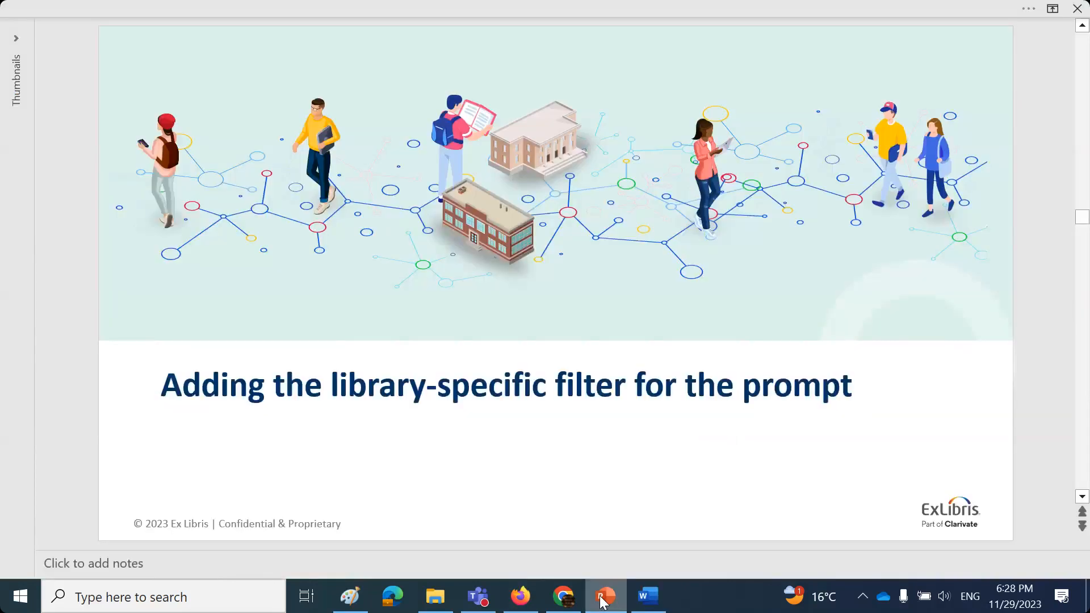
click(520, 597)
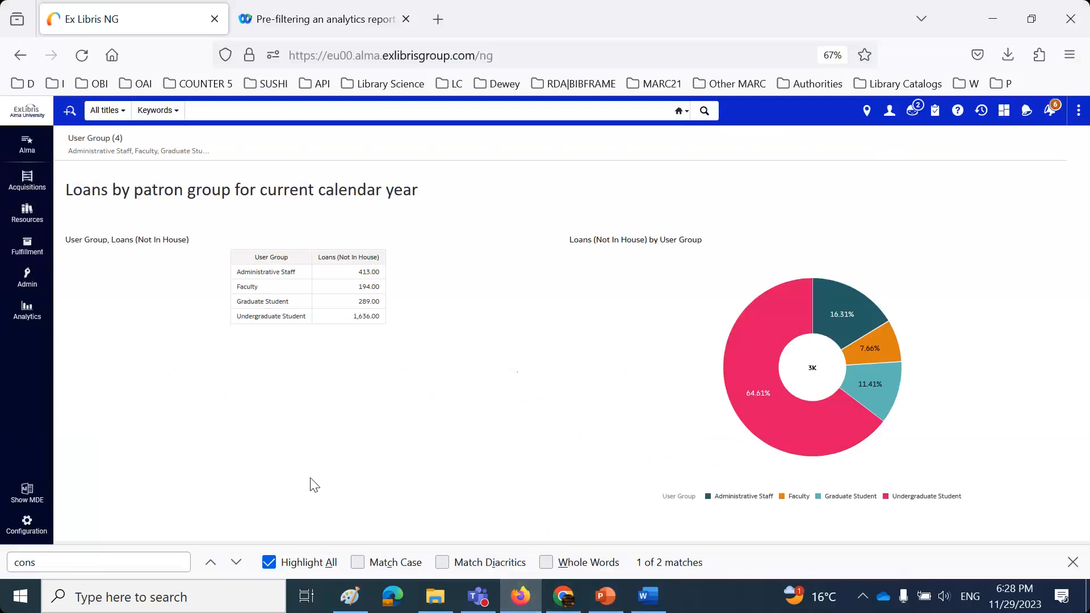
- Run the pinned session 2 loans-per-library report for Science Library, its only option, showing 14 loans
click(30, 316)
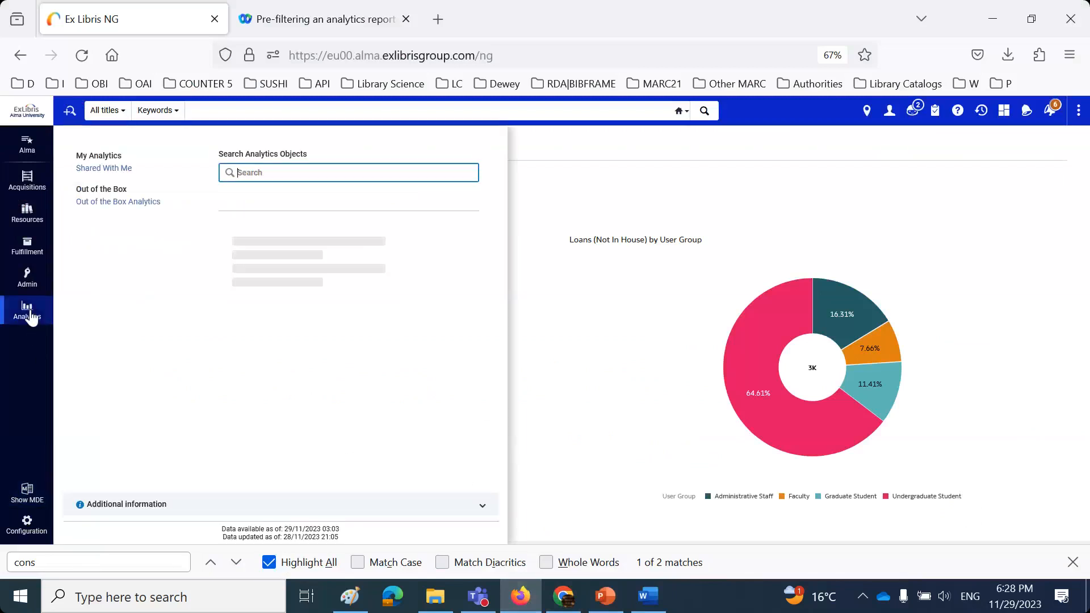
click(94, 169)
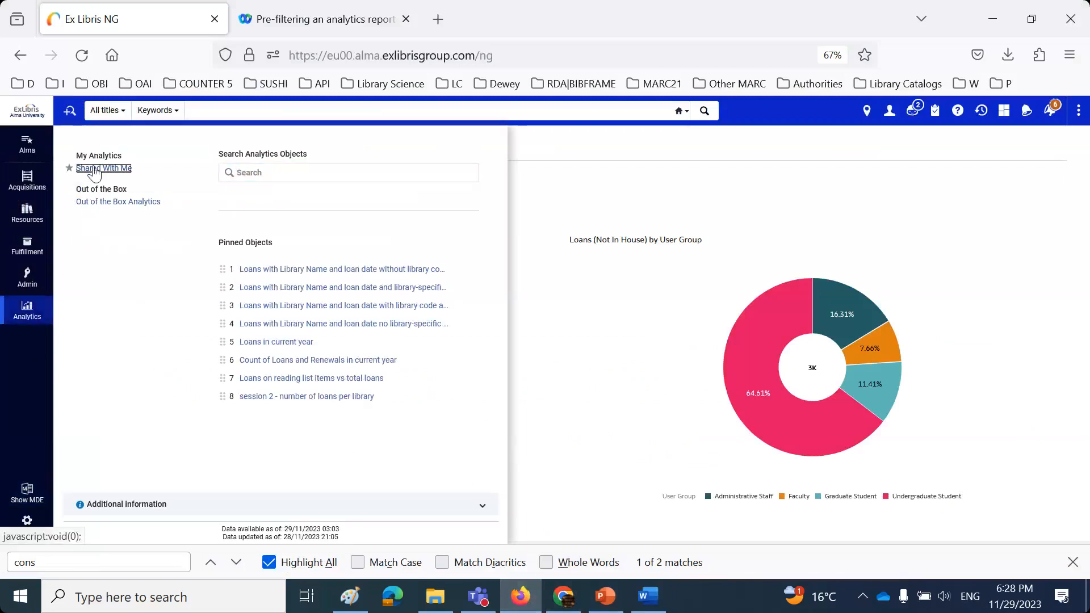
click(318, 399)
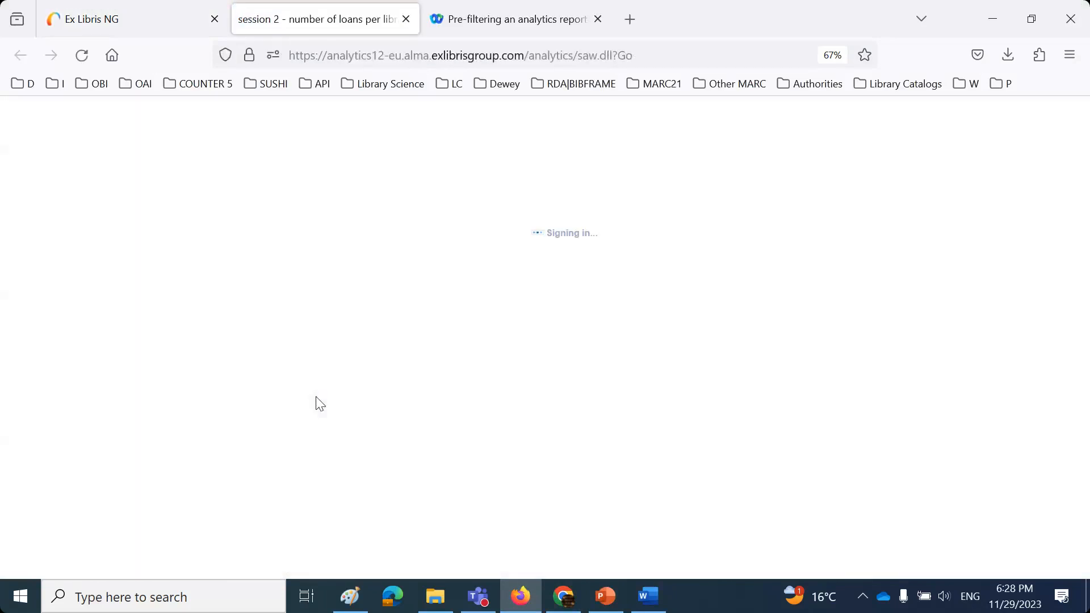
click(142, 113)
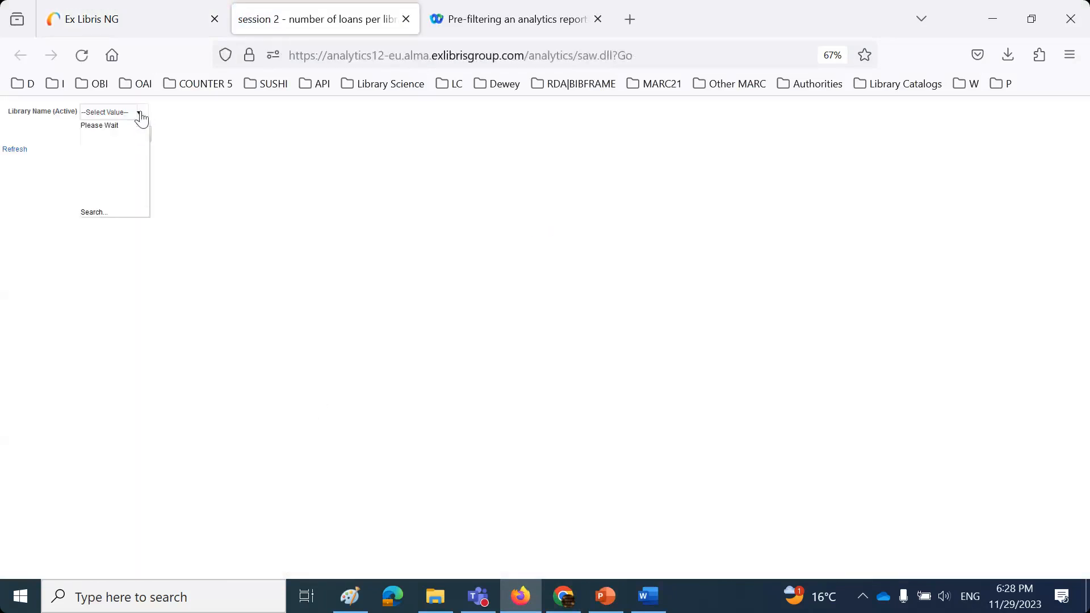
click(91, 130)
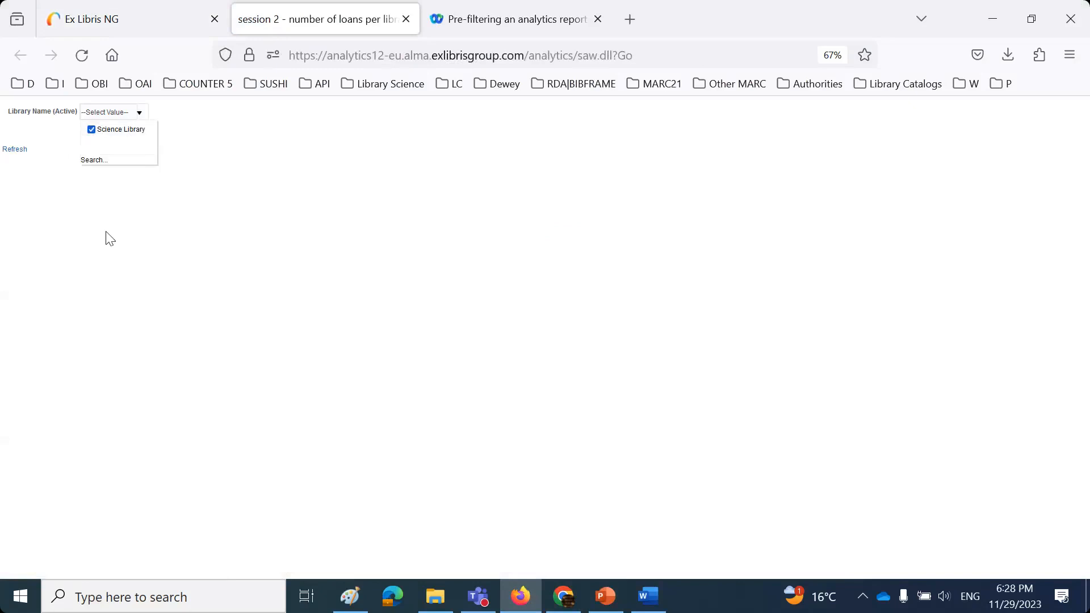
click(107, 135)
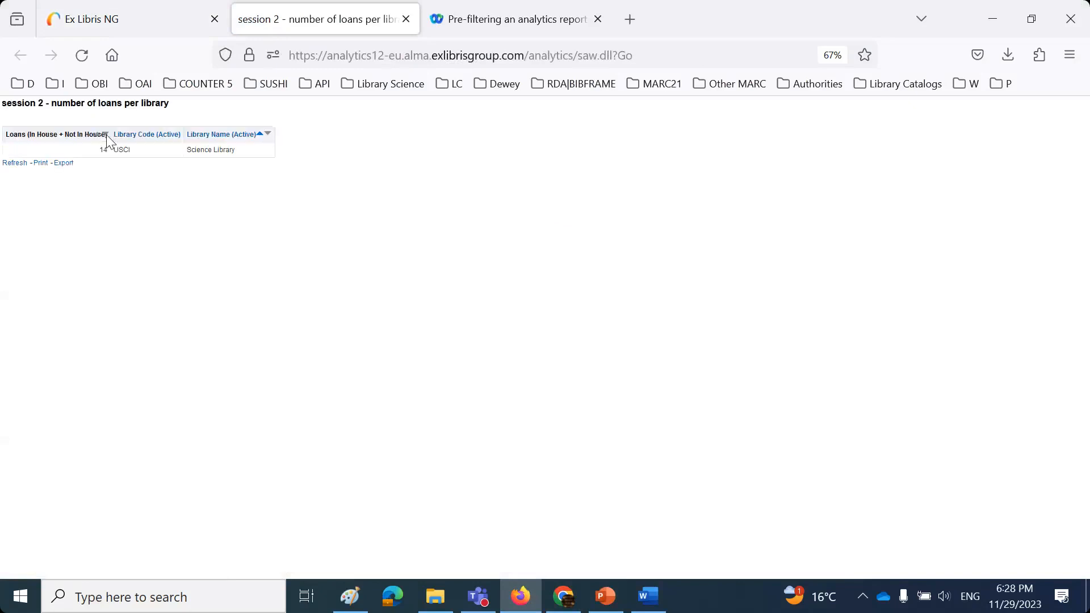
- Leave the report and return to the Alma home dashboard
click(965, 84)
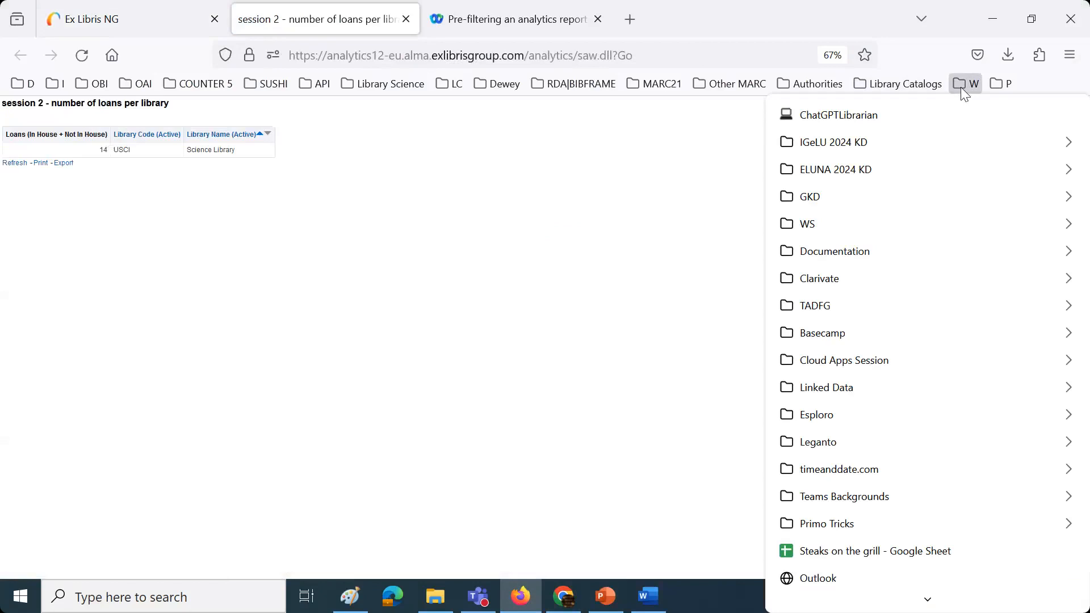
click(476, 243)
click(170, 20)
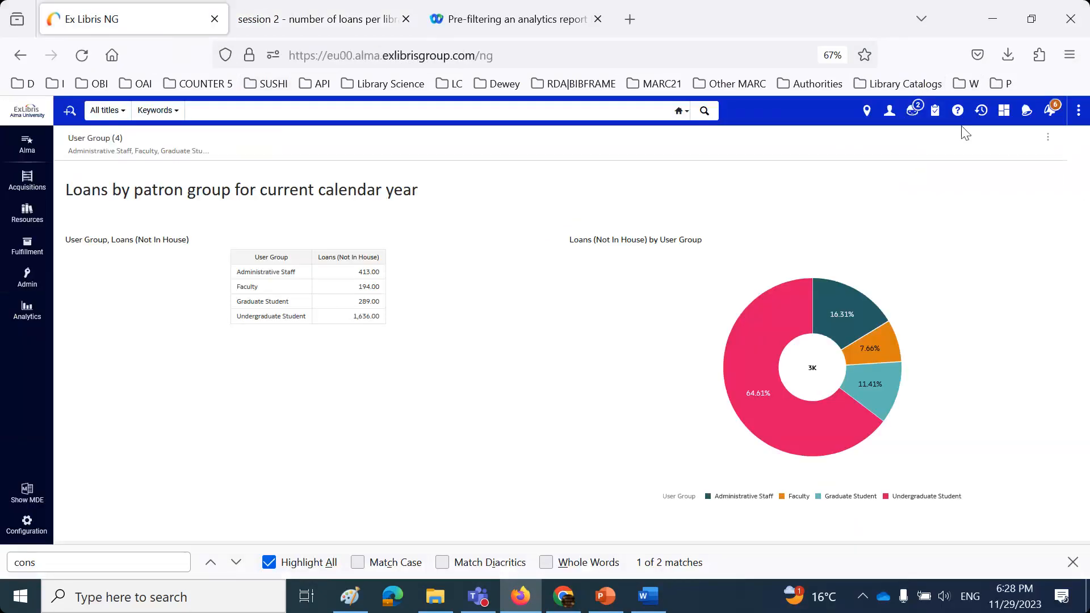
click(890, 111)
- Sign out, log back in as another staff user, and open the 31 Shared With Me reports
click(878, 301)
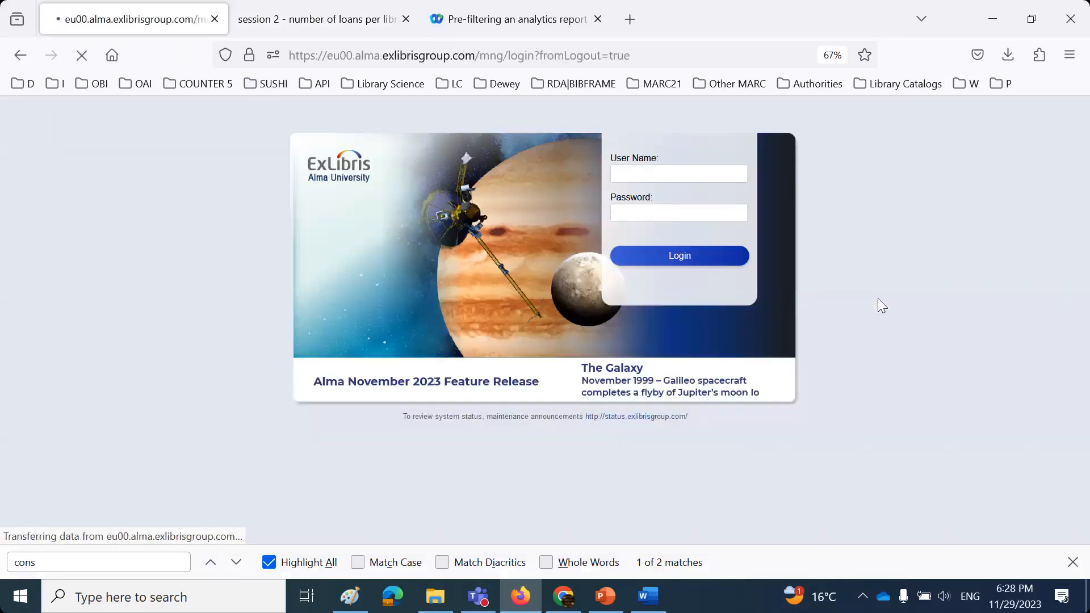
click(683, 183)
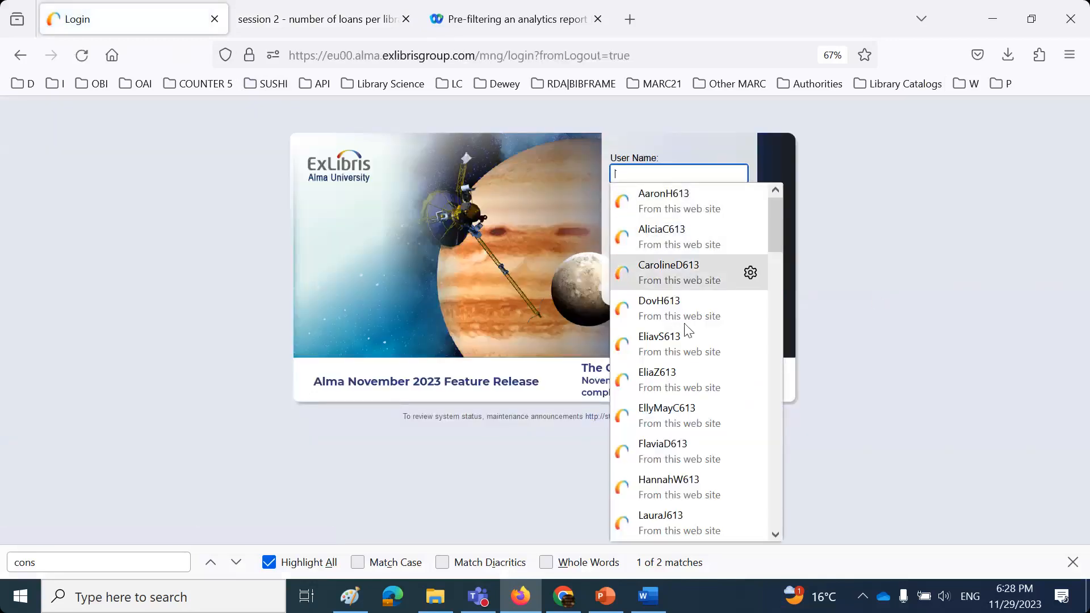
click(678, 269)
click(679, 258)
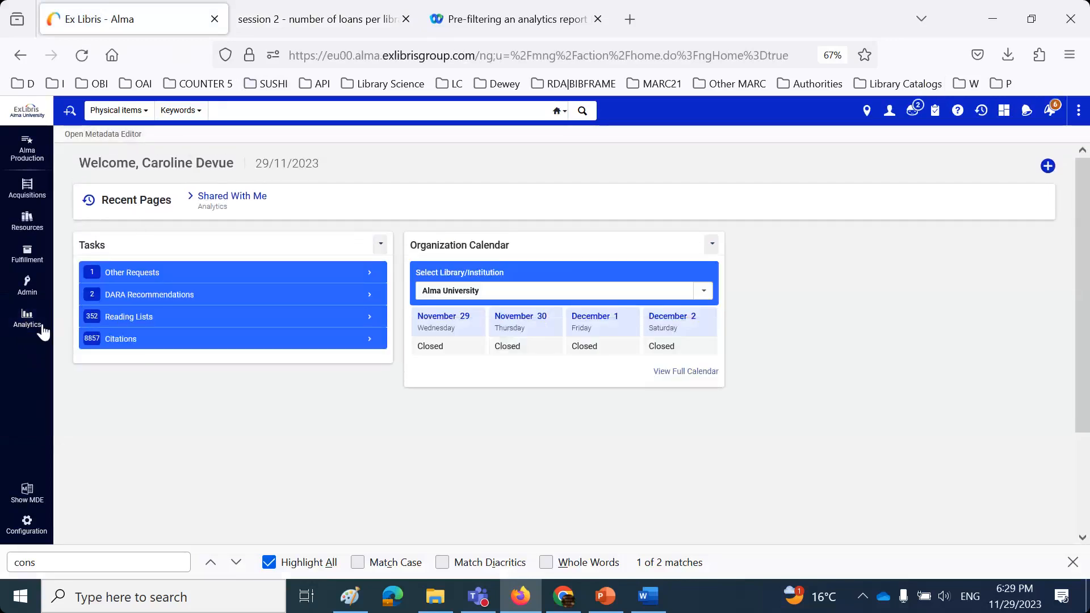
click(27, 325)
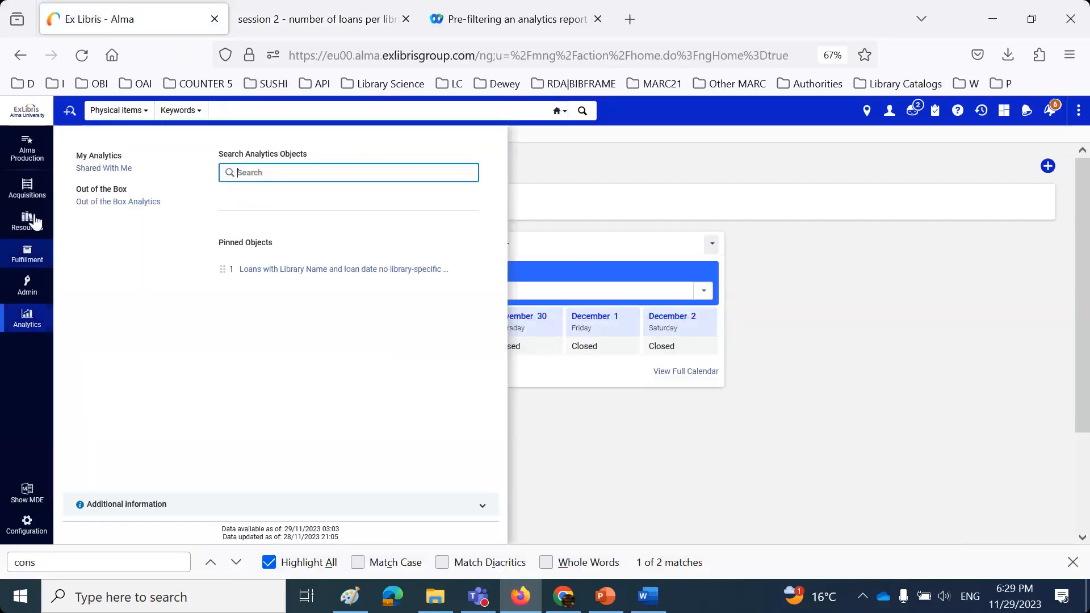
click(103, 169)
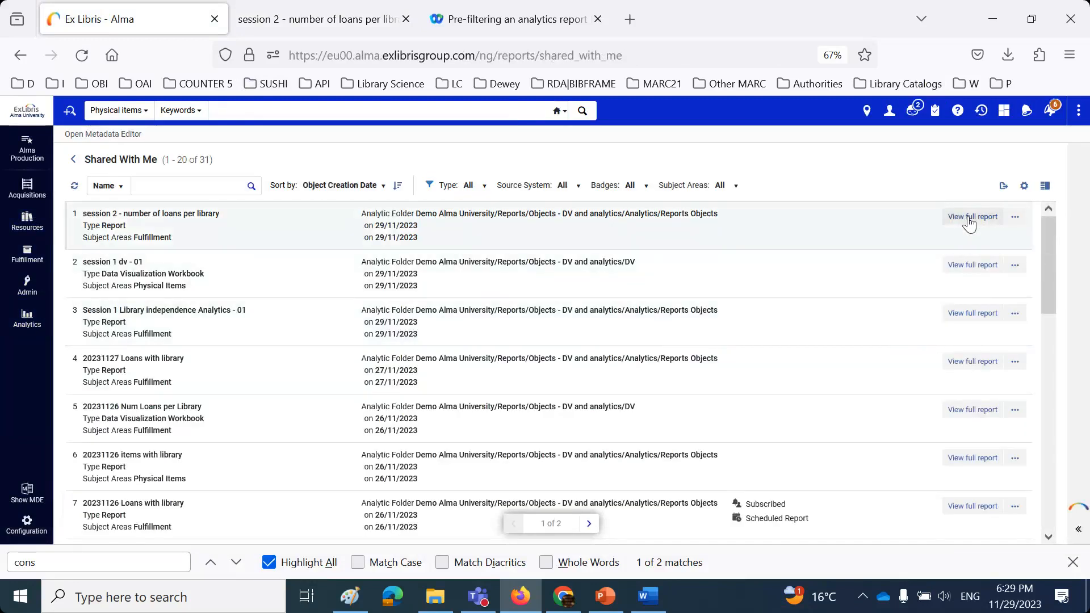
- Open the session 2 loans report in full and browse its Library Name prompt choices
click(969, 219)
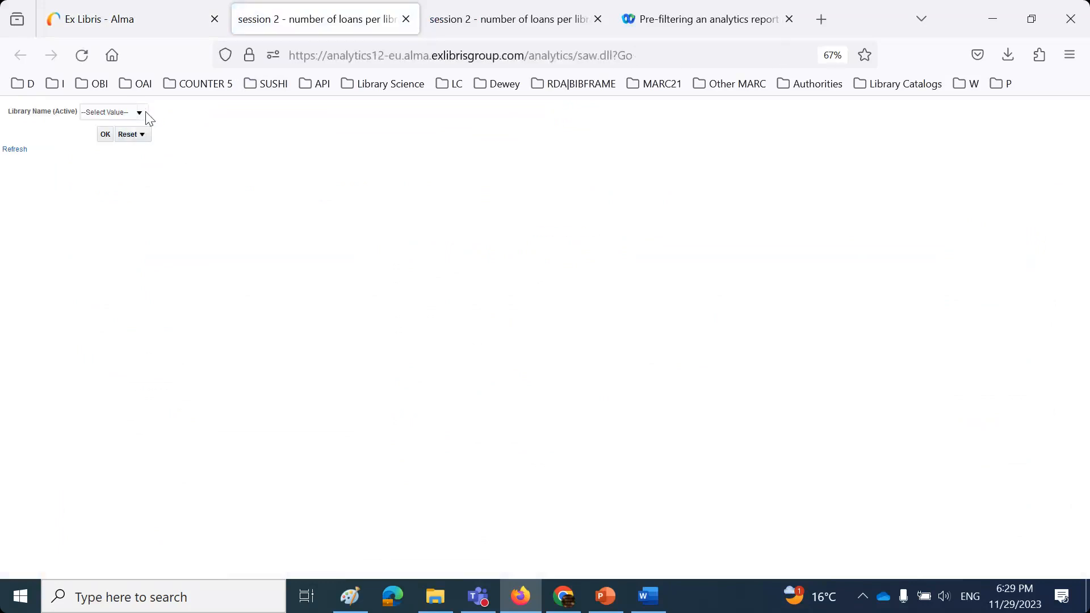
click(141, 115)
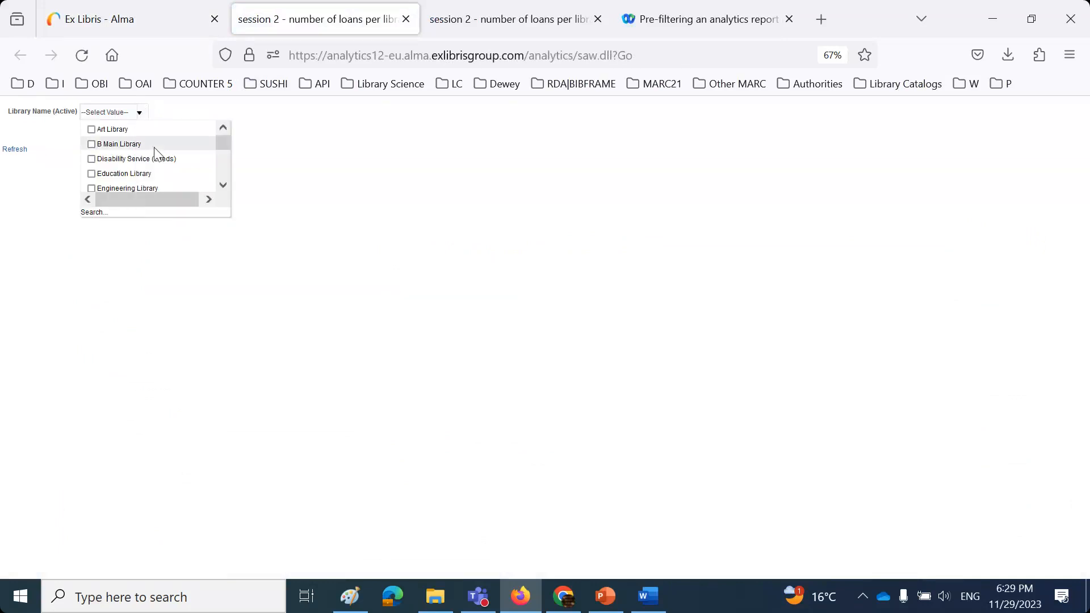
scroll(144, 164, down, 5)
scroll(141, 173, up, 5)
scroll(141, 172, down, 5)
scroll(128, 164, up, 8)
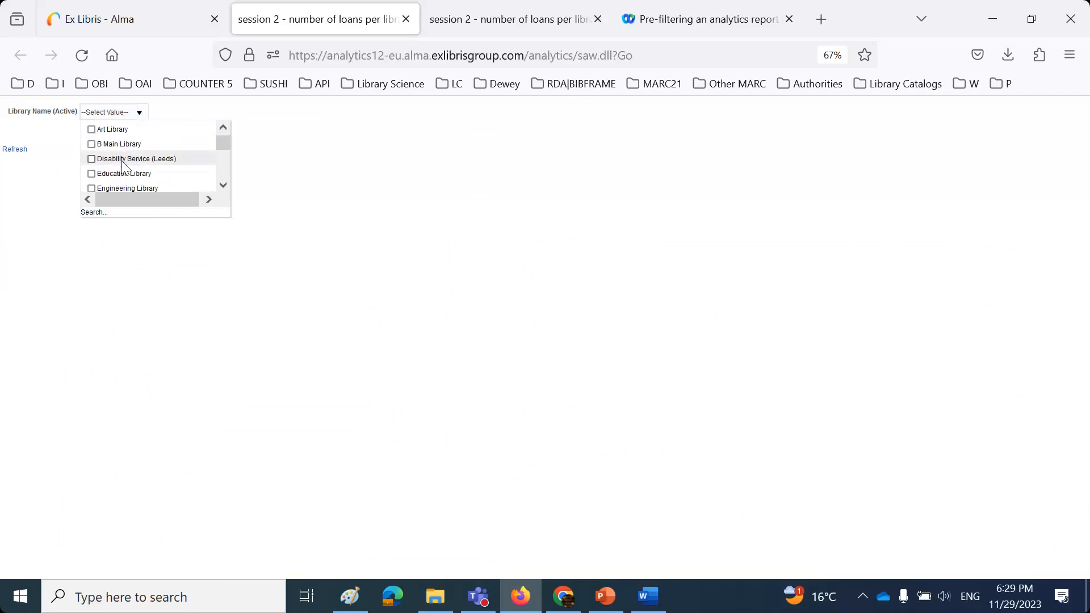
- Run it for Art, Disability Service (Leeds), Education and Engineering libraries, then return to PowerPoint
click(92, 130)
click(91, 158)
click(92, 174)
click(91, 188)
click(255, 323)
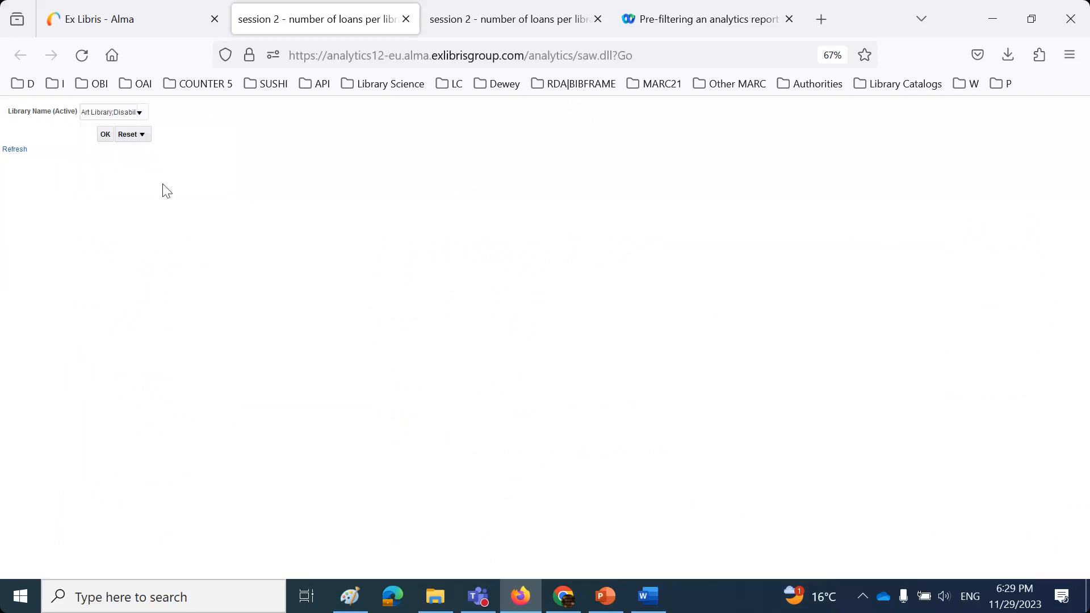
click(105, 131)
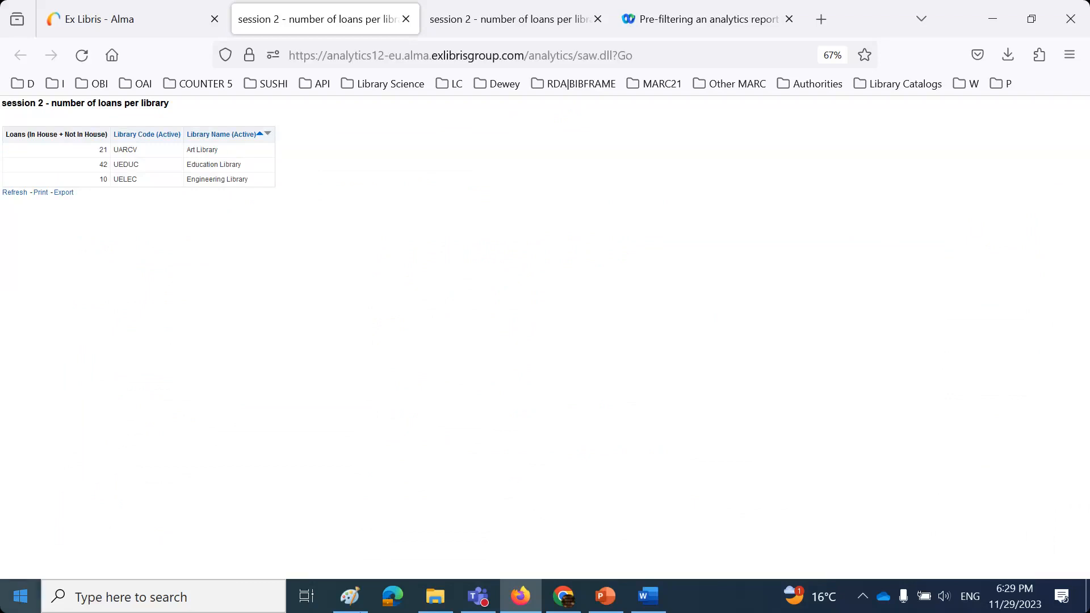
click(614, 603)
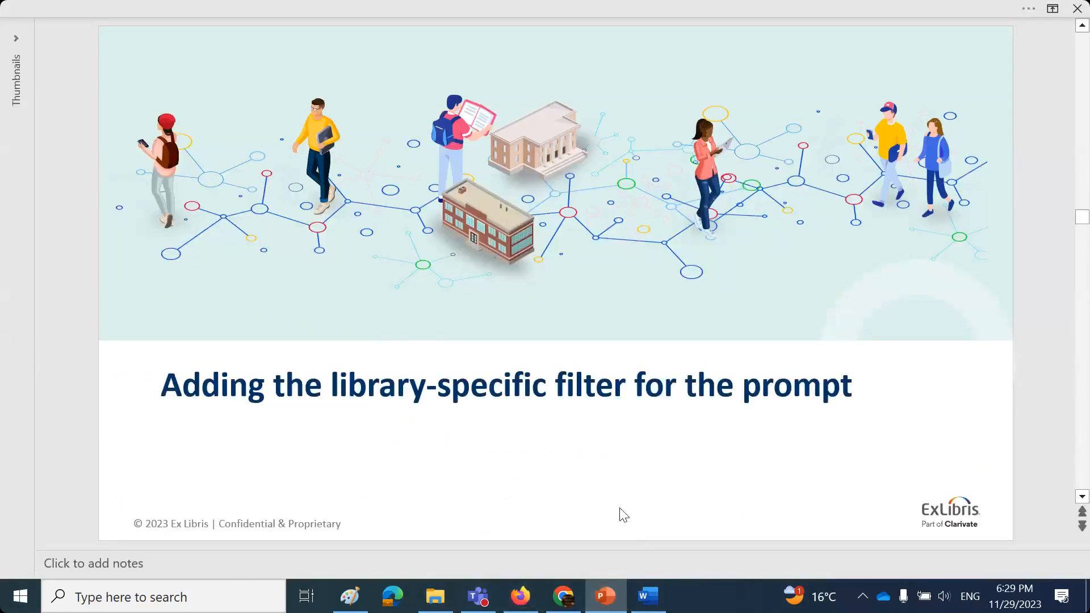
- Advance to the slide on copying the library-specific filter text from the Criteria tab
scroll(623, 514, down, 1)
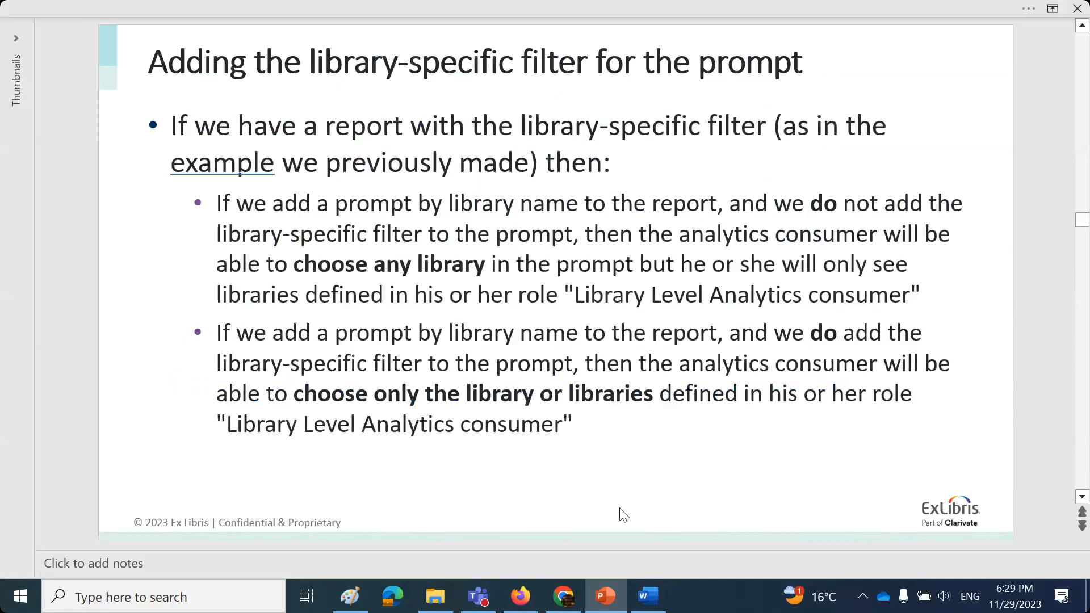
scroll(624, 514, down, 1)
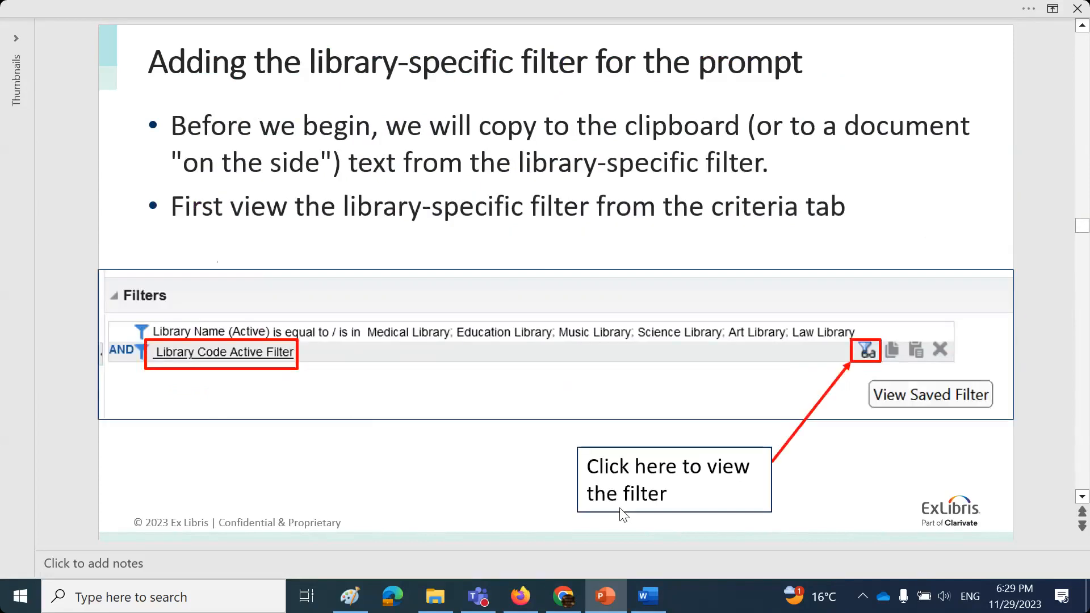
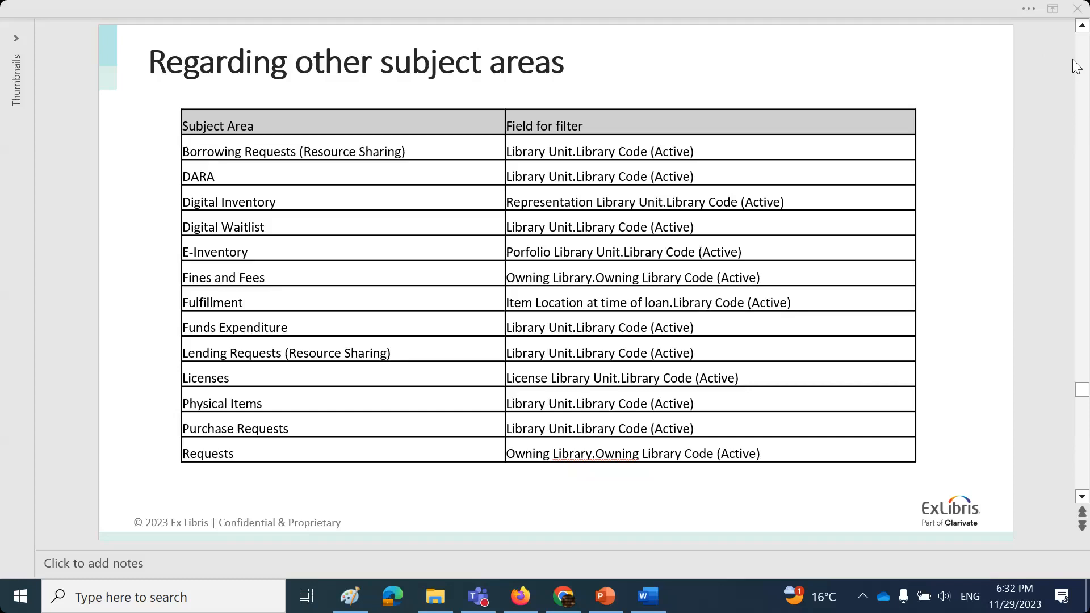
- Advance past the Digital Waitlist and Fines and Fees examples to The DV workbook slide
click(997, 134)
click(1000, 134)
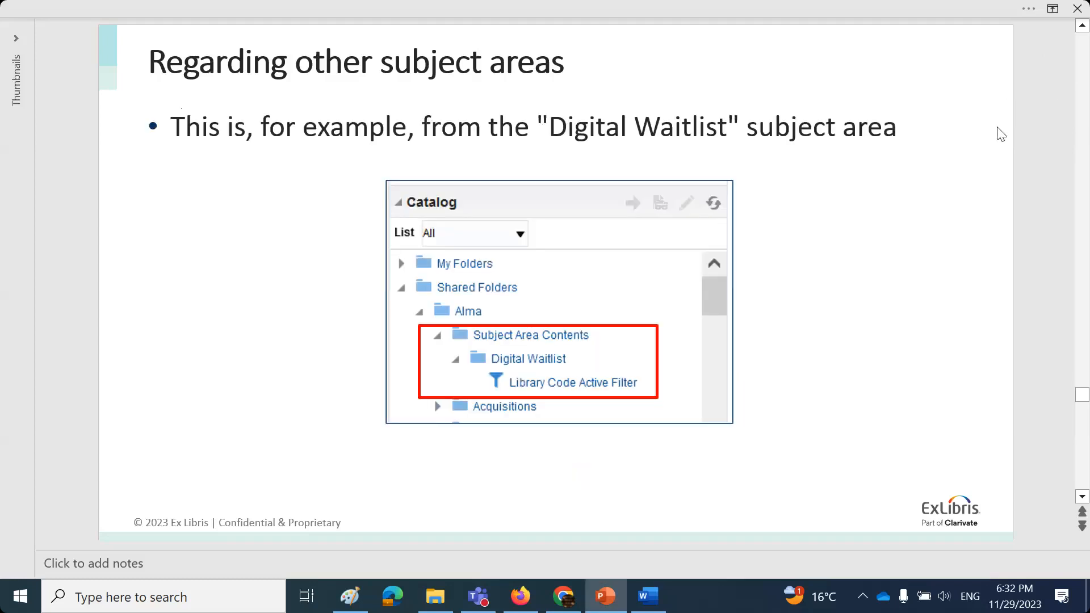
click(1000, 134)
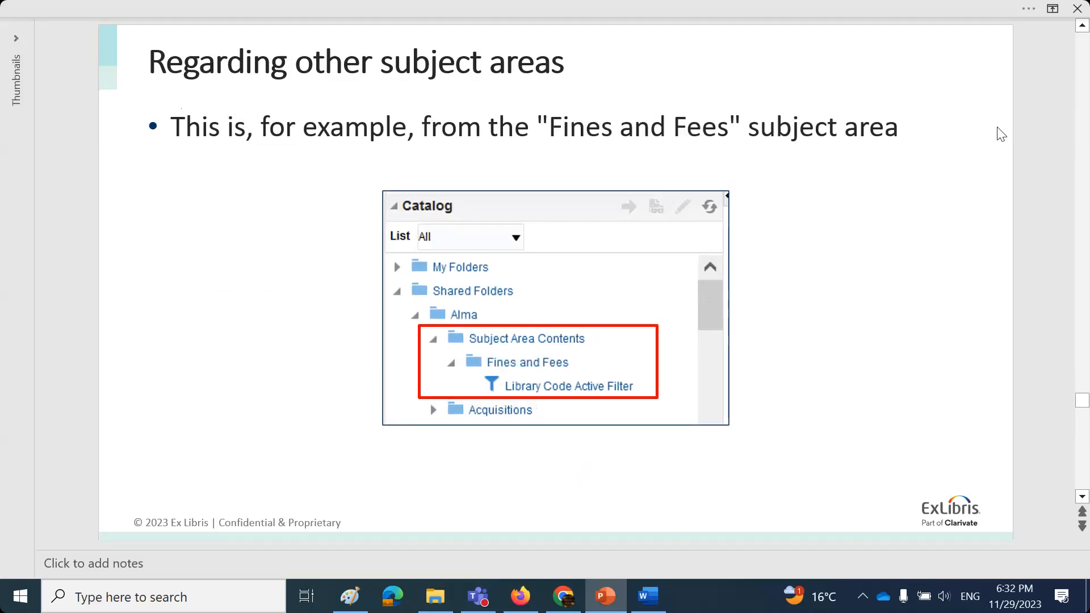
click(1001, 134)
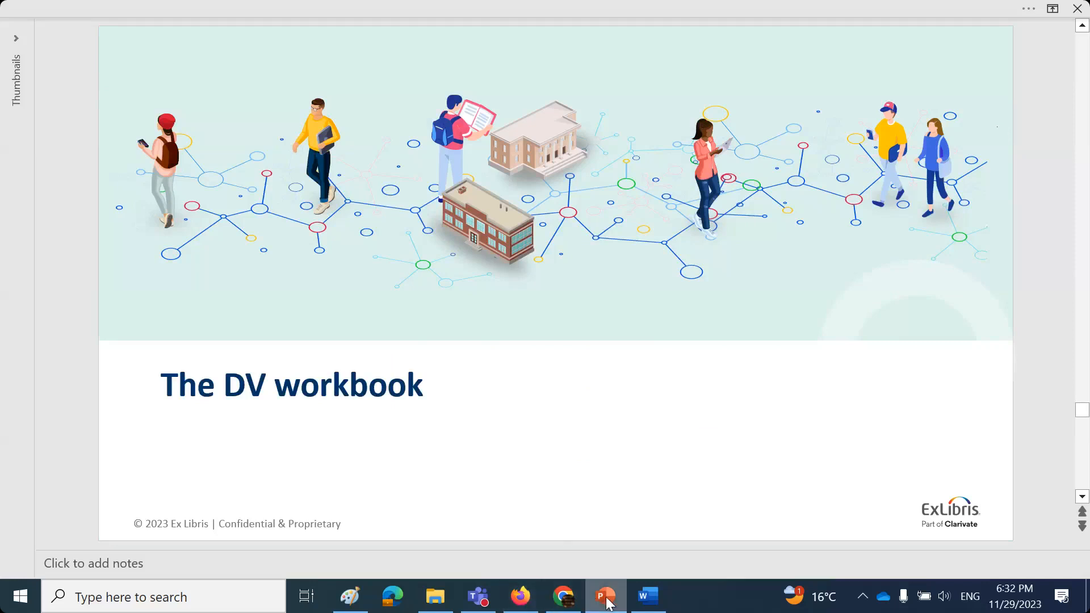
- Bring the browser showing the session 2 loans per library report forward
mouse_move(607, 603)
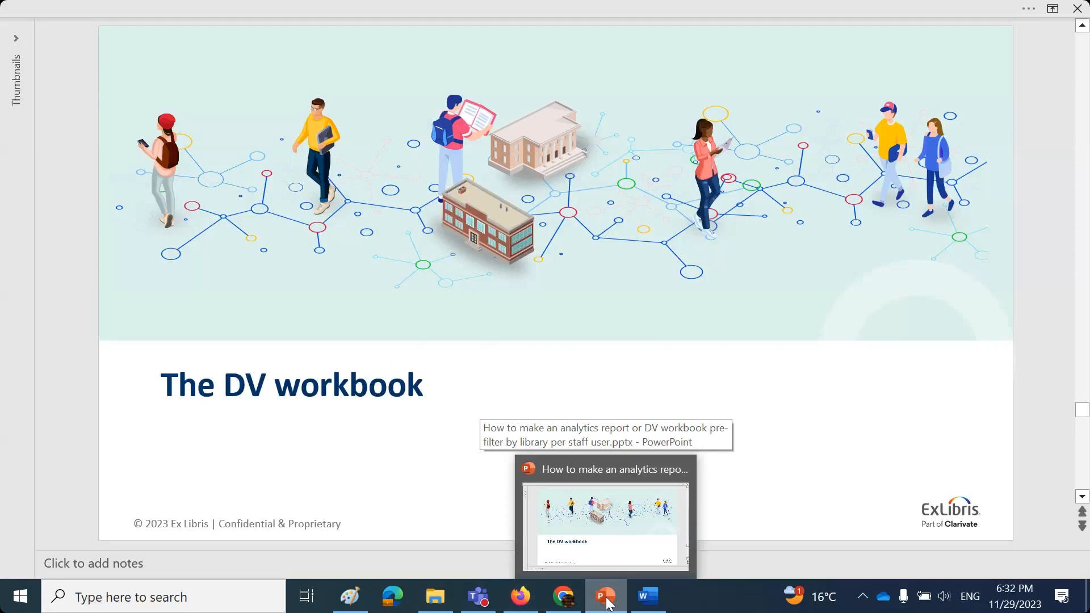
click(611, 539)
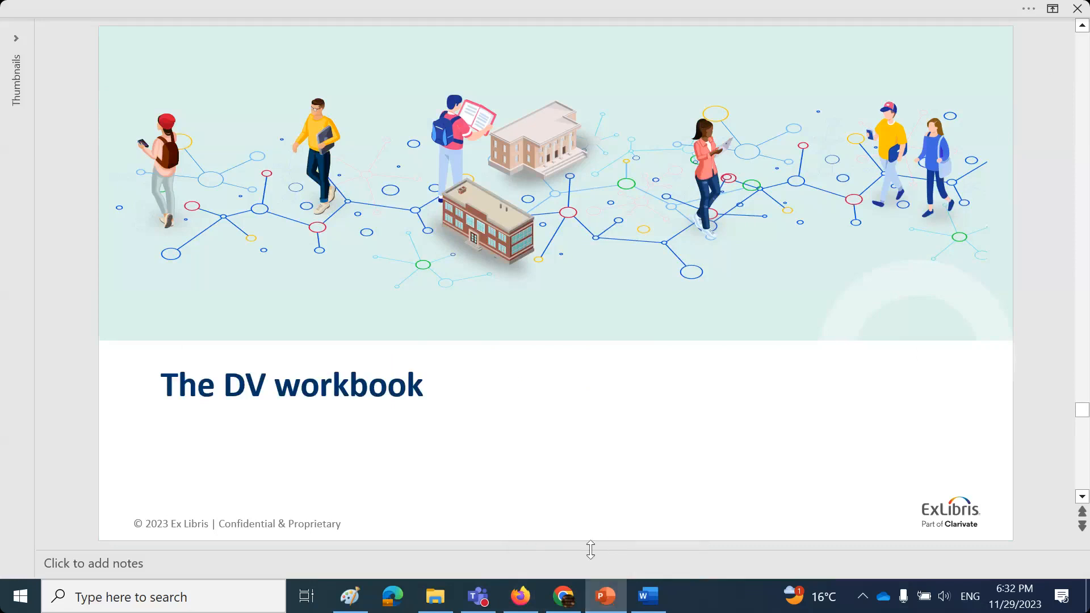
click(525, 598)
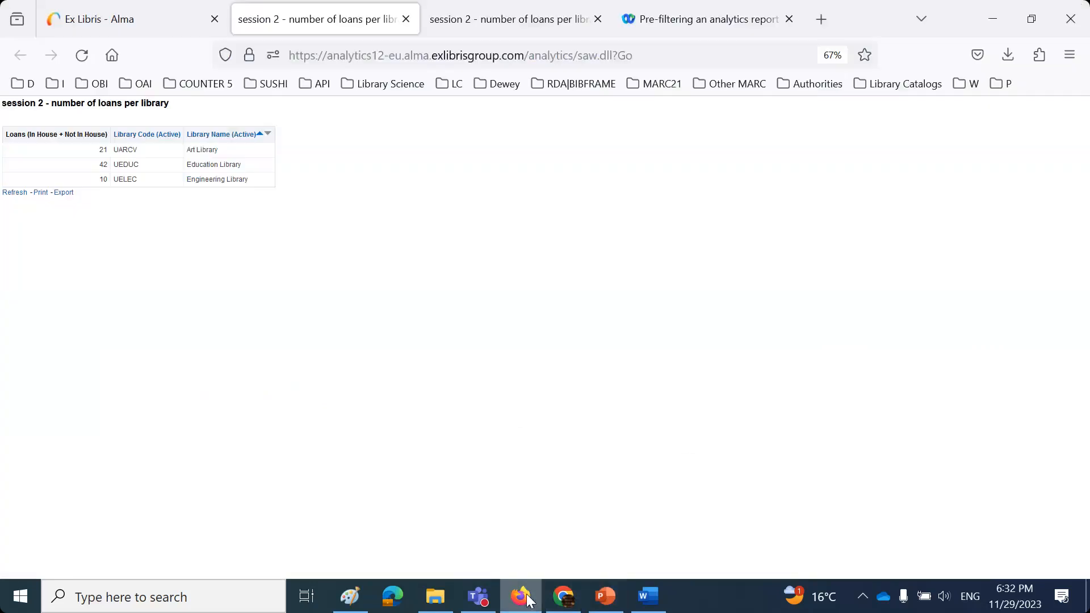
- Close both session 2 report tabs and open Alma's analytics panel
click(405, 20)
click(405, 20)
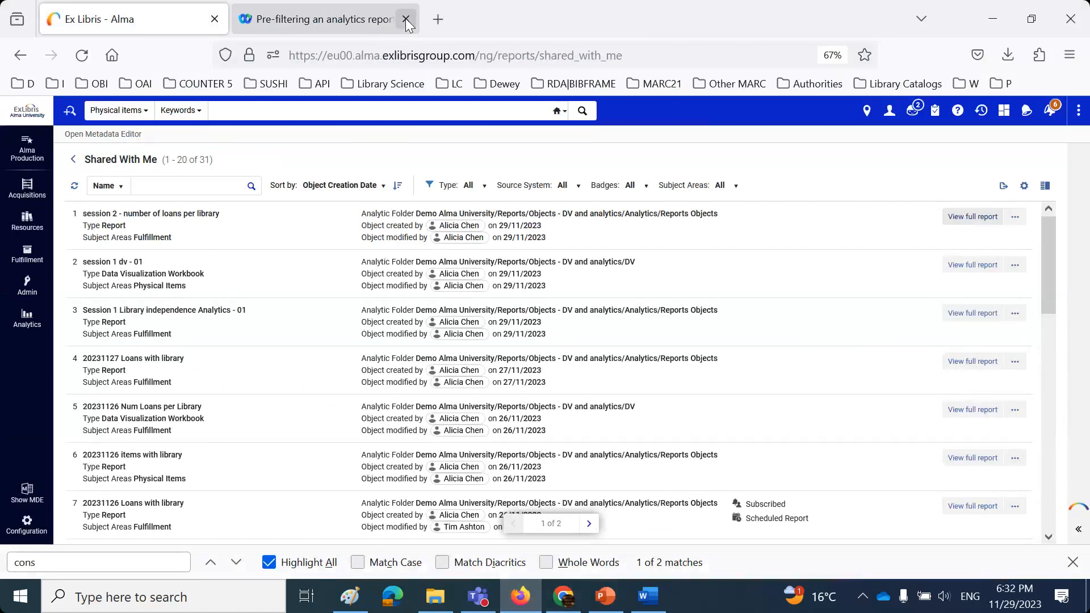
click(27, 321)
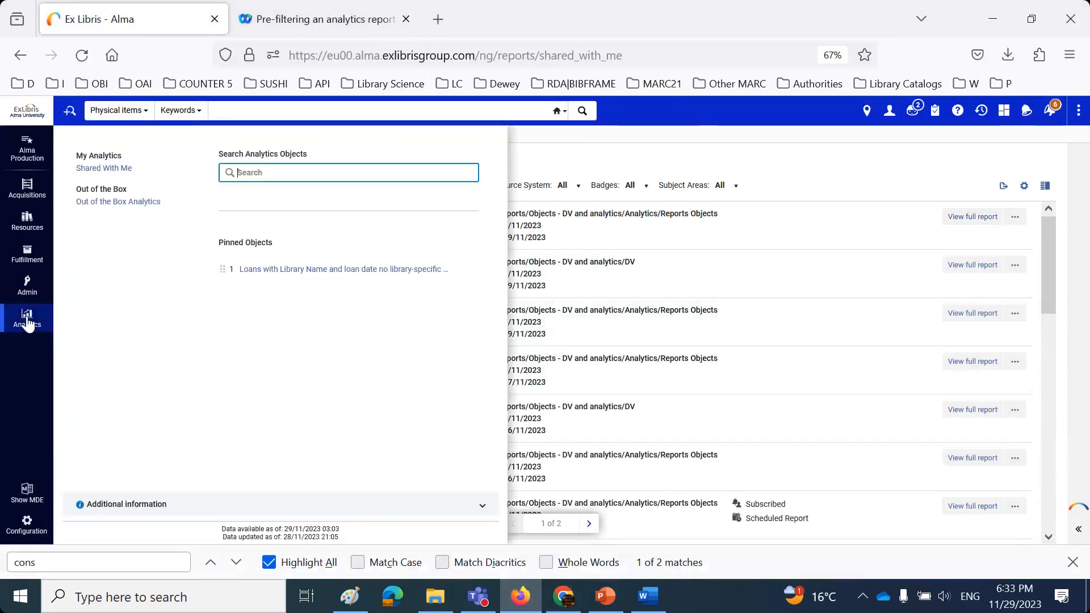
- Sign out of Alma and log back in as a different saved staff user
click(889, 110)
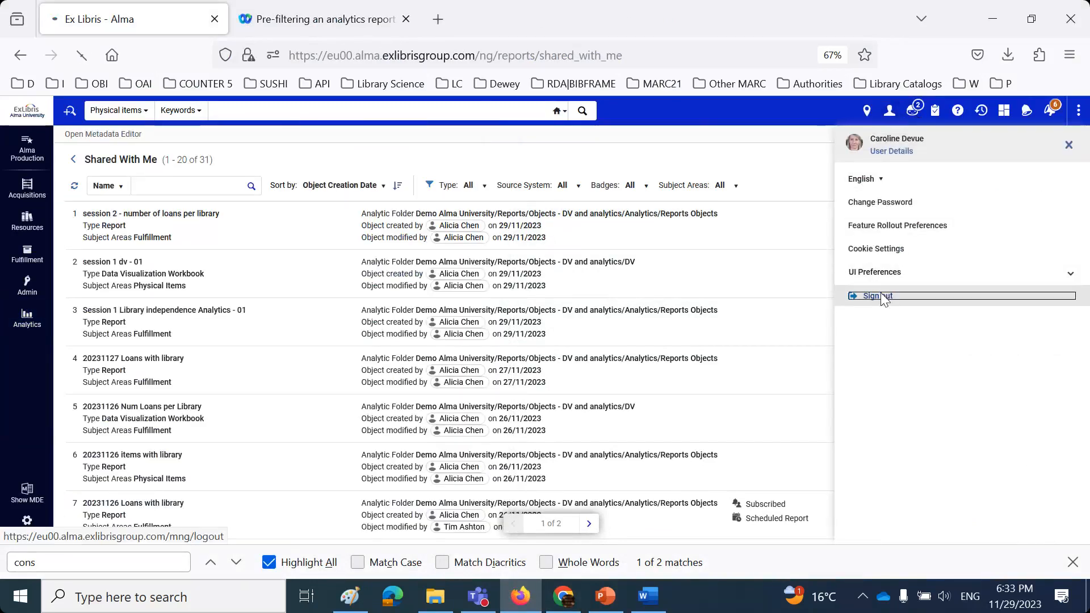
click(879, 294)
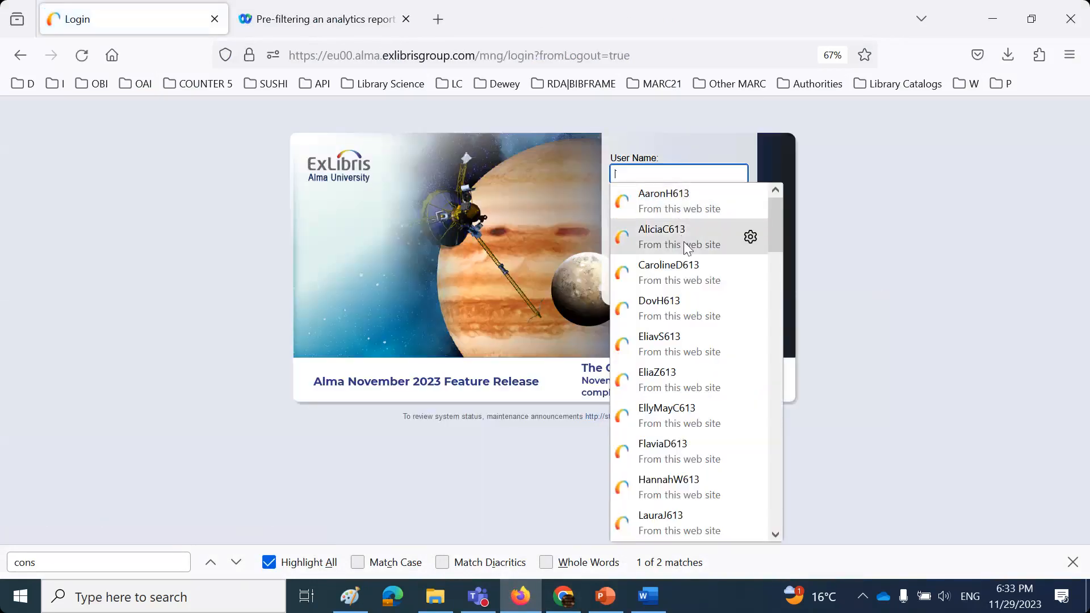
click(683, 241)
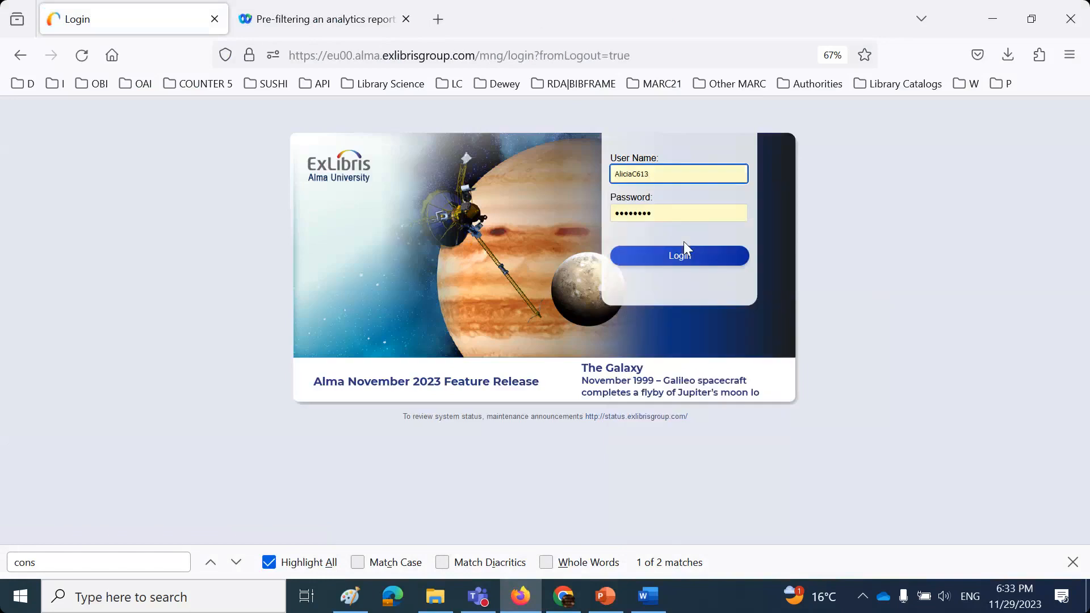
click(680, 256)
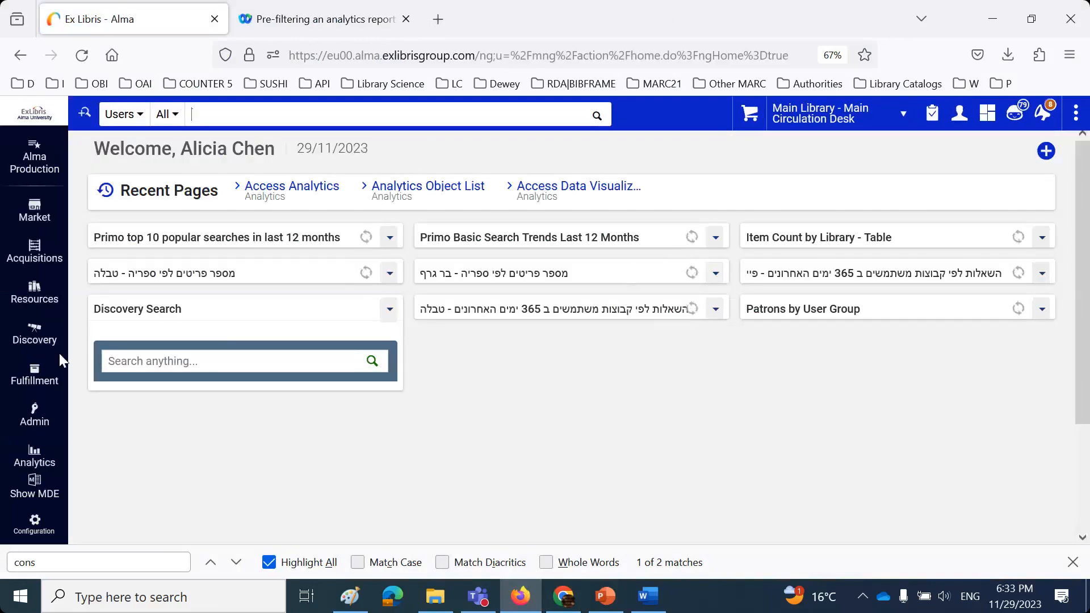
- Launch Access Data Visualization from Alma's Analytics menu to open Oracle Analytics
click(34, 458)
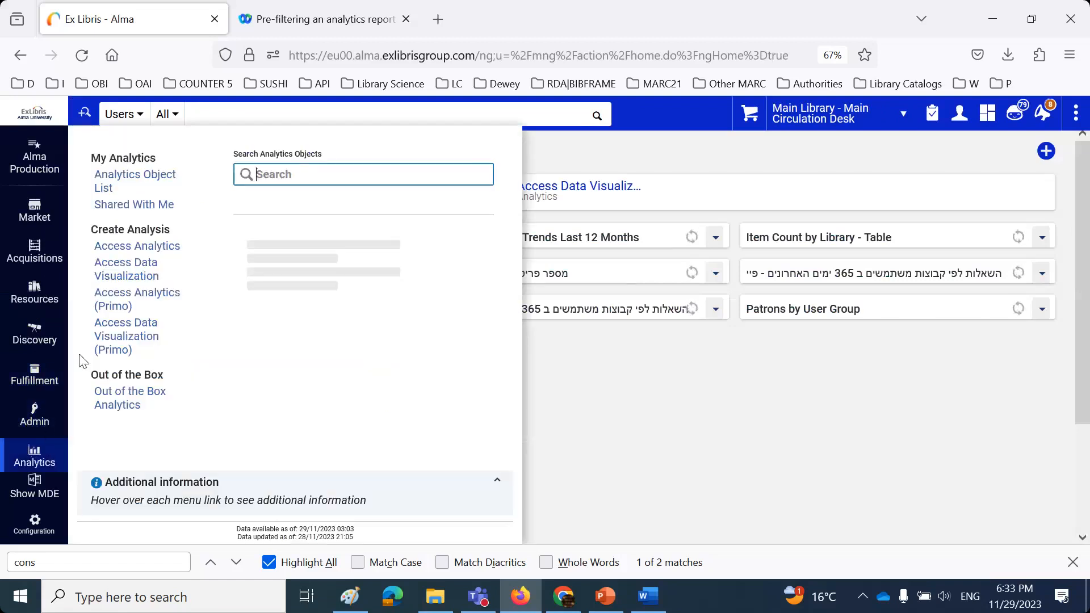
click(142, 269)
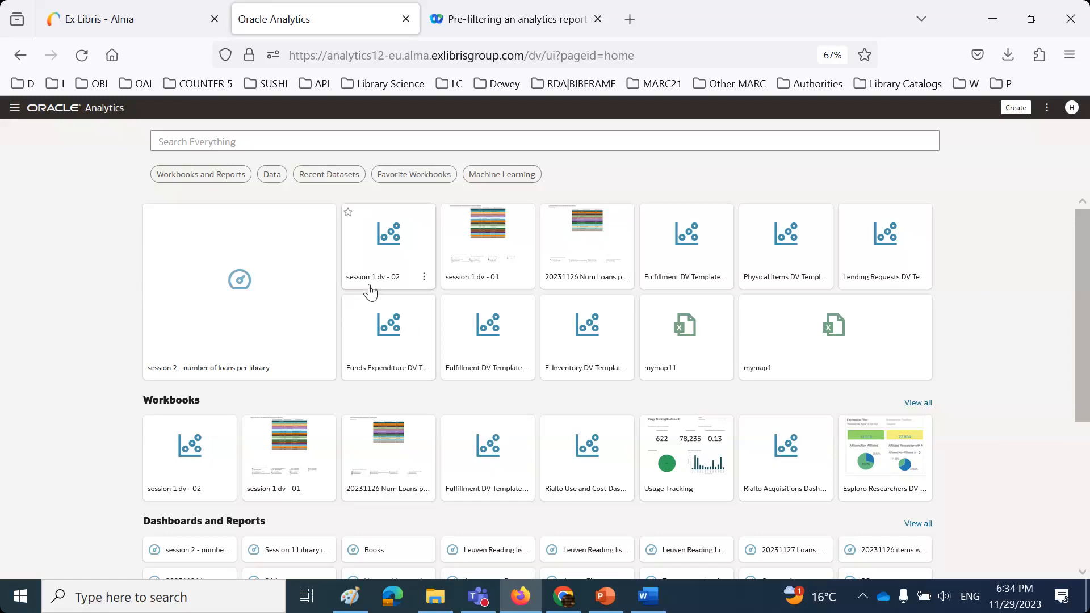
- Browse Catalog > Shared Folders > Alma > _filters > Physical Items and open the DV Template - Library Filter workbook
click(16, 108)
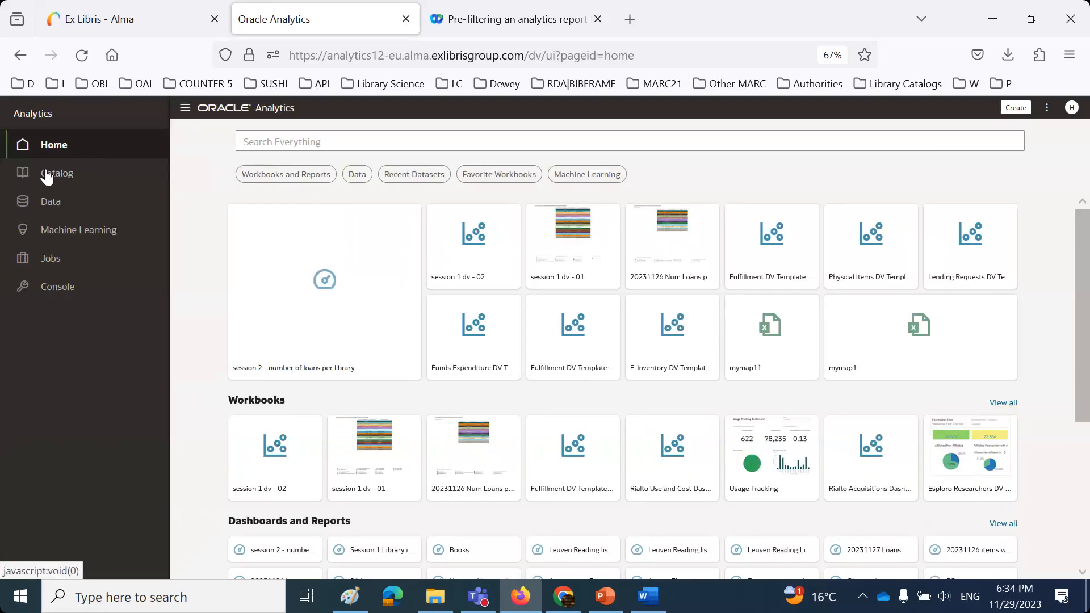
click(47, 175)
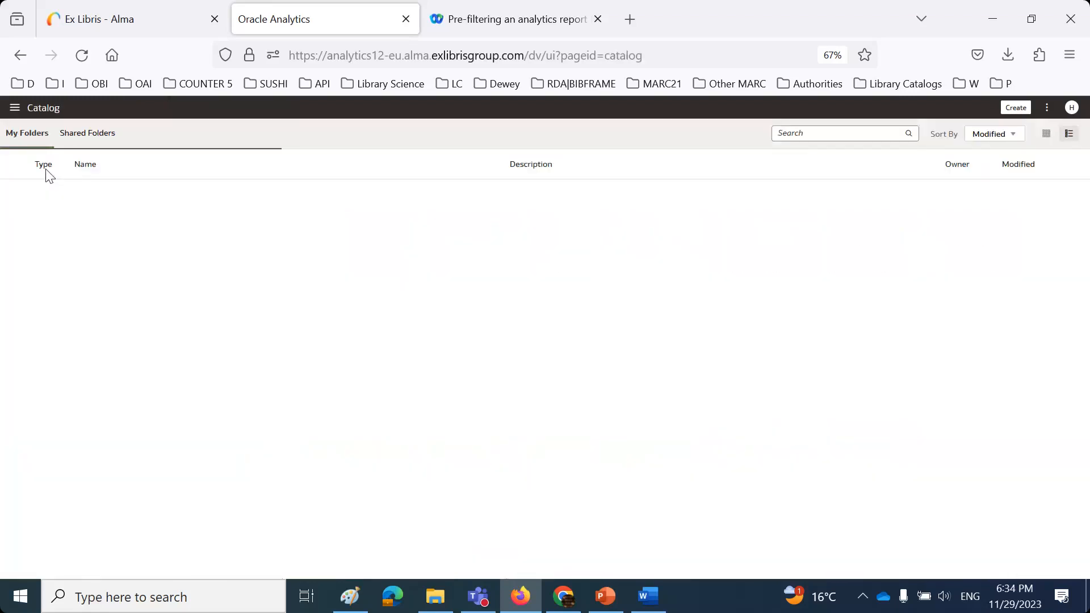
click(82, 138)
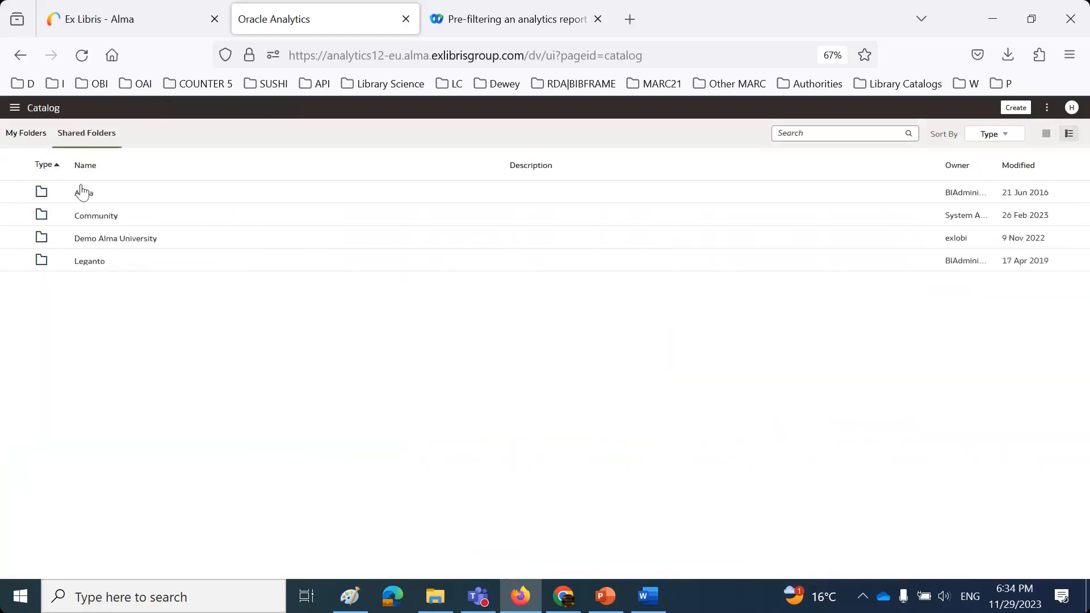
click(84, 196)
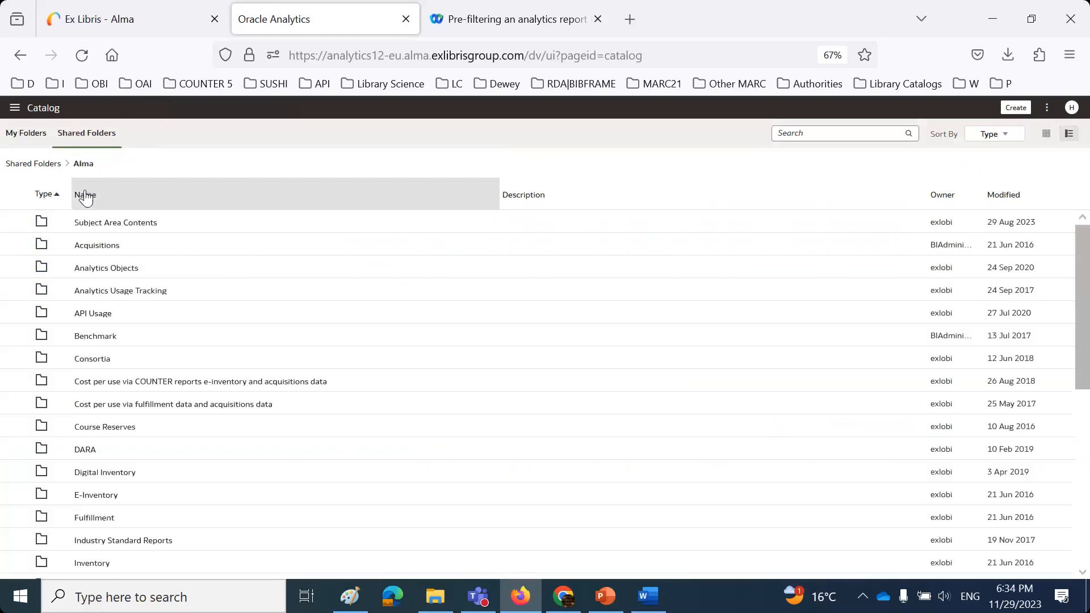
click(98, 226)
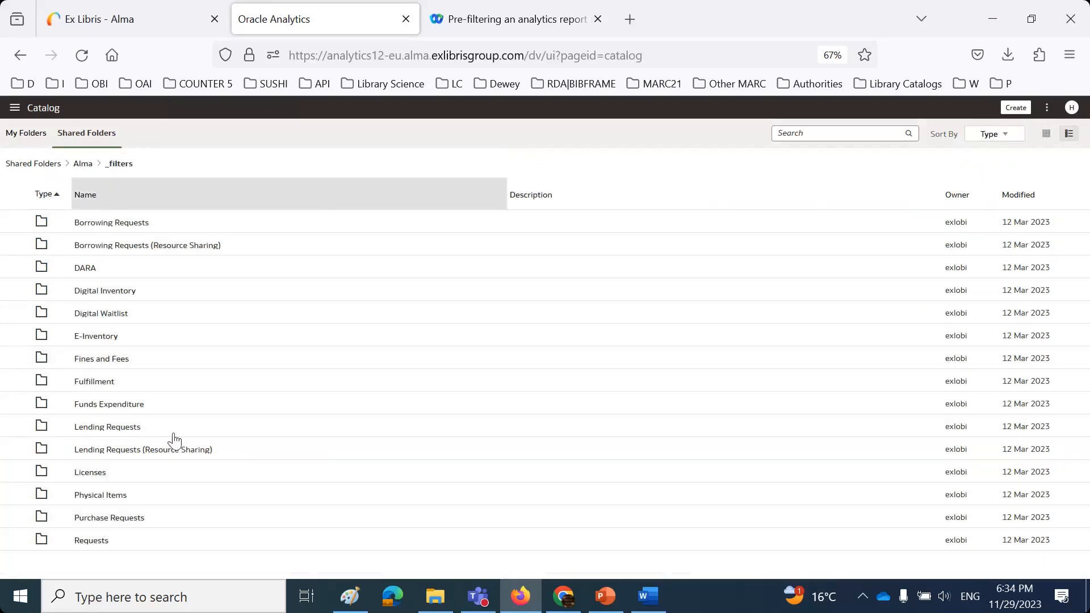
click(99, 499)
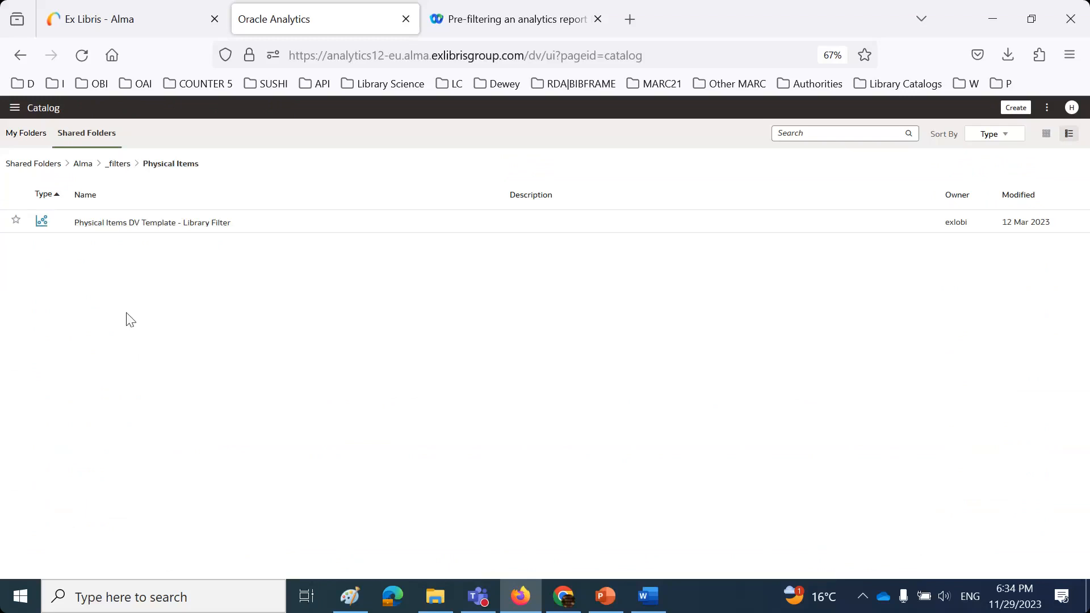
click(138, 228)
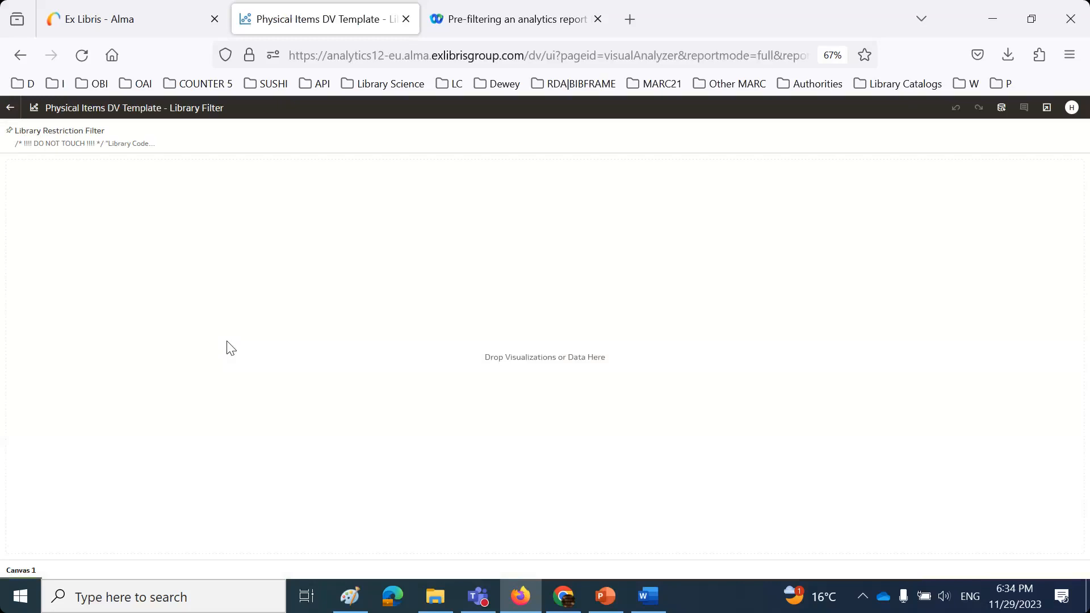
- Inspect the Library Restriction Filter's library code condition, then go back to the Physical Items folder
mouse_move(134, 148)
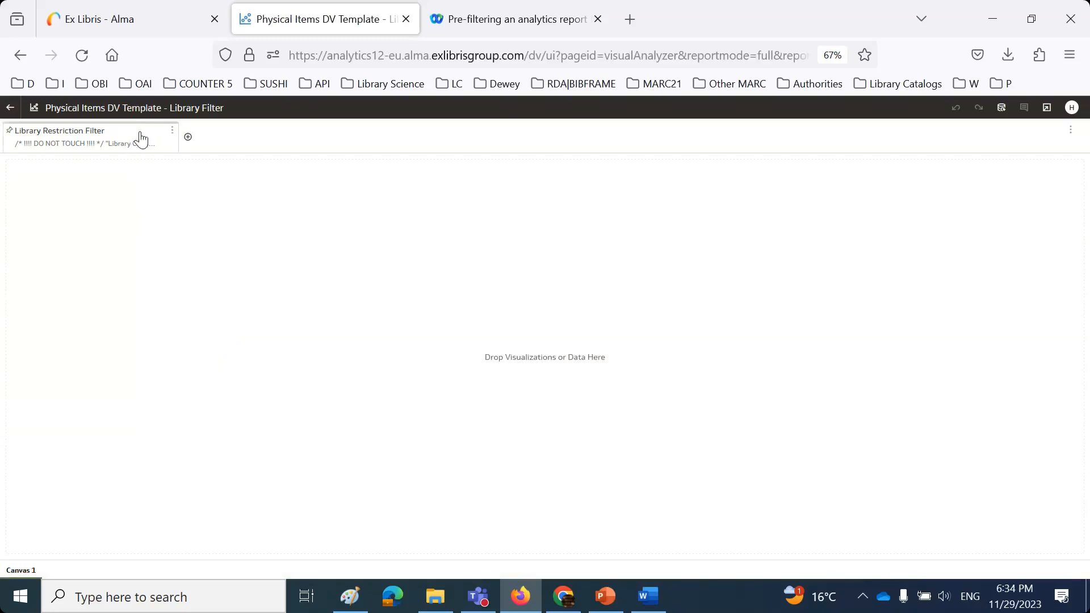
click(141, 139)
drag(317, 209, 118, 194)
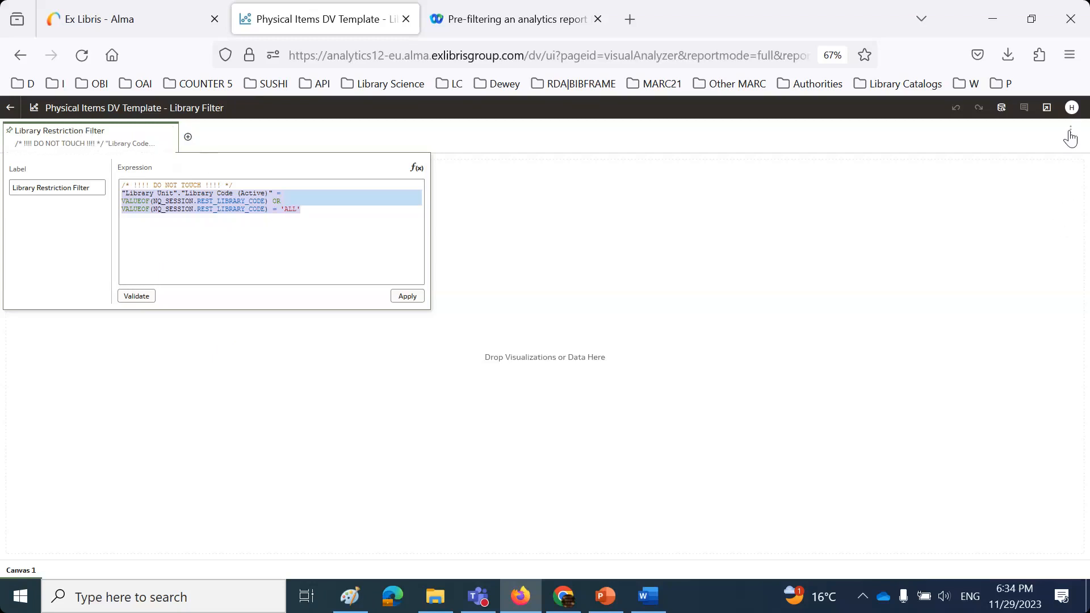
click(1071, 136)
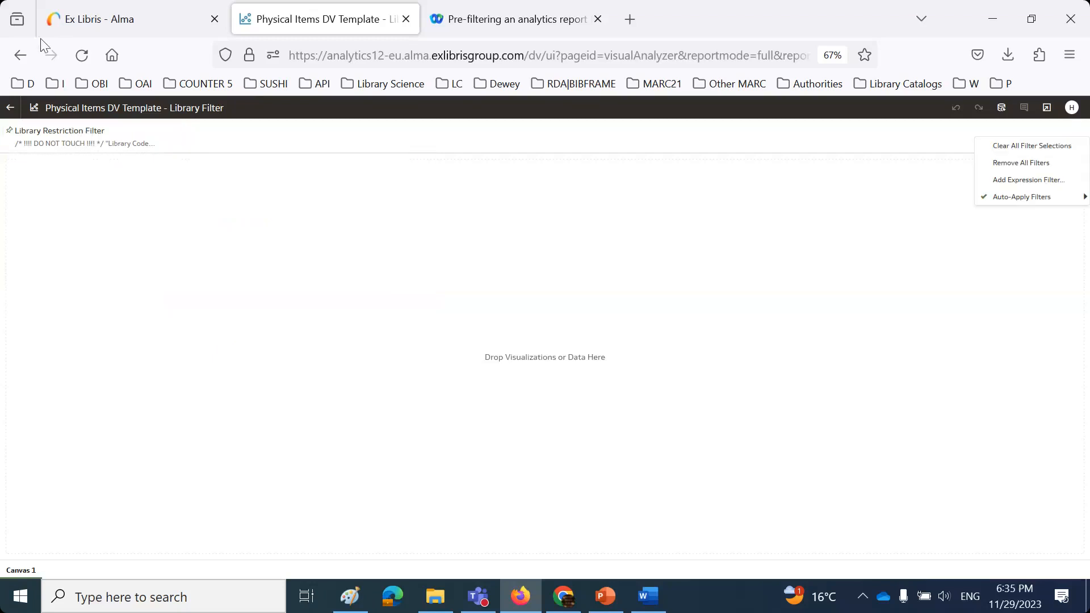
click(20, 55)
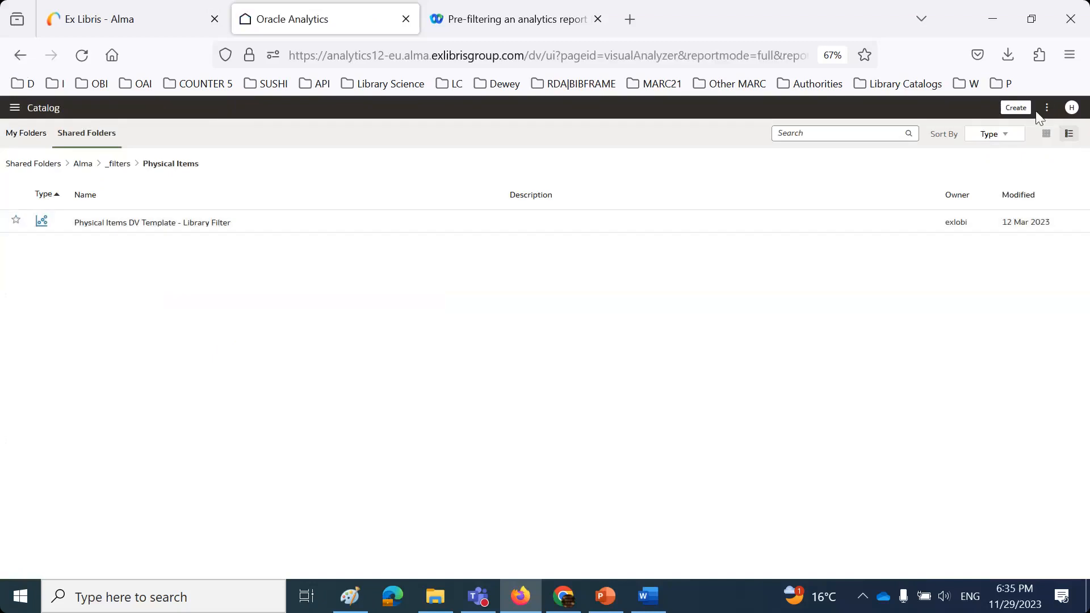
- Create a new workbook using the Physical Items subject area as its dataset
click(1016, 108)
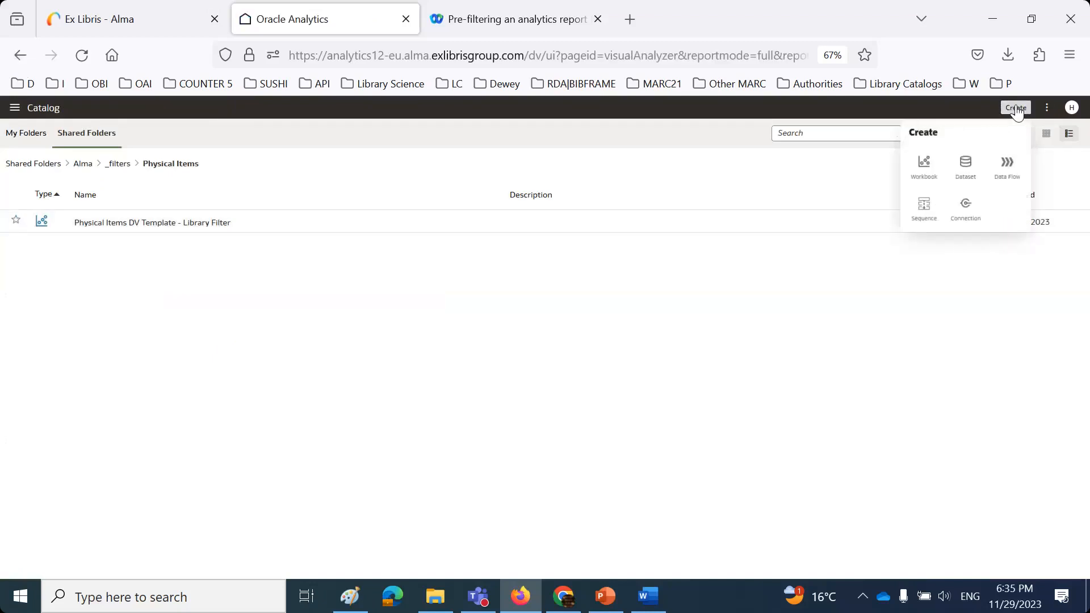
click(923, 169)
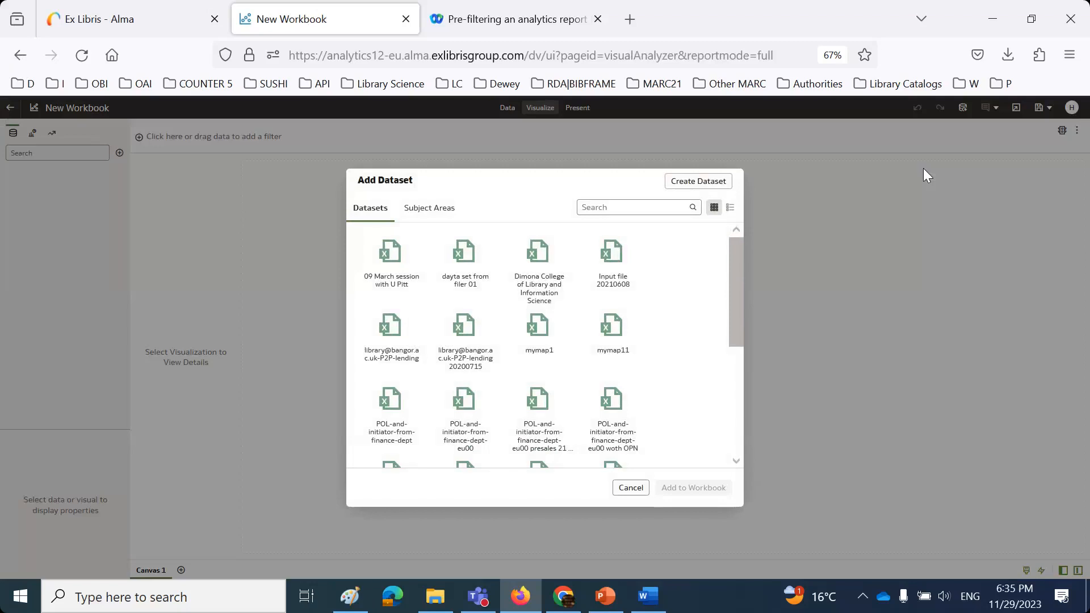
click(412, 214)
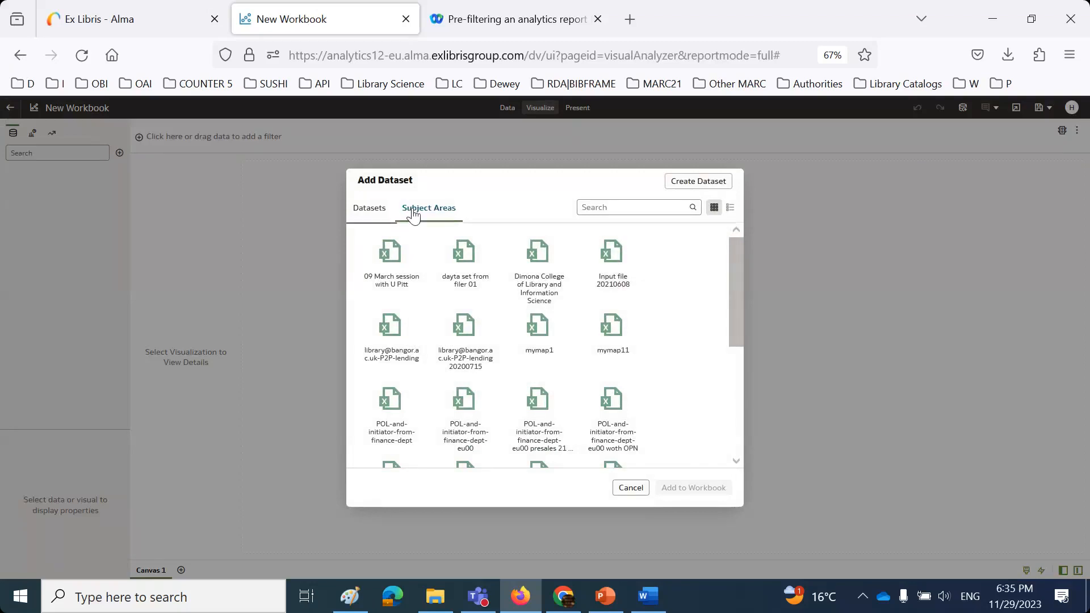
scroll(657, 342, down, 2)
scroll(658, 344, up, 2)
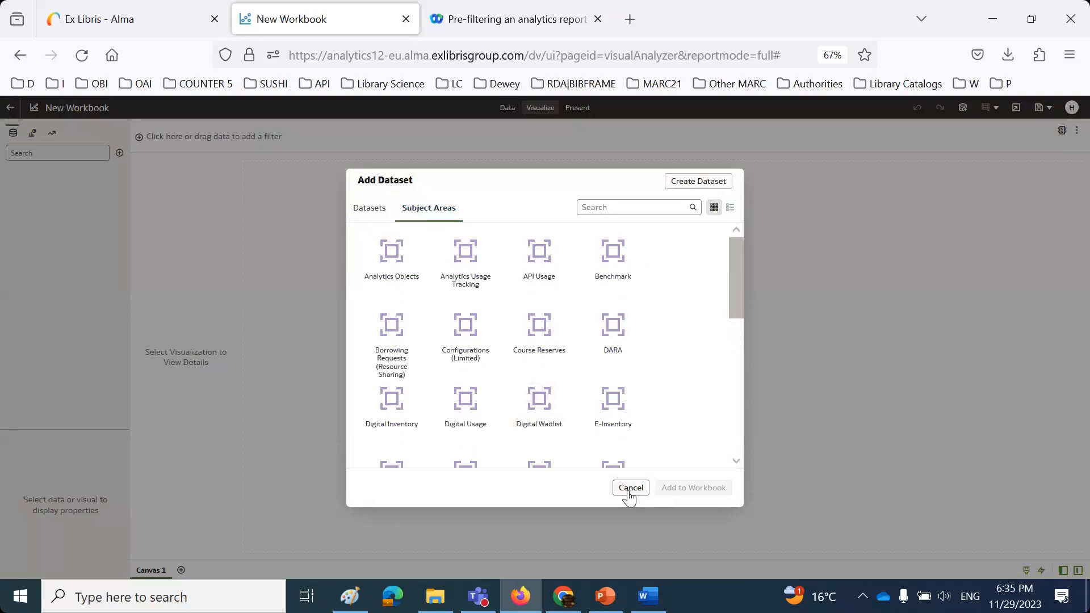
scroll(684, 365, down, 4)
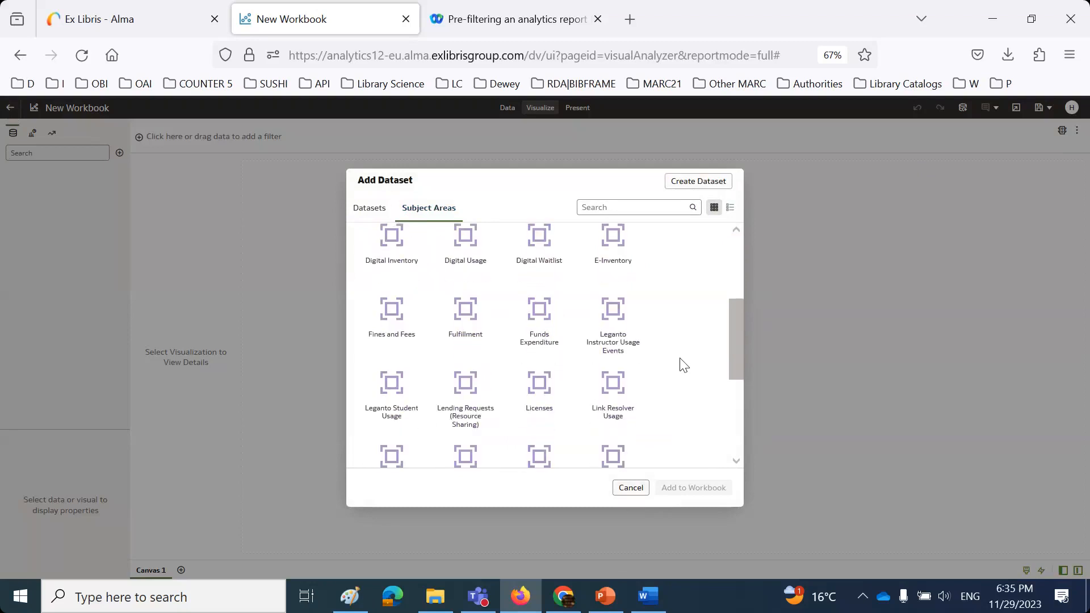
scroll(379, 334, down, 3)
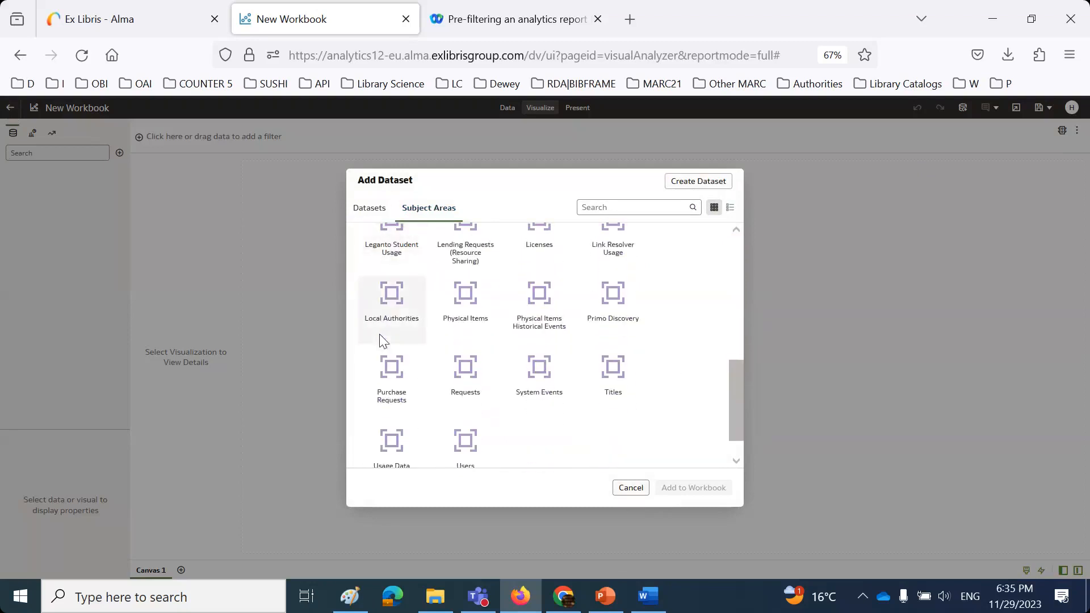
double_click(465, 299)
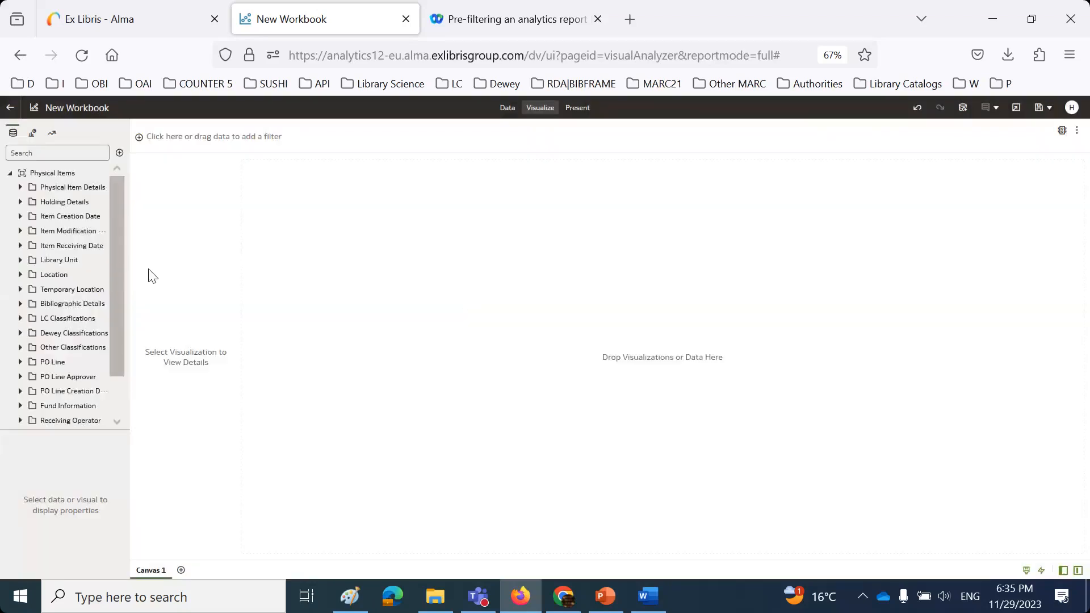
- Chart Num of Items by Library Code (Active), coloured by Library Name
drag(131, 272, 211, 272)
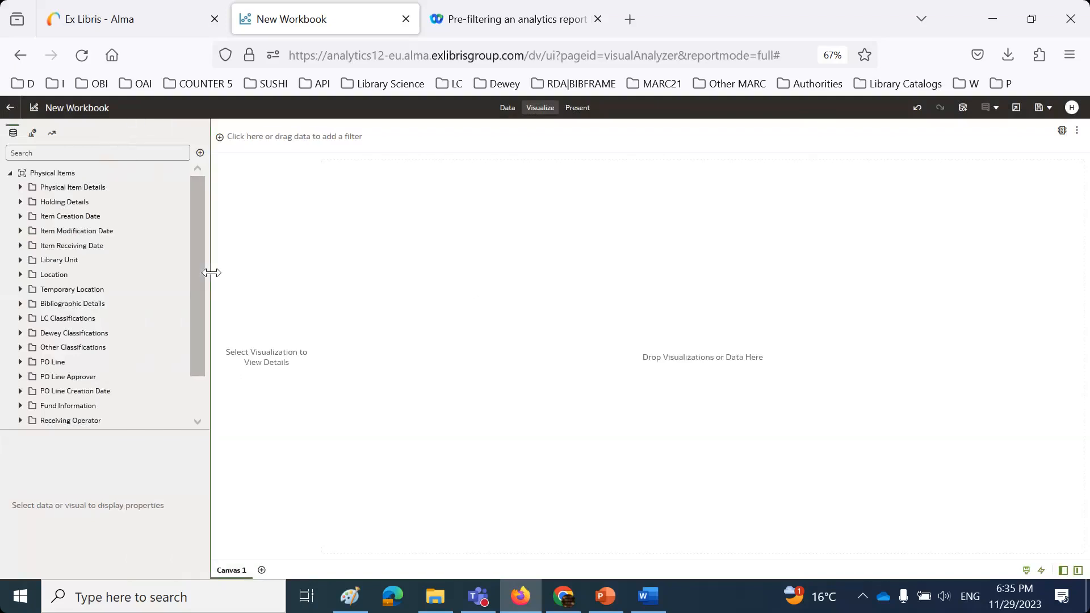
click(20, 188)
drag(77, 204, 731, 276)
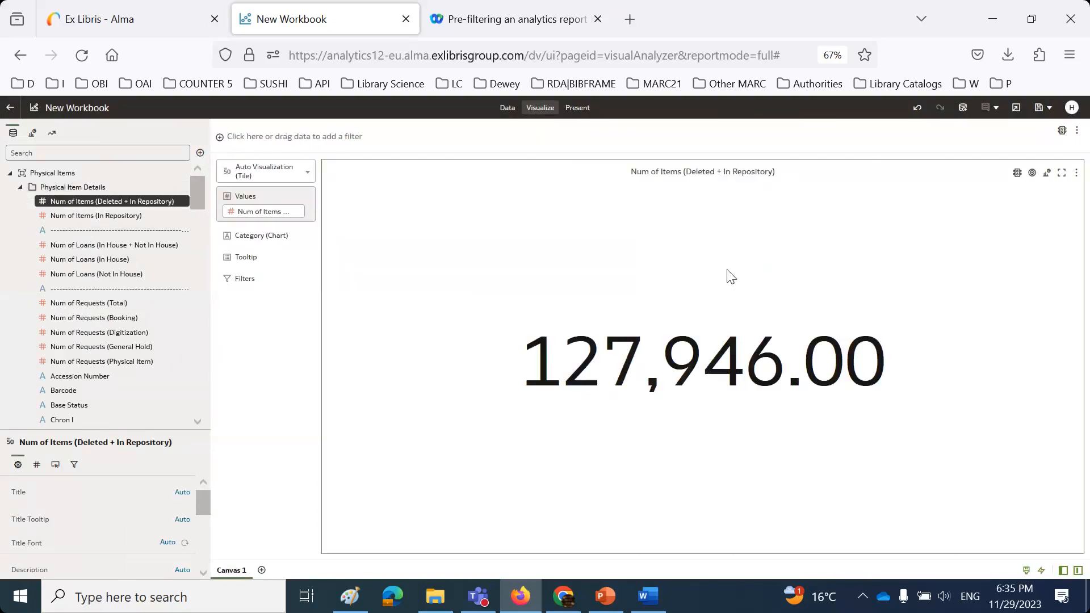
click(21, 187)
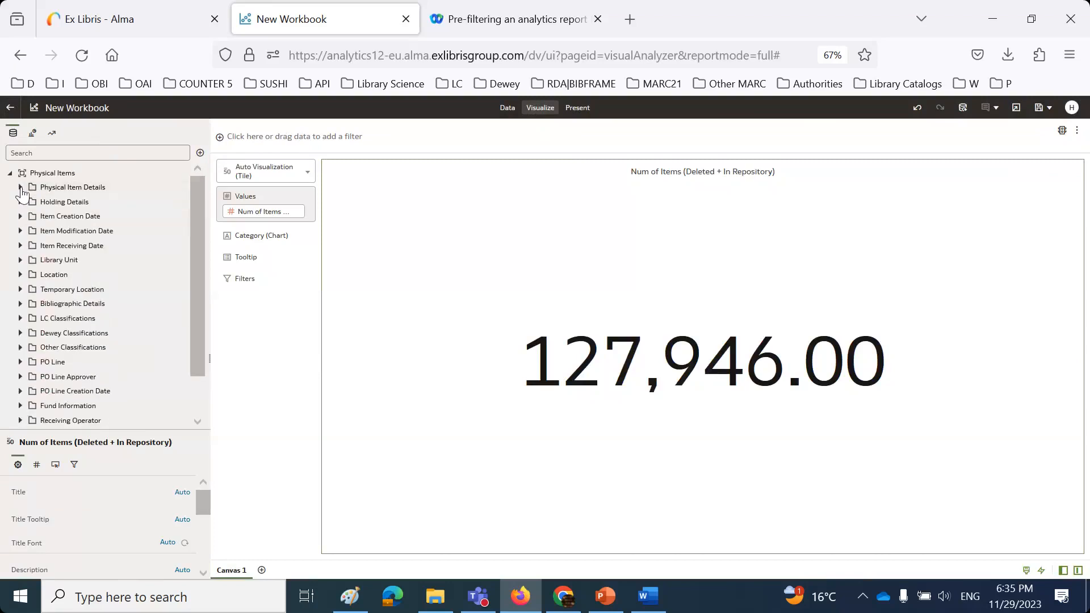
click(21, 260)
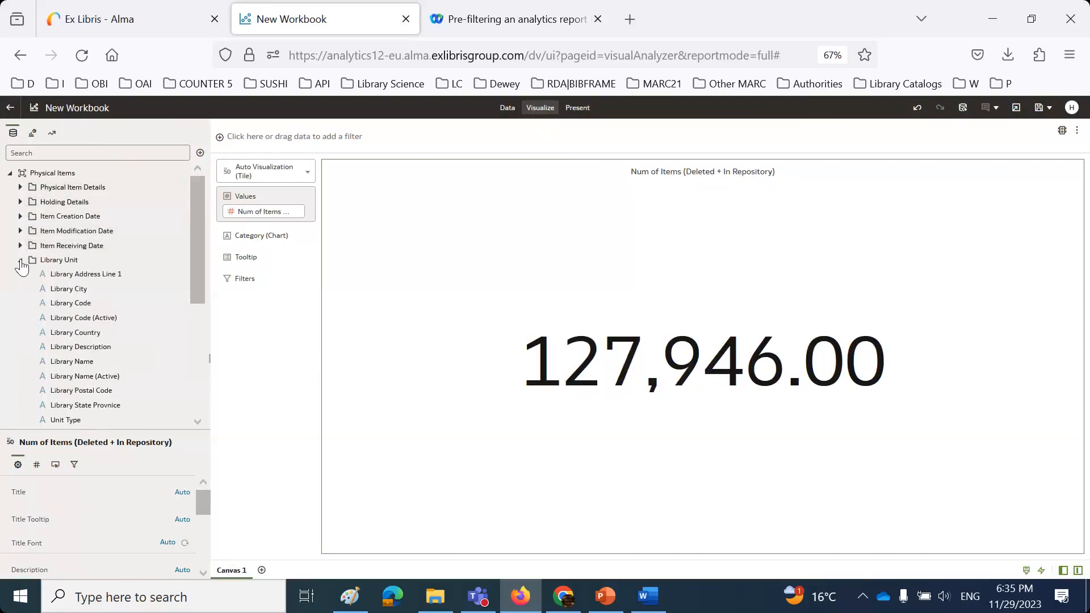
drag(71, 319, 589, 243)
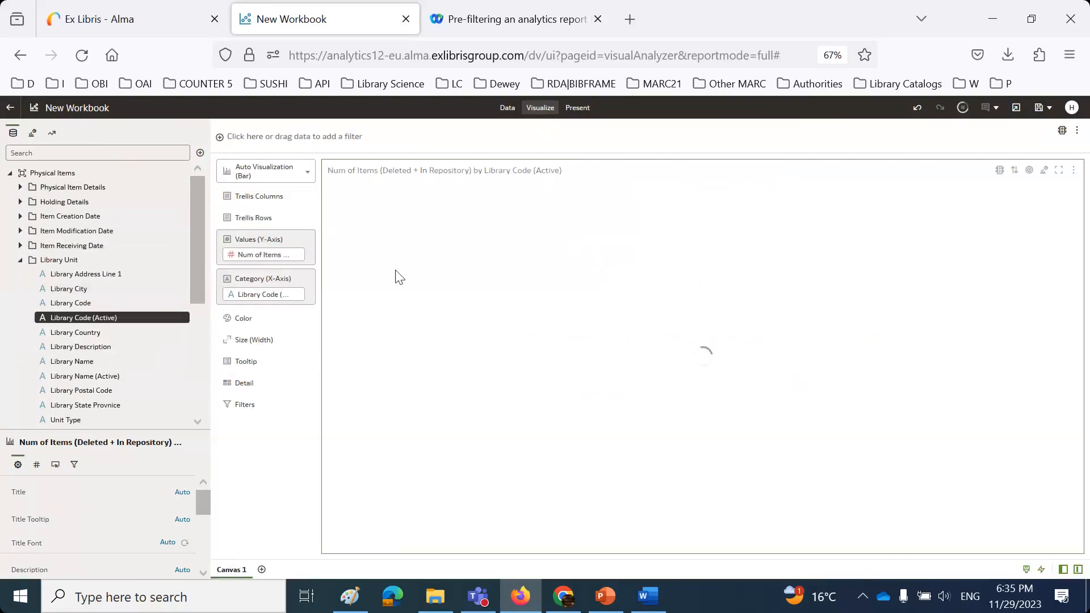
scroll(125, 344, down, 2)
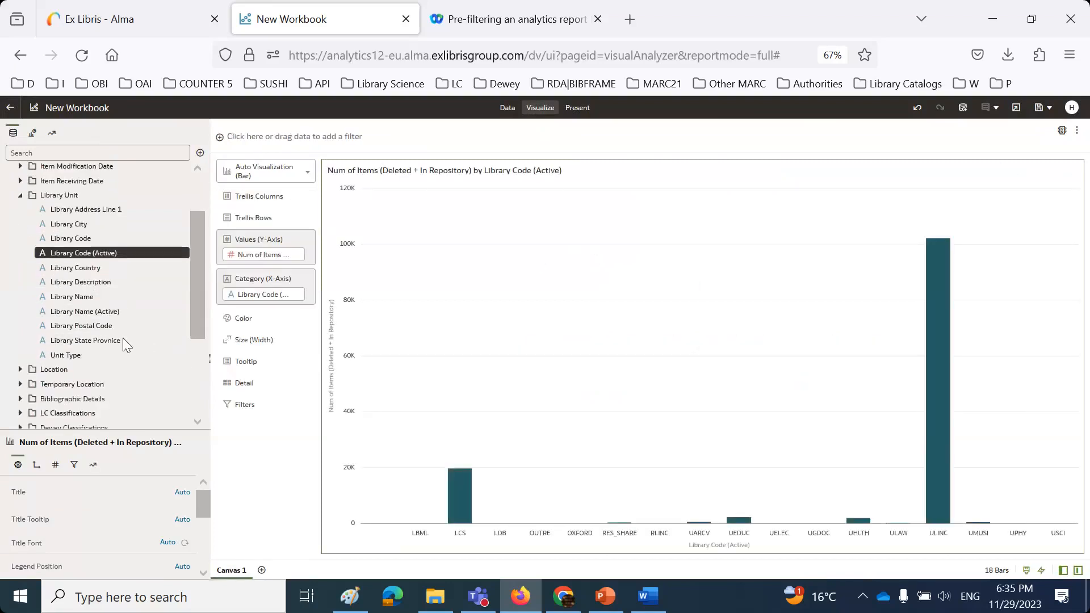
drag(85, 297, 530, 286)
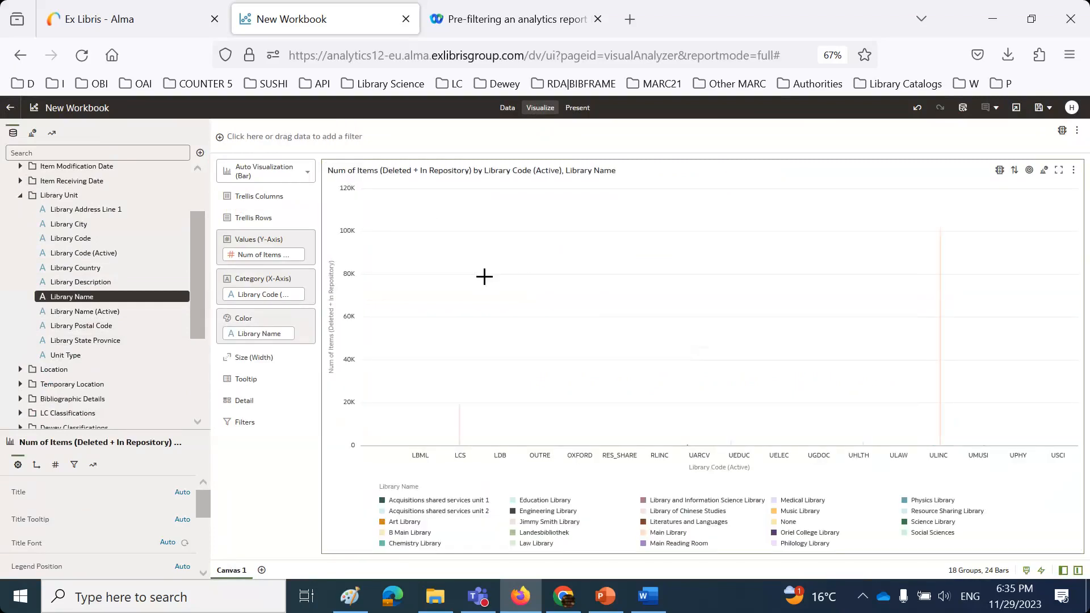
- Switch the visualization to a Table and sort it by Library Name A to Z
click(308, 172)
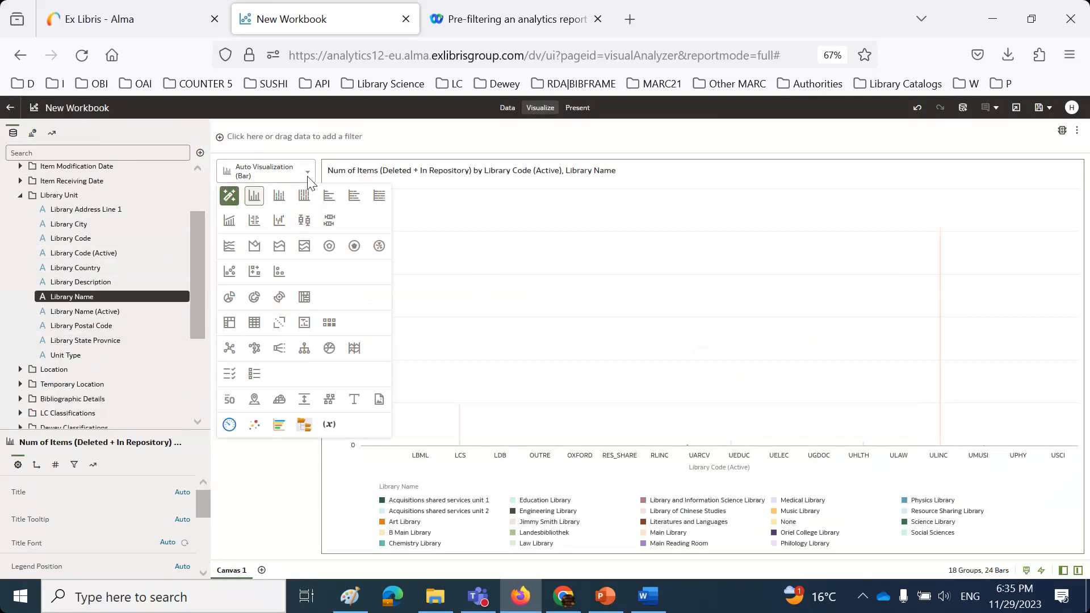
click(255, 322)
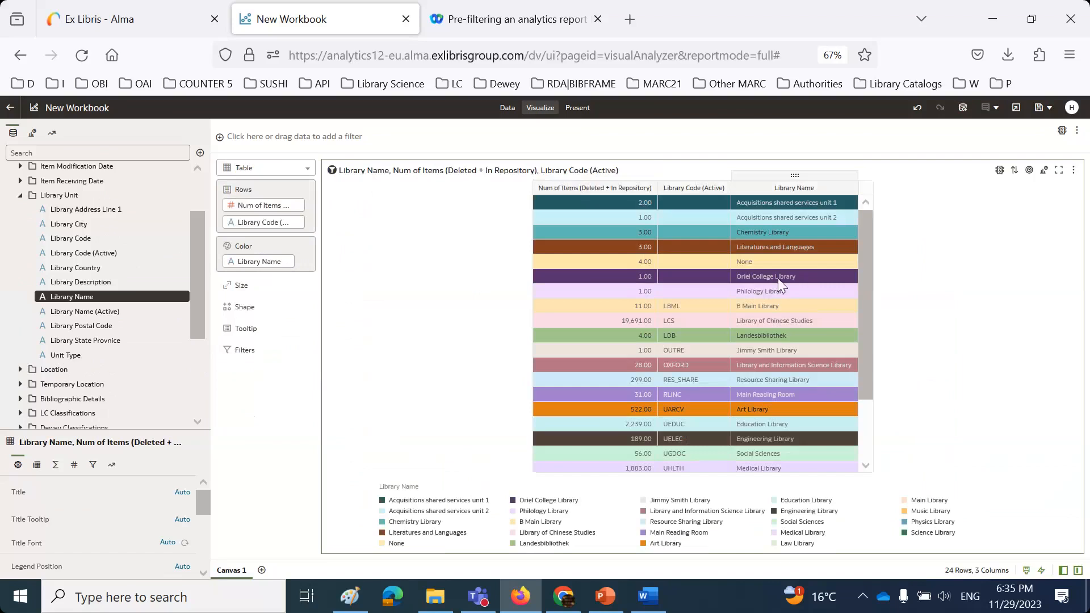
scroll(777, 278, down, 3)
scroll(781, 396, up, 3)
scroll(781, 395, down, 3)
scroll(781, 395, up, 3)
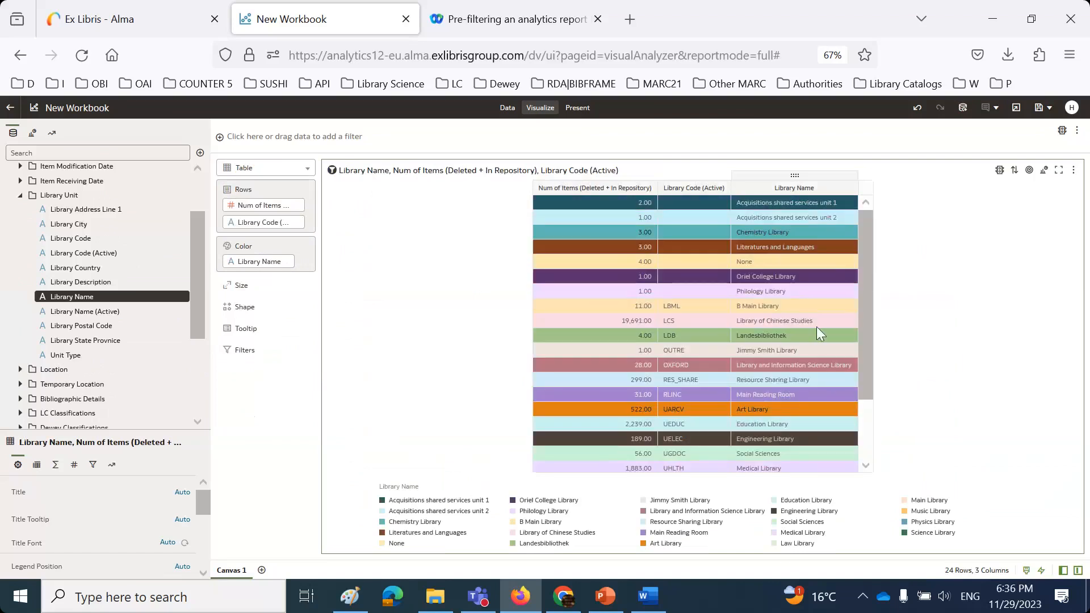
click(853, 187)
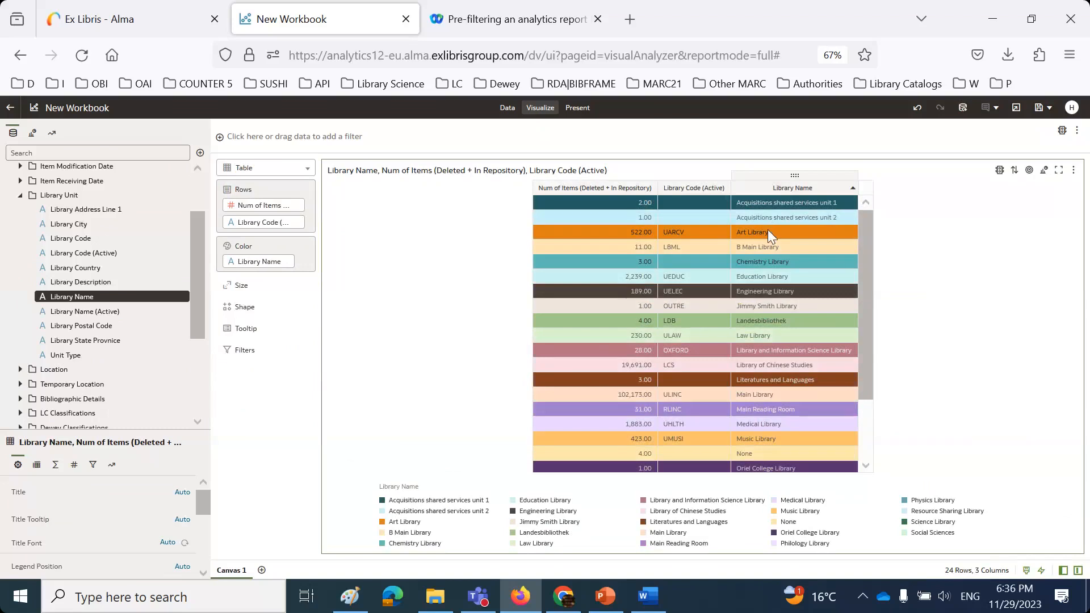
scroll(773, 270, down, 3)
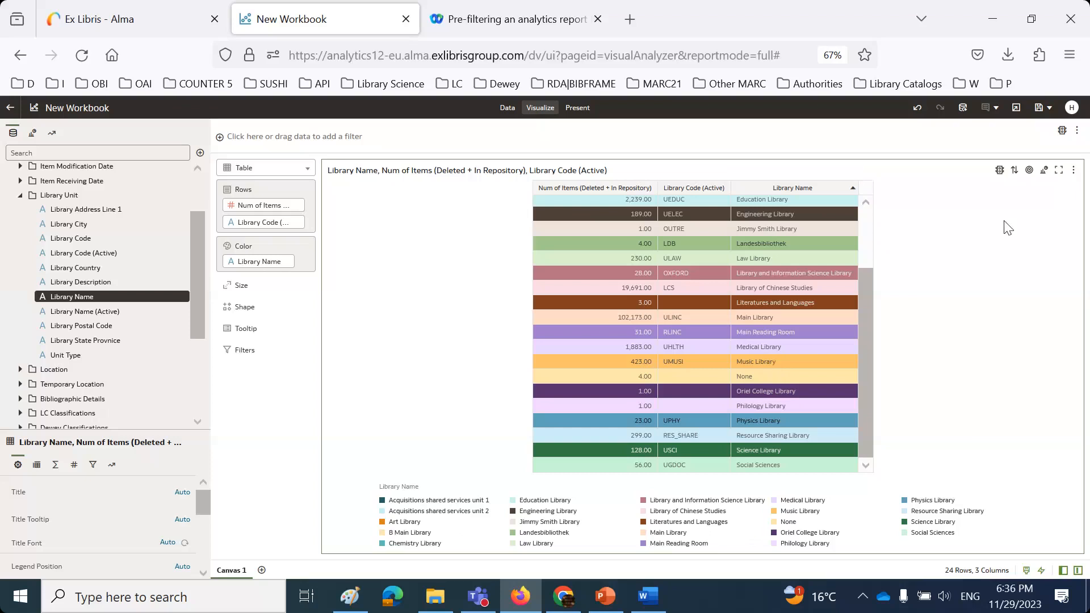
- Choose Shared Folders > Demo Alma University > Reports > Objects - DV and analytics > DV as save location
click(1038, 108)
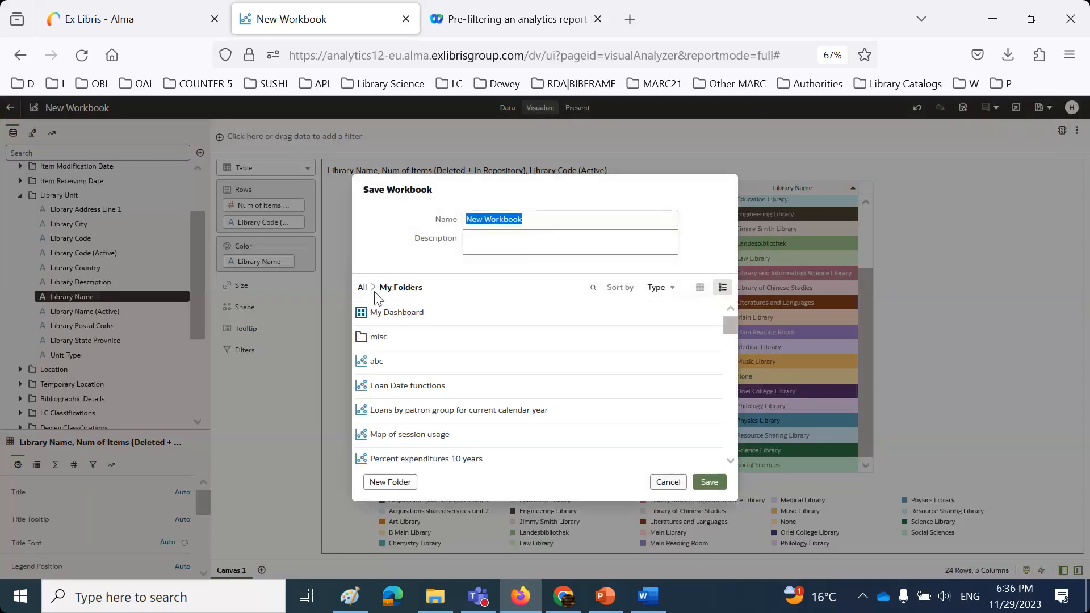
click(362, 288)
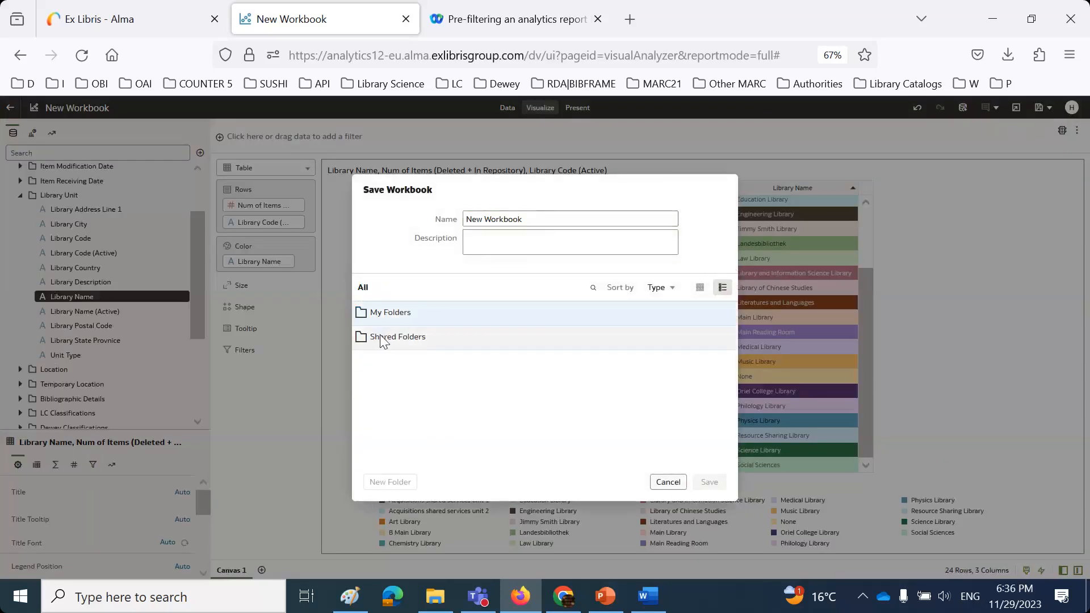
double_click(380, 336)
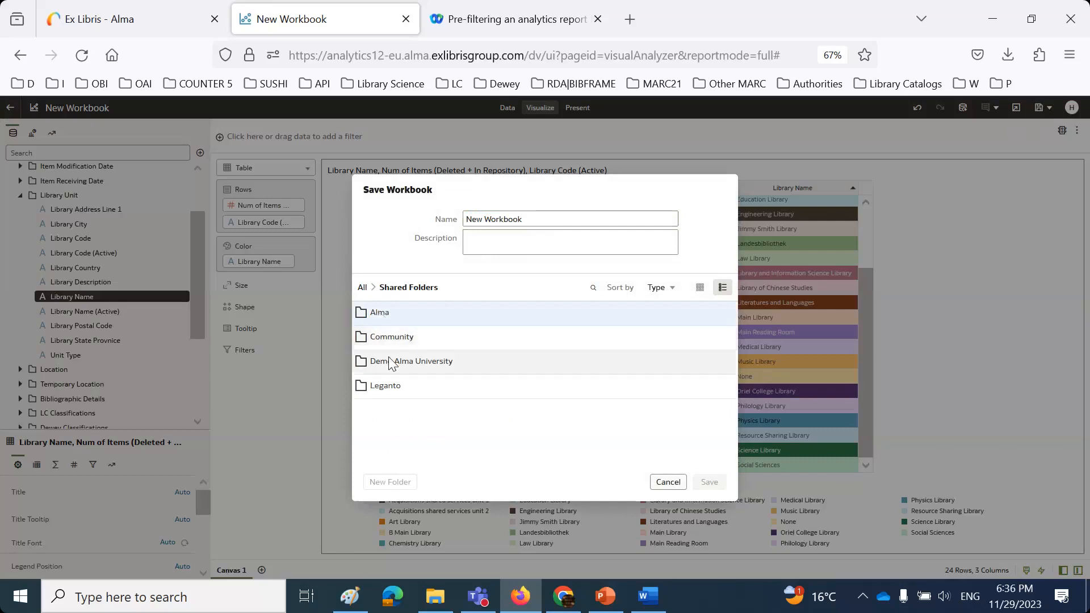
double_click(389, 358)
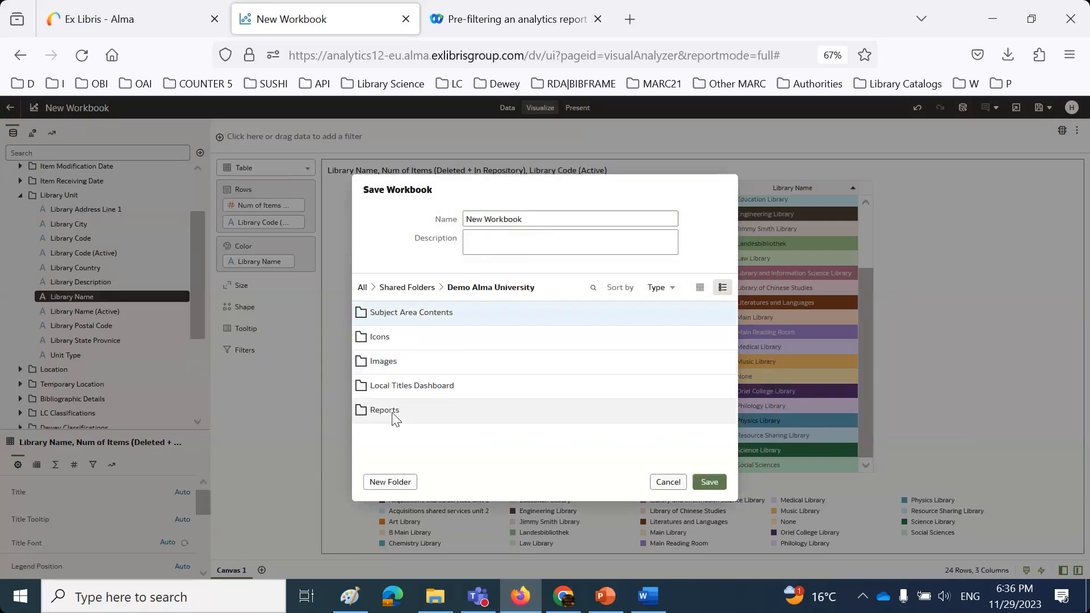
double_click(393, 414)
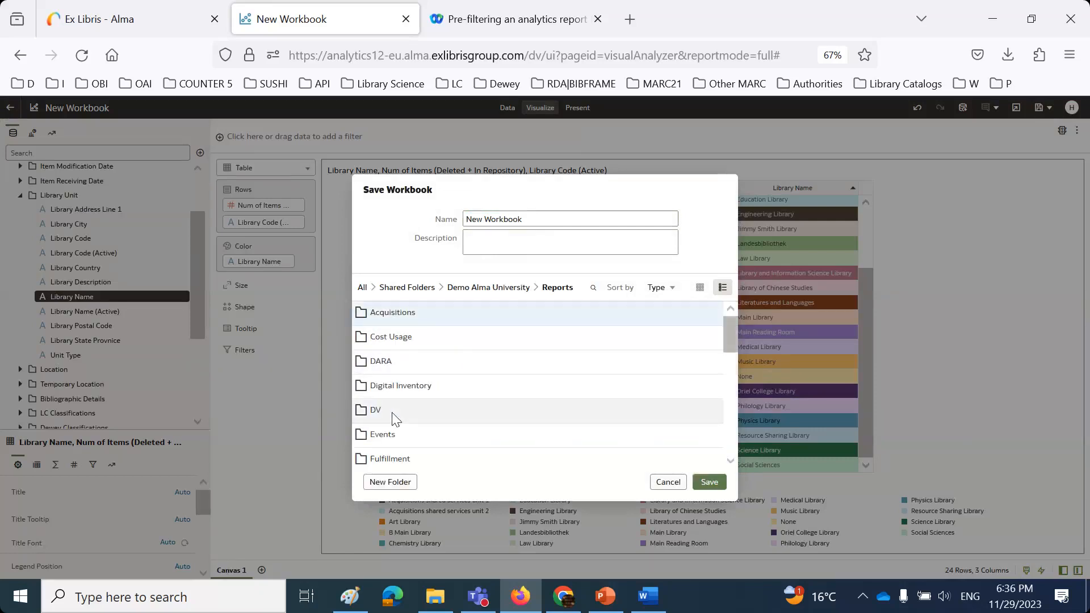
scroll(431, 429, down, 3)
double_click(418, 427)
click(382, 316)
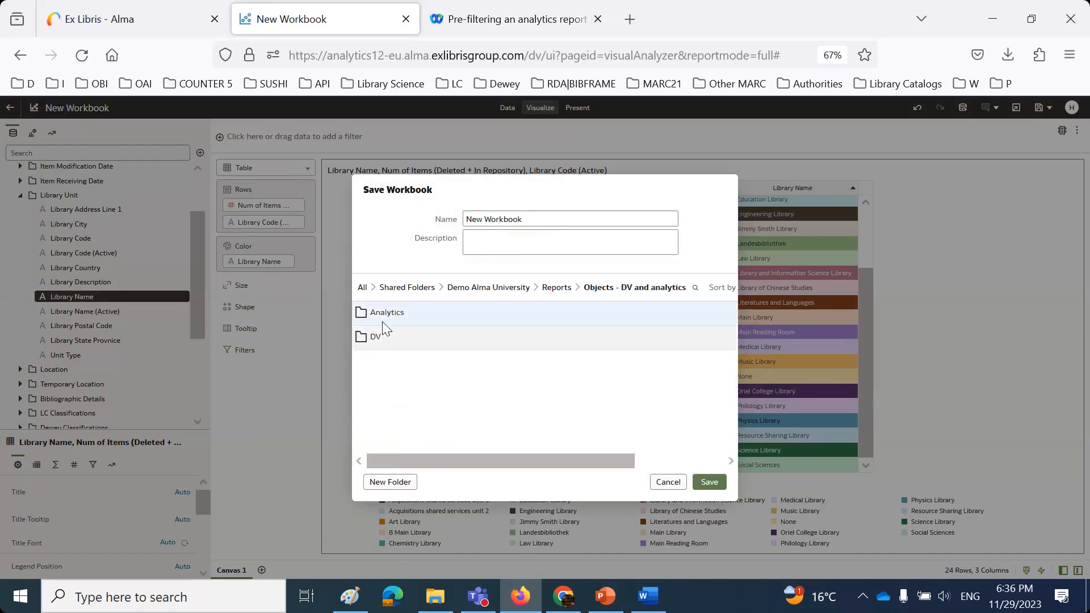
double_click(376, 338)
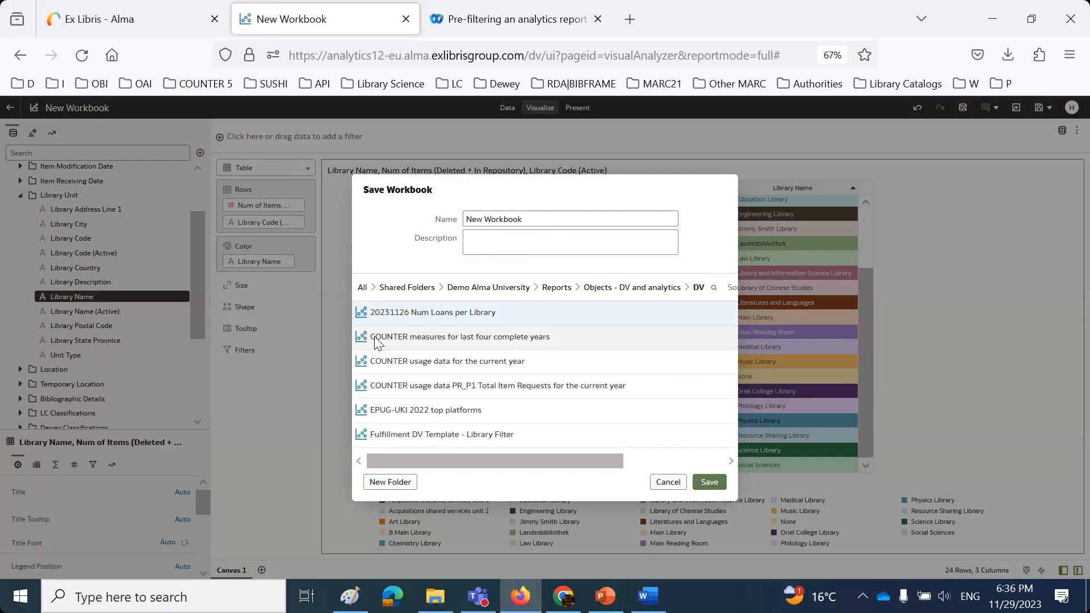
- Name the workbook 'session 2 DV items in libraries' and save it
drag(545, 219, 450, 212)
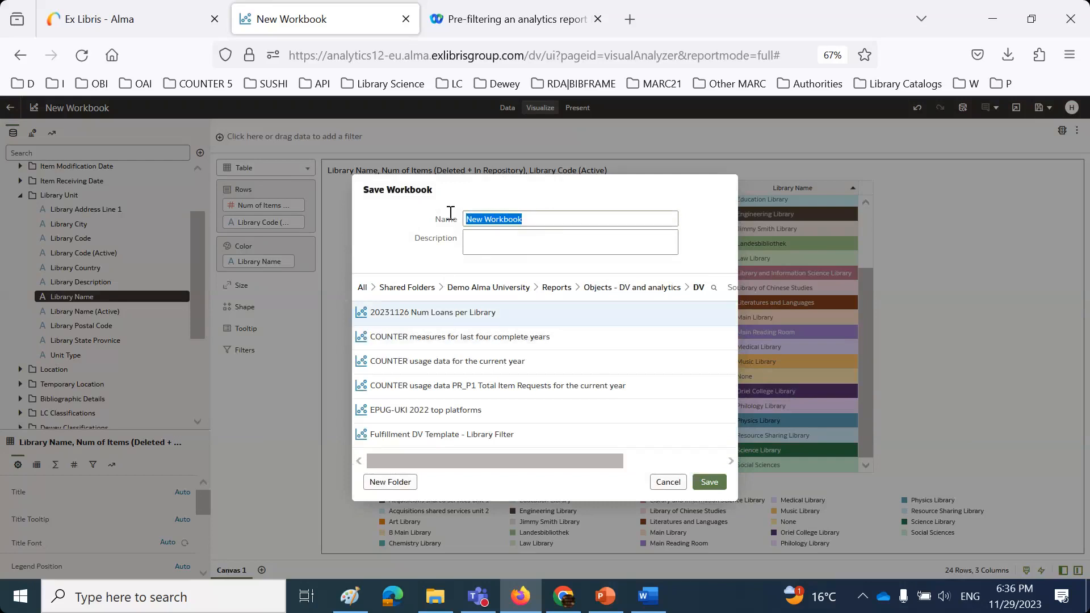
text(session)
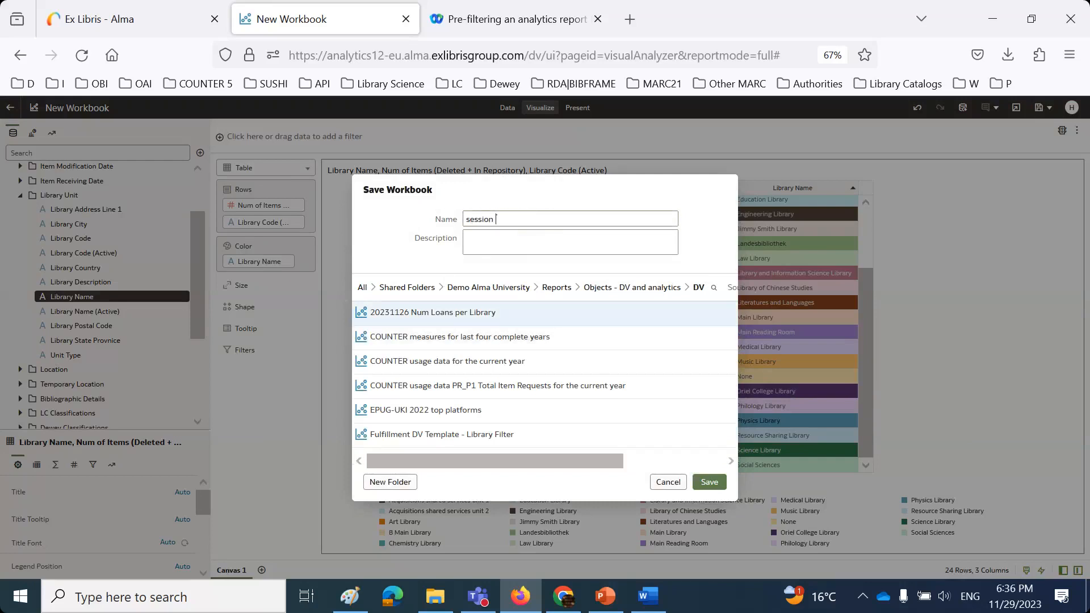
text( 2 DV items in libraries)
click(710, 482)
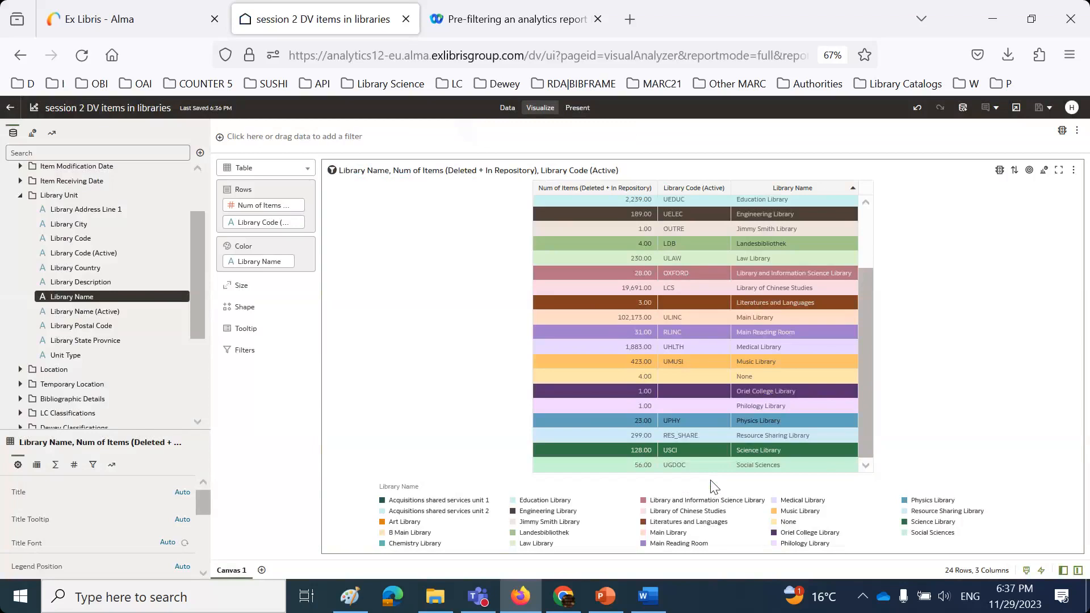
- In Alma, open the Analytics Object List and start adding a new Alma Analytics Object
click(100, 21)
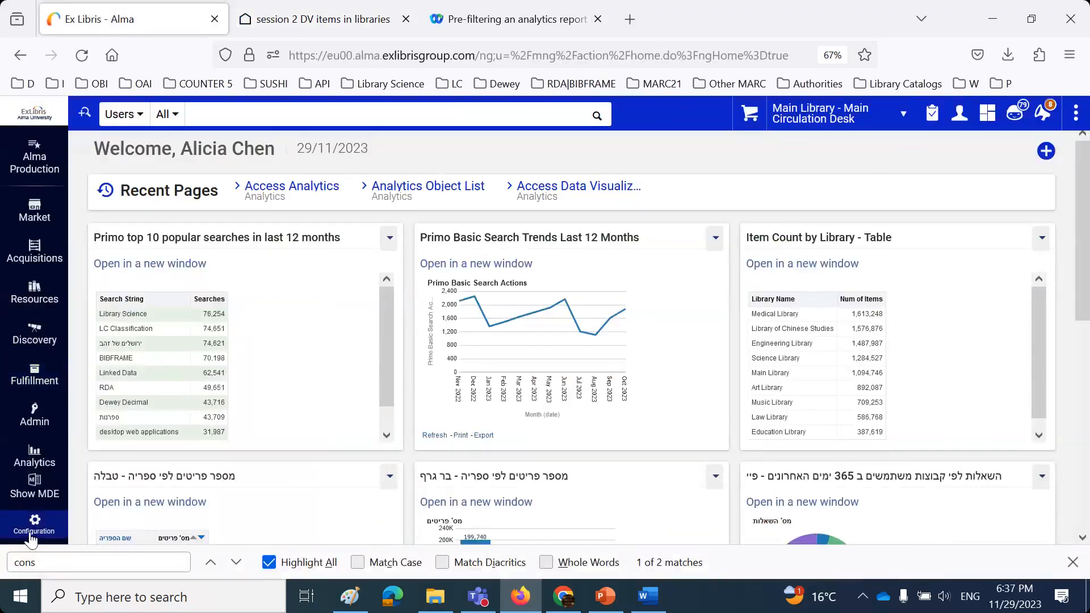
click(31, 459)
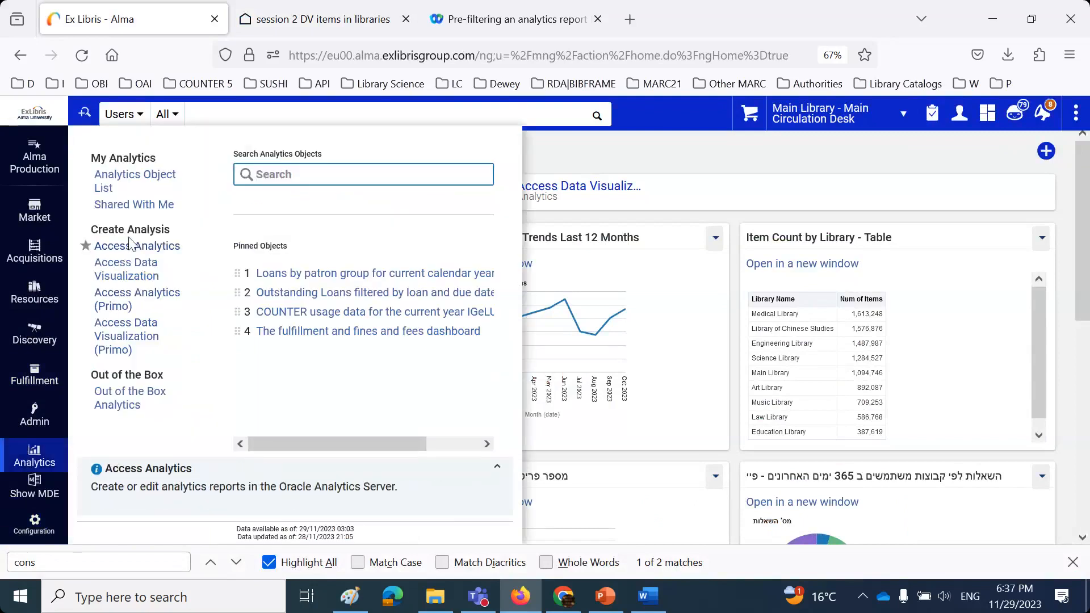
click(134, 179)
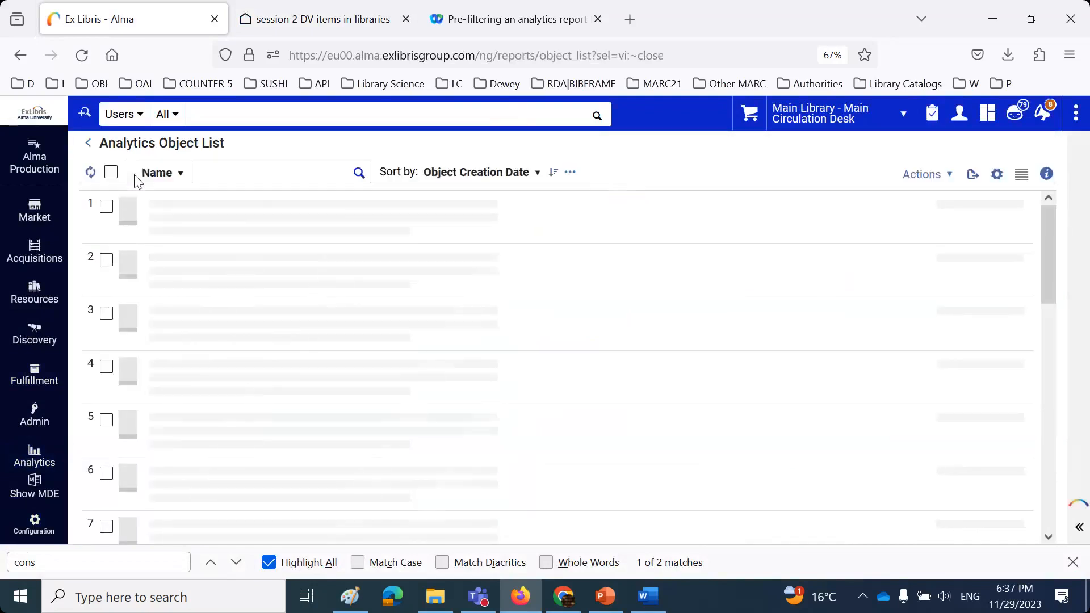
click(942, 173)
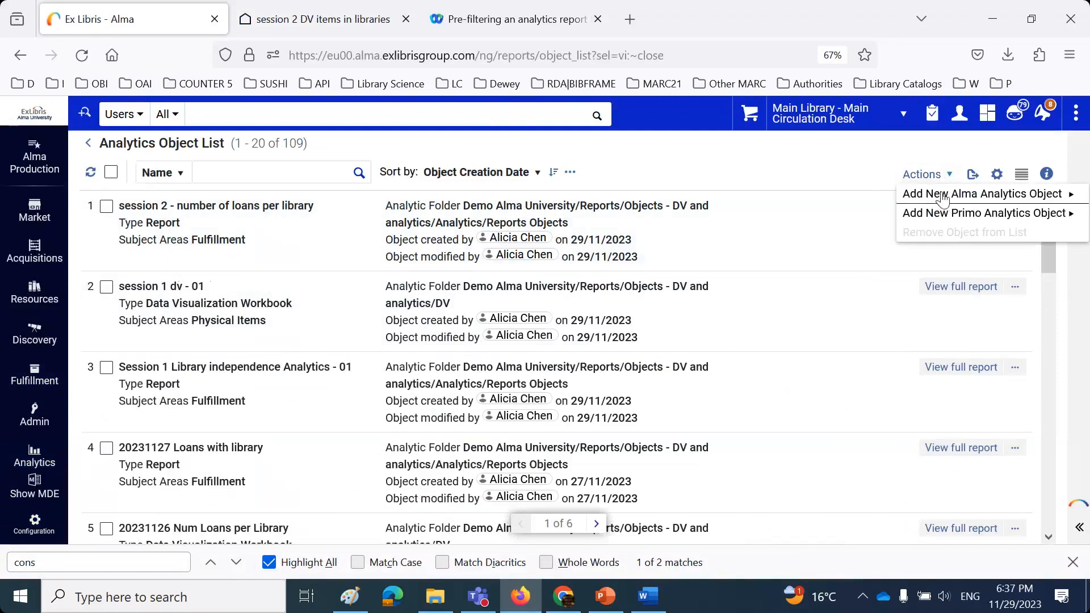
click(942, 196)
- Select the DV and analytics/DV folder and the 'session 2 DV items in libraries' report, then save
click(811, 250)
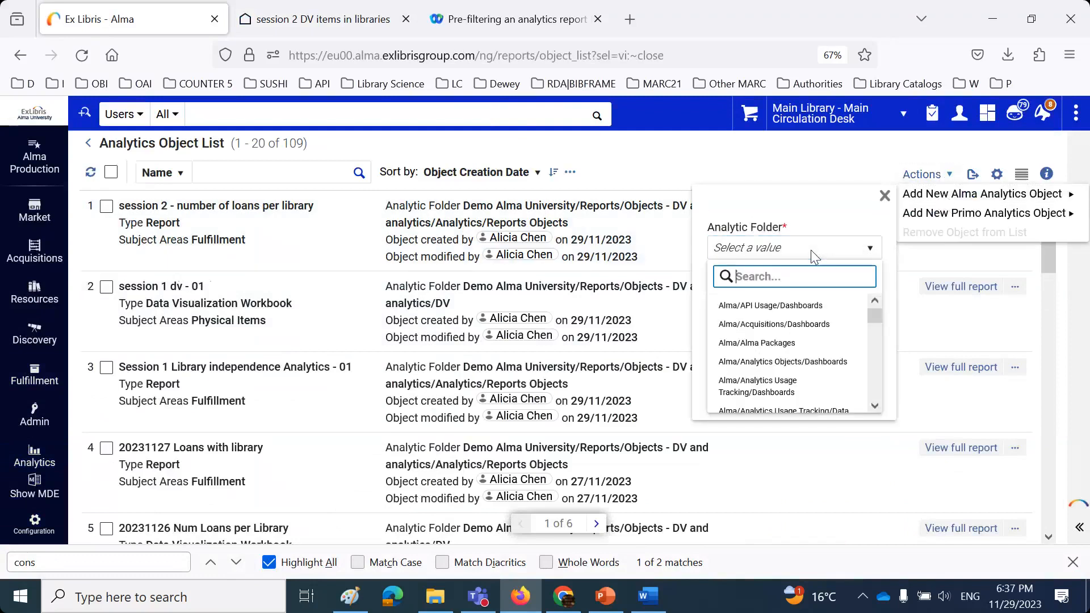
text(DV)
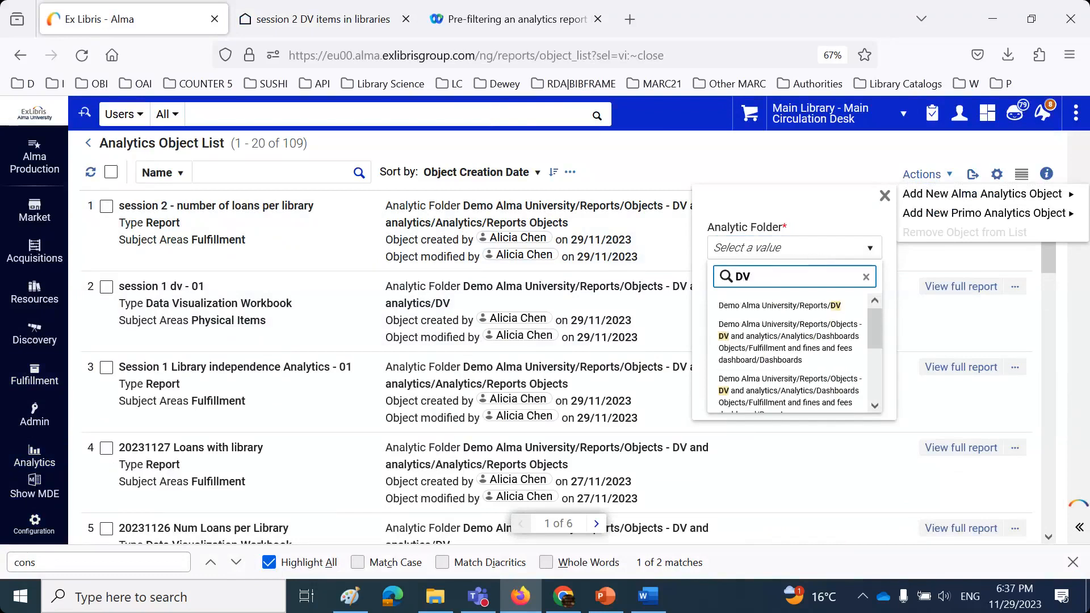
scroll(774, 321, down, 2)
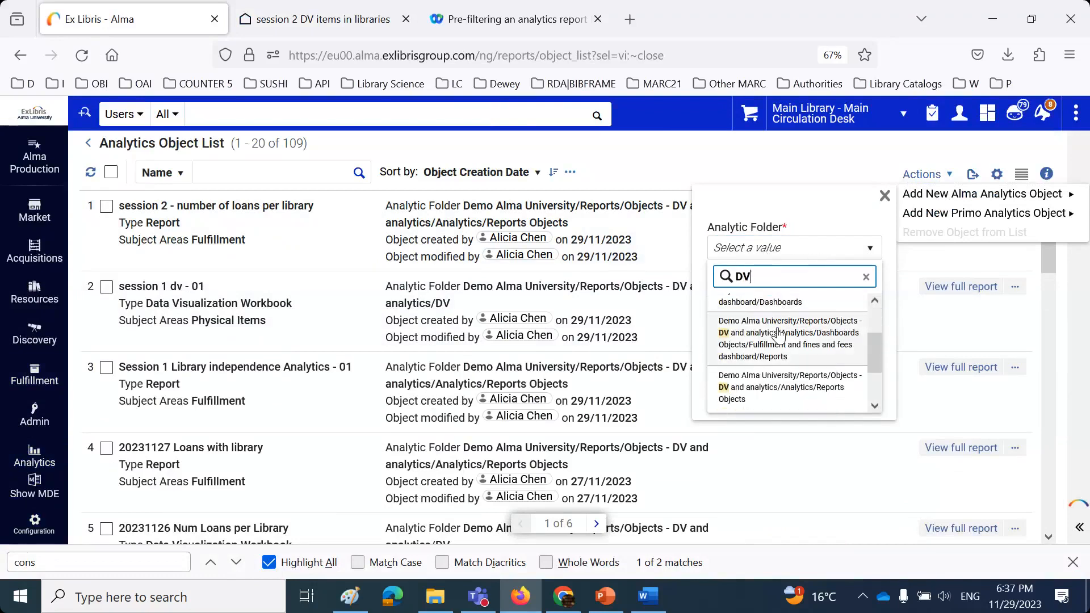
scroll(777, 335, down, 2)
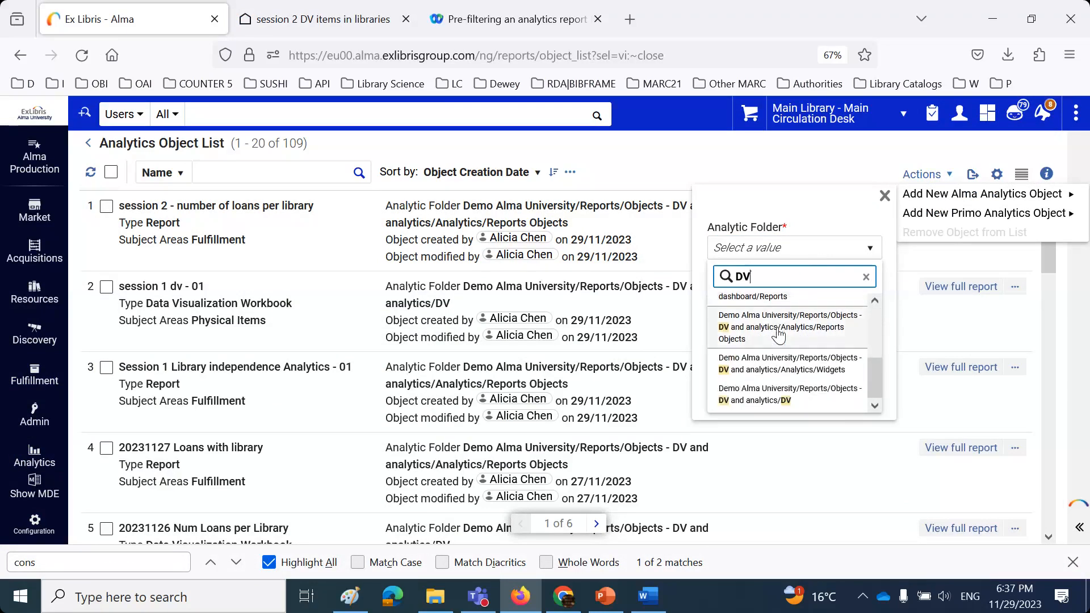
click(780, 395)
click(775, 307)
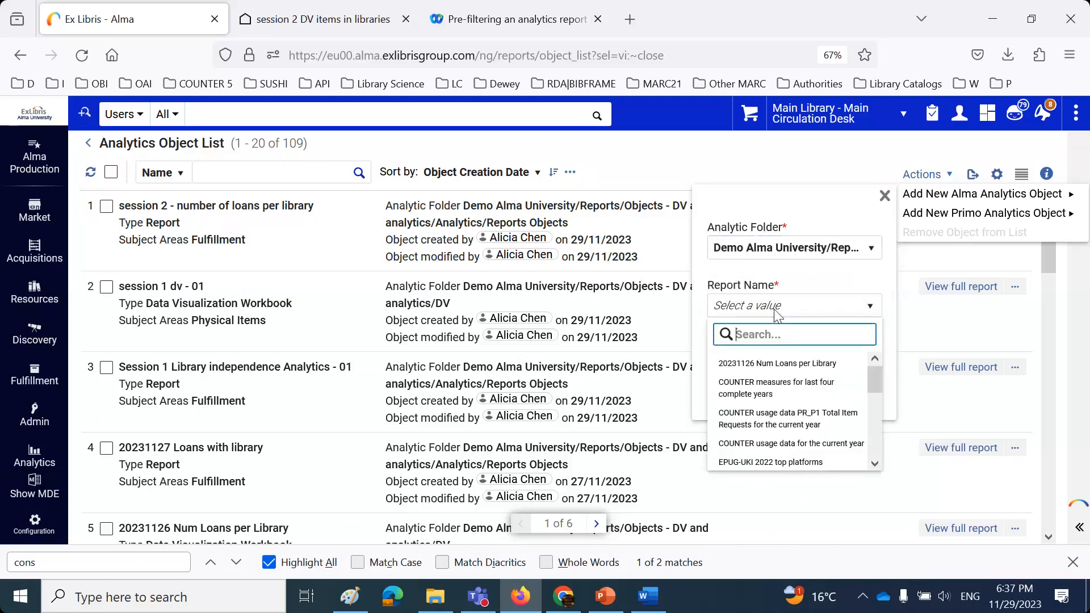
text(sess)
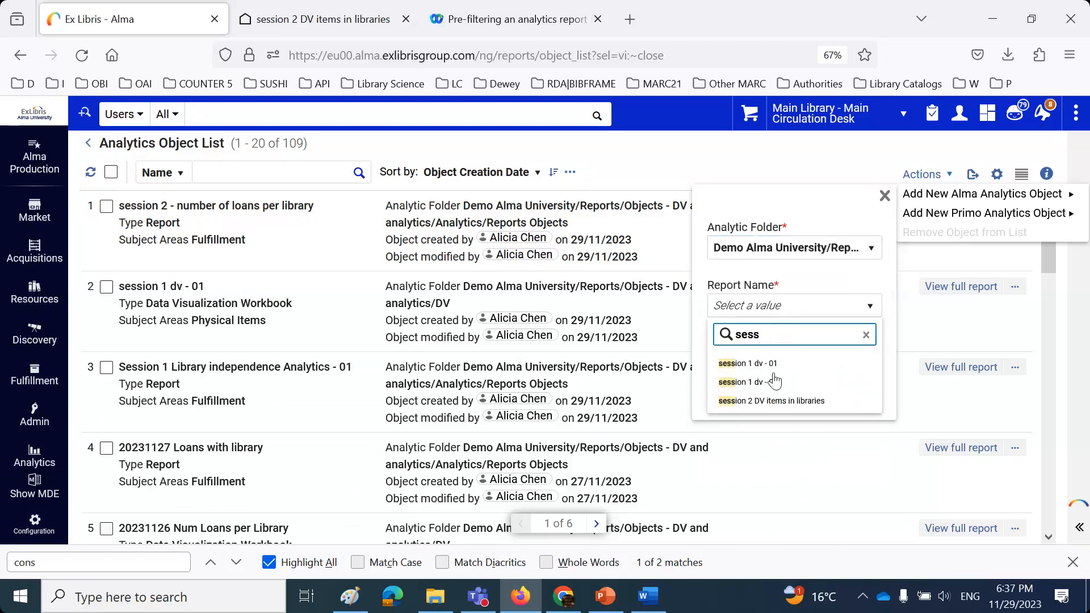
click(781, 401)
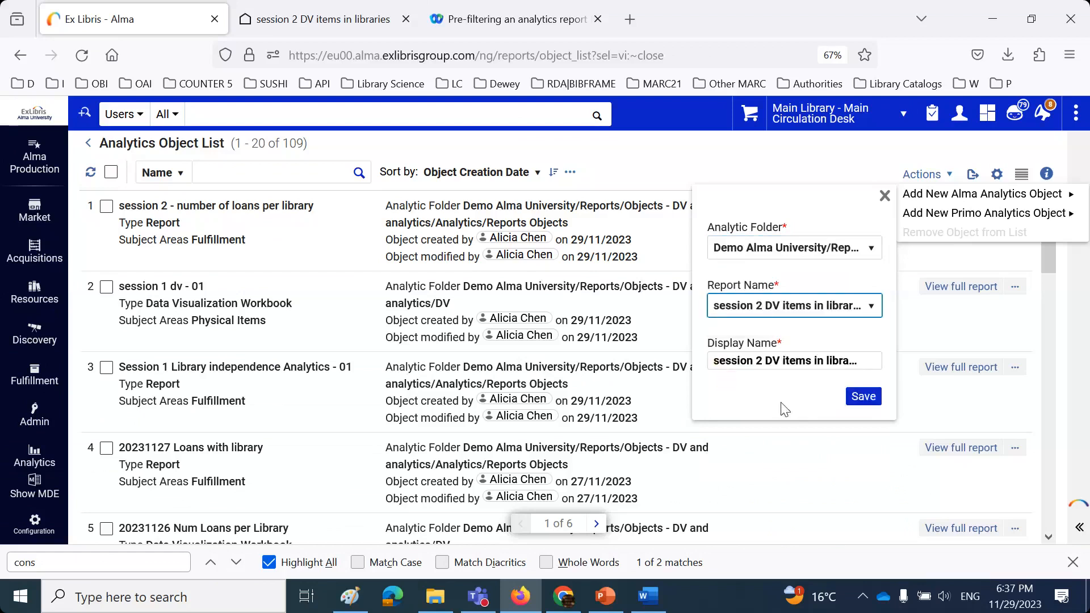
click(864, 401)
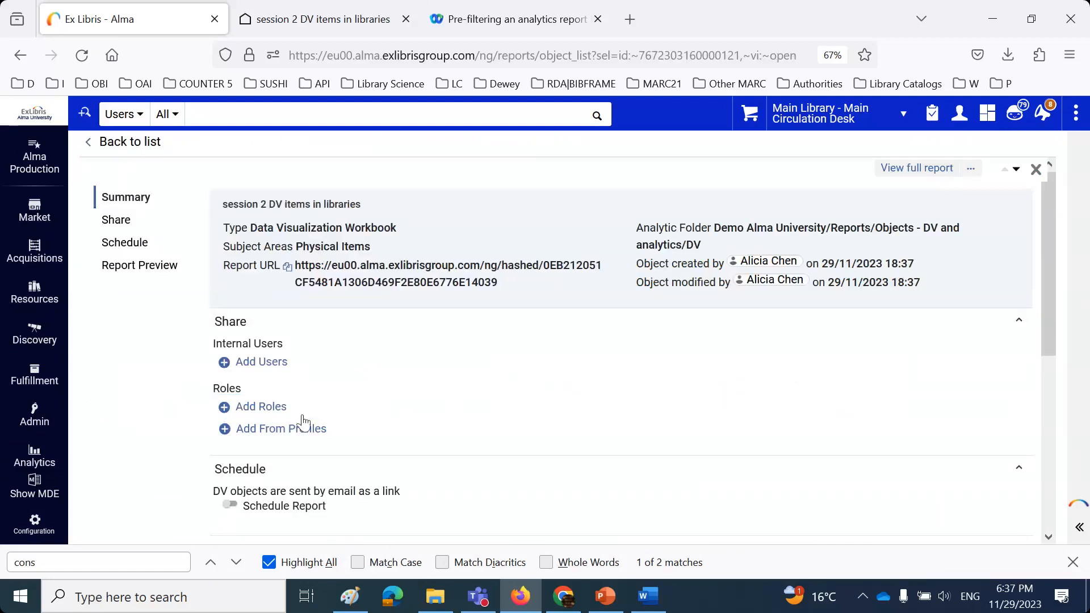
- Share the workbook with Fulfillment Services Manager, Fulfillment Services Operator and Fulfillment Administrator roles
click(274, 408)
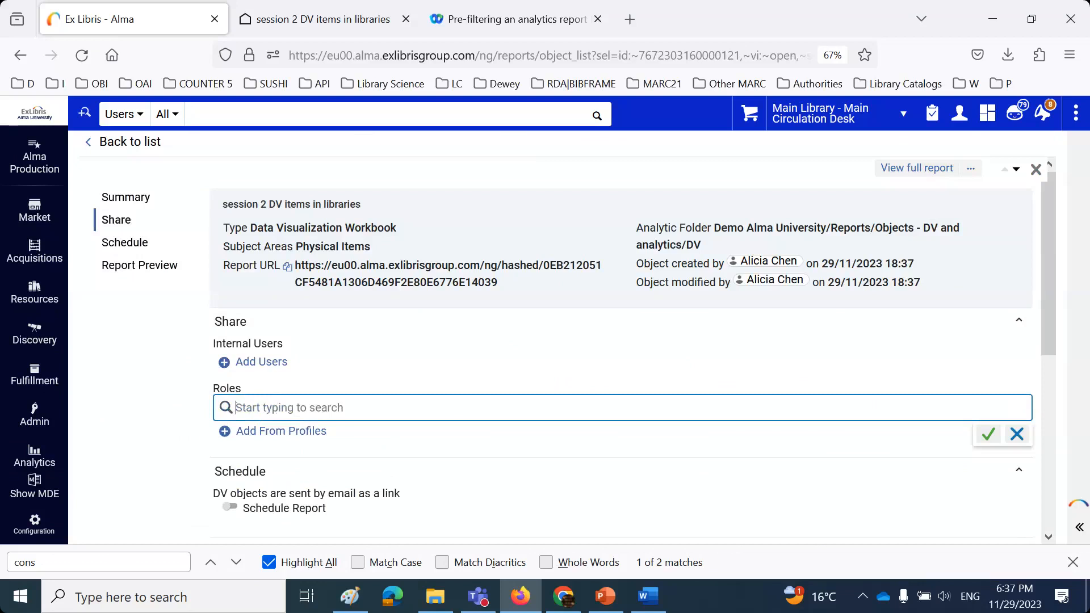
text(ful)
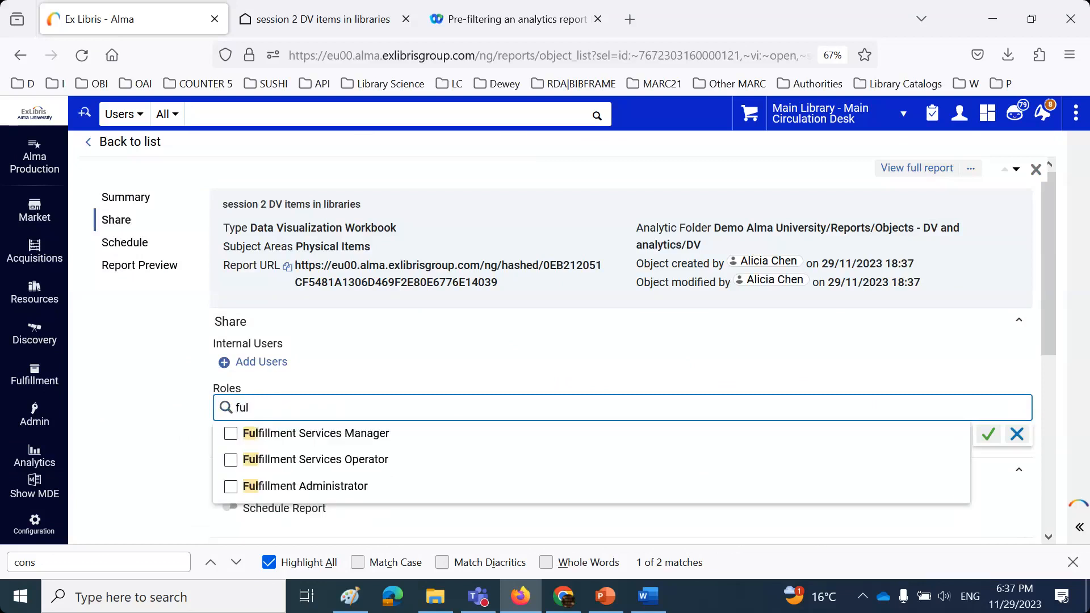
click(231, 433)
click(231, 484)
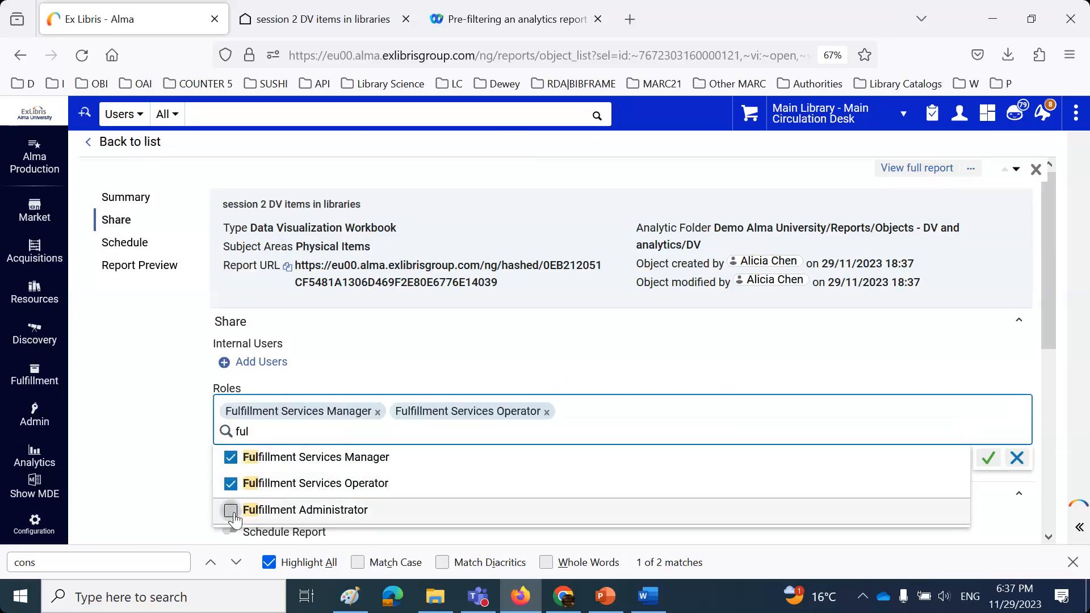
click(231, 510)
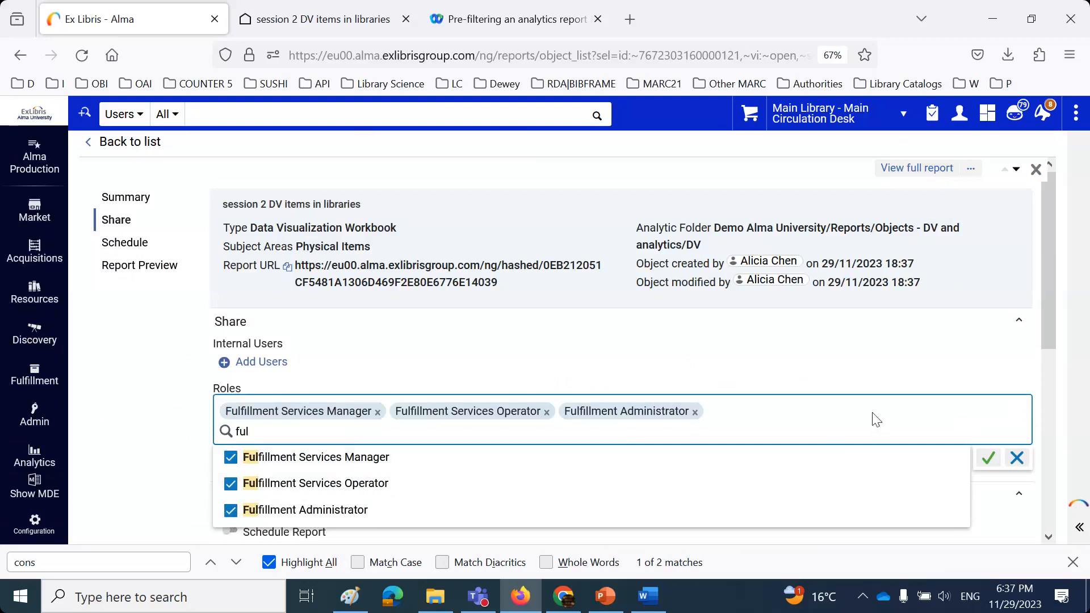
- Add Circulation Desk Manager, Operator - Limited and Operator roles, then save the sharing
key(BackSpace)
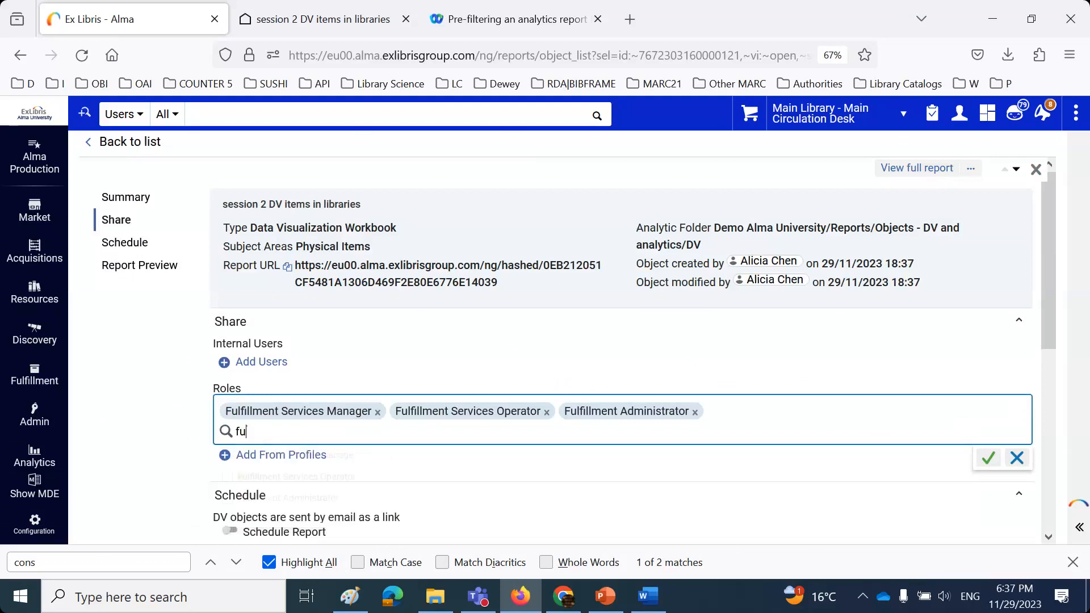
key(BackSpace)
key(BackSpace)
text(cir)
click(231, 457)
click(231, 483)
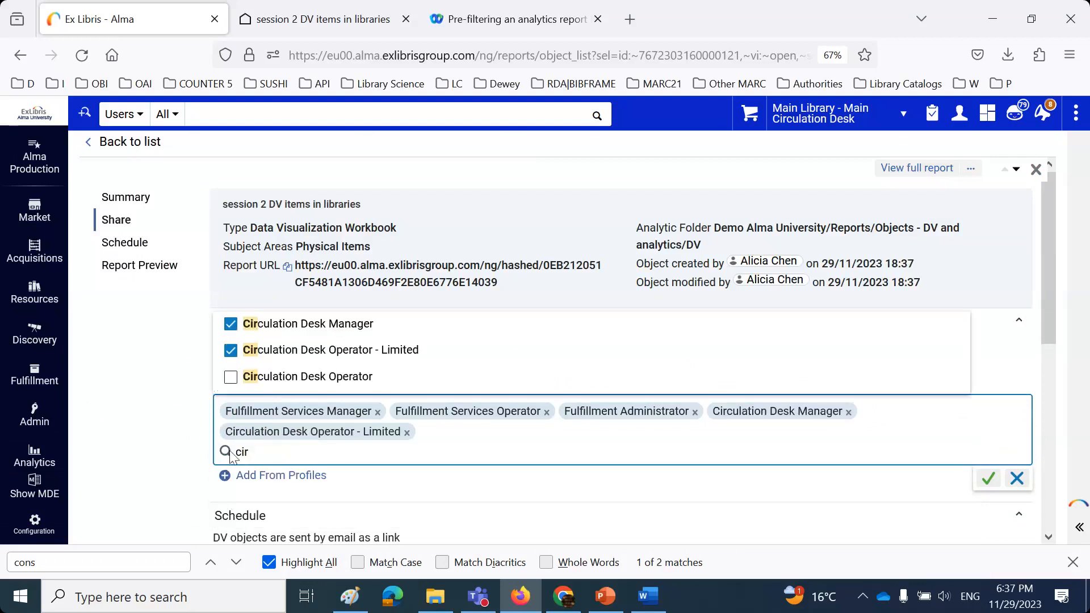
click(231, 377)
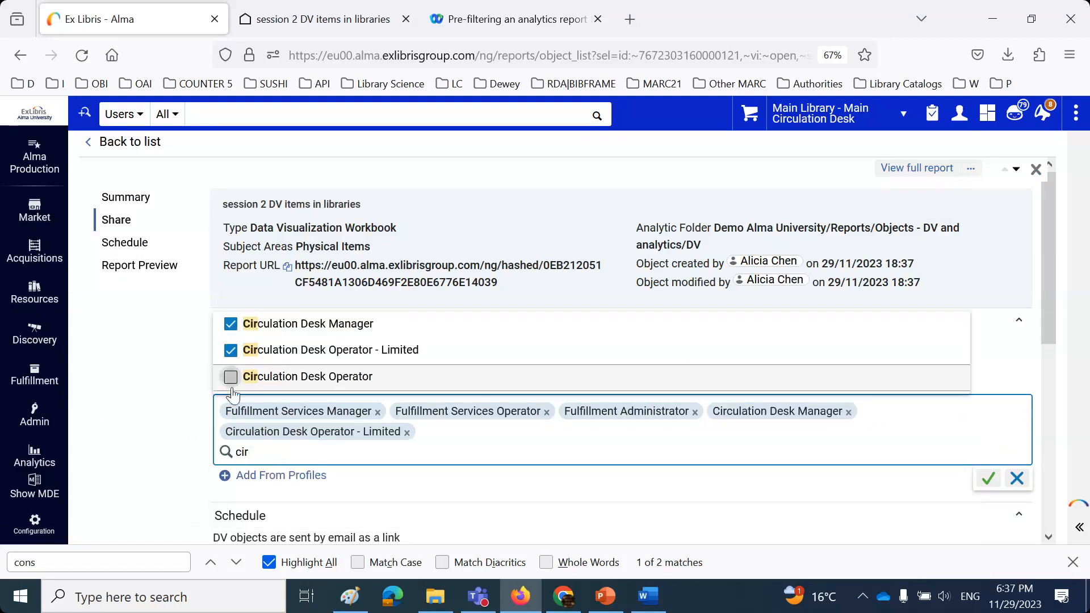
click(990, 482)
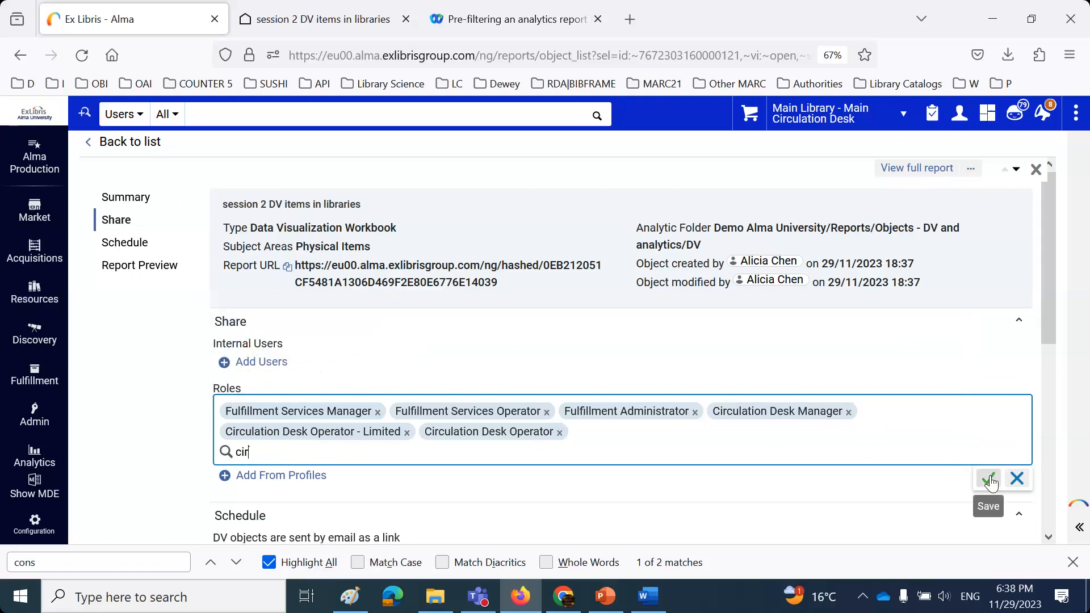
click(1035, 169)
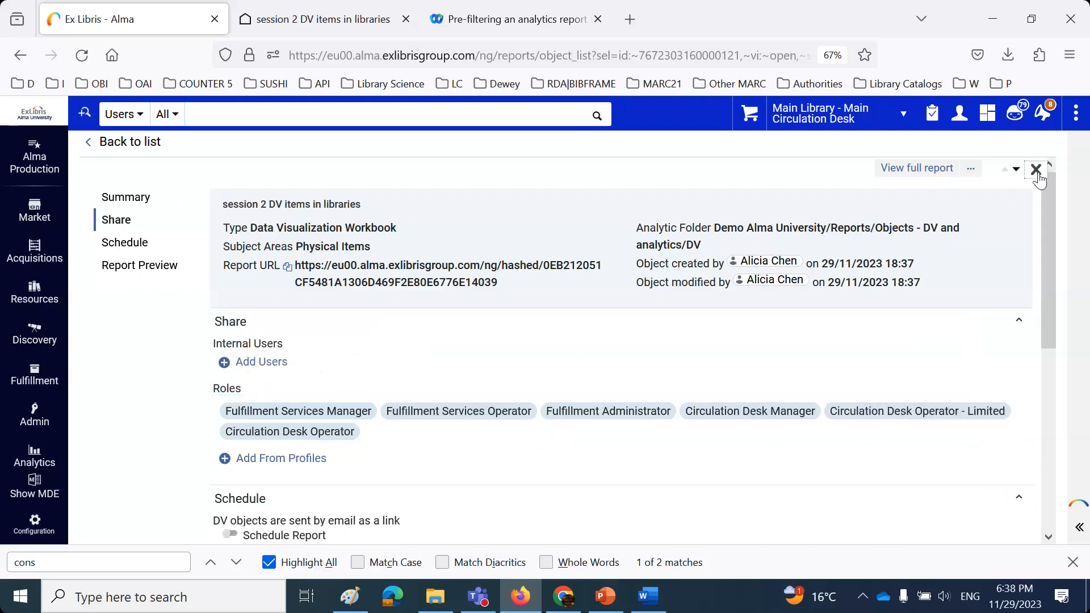
click(957, 125)
- Sign out and log back in with another staff user's saved login
click(895, 339)
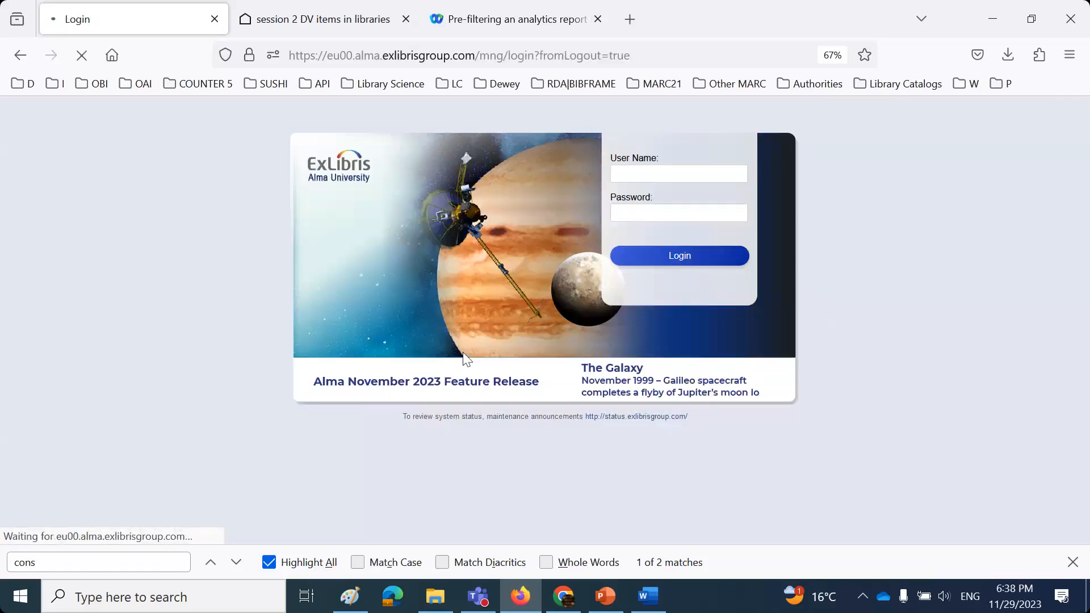
click(708, 175)
click(708, 174)
click(704, 198)
click(696, 261)
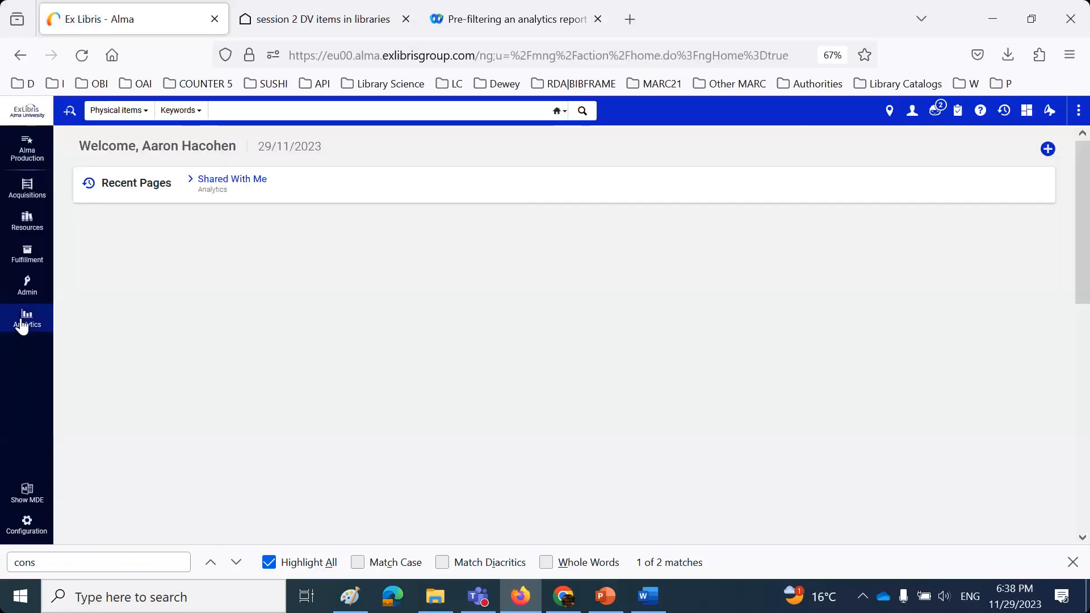
- Pin 'session 2 DV items in libraries' from Shared With Me to the Analytics menu and view it
click(23, 325)
click(95, 172)
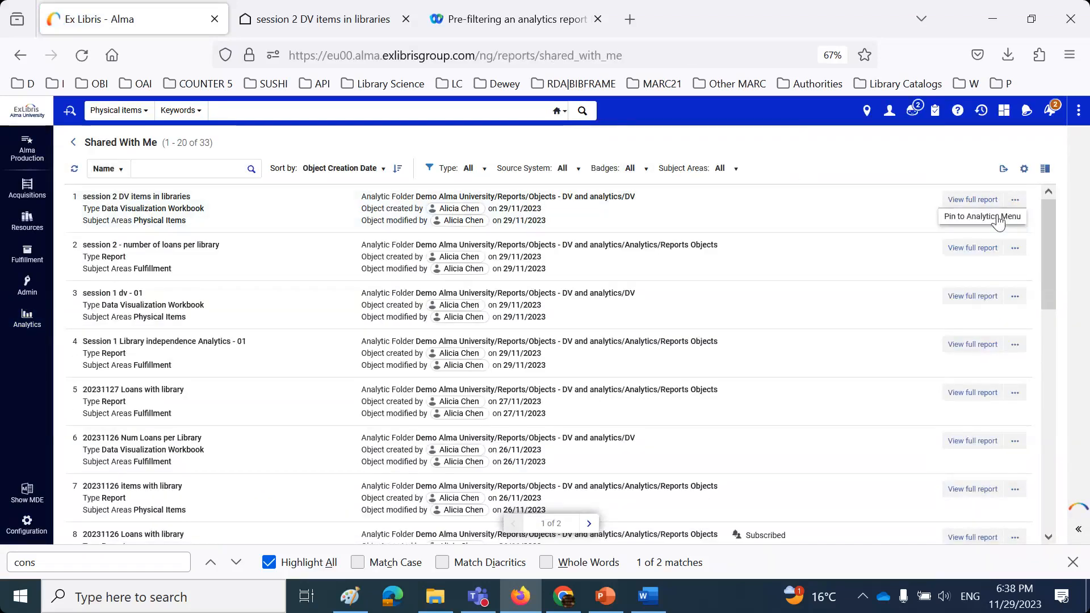
click(25, 318)
click(285, 379)
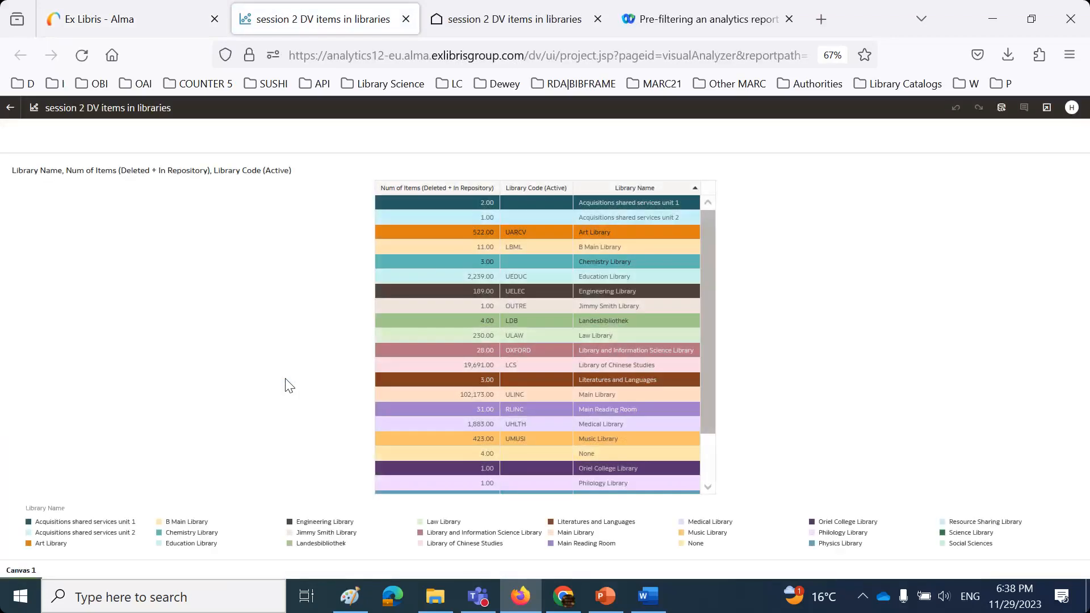
click(406, 19)
click(889, 114)
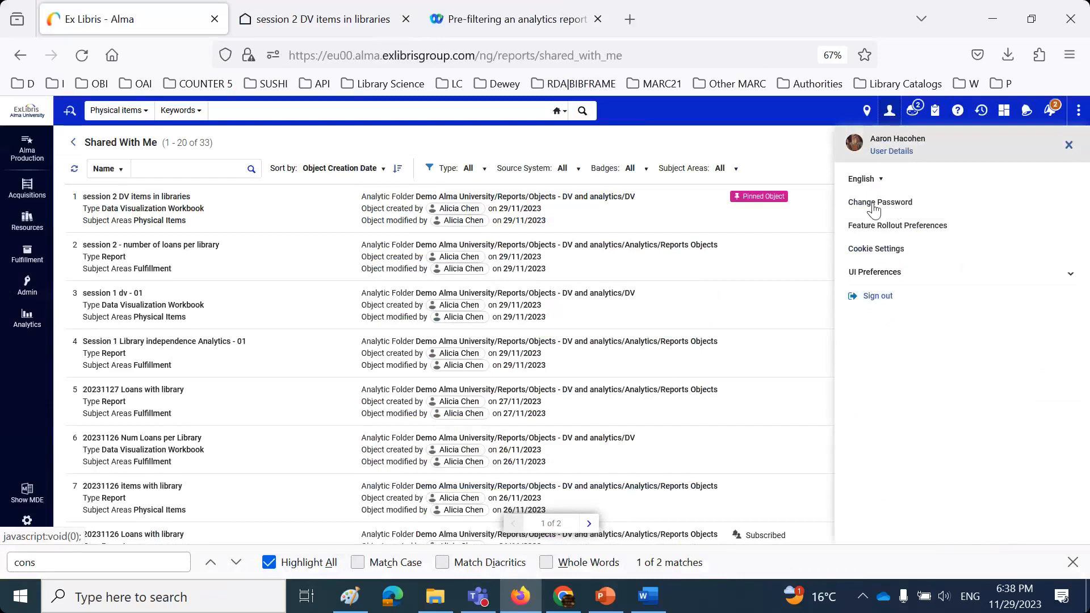
- Sign out, find a different saved staff login by typing part of its user name, and log in
click(874, 295)
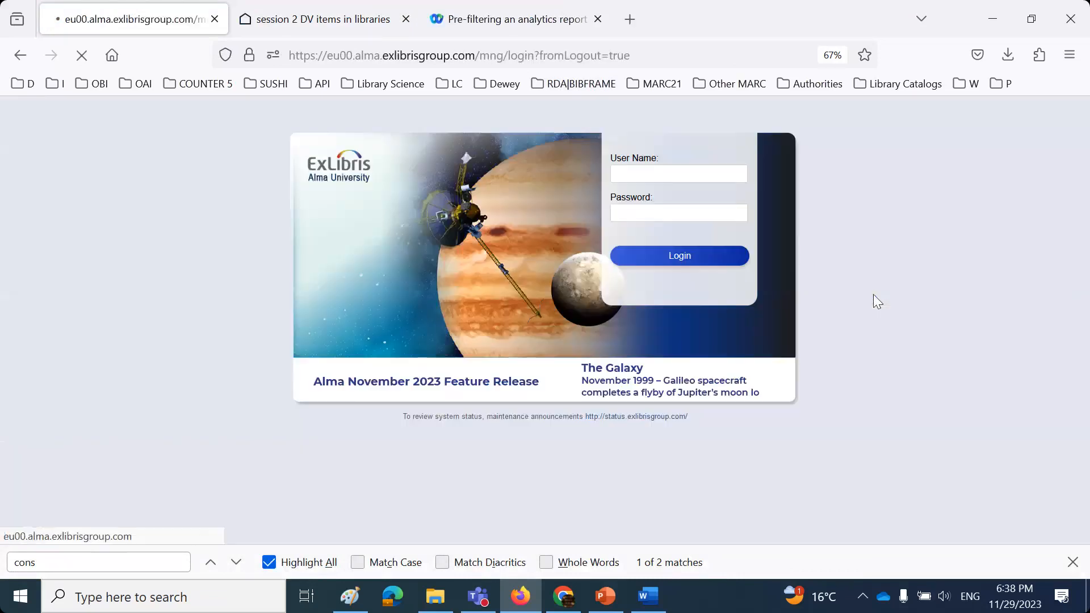
click(631, 175)
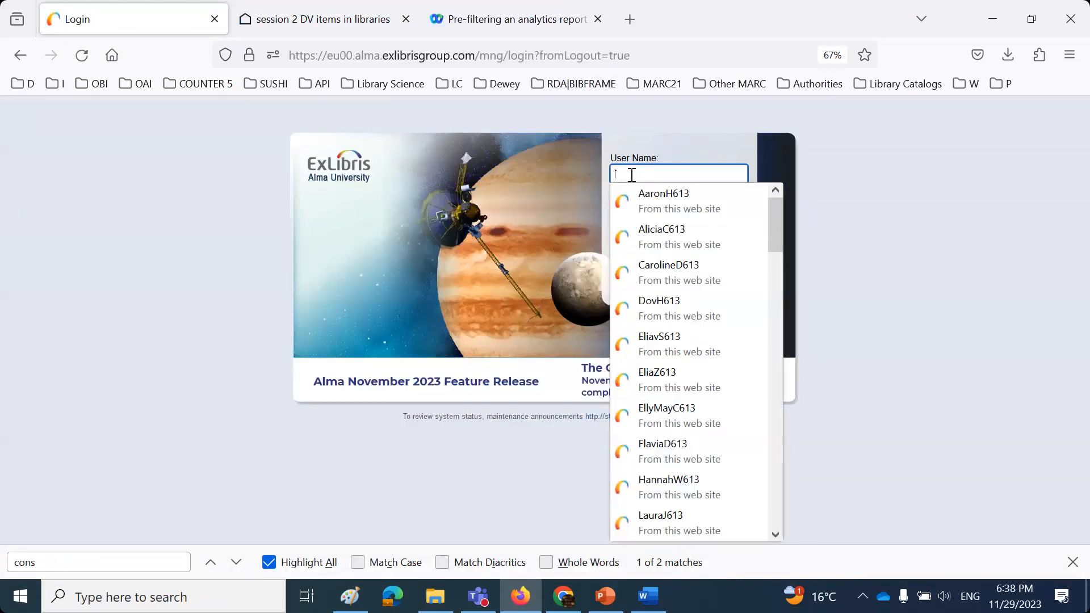
text(s)
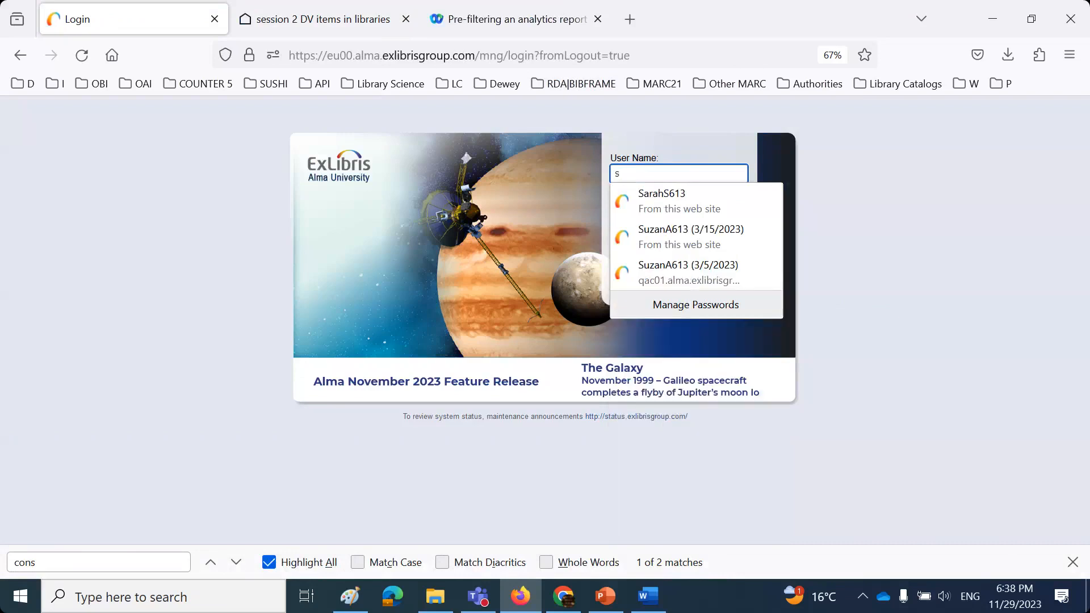
text(uz)
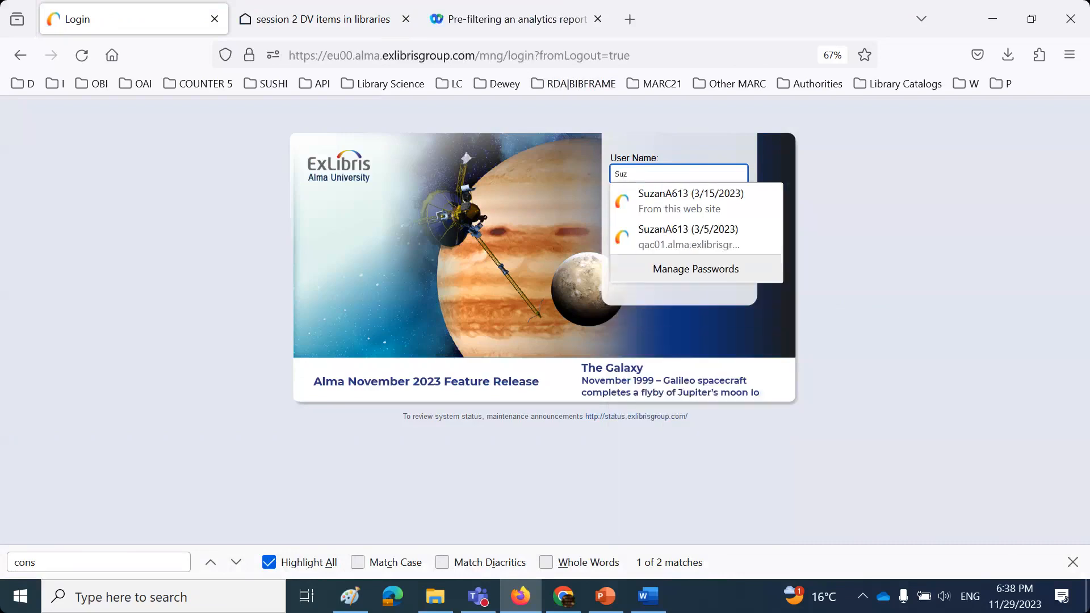
click(659, 201)
click(674, 259)
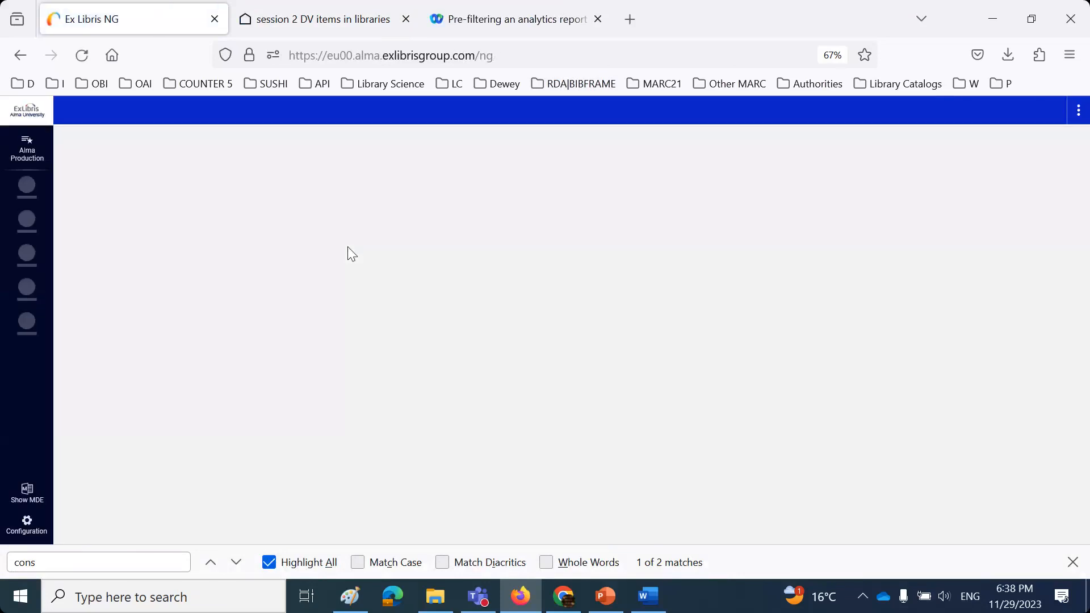
- Open the pinned 'session 2 DV items in libraries' workbook from the Analytics menu, then sign out
click(28, 319)
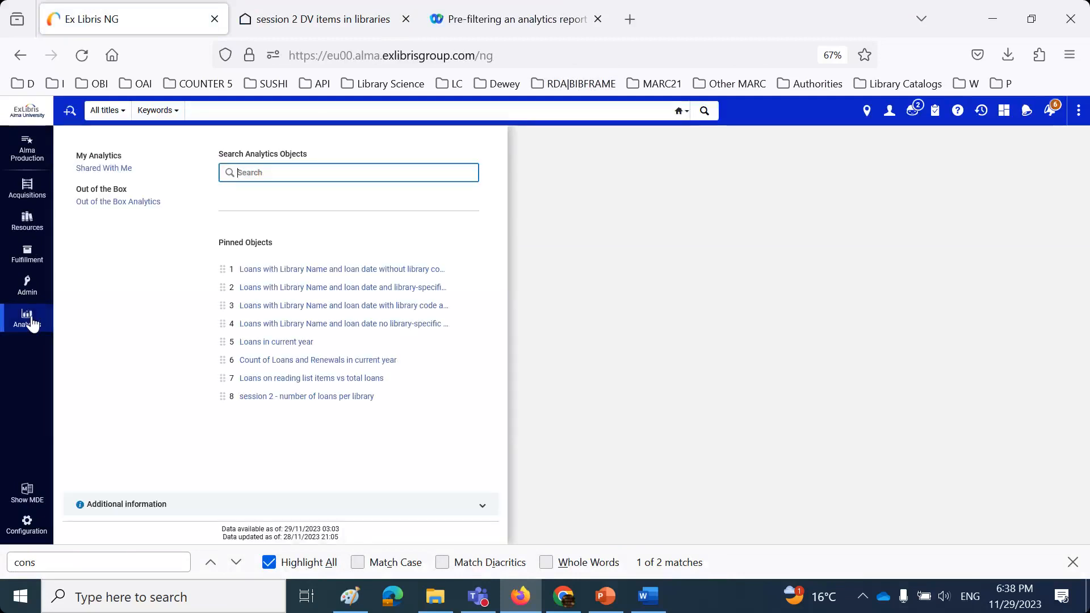
click(98, 168)
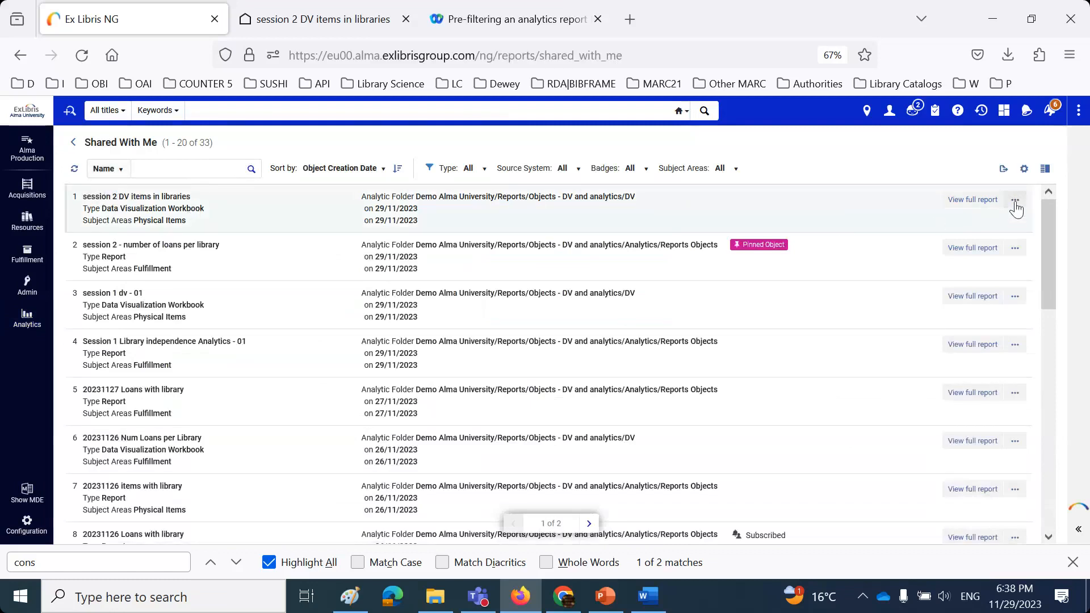
click(30, 318)
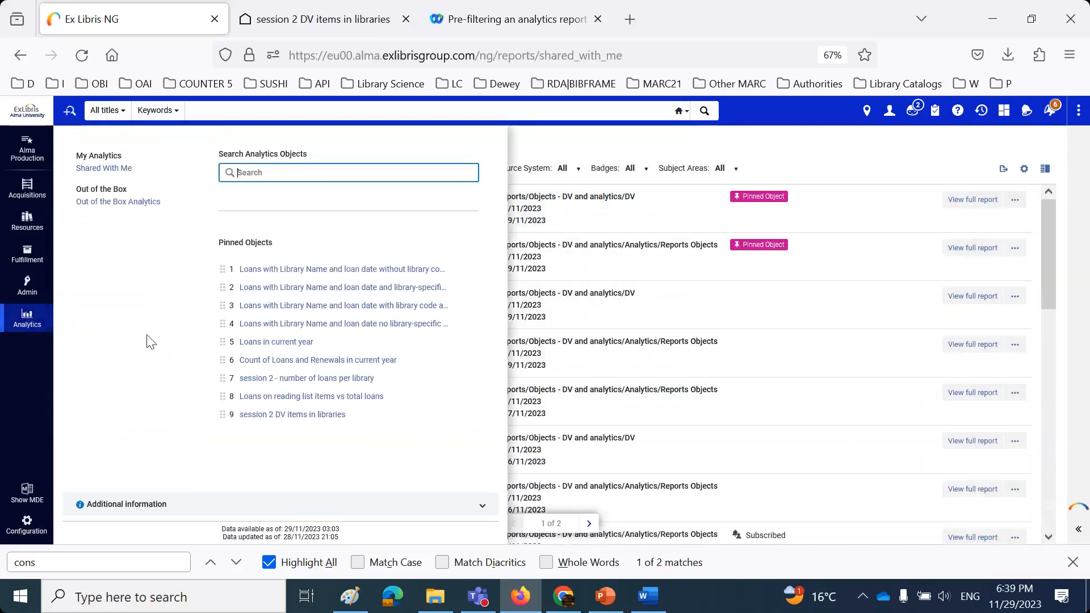
click(286, 415)
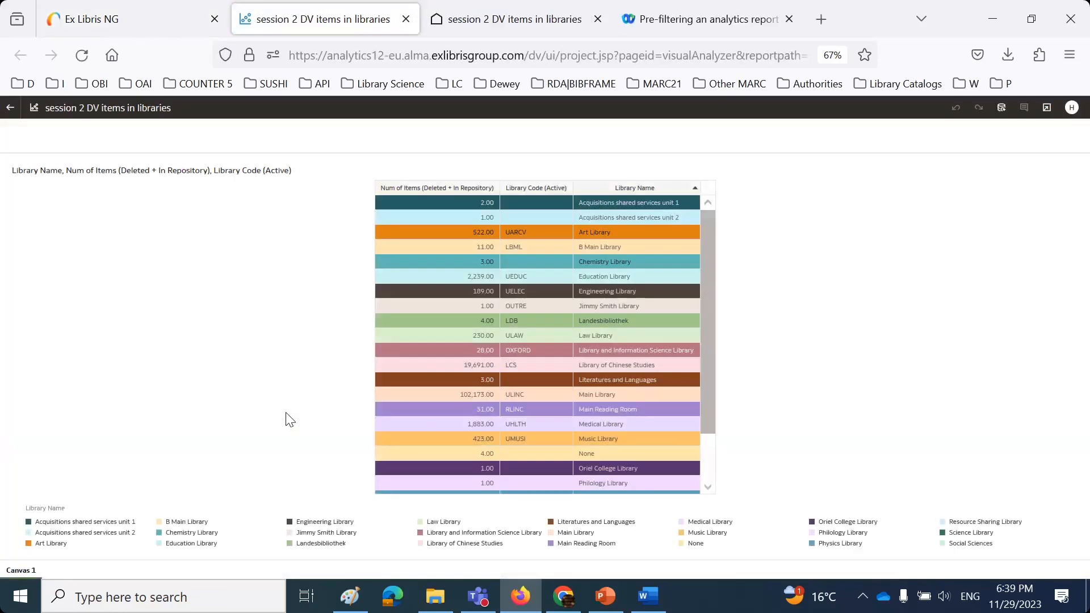
click(116, 23)
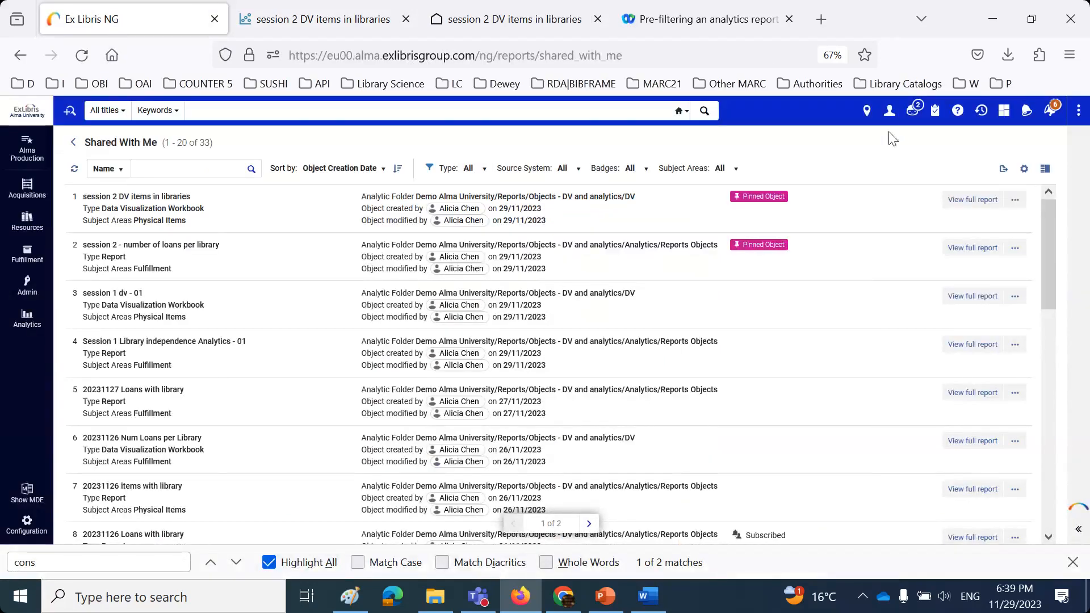
click(890, 114)
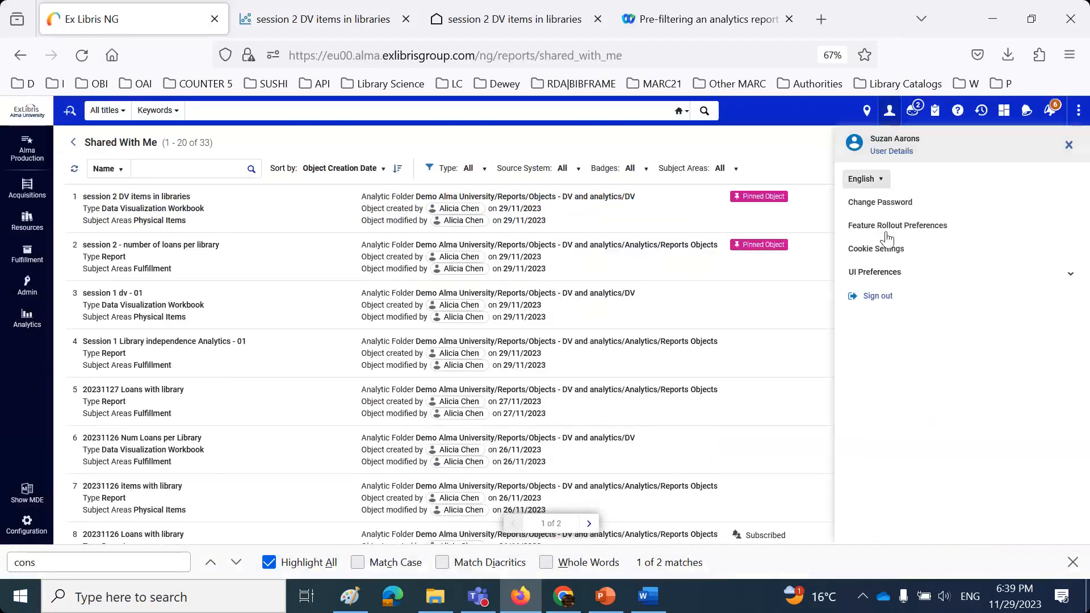
click(883, 300)
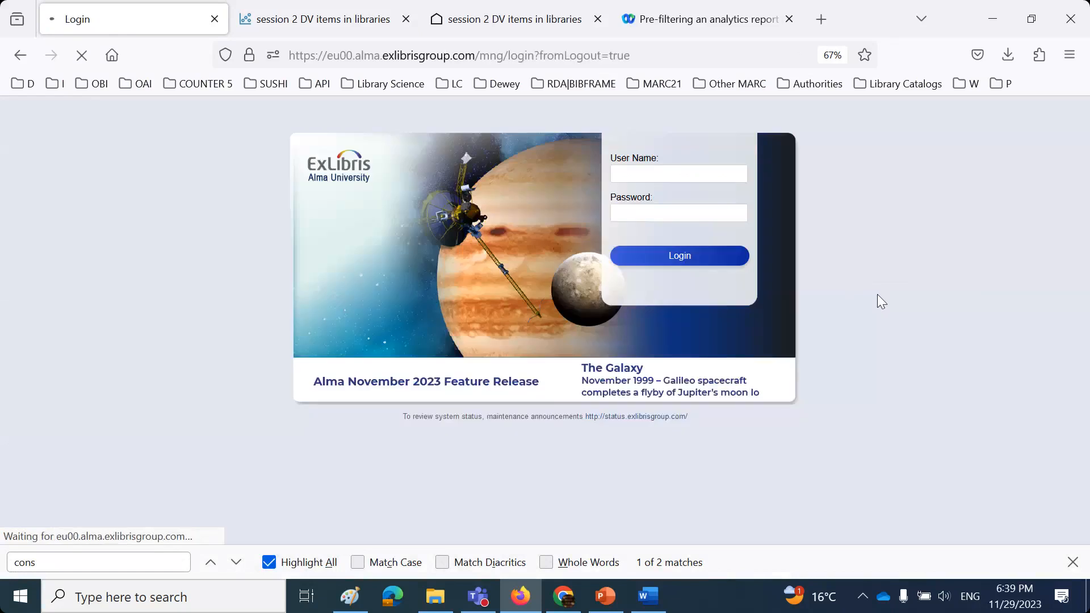
- Log in as another staff user, retyping part of the user name to pick their saved login
click(689, 171)
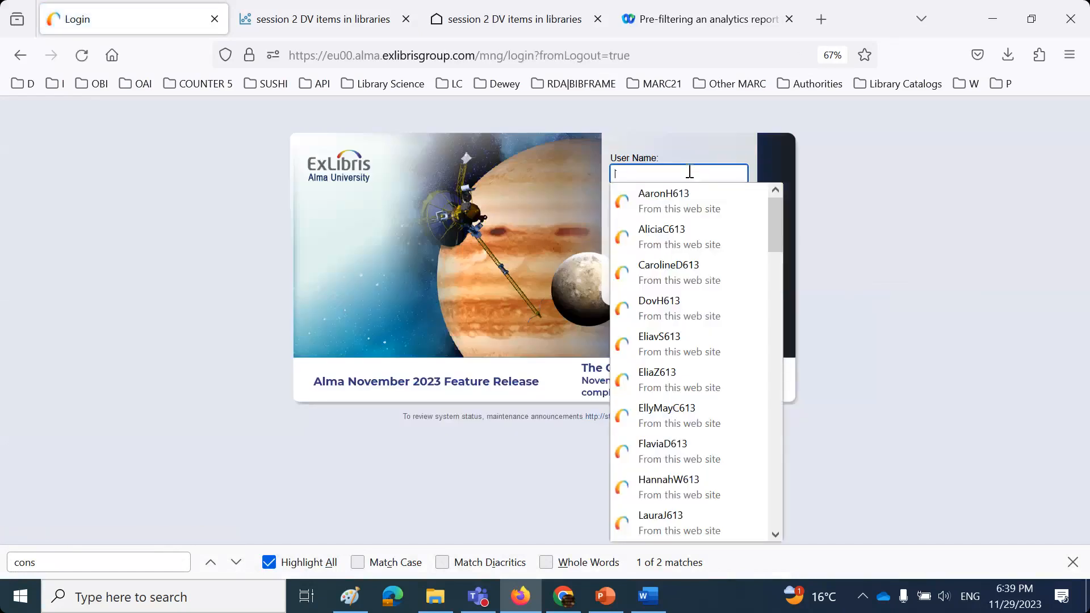
text(im)
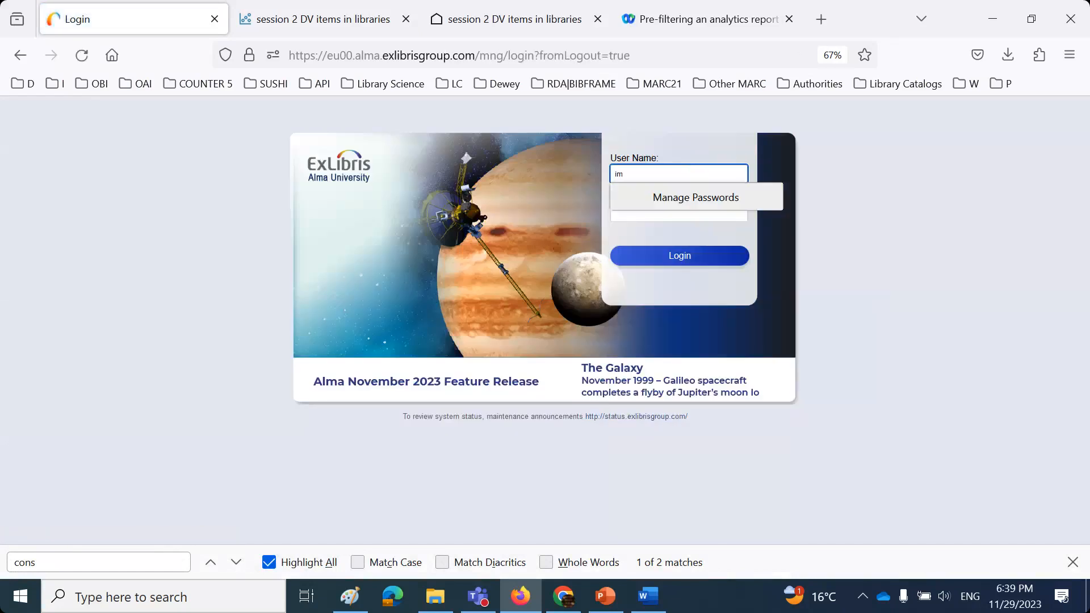
key(ctrl+a)
text(T)
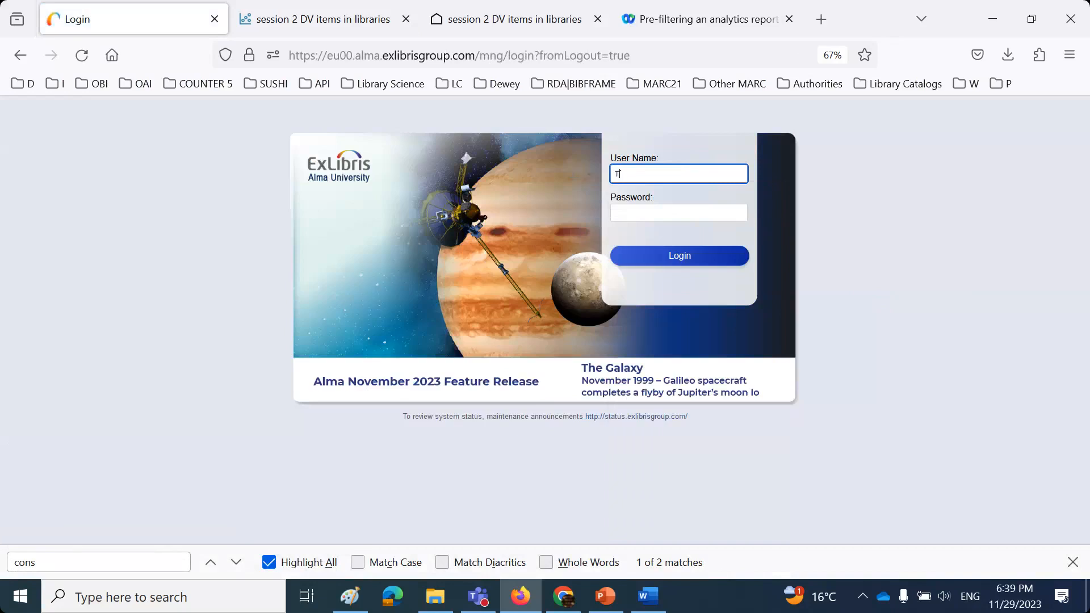
text(im)
click(658, 200)
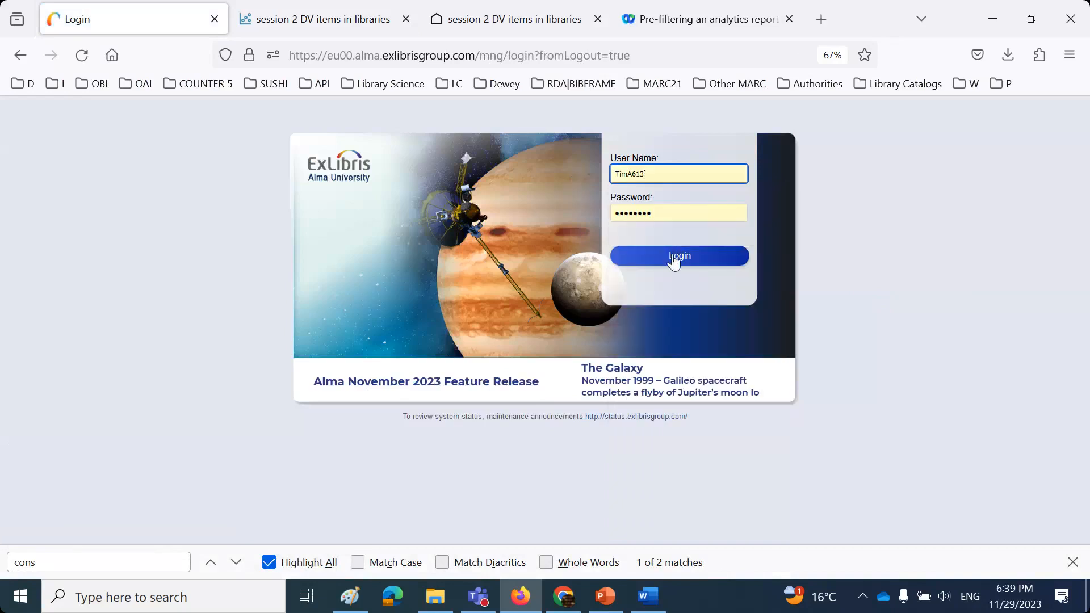
click(674, 260)
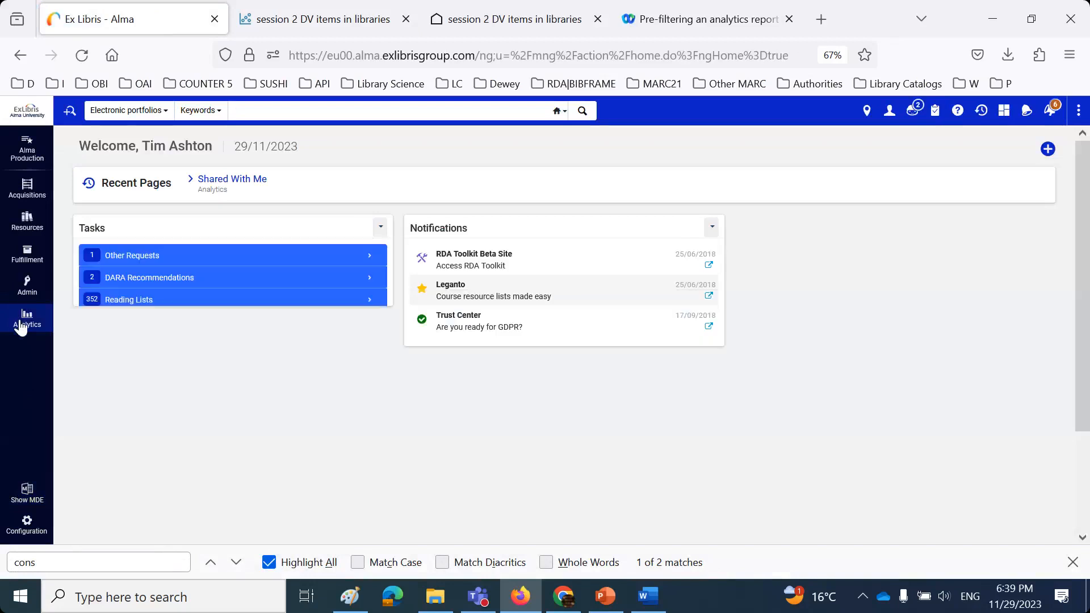
- Pin the first Shared With Me workbook to the Analytics menu via its '...' options
click(21, 326)
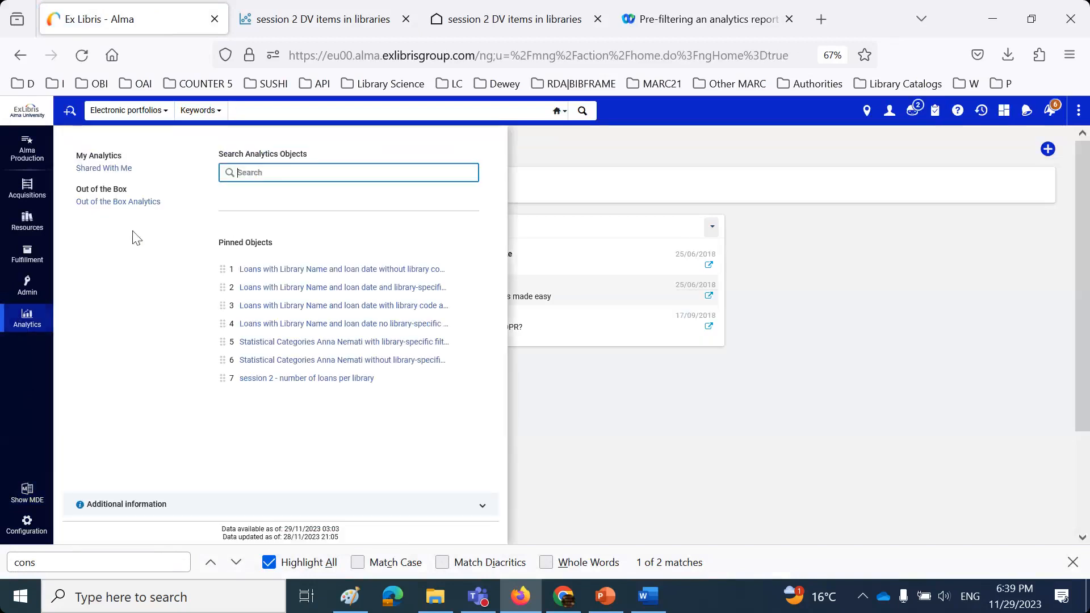
click(116, 170)
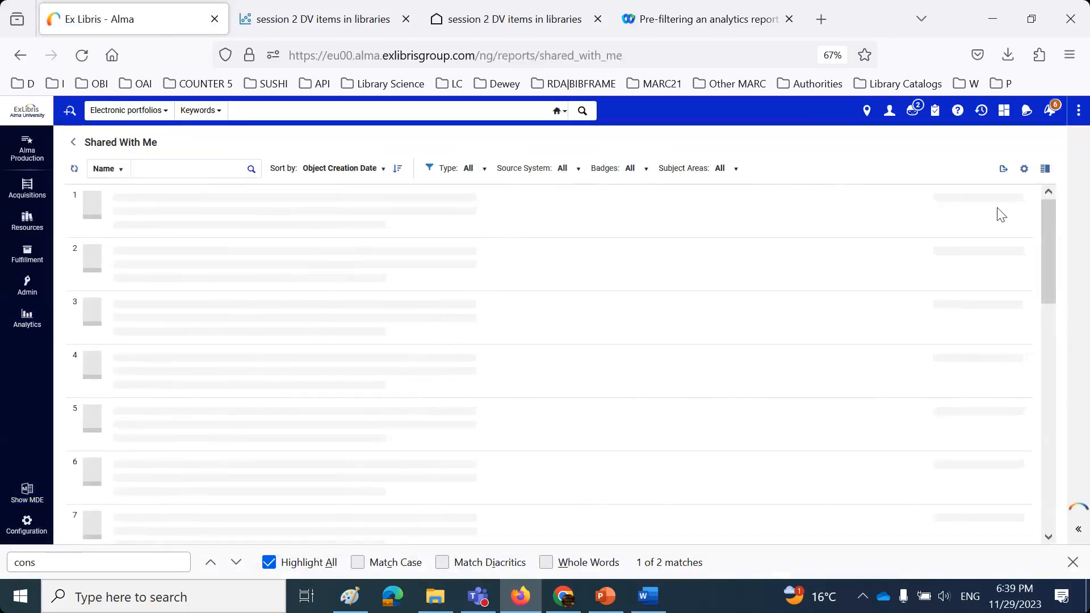
click(1015, 200)
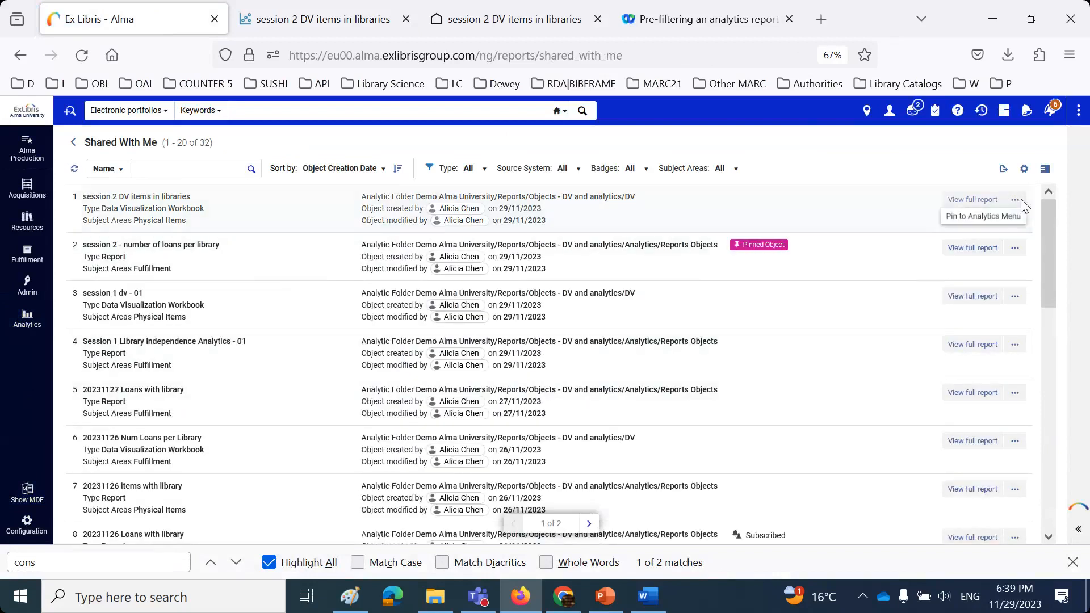
click(1007, 222)
- Open the pinned 'session 2 DV items in libraries' workbook, check its table, and close the extra tabs
click(27, 317)
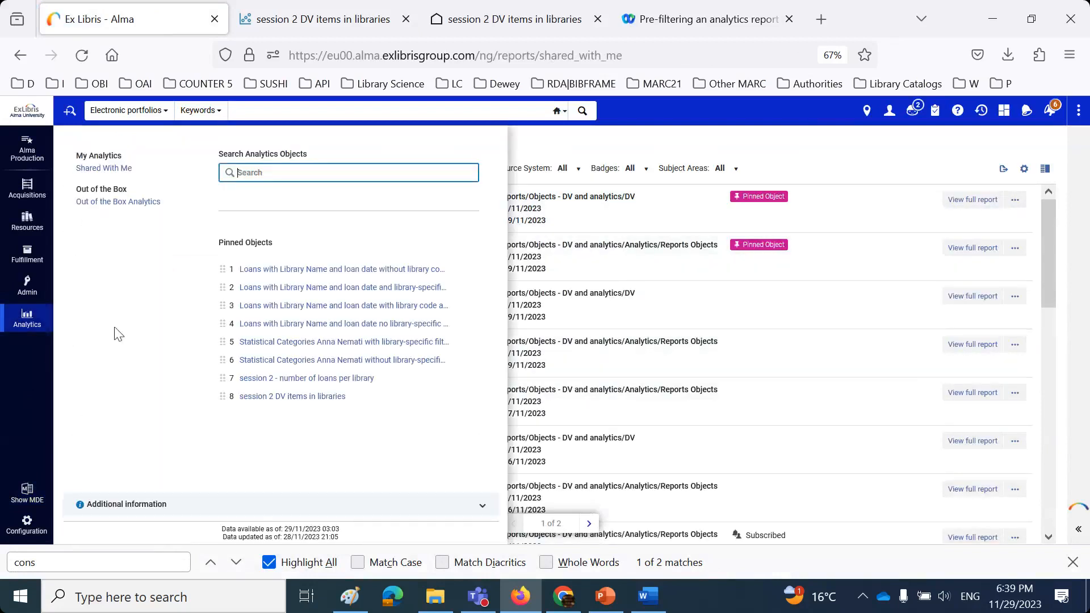
click(325, 397)
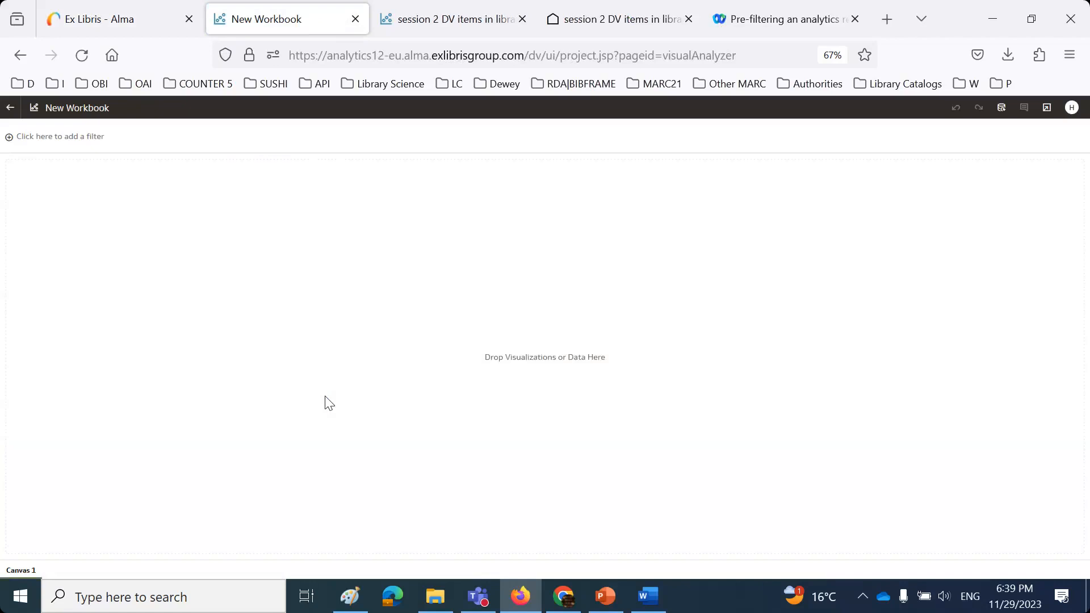
click(87, 19)
click(28, 318)
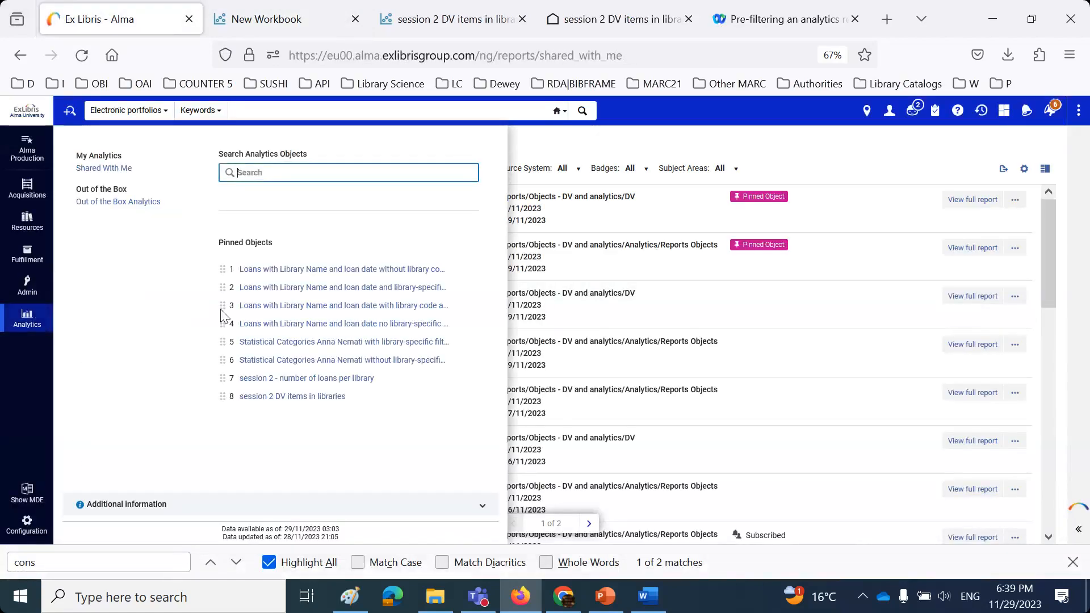
click(282, 396)
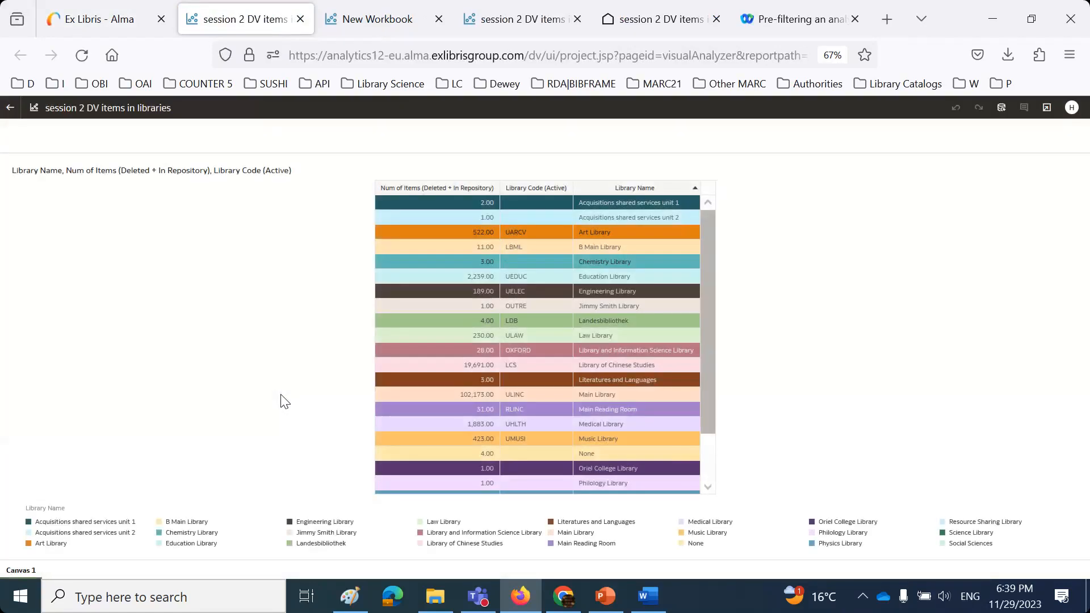
click(301, 20)
click(300, 19)
click(301, 19)
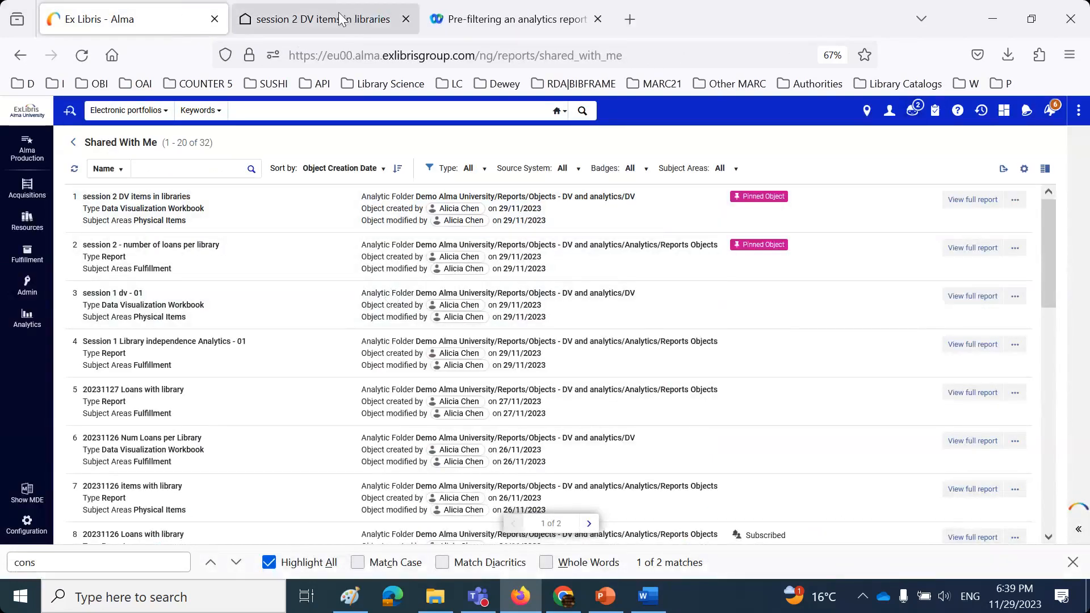
click(321, 22)
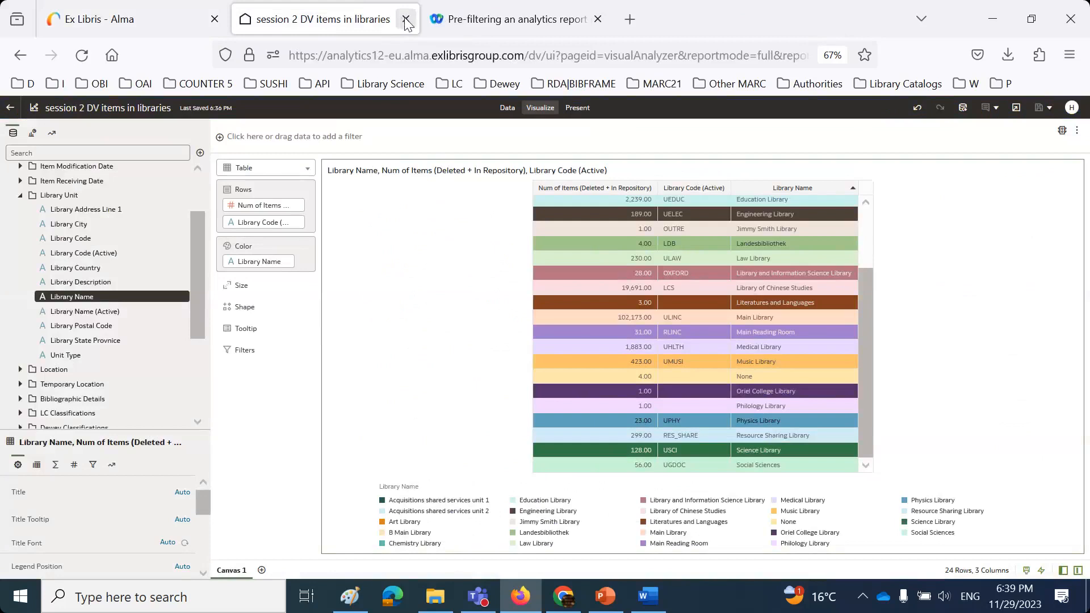
click(405, 19)
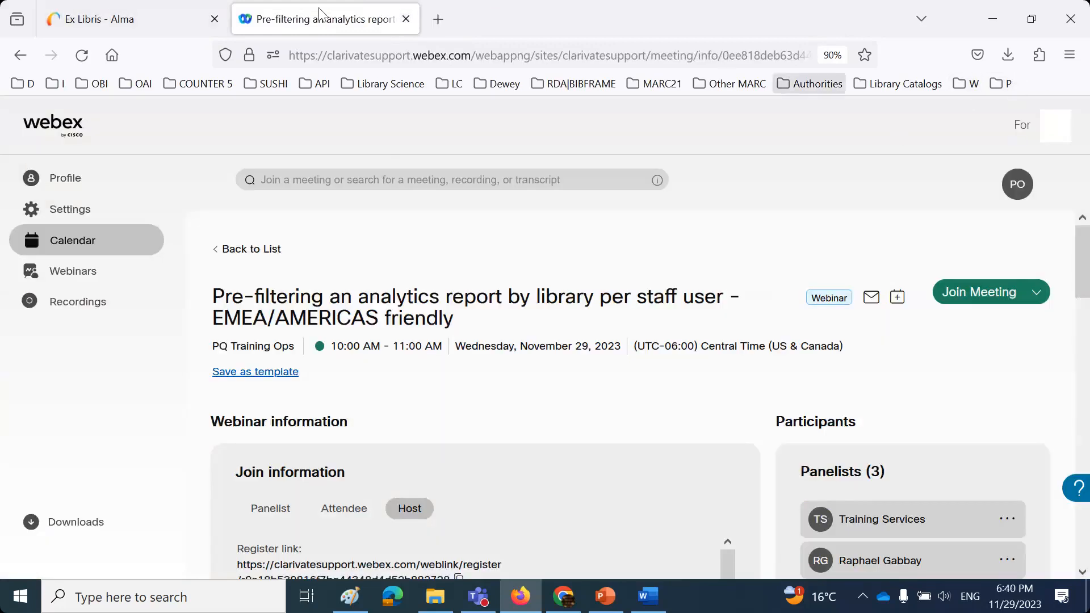
click(149, 11)
- Sign out and log in with a different staff user's saved login
click(889, 110)
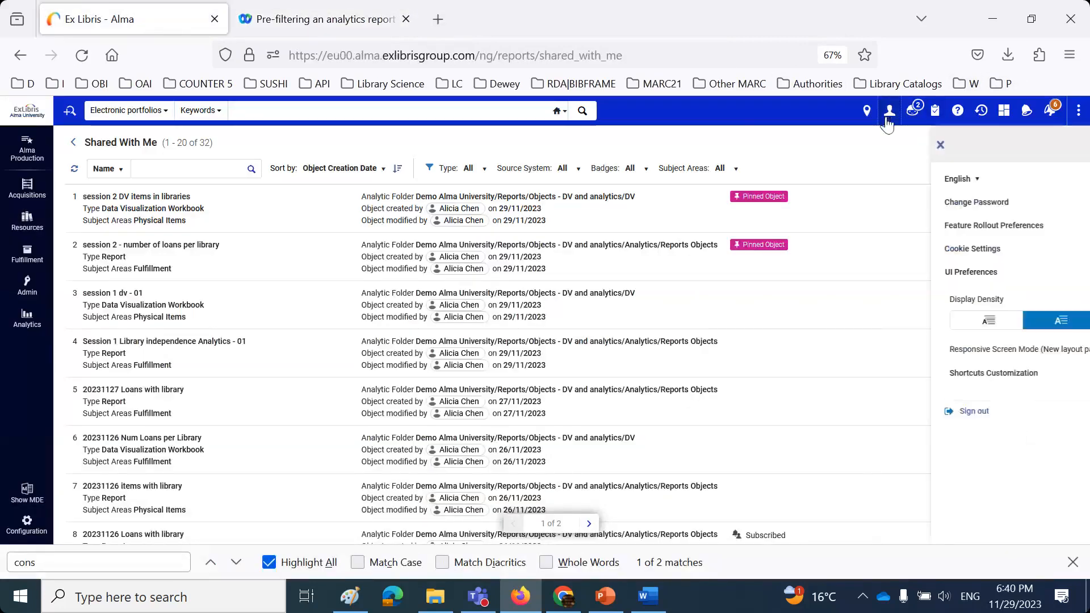
click(867, 305)
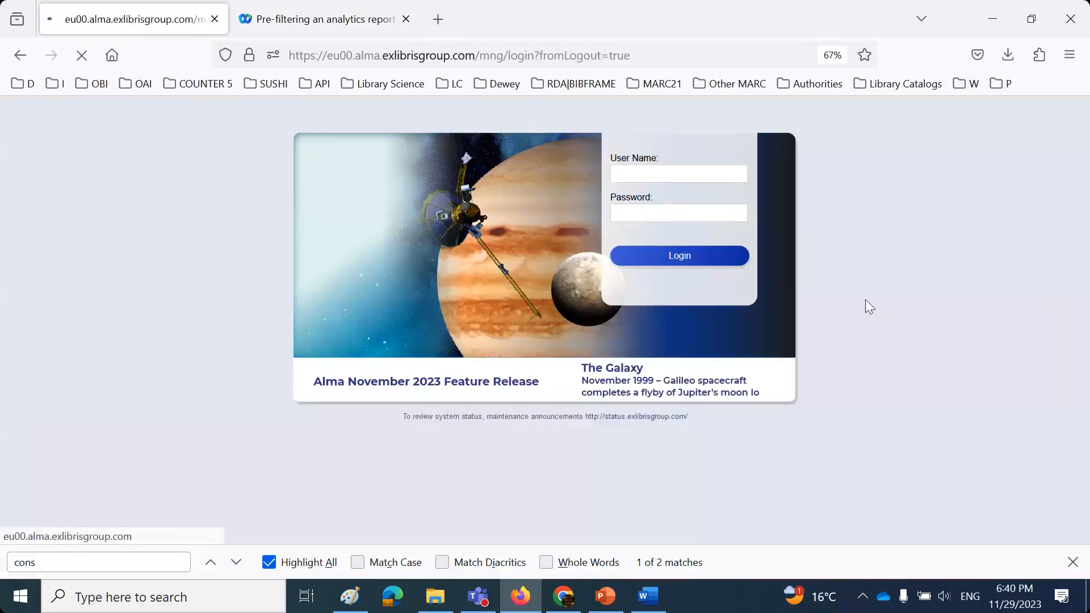
click(687, 173)
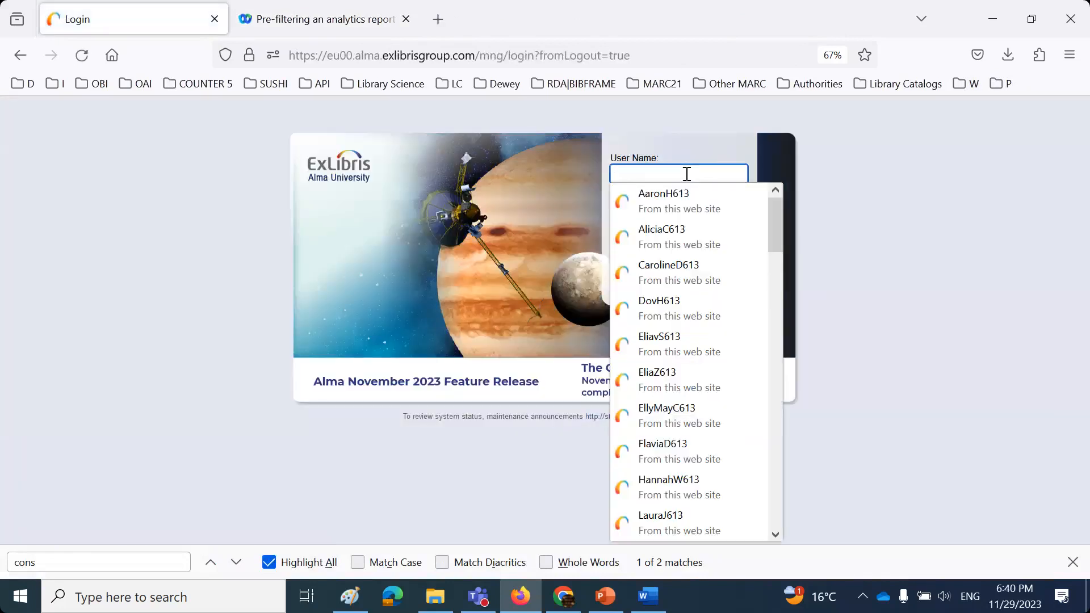
click(683, 272)
click(685, 264)
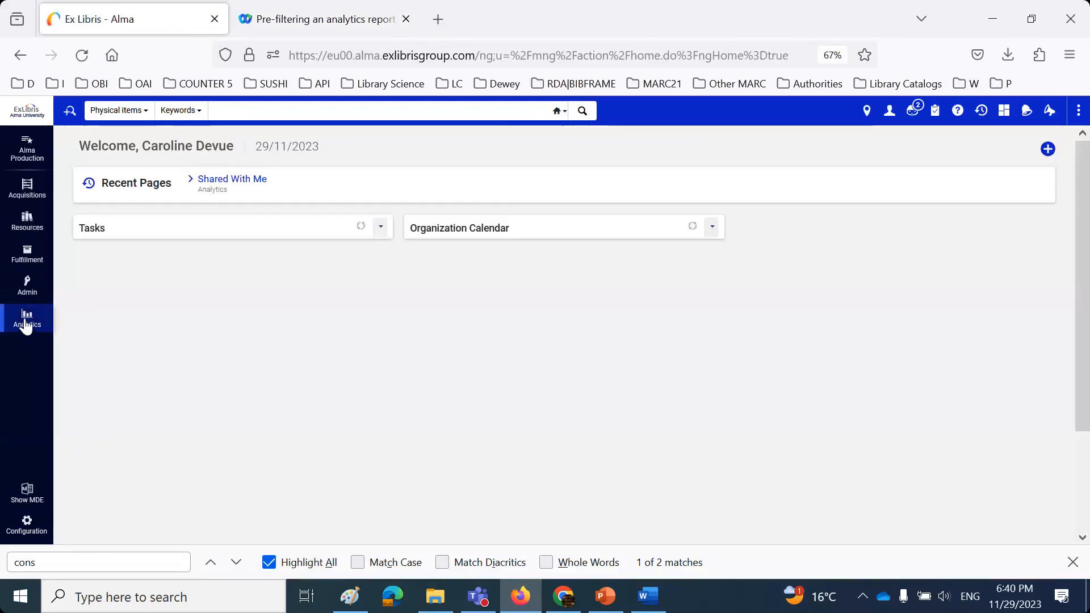
- Pin the first workbook in Shared With Me to the Analytics menu
click(26, 316)
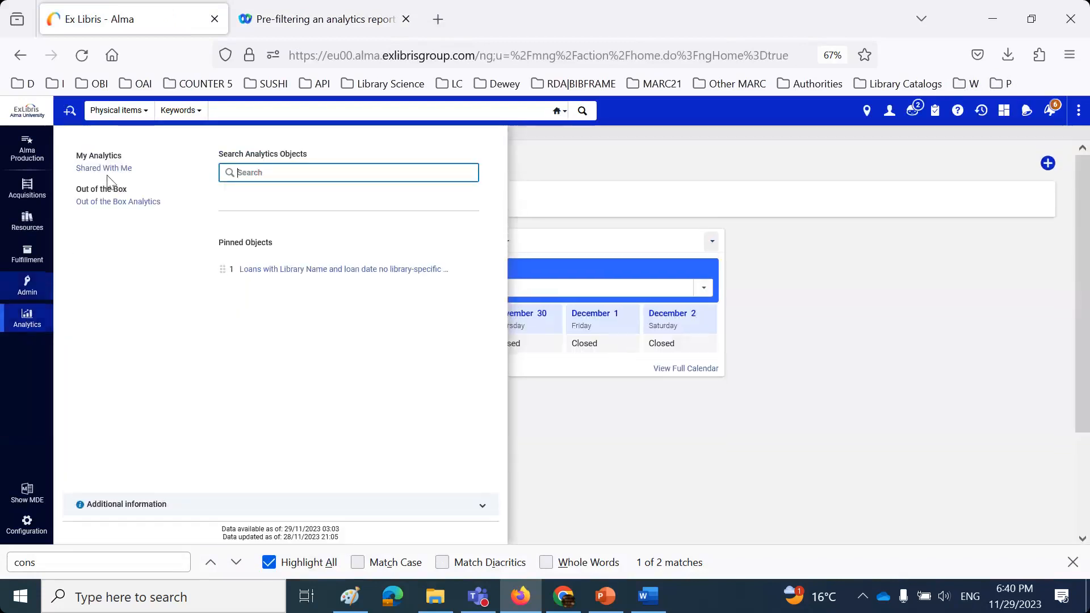
click(108, 168)
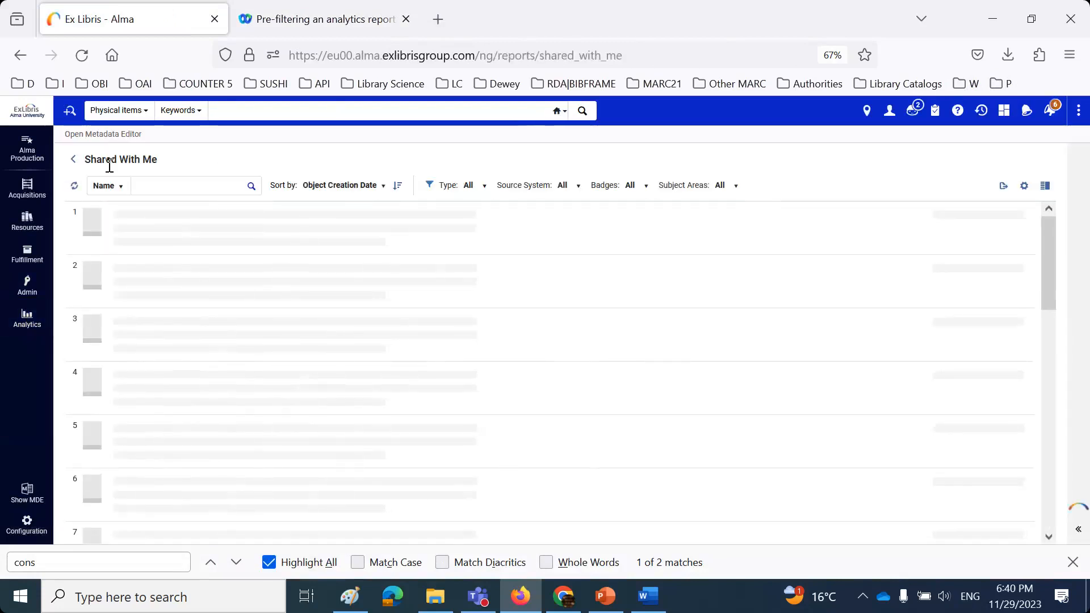
click(1015, 217)
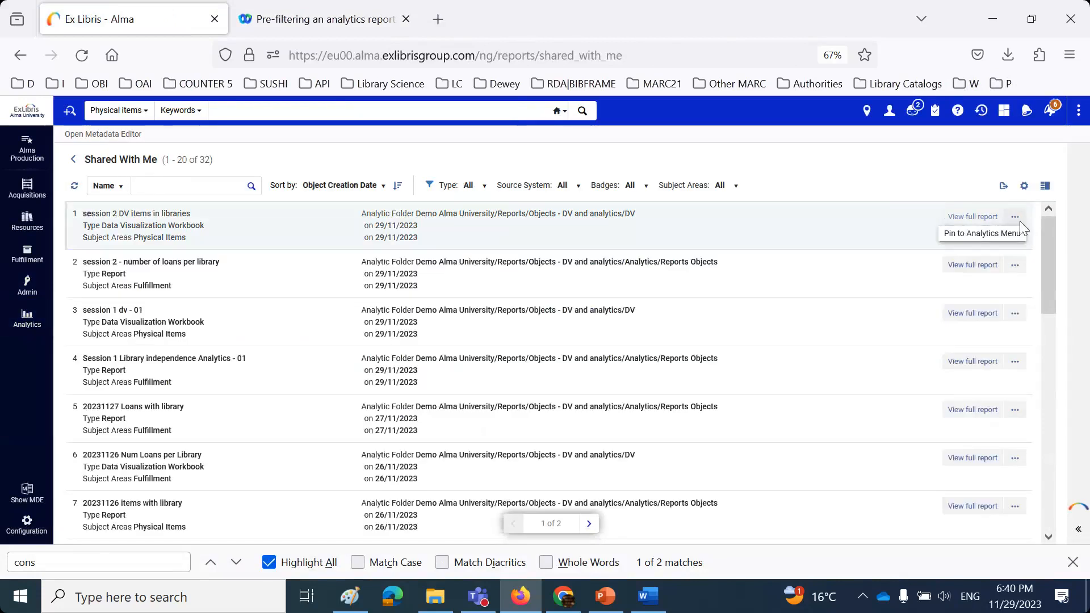
click(1007, 234)
- Open the pinned 'session 2 DV items in libraries' workbook, then close it and the empty new workbook
click(26, 316)
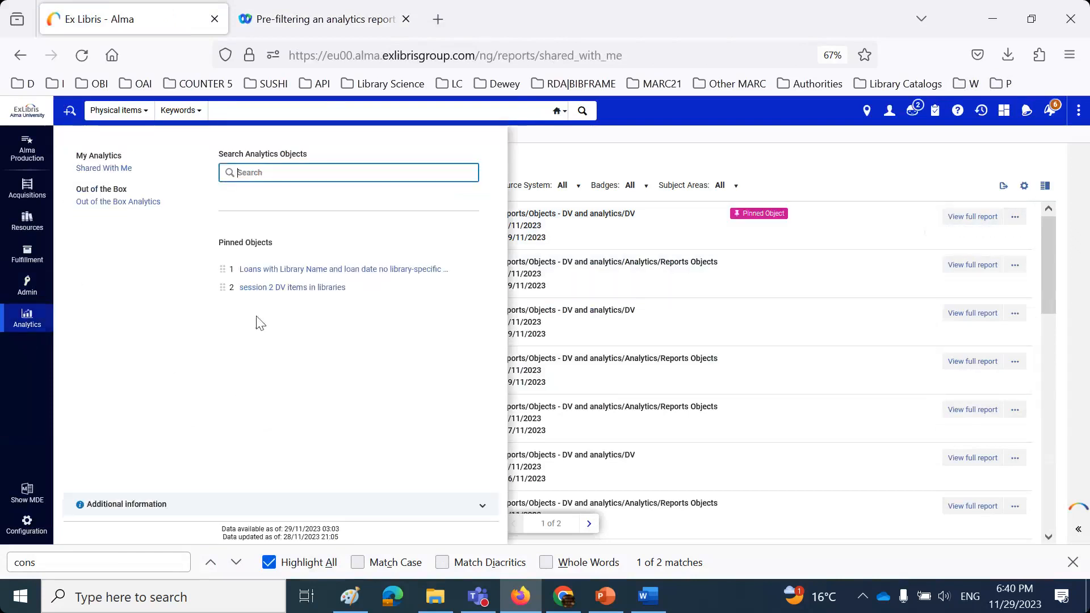
click(267, 288)
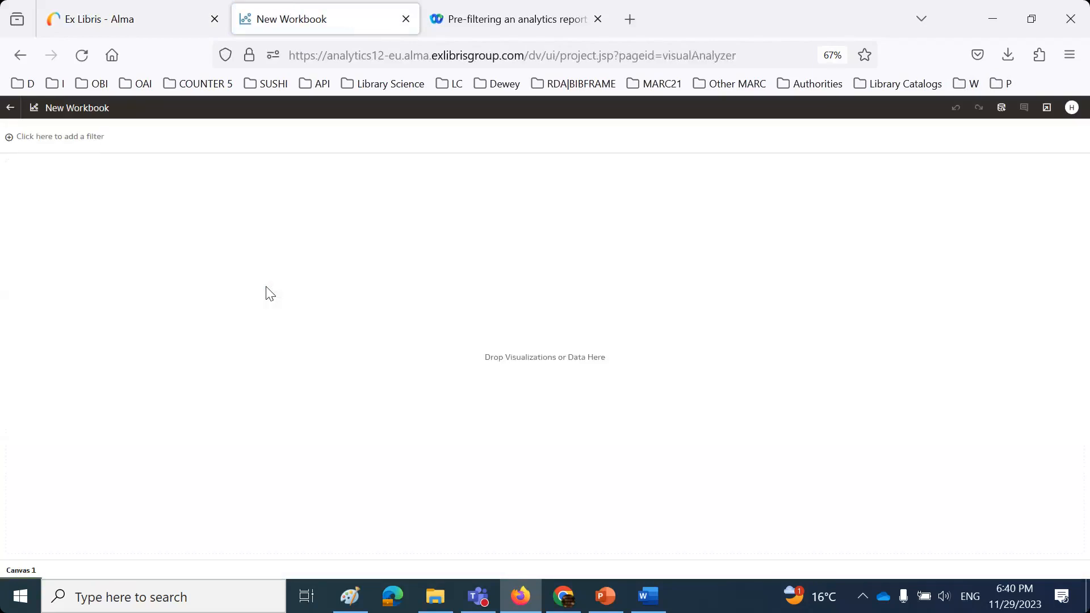
click(110, 19)
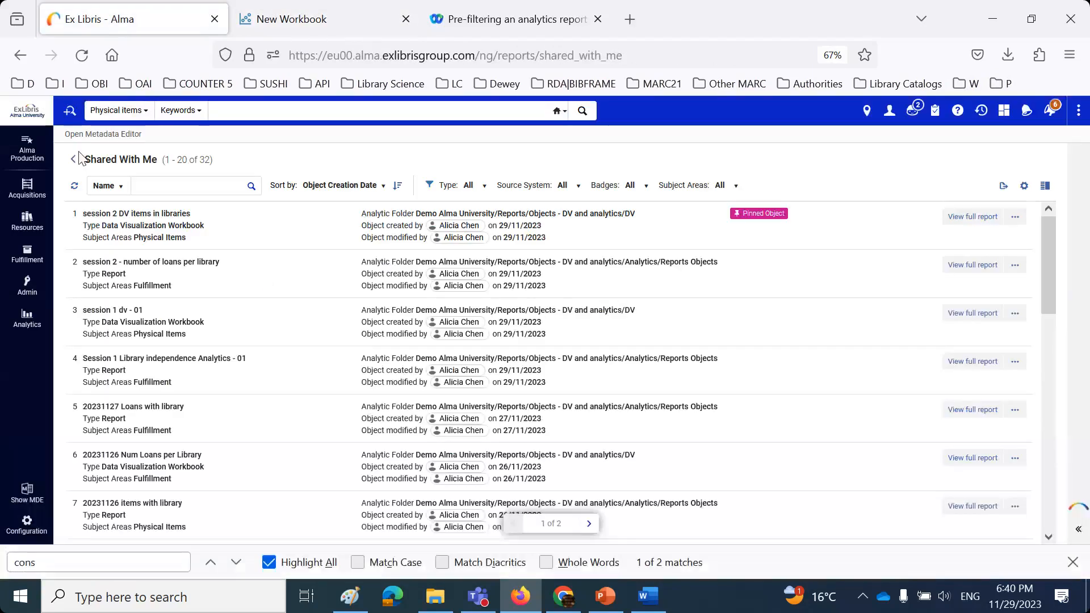
click(25, 315)
click(268, 288)
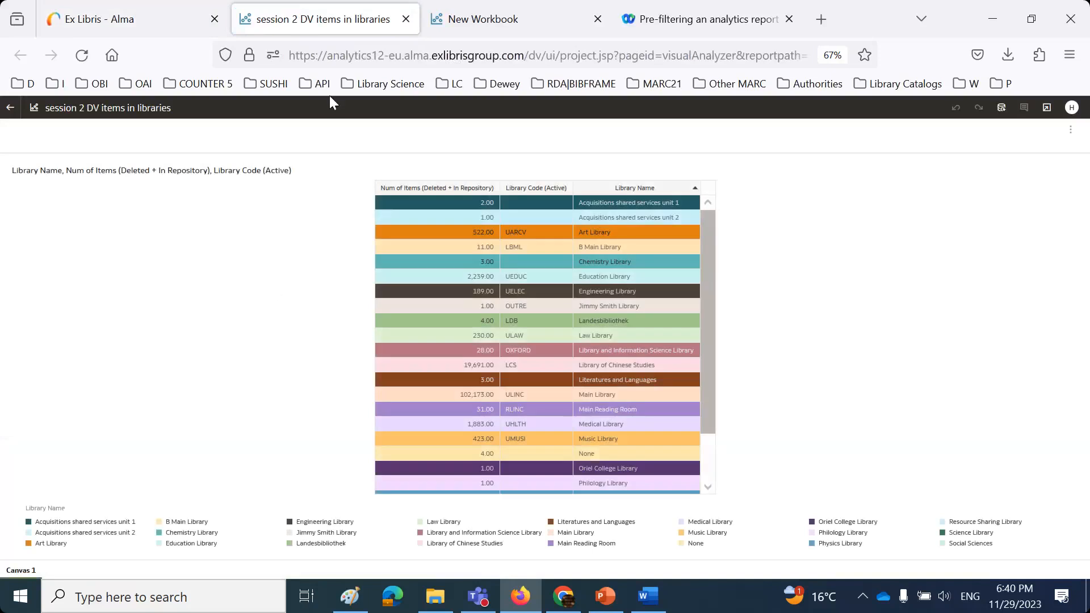
click(406, 19)
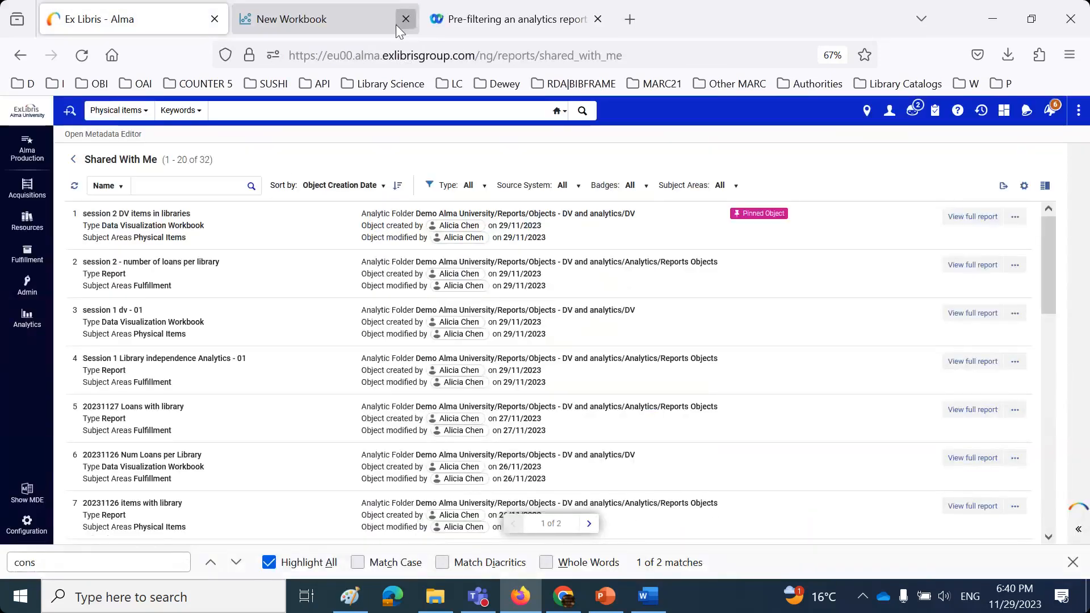
click(405, 19)
click(890, 113)
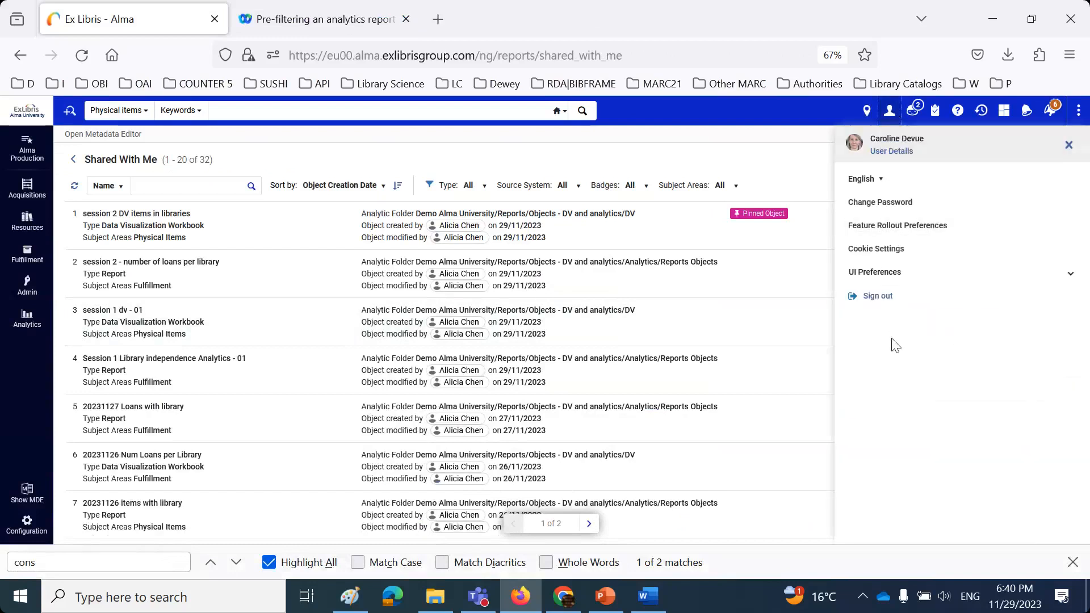
- Log in as another saved staff user and launch Access Data Visualization from the Analytics menu
click(874, 298)
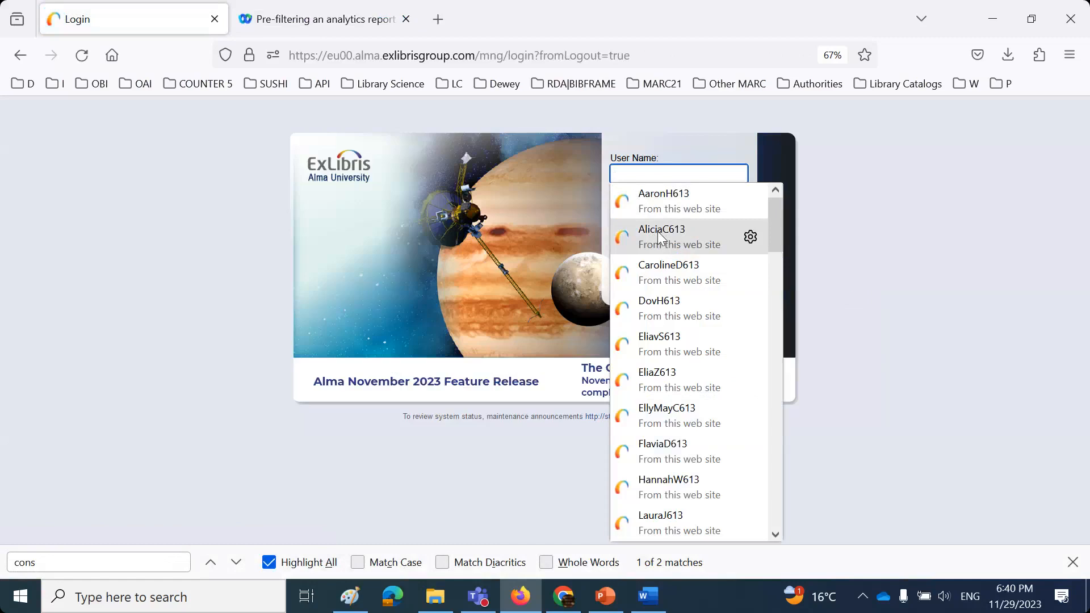
click(657, 230)
click(674, 257)
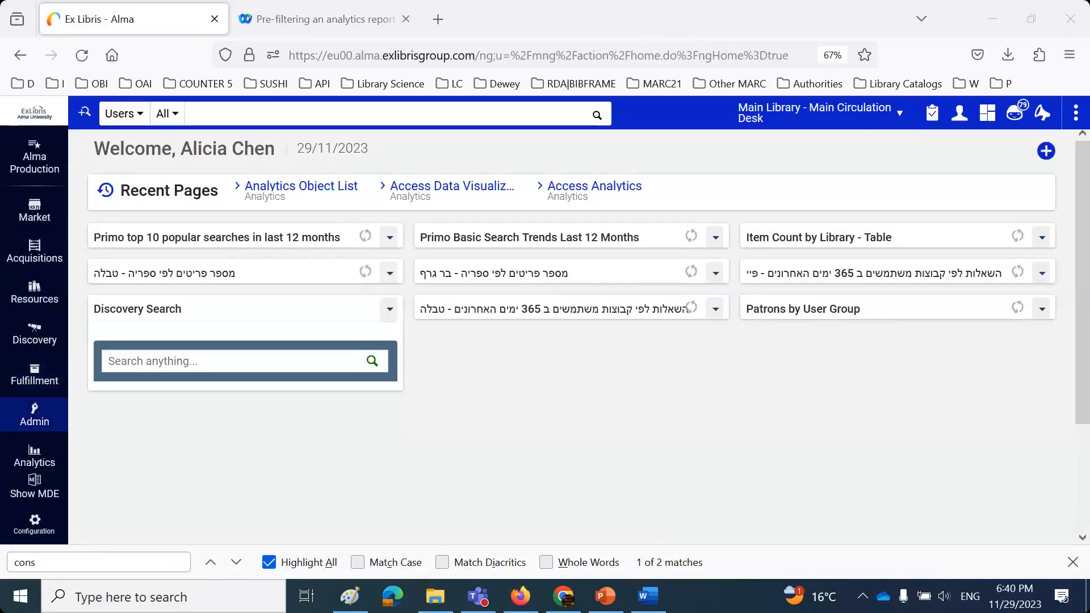
click(33, 463)
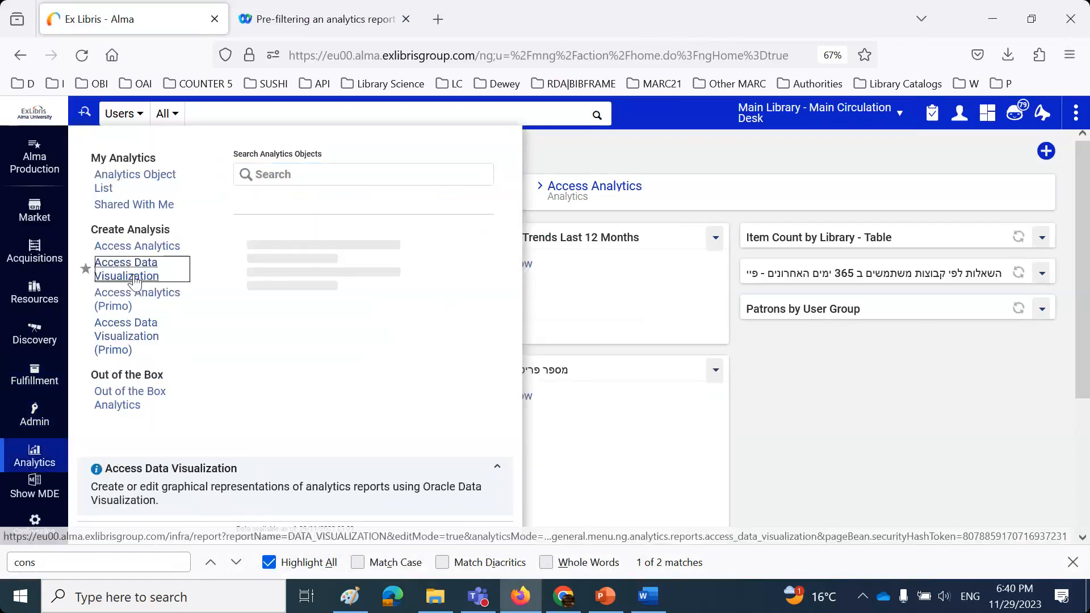
click(134, 275)
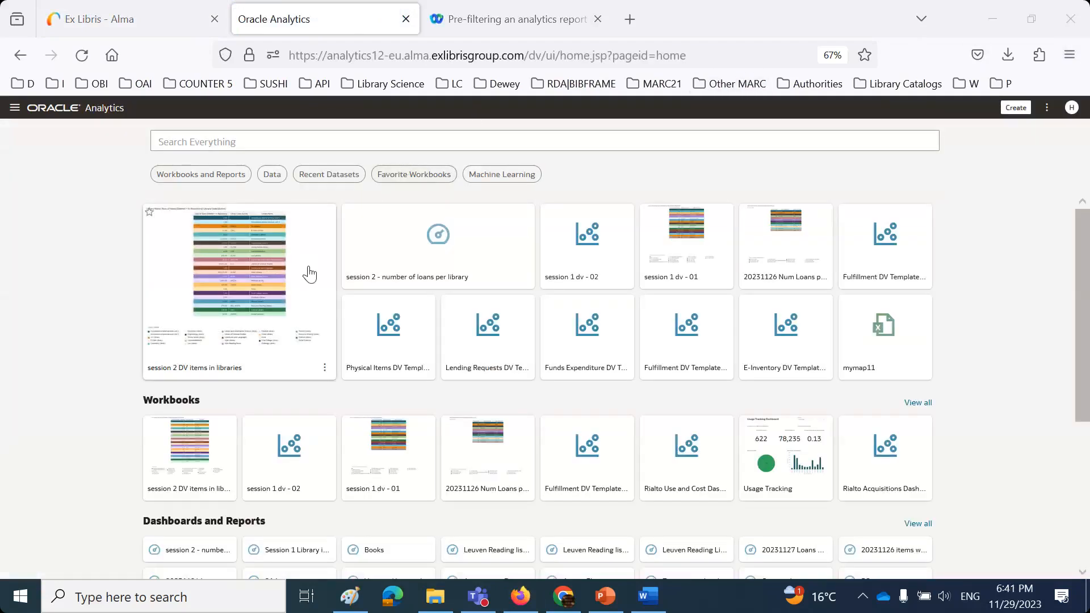
- Open the 'session 2 DV items in libraries' workbook tile on the Oracle Analytics home page
click(310, 270)
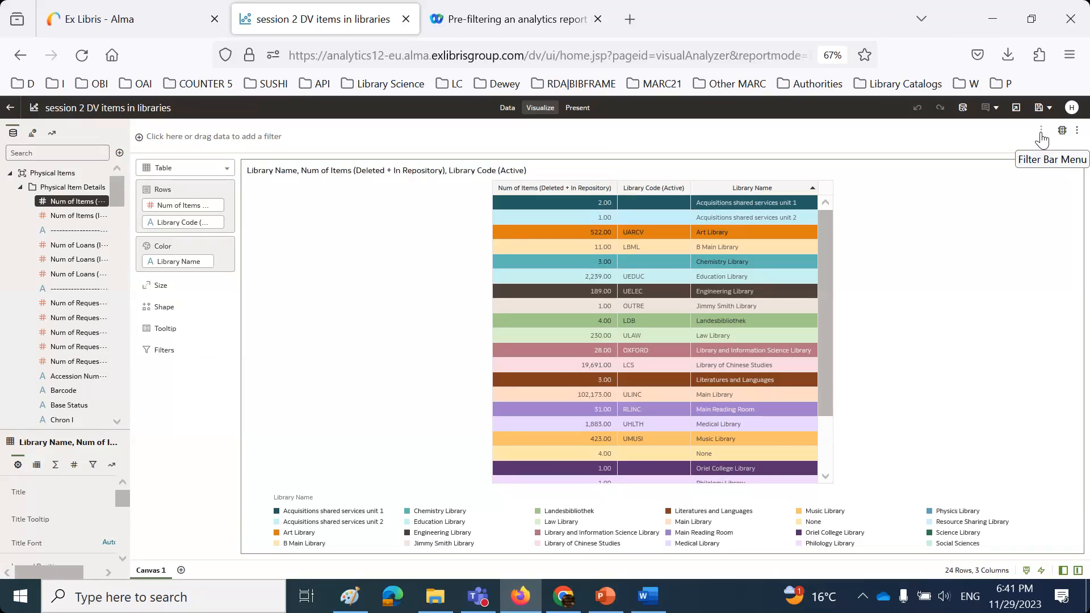
click(1041, 137)
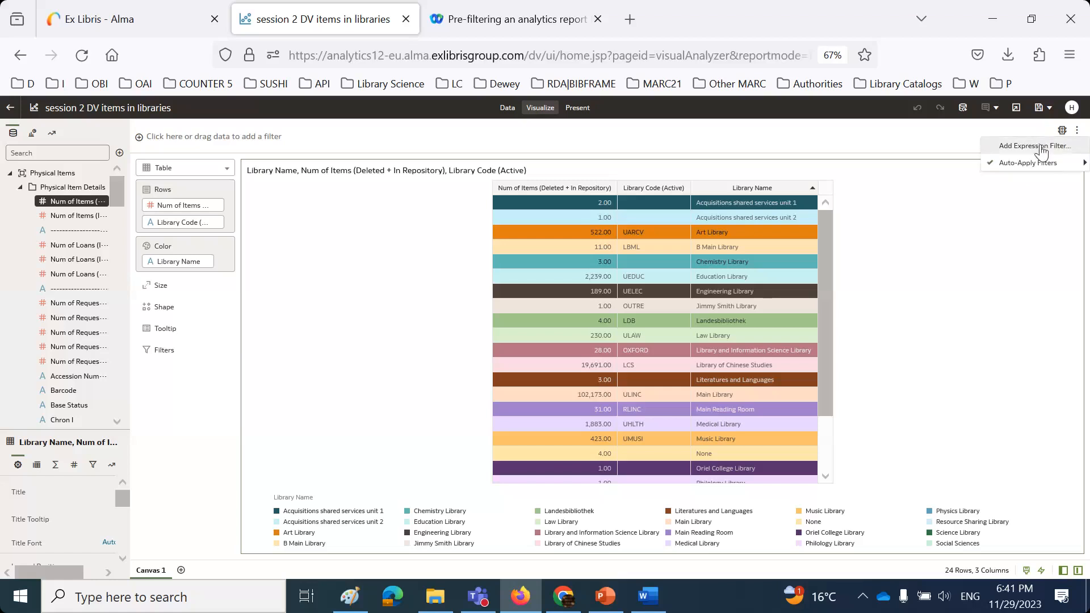
- Add the pasted VALUEOF library-code expression filter, apply it, save the workbook, and close it
click(1041, 147)
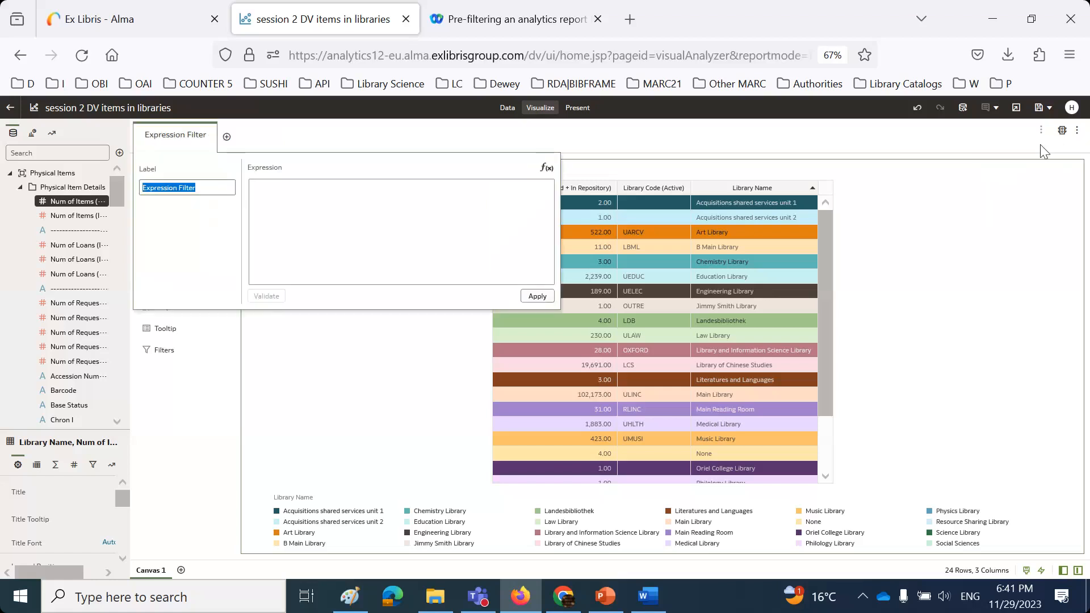
click(331, 214)
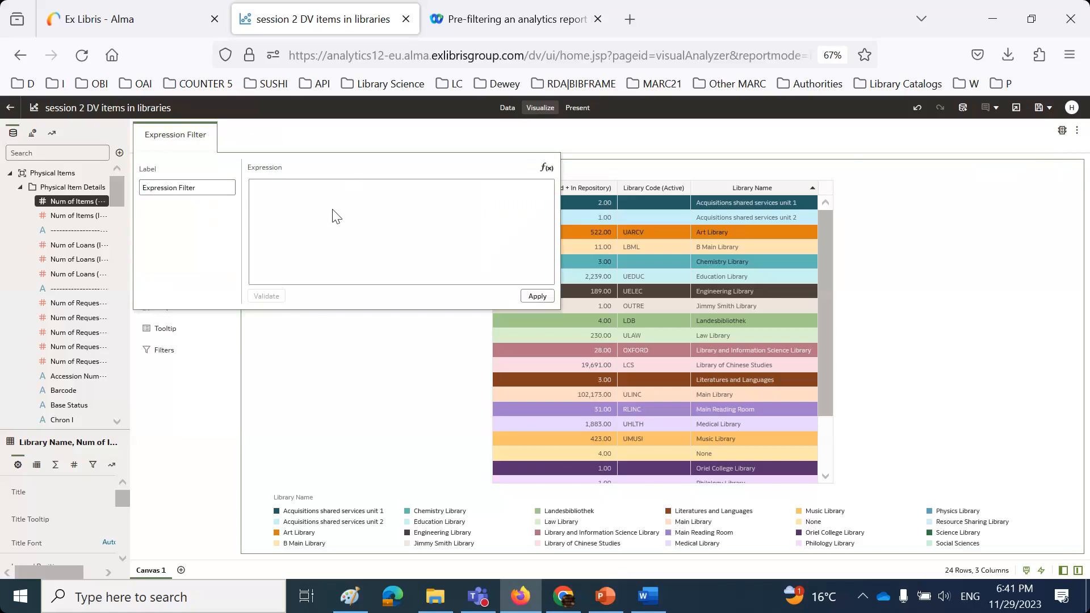
text("Library Unit"."Library Code (Active)" = VALUEOF(NQ_SESSION.REST_LIBRARY_CODE) OR VALUEOF(NQ_SESSION.REST_LIBRARY_CODE) = 'ALL')
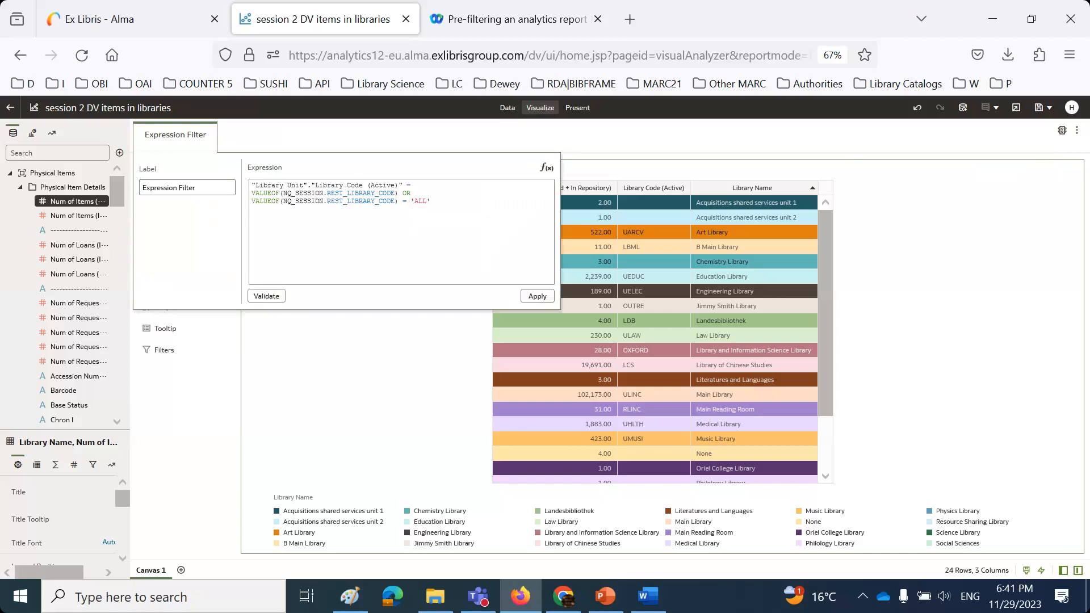
click(537, 298)
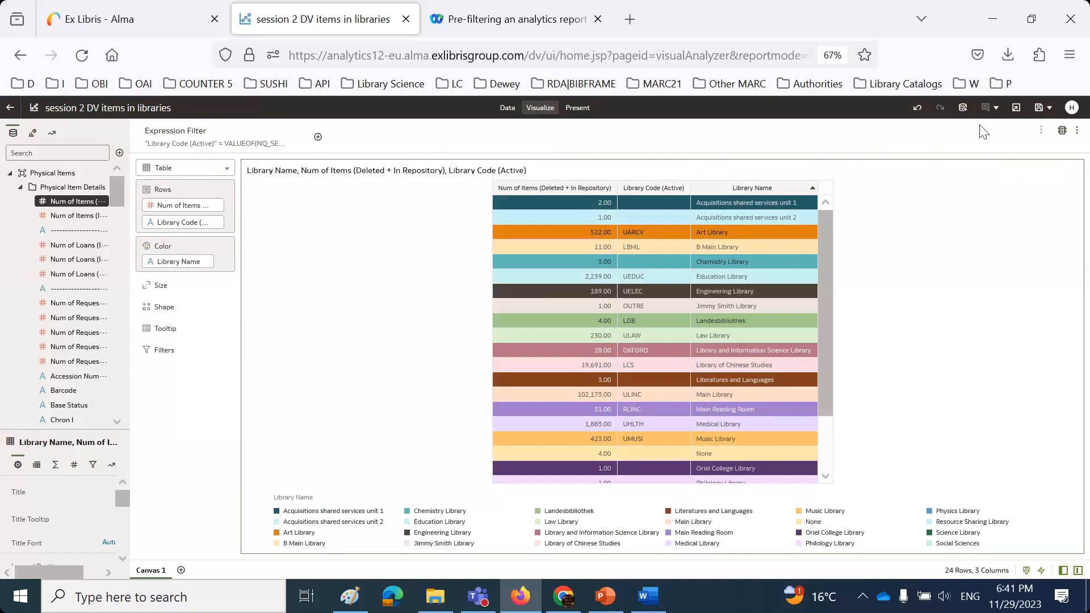
click(1038, 109)
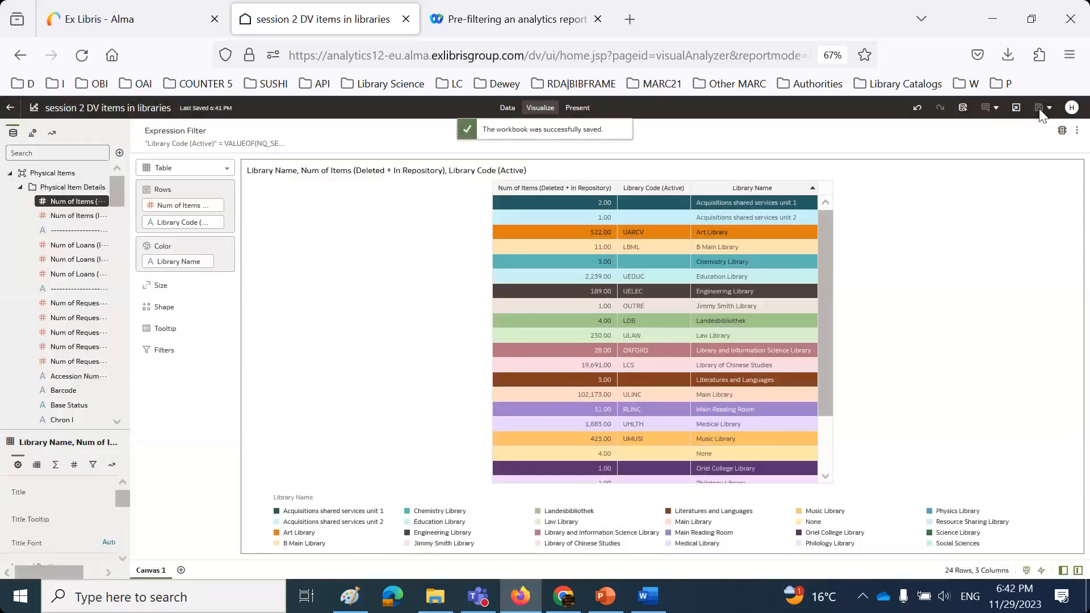
click(405, 19)
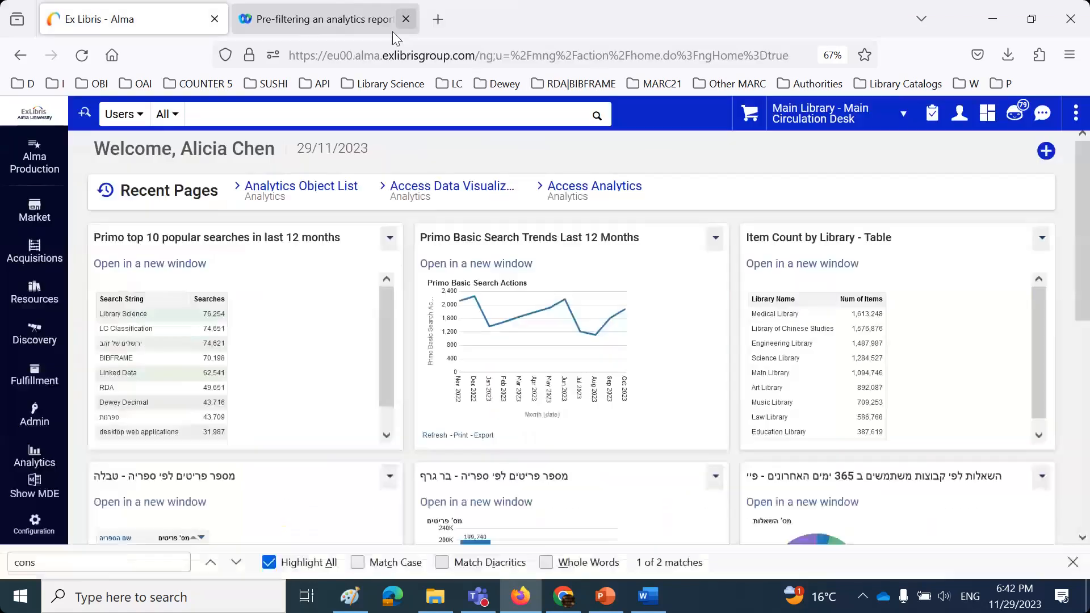
- Sign out and log in with another staff user's saved login
click(959, 113)
click(901, 332)
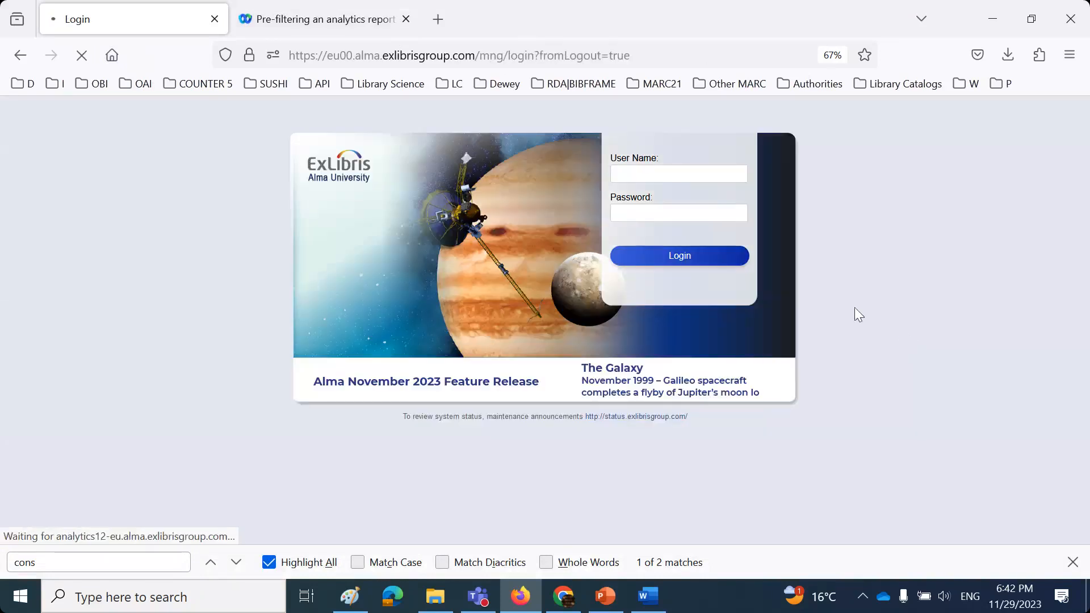
click(659, 177)
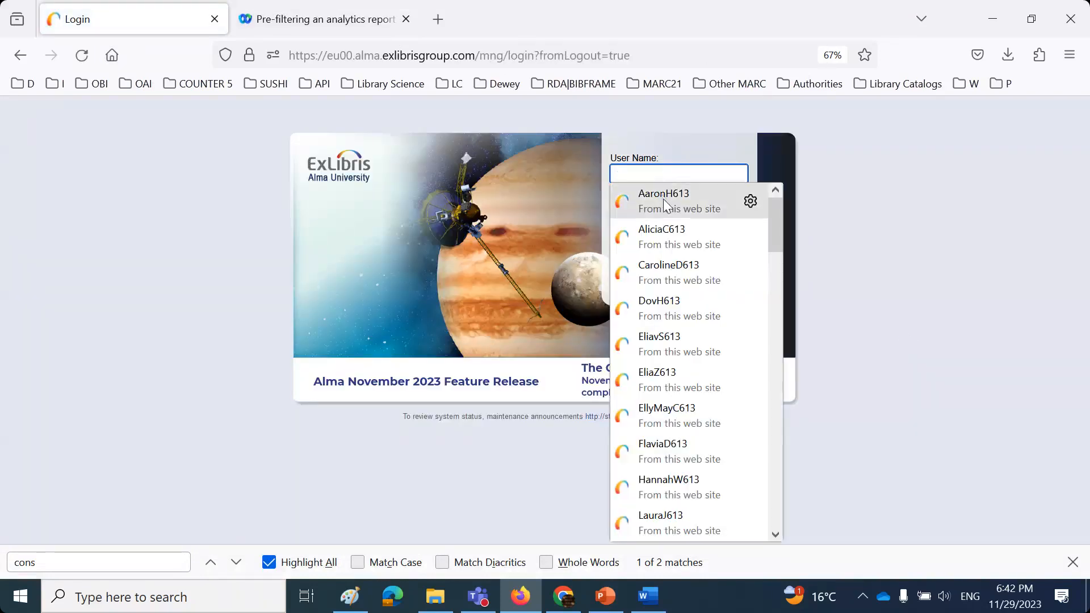
click(662, 199)
click(680, 260)
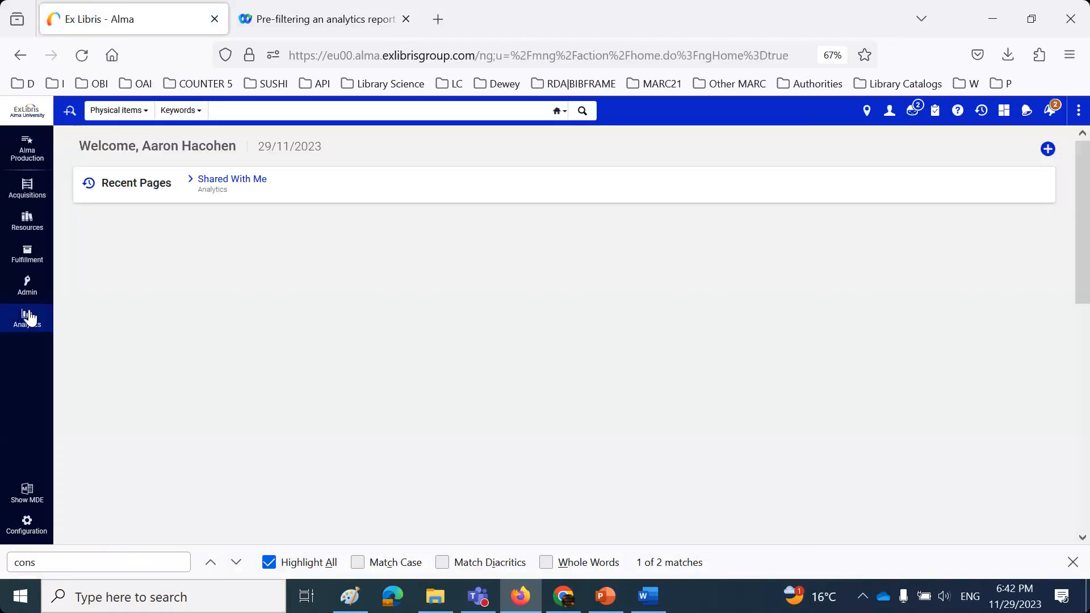
- Open the pinned workbook and confirm it shows only Art Library with 522 items
click(30, 318)
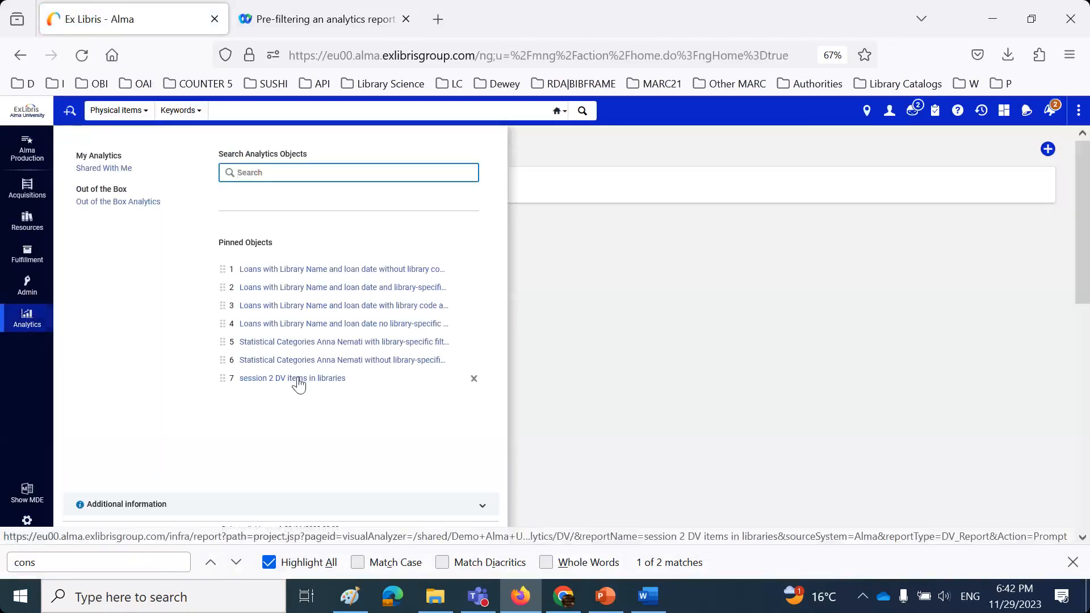
click(299, 380)
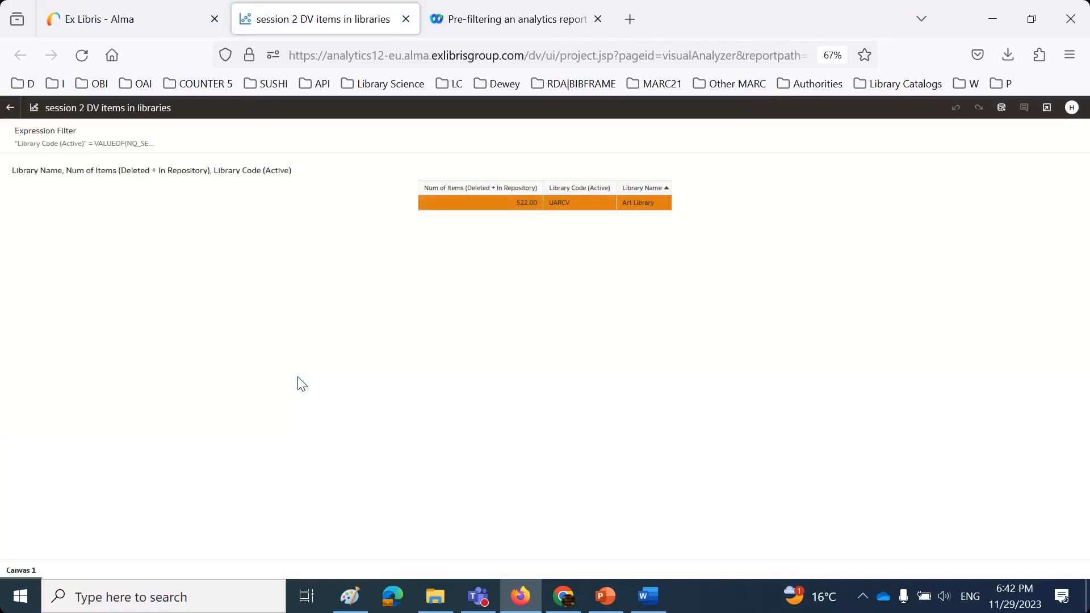
click(406, 18)
click(889, 111)
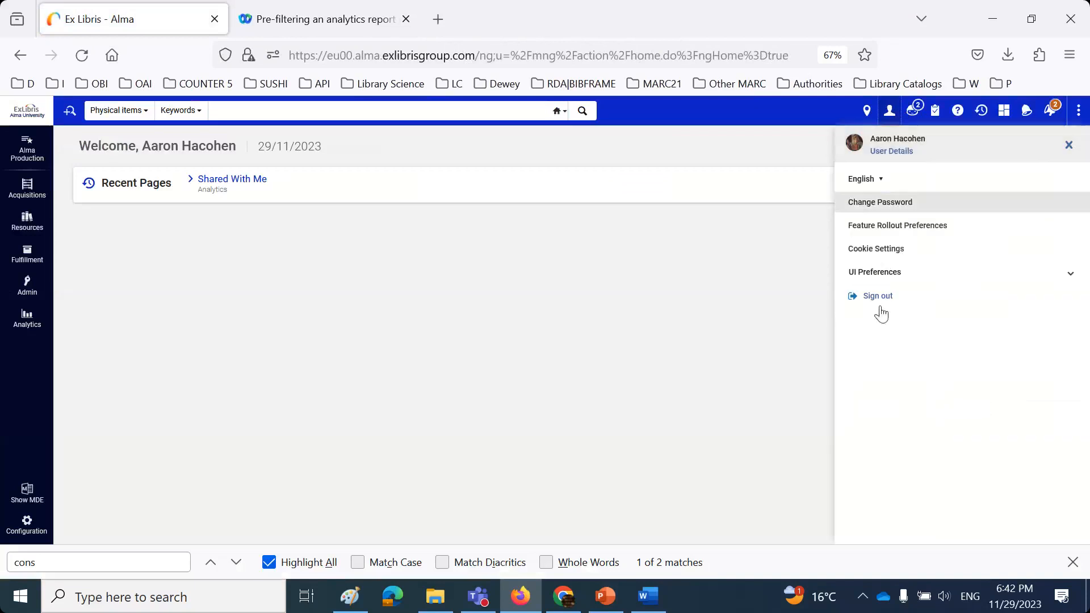
- Sign out and log in as a third staff user, found by typing part of the user name
click(878, 305)
click(669, 181)
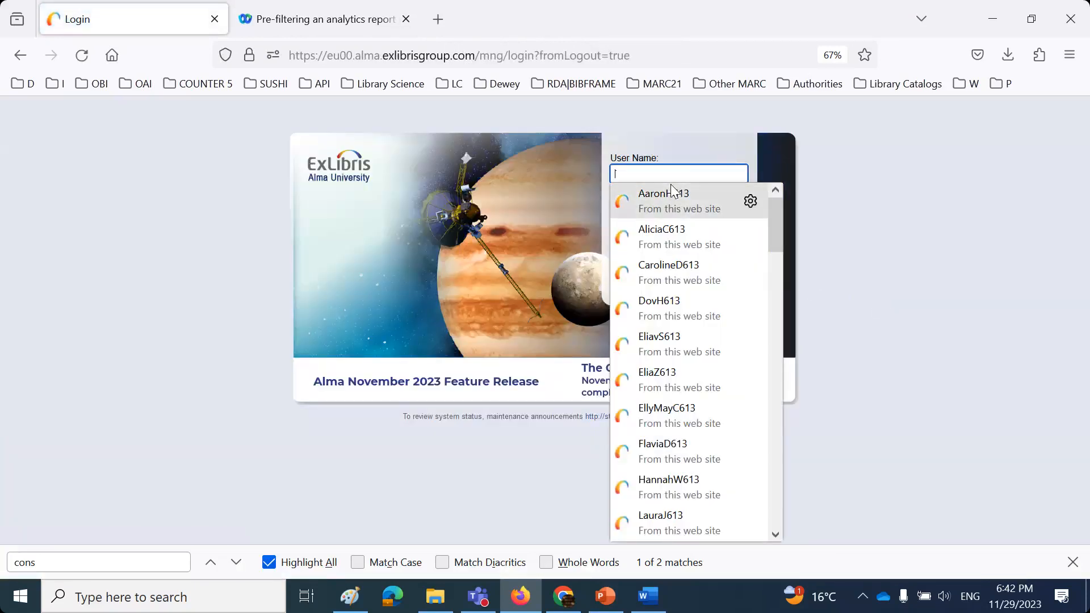
text(Suz)
click(671, 201)
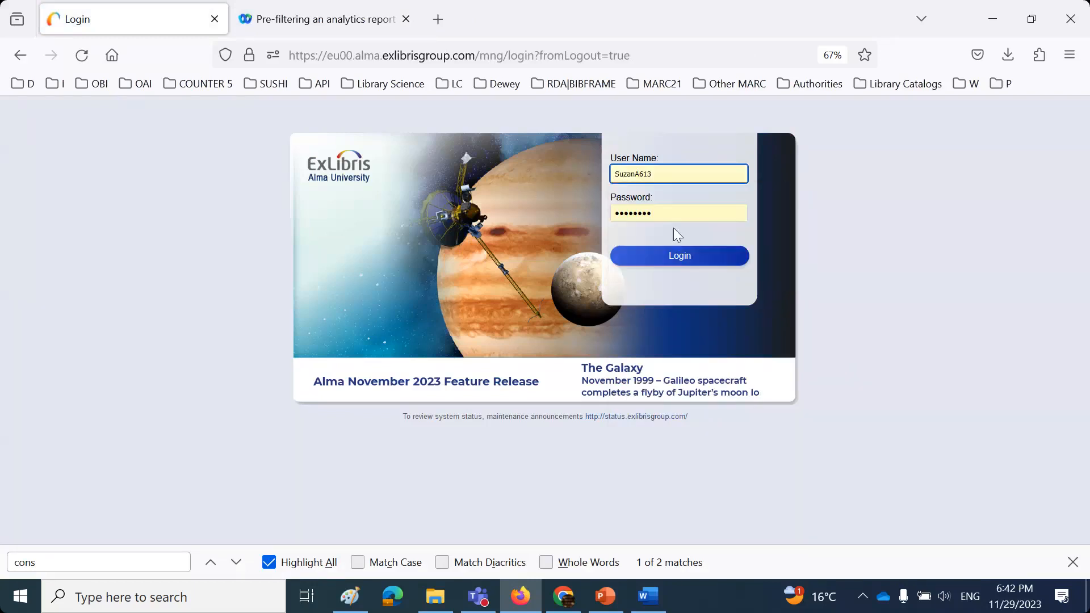
click(677, 260)
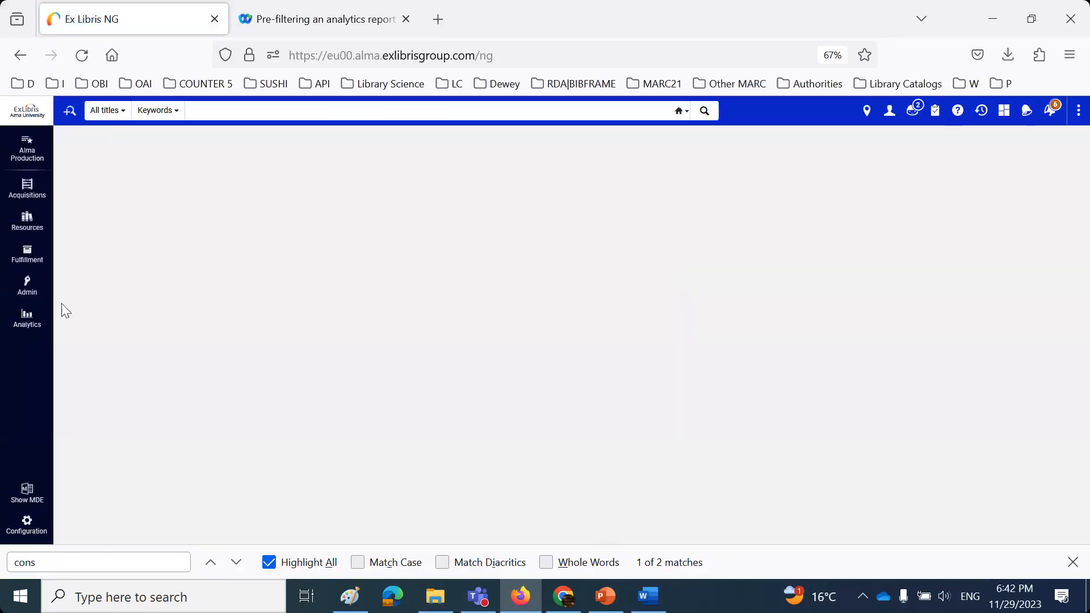
- Open the pinned workbook and confirm it shows only Science Library (USCI) with 128 items
click(26, 318)
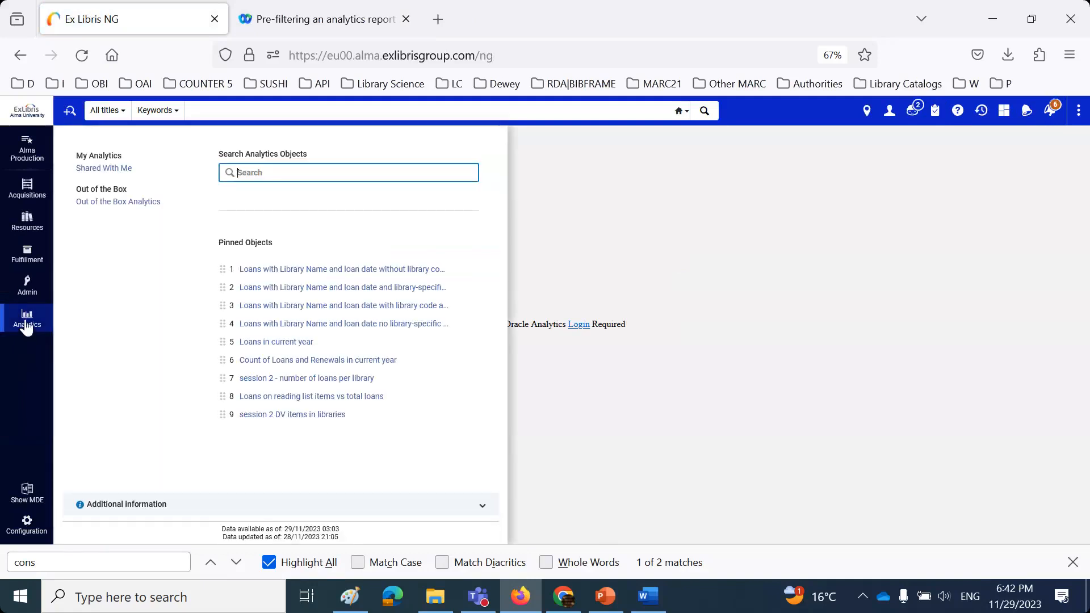
click(278, 415)
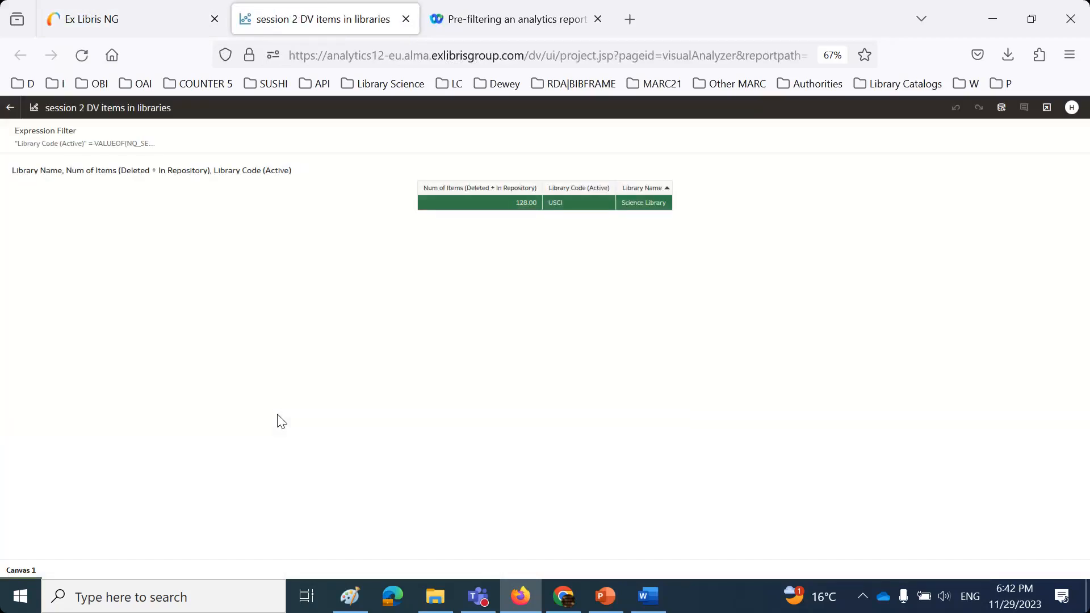
click(409, 19)
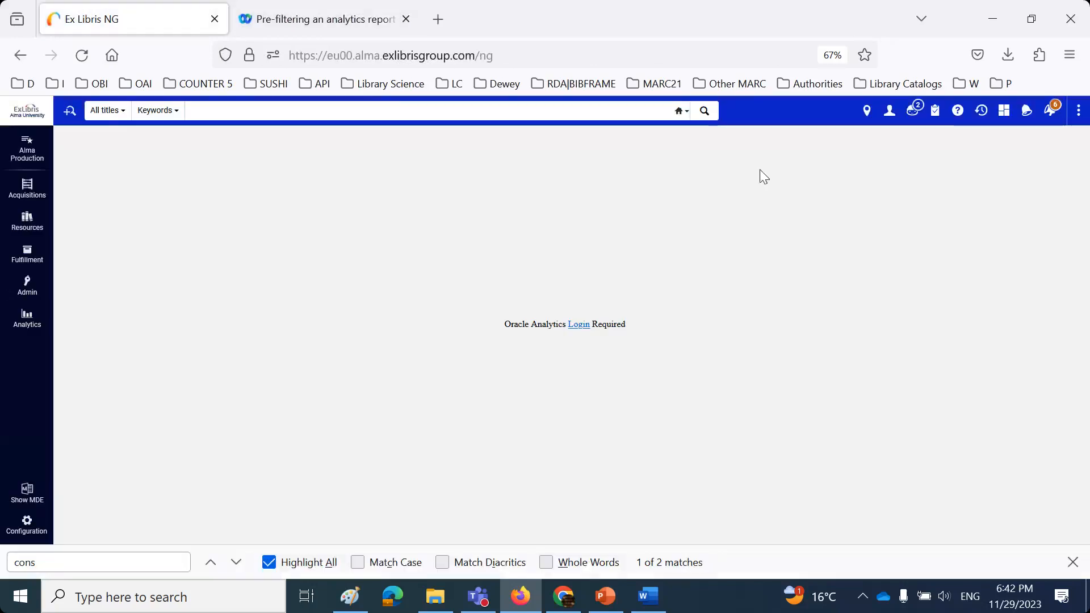
click(889, 112)
- Sign out and log back in as the other staff user via the saved login
click(867, 298)
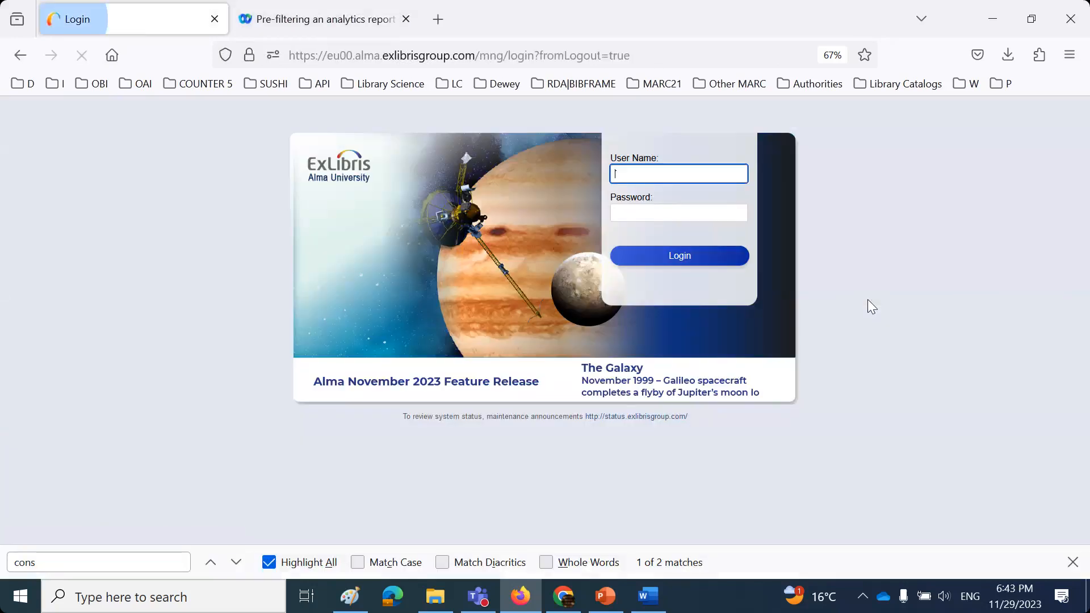
click(691, 173)
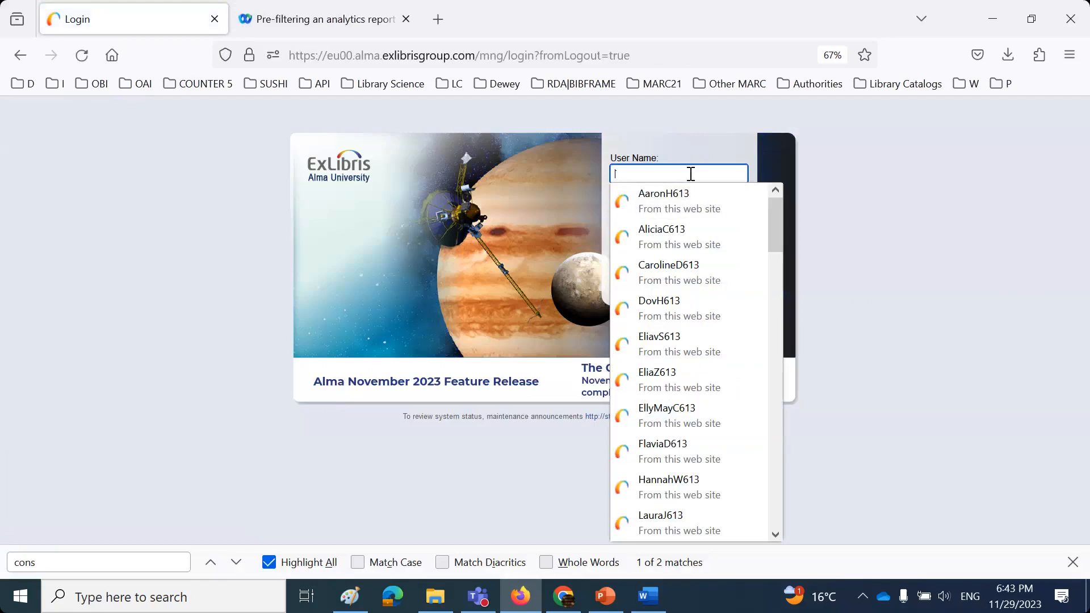
text(Tim)
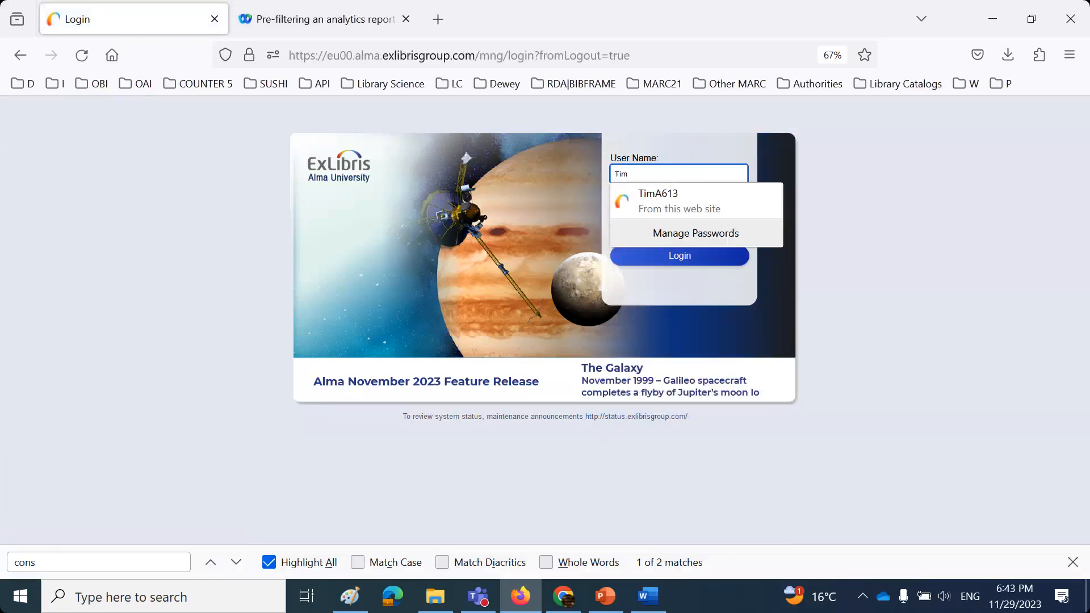
click(700, 199)
click(689, 261)
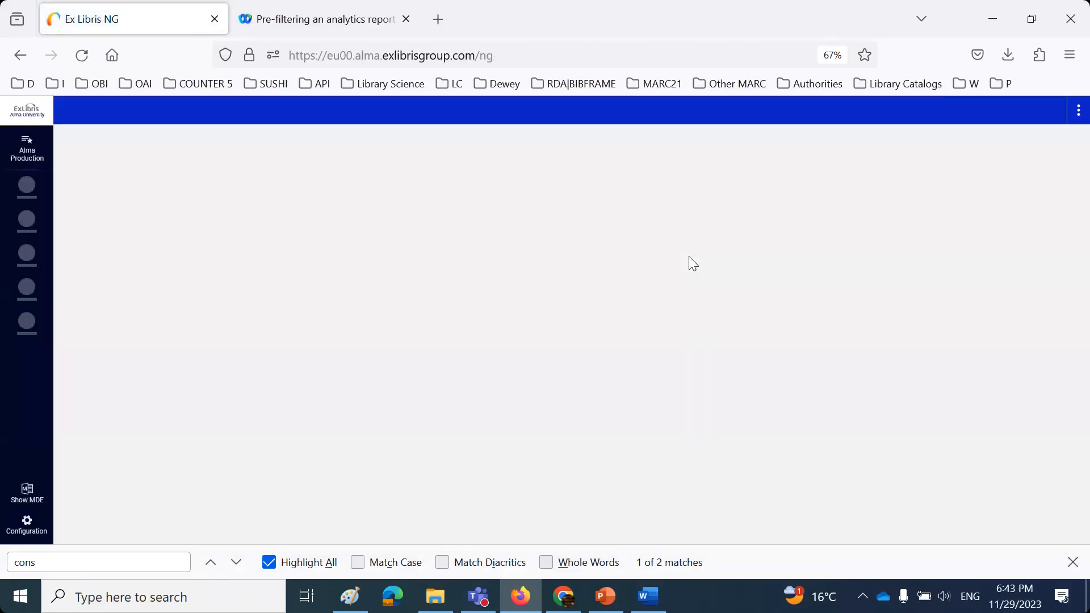
- Open the pinned 'session 2 DV items in libraries' workbook and confirm only Education (2,239) and Music (425) libraries appear
click(25, 320)
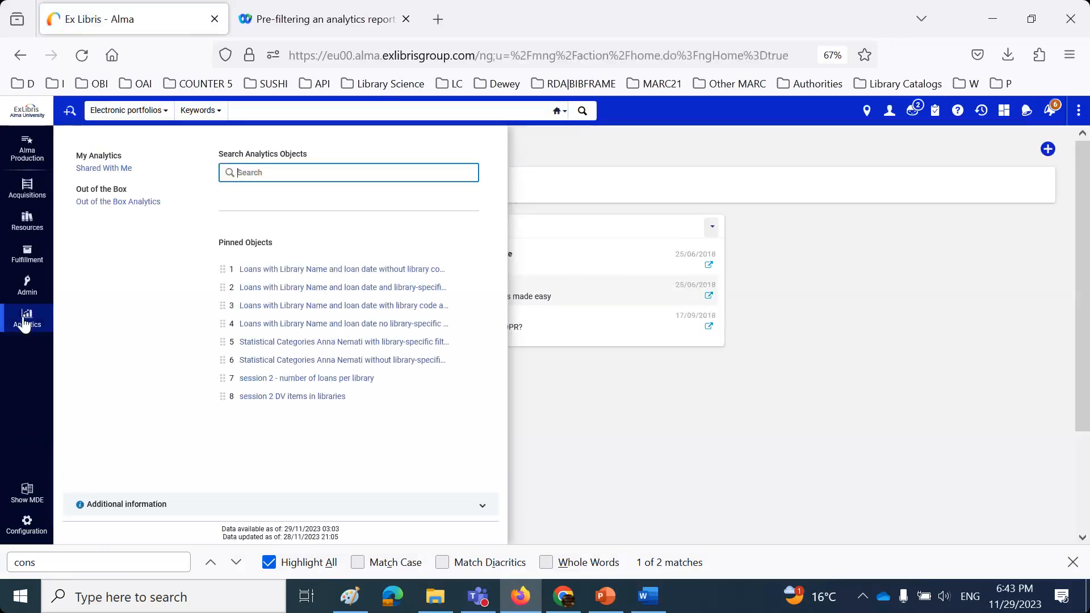
click(280, 397)
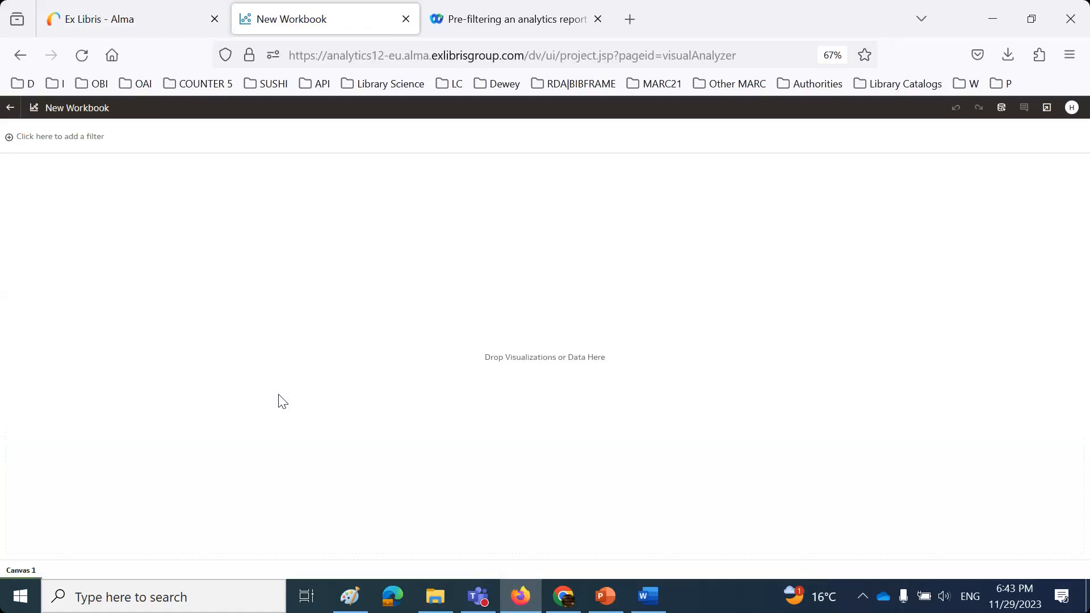
click(187, 17)
click(26, 317)
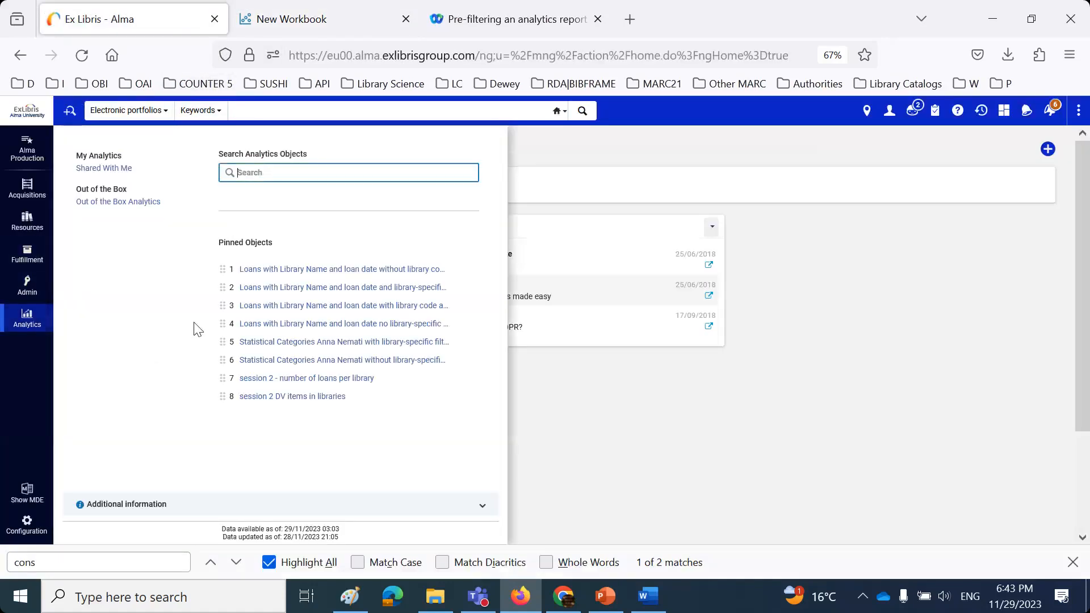
click(291, 397)
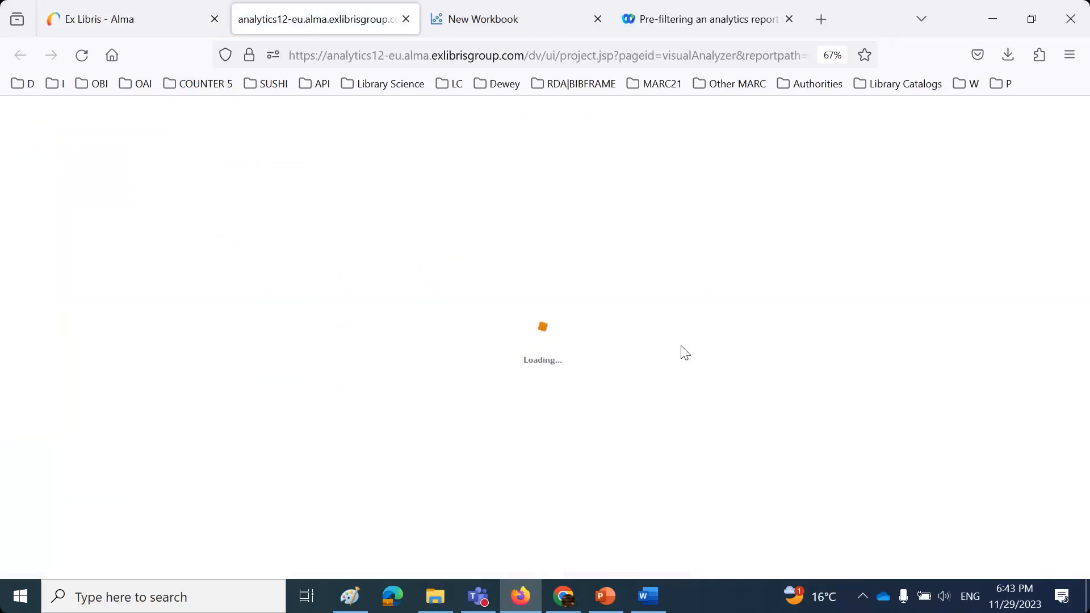
click(597, 19)
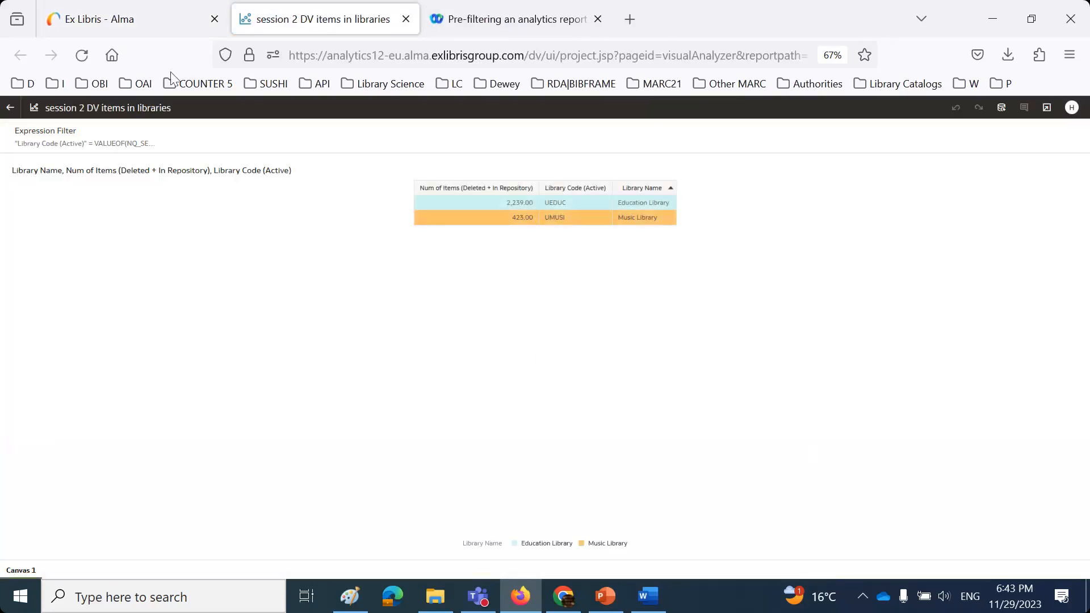
click(132, 18)
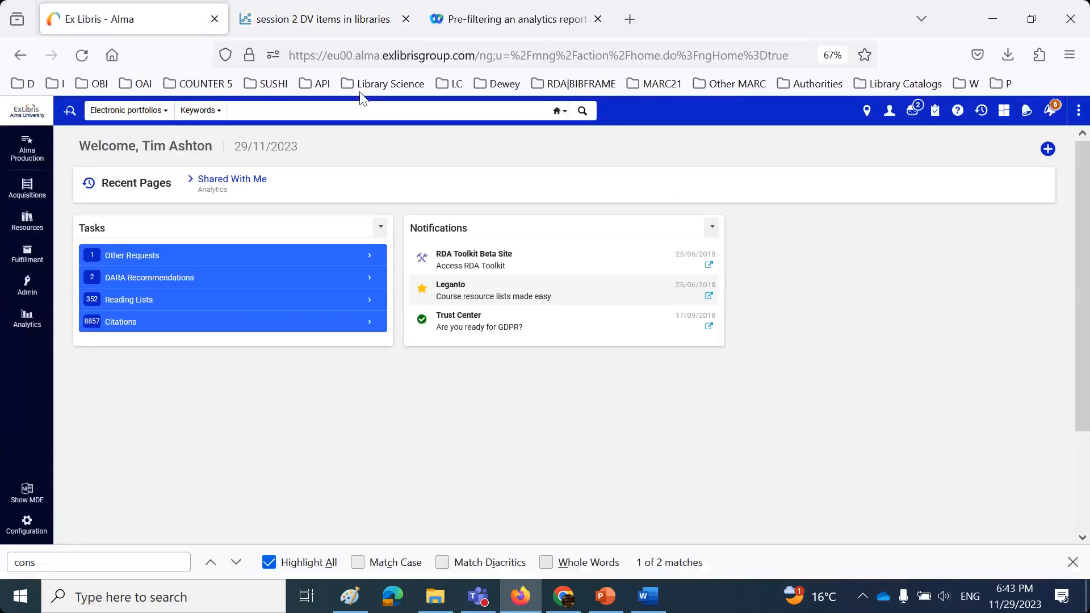
- Close the report tab, sign out, and log in as a different staff user's saved login
click(407, 20)
click(889, 113)
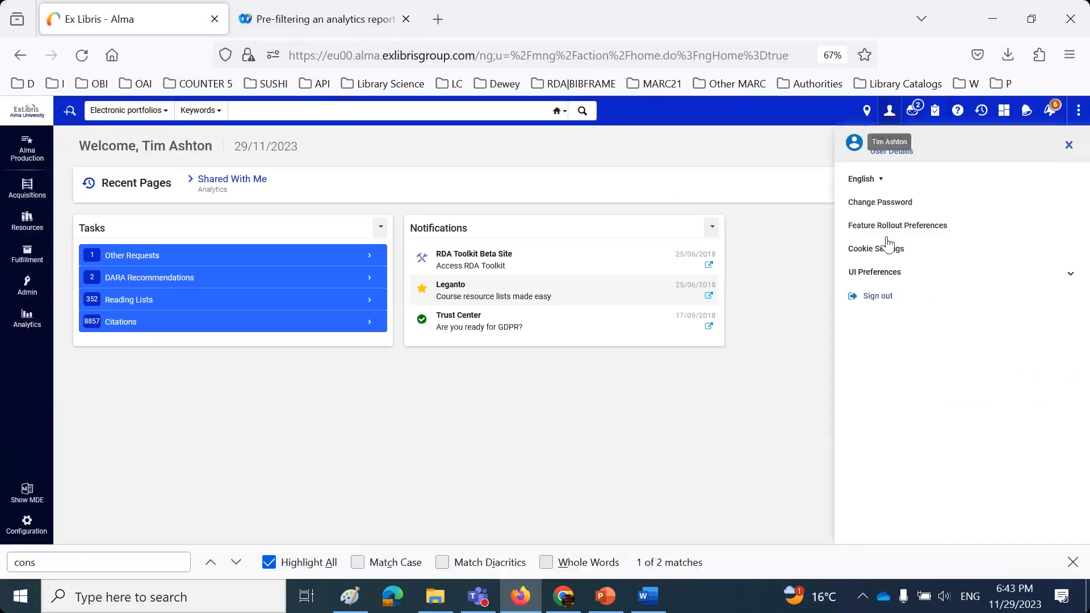
click(881, 296)
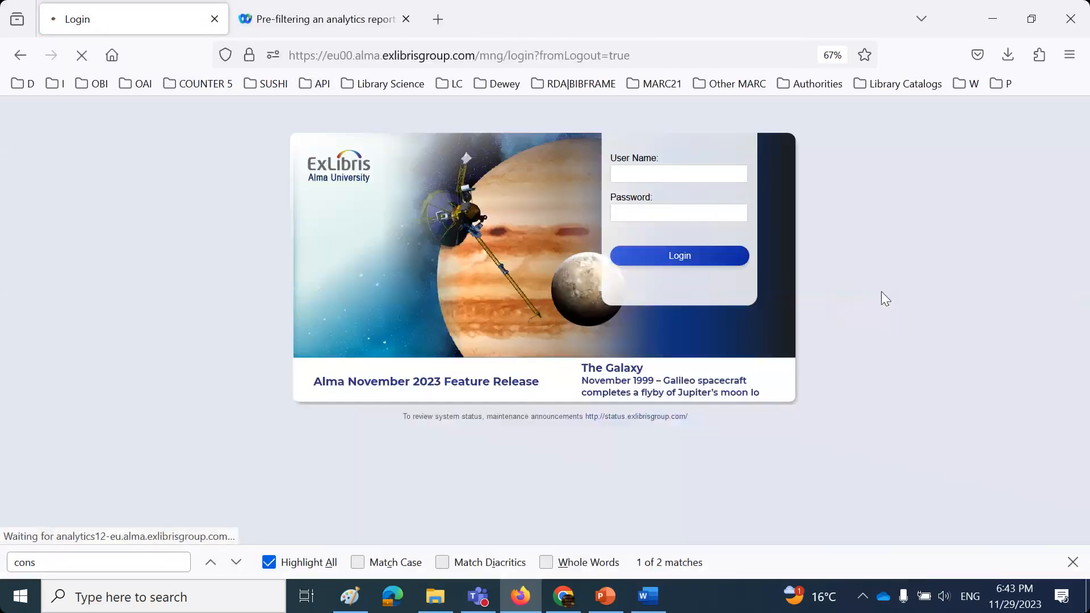
click(681, 176)
click(682, 272)
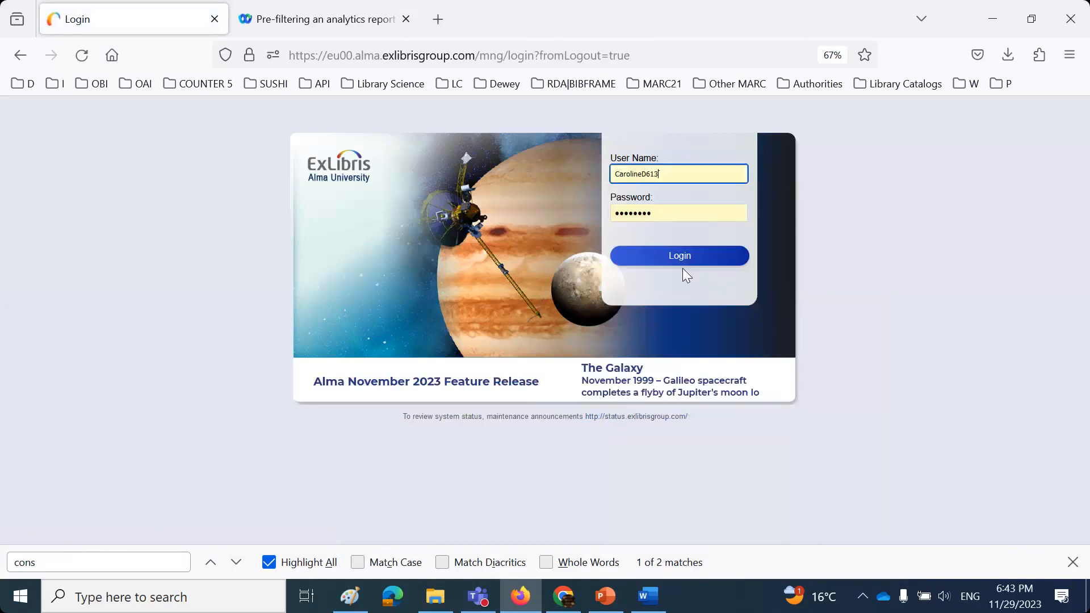
click(680, 258)
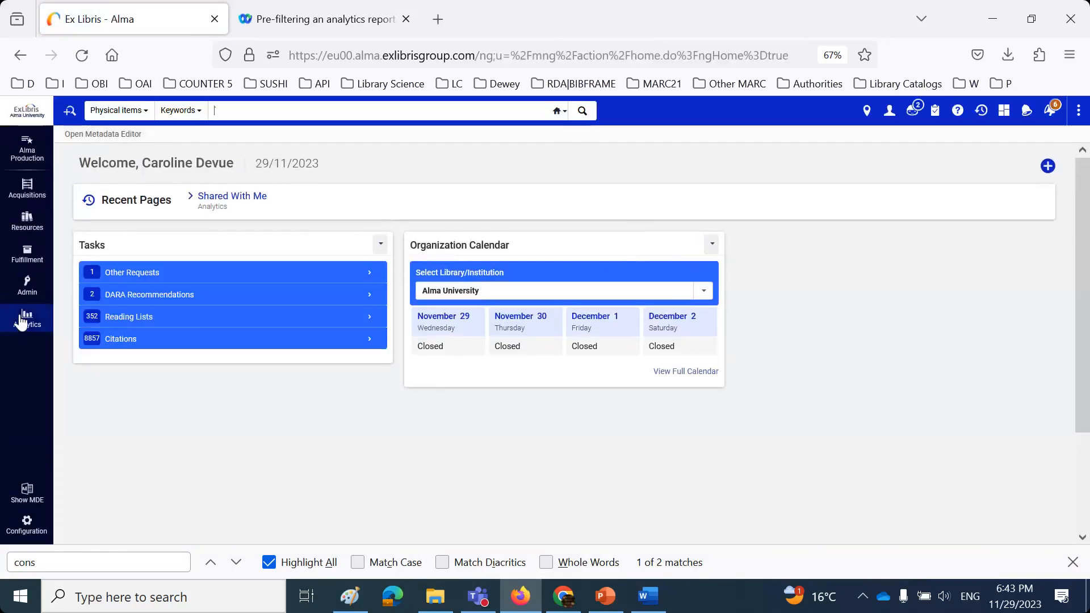
- Reopen the pinned workbook from Analytics and confirm every library is listed, including Main Library (102,173)
click(17, 325)
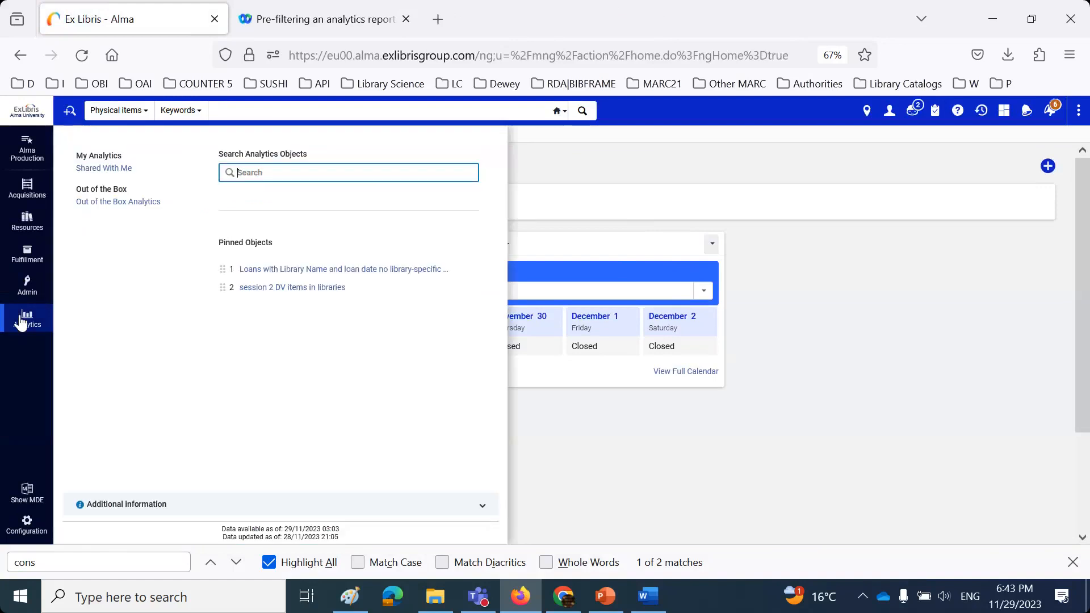
click(288, 291)
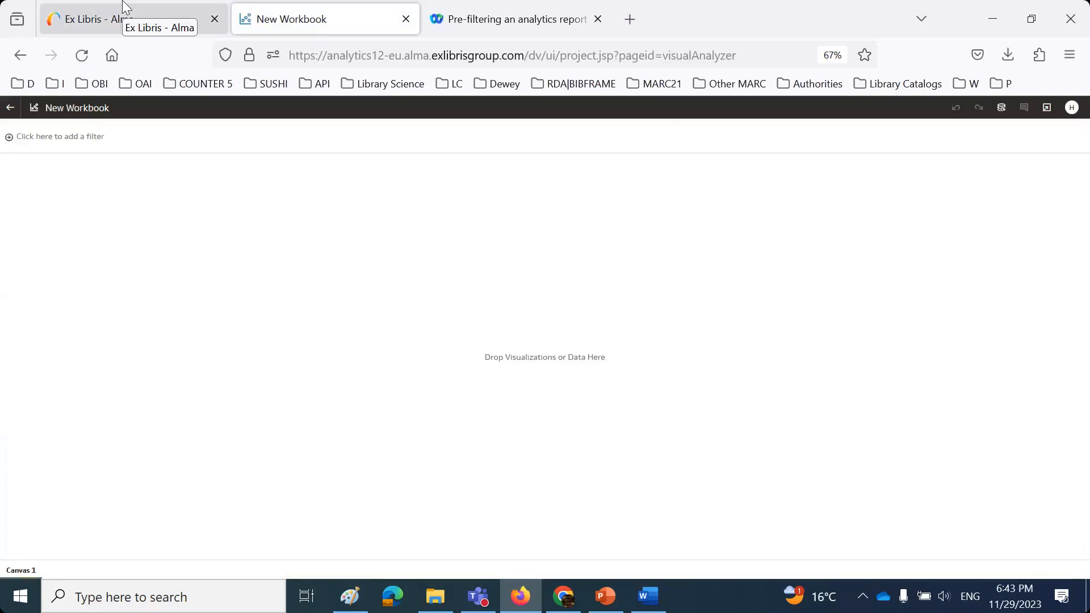
click(123, 2)
click(40, 334)
click(262, 288)
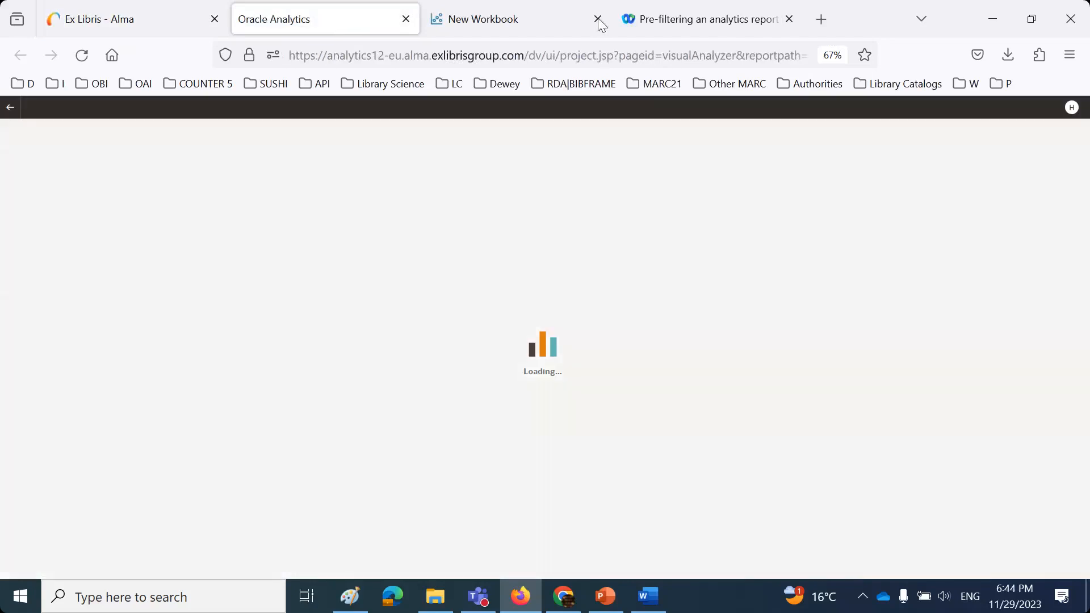
click(598, 19)
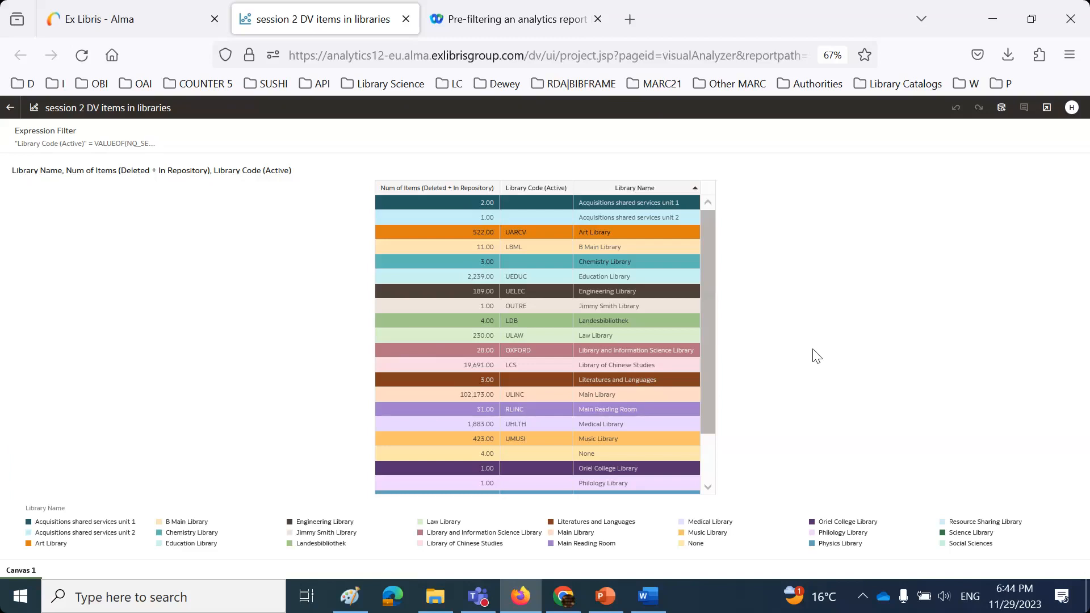
- Return to the PowerPoint slideshow and advance to the 'Copy the filter which appears on top' slide
click(605, 596)
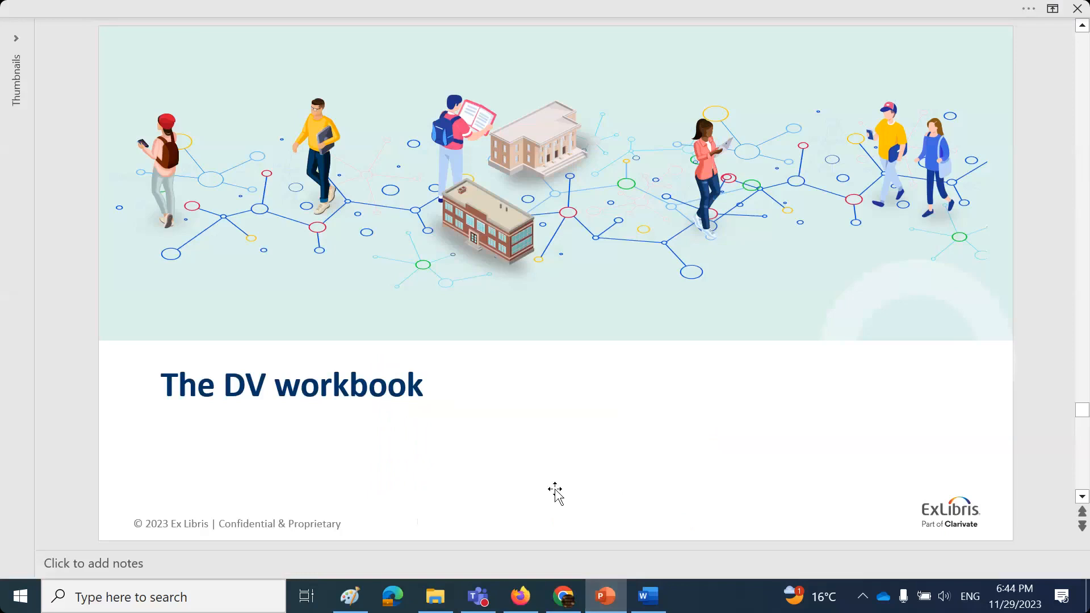
scroll(555, 494, down, 1)
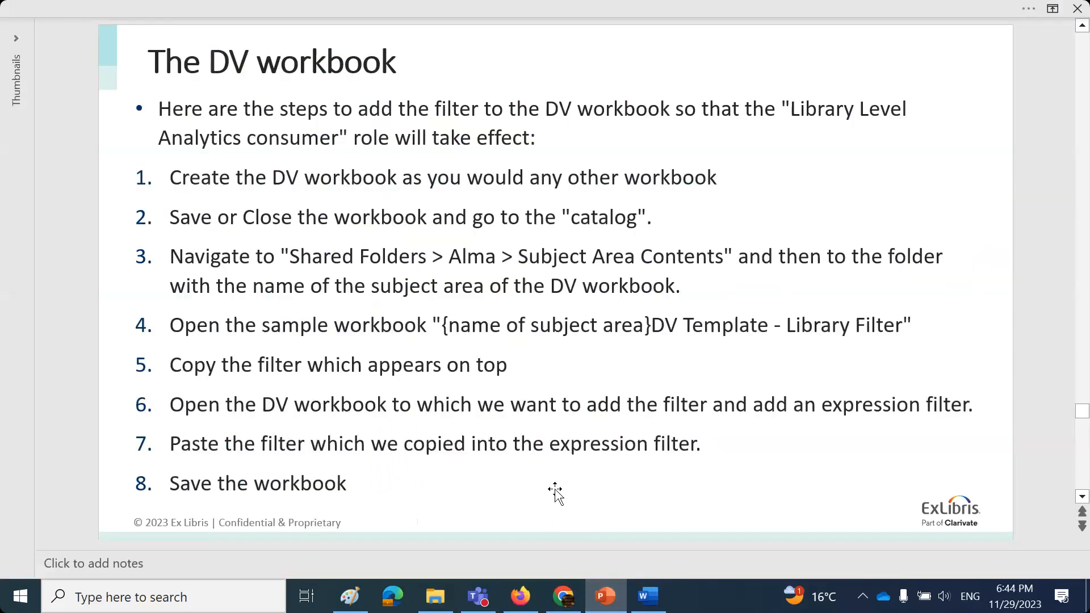
scroll(555, 492, down, 1)
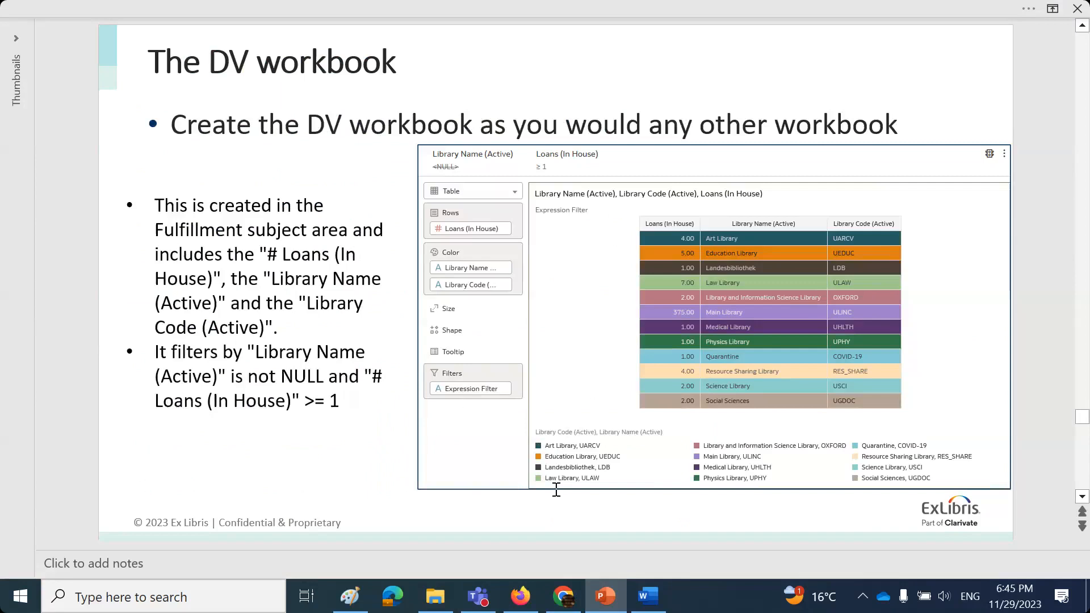
scroll(556, 489, down, 1)
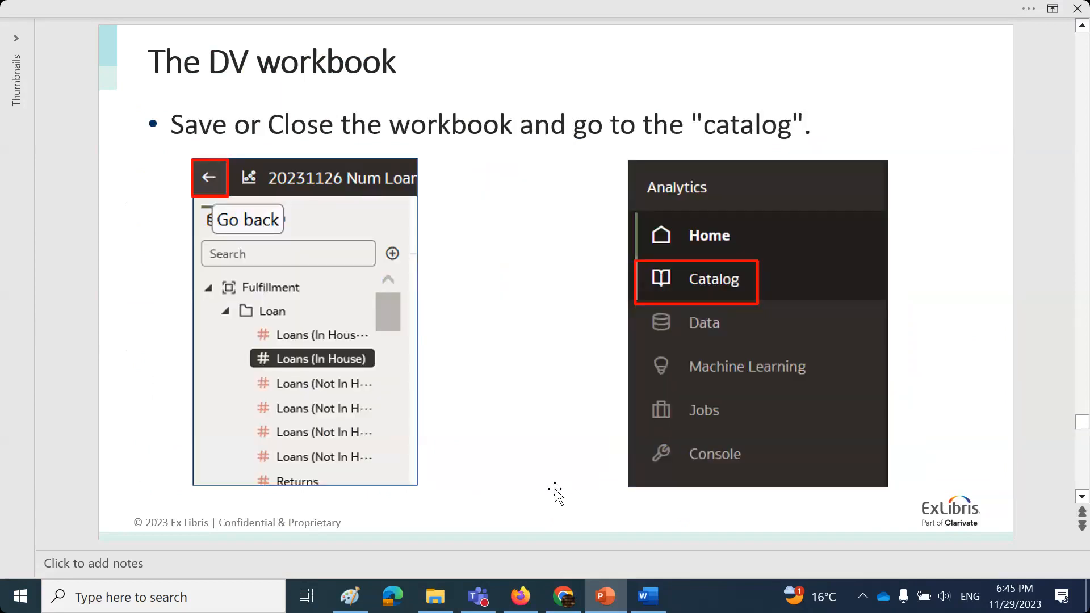
scroll(555, 492, down, 1)
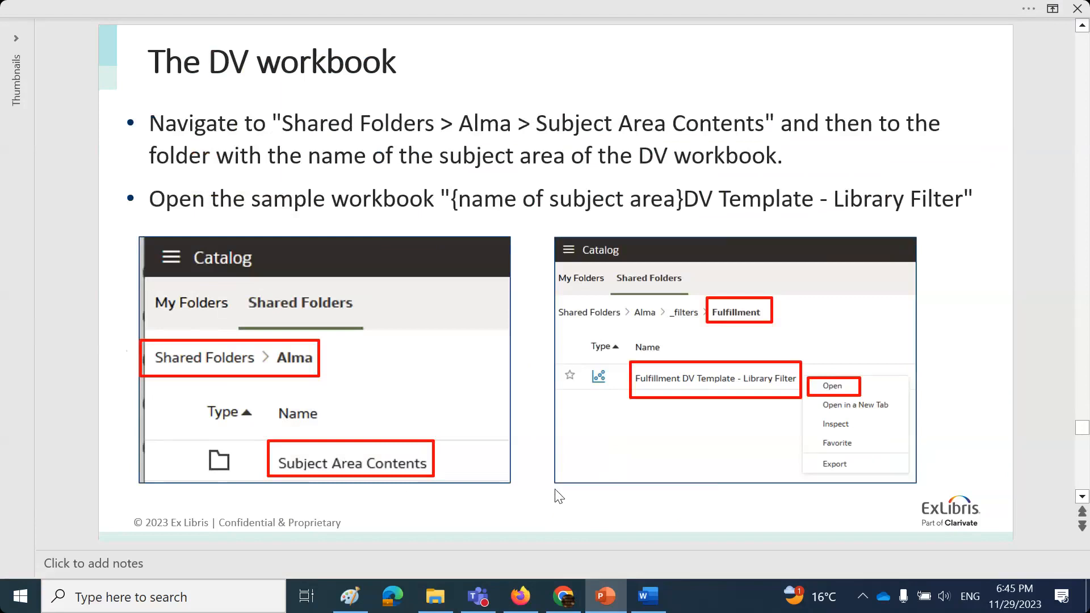
scroll(559, 496, down, 1)
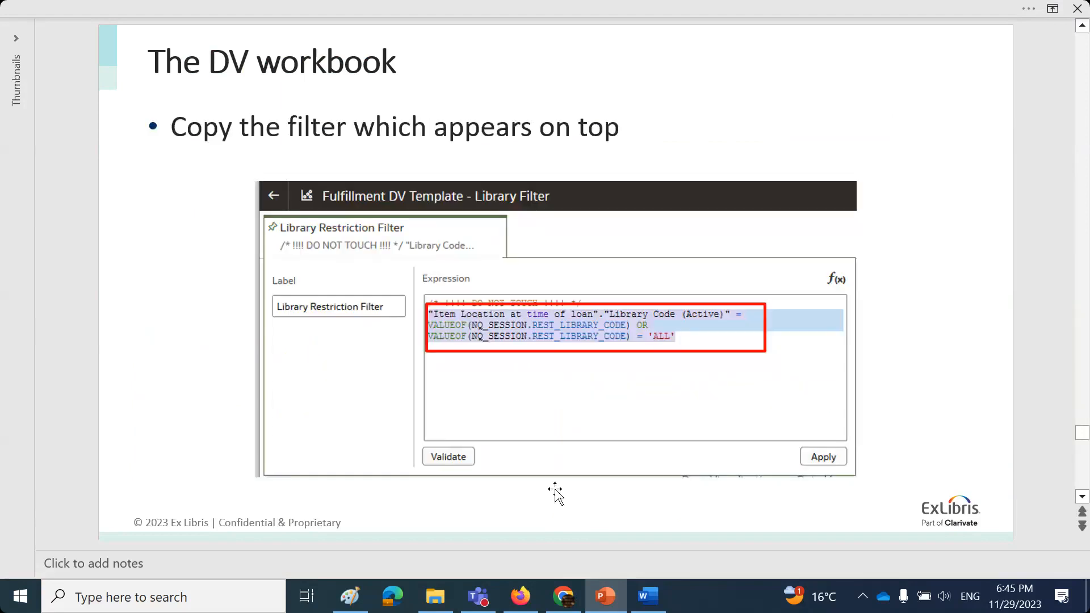
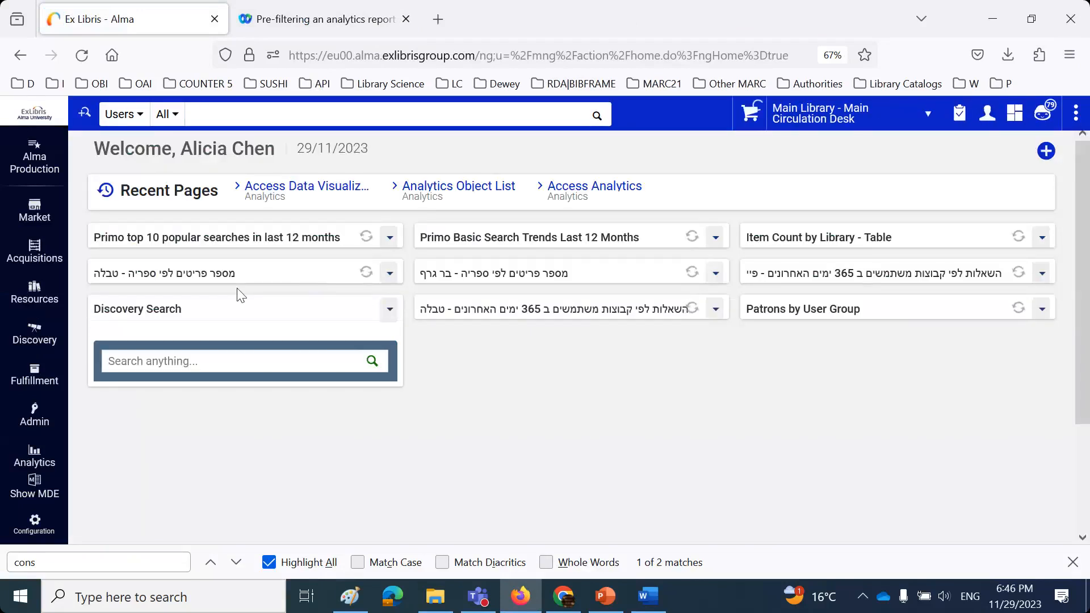
- Try Access Analytics twice, closing each analytics tab that opened without a sign-in
click(36, 461)
click(138, 246)
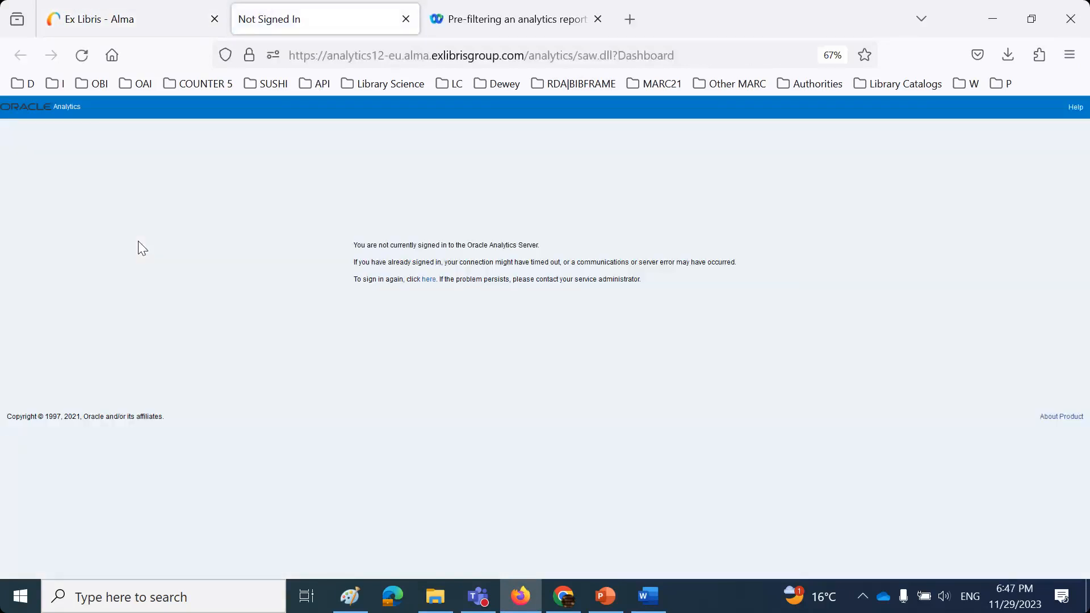
click(405, 18)
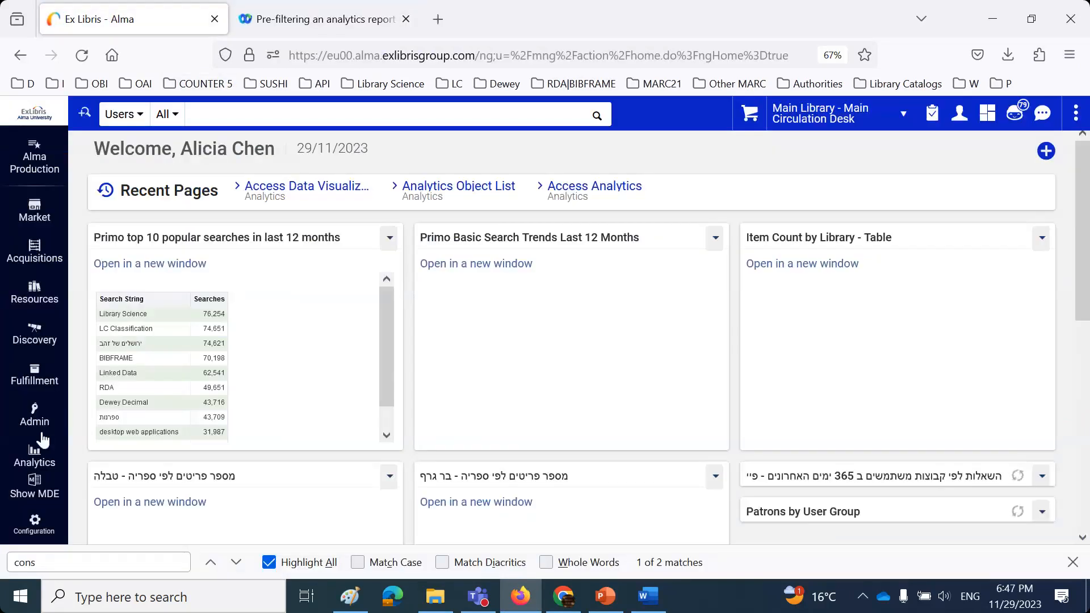
click(35, 456)
click(139, 246)
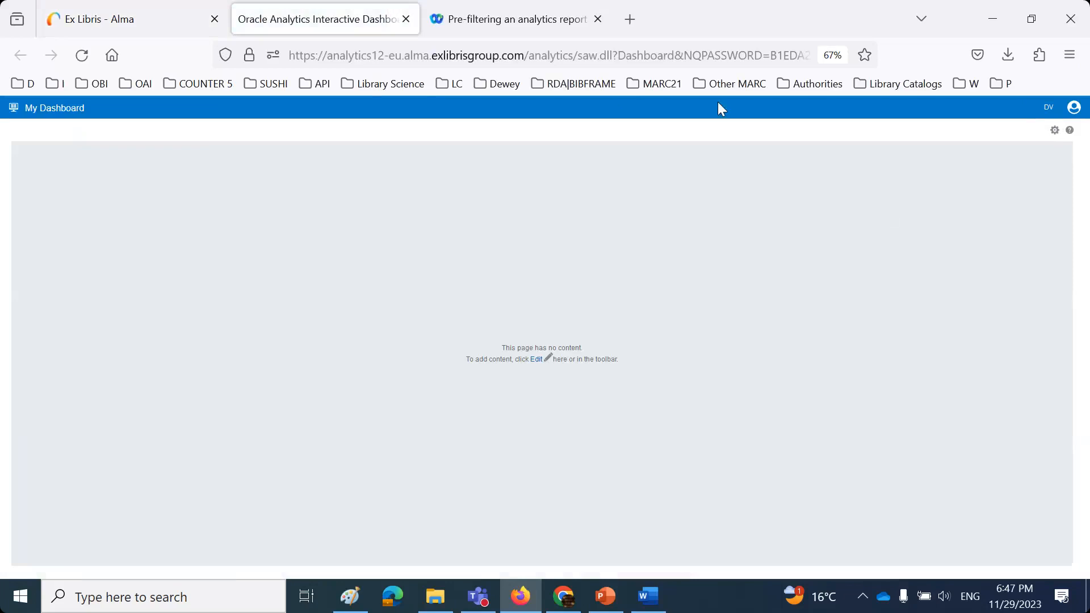
click(406, 19)
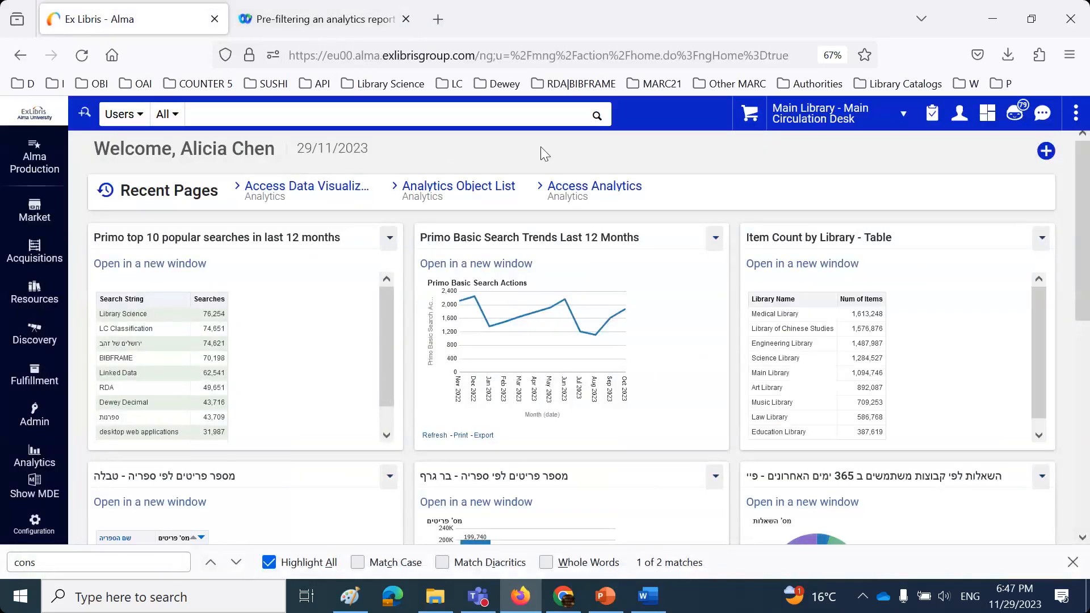
- Open Access Analytics again, put the empty dashboard into edit mode, then close it and the Alma tab
click(32, 453)
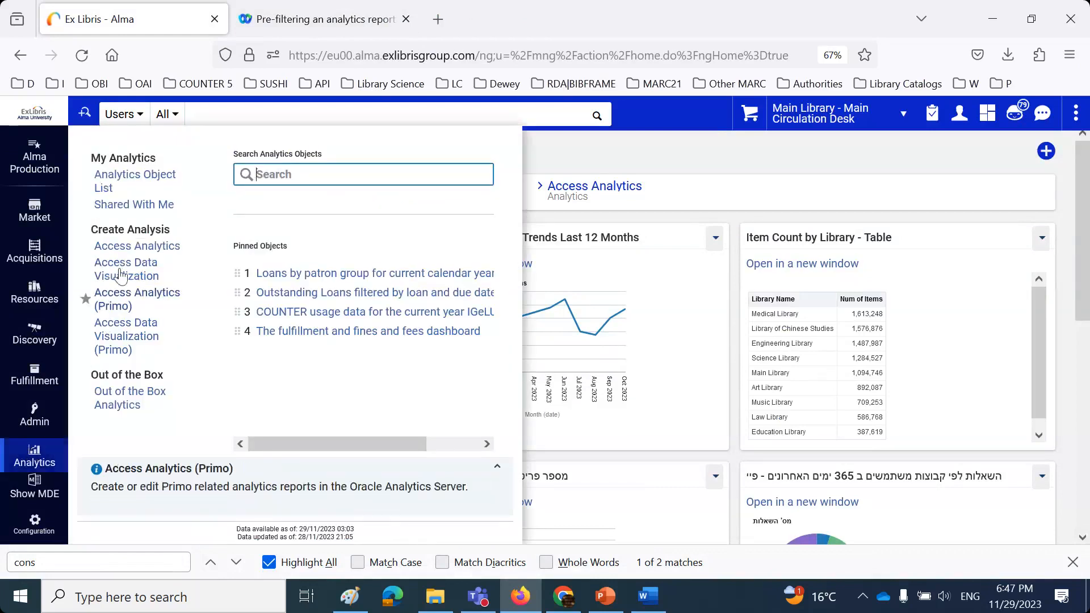
click(122, 247)
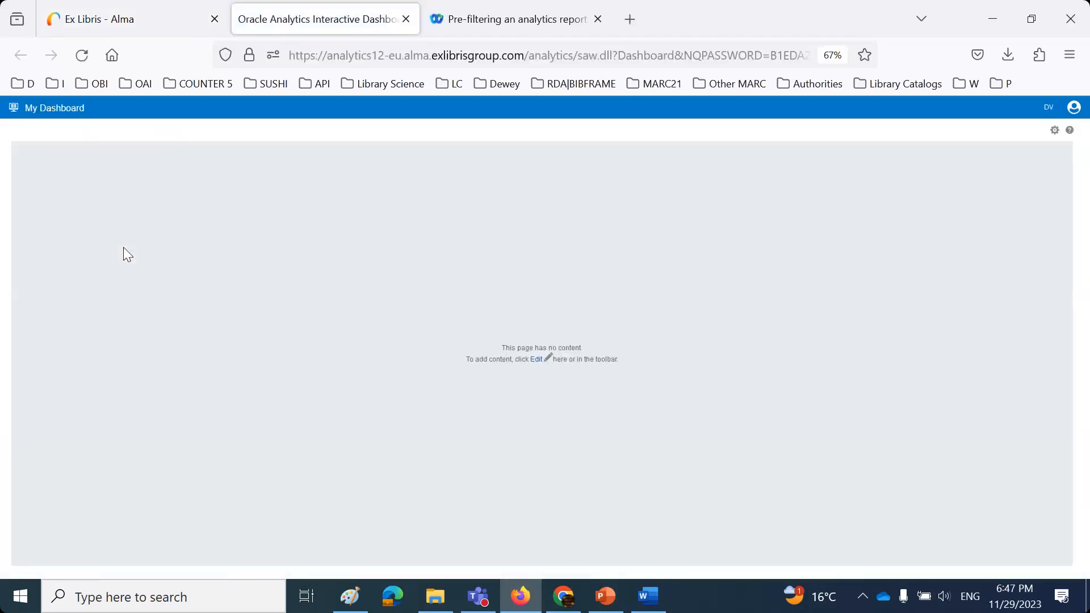
click(1055, 131)
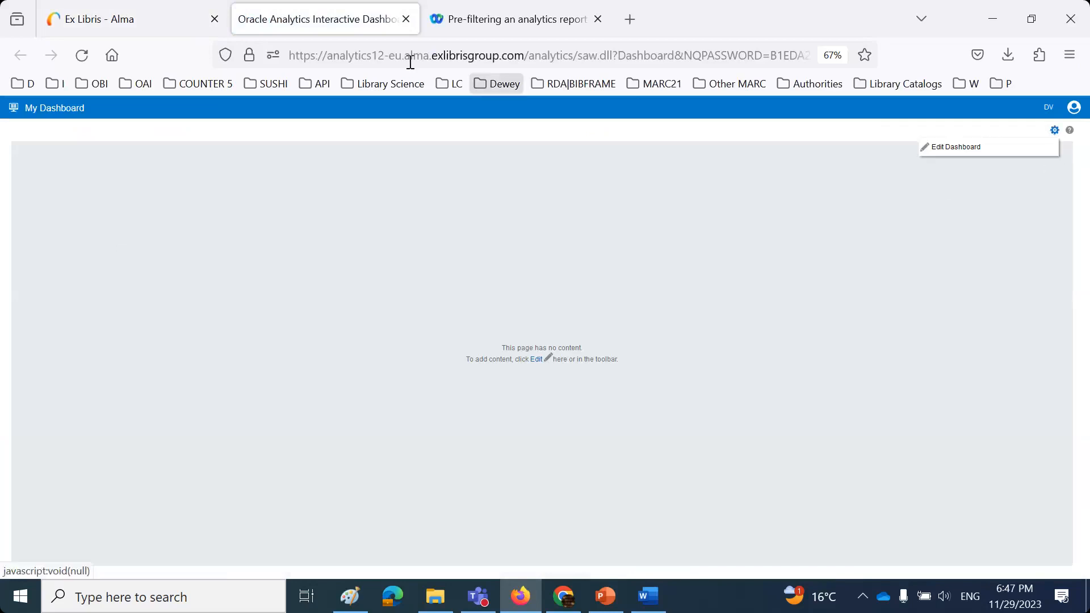
click(948, 149)
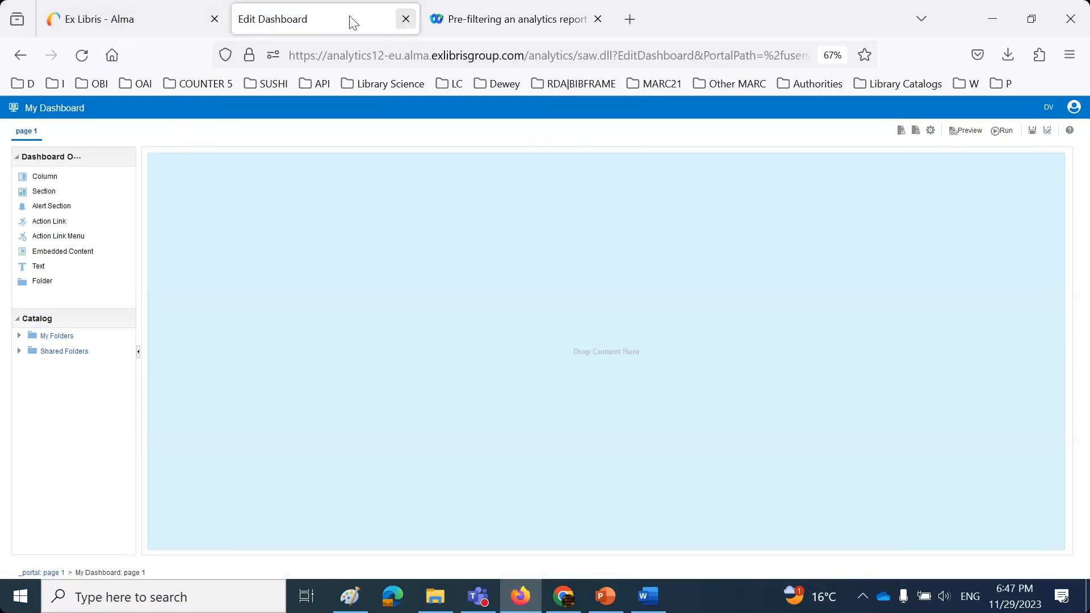
click(405, 19)
click(214, 19)
- Log into the Alma demo with a saved account and launch Access Analytics to an empty My Dashboard
key(ctrl+t)
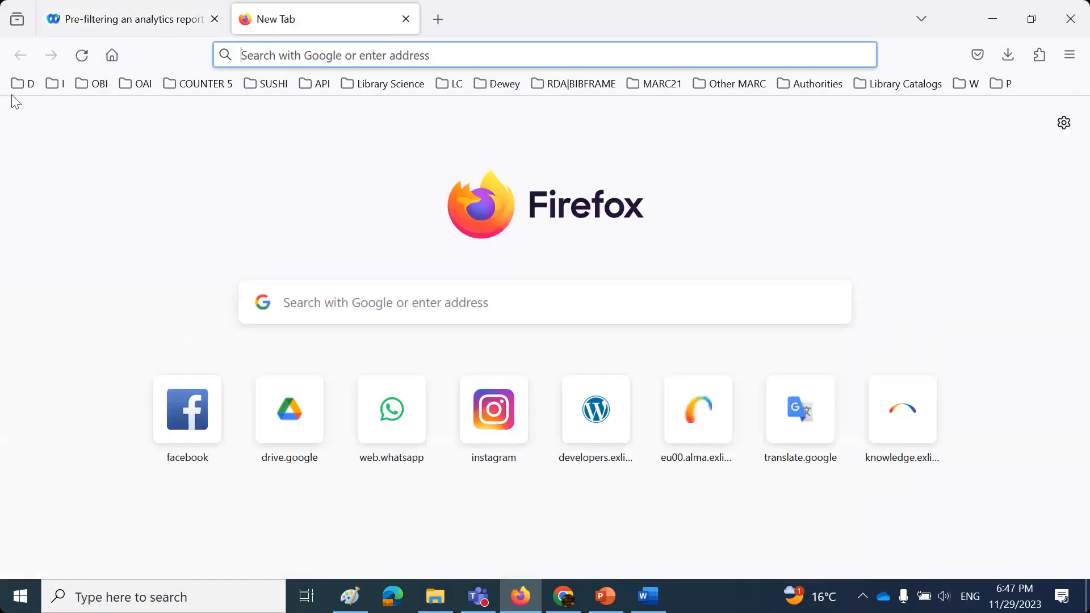
click(22, 84)
mouse_move(119, 166)
click(424, 172)
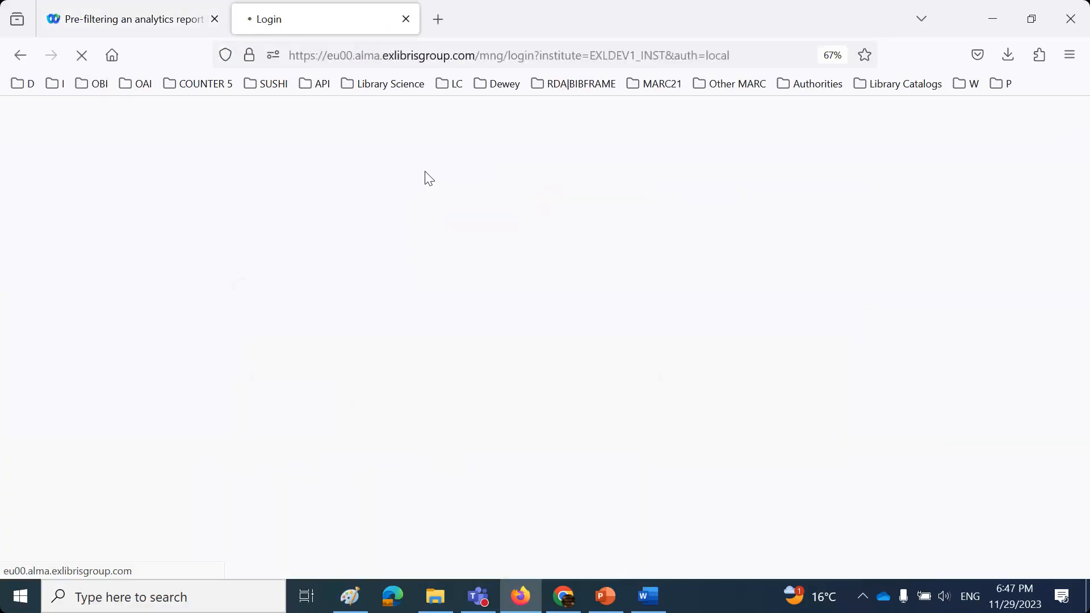
click(623, 172)
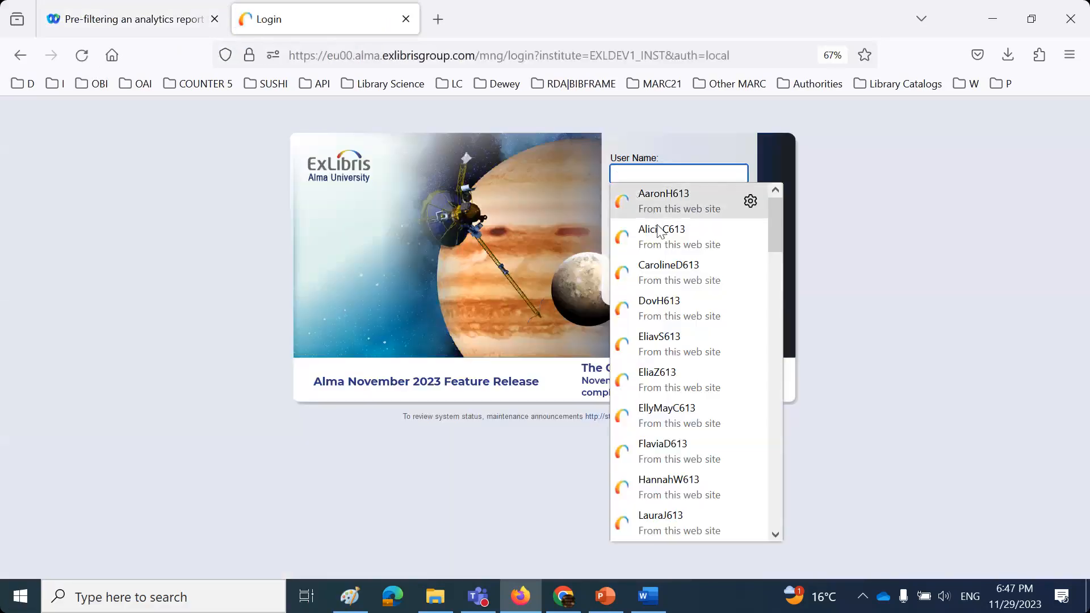
click(658, 231)
click(662, 262)
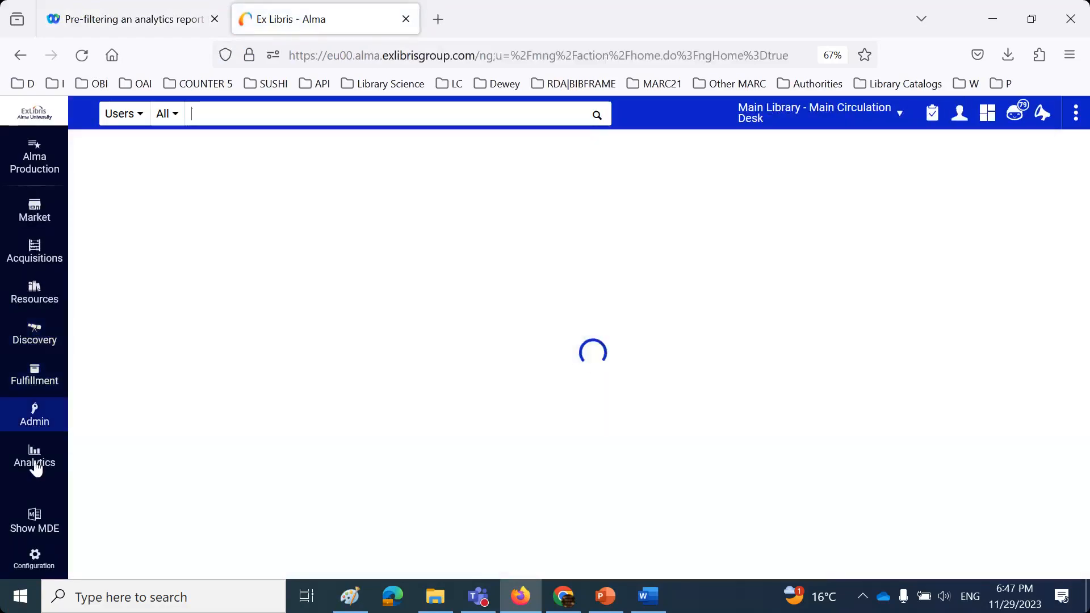
click(35, 463)
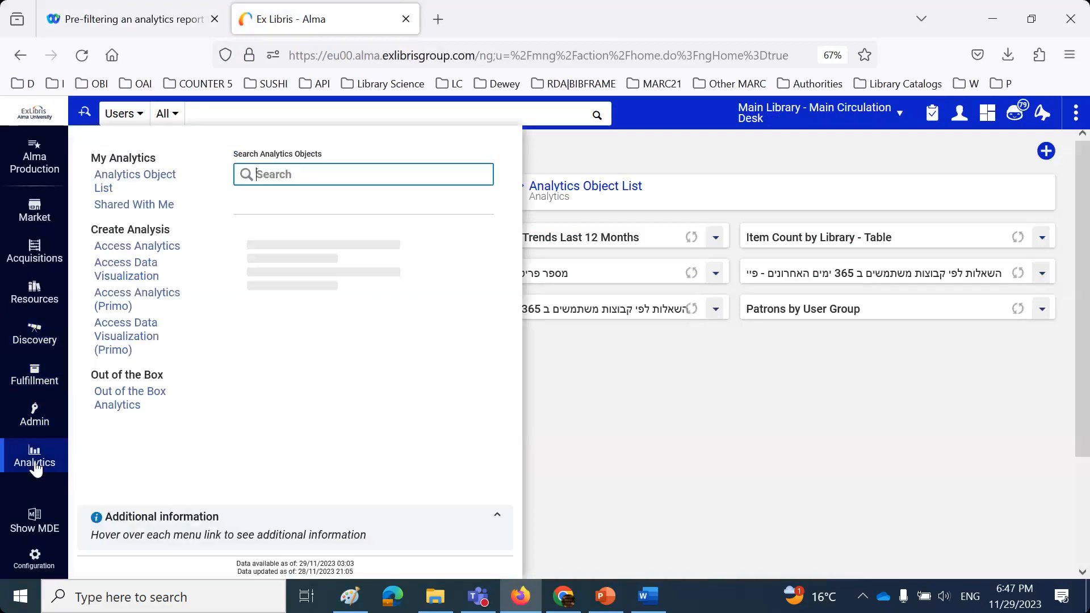
click(169, 246)
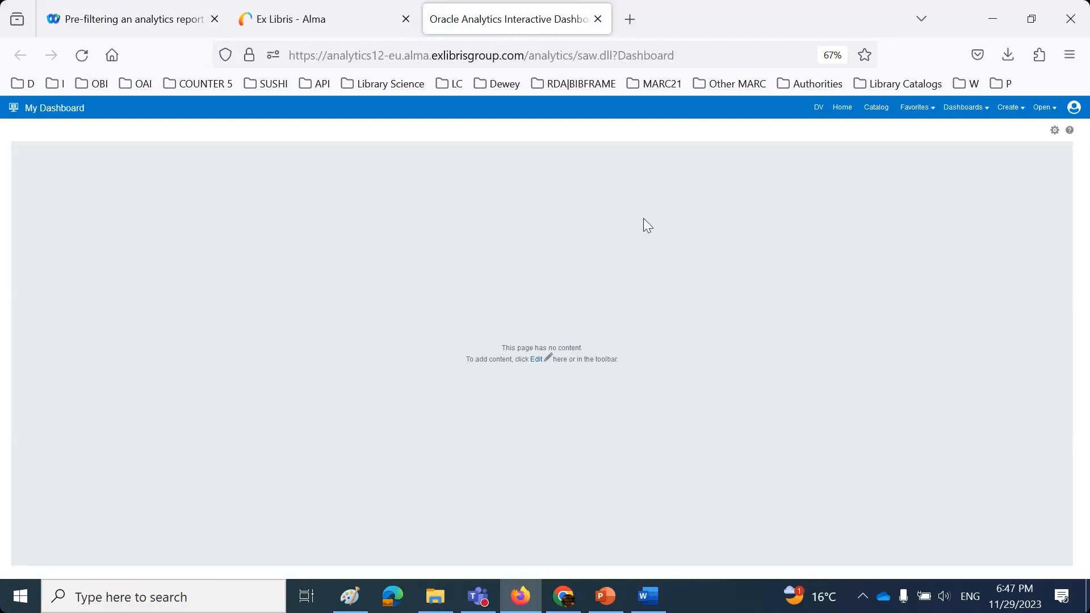
- Create a new Fulfillment analysis, widen the subject area tree and expand Loan Circulation Desk
click(1005, 114)
click(941, 149)
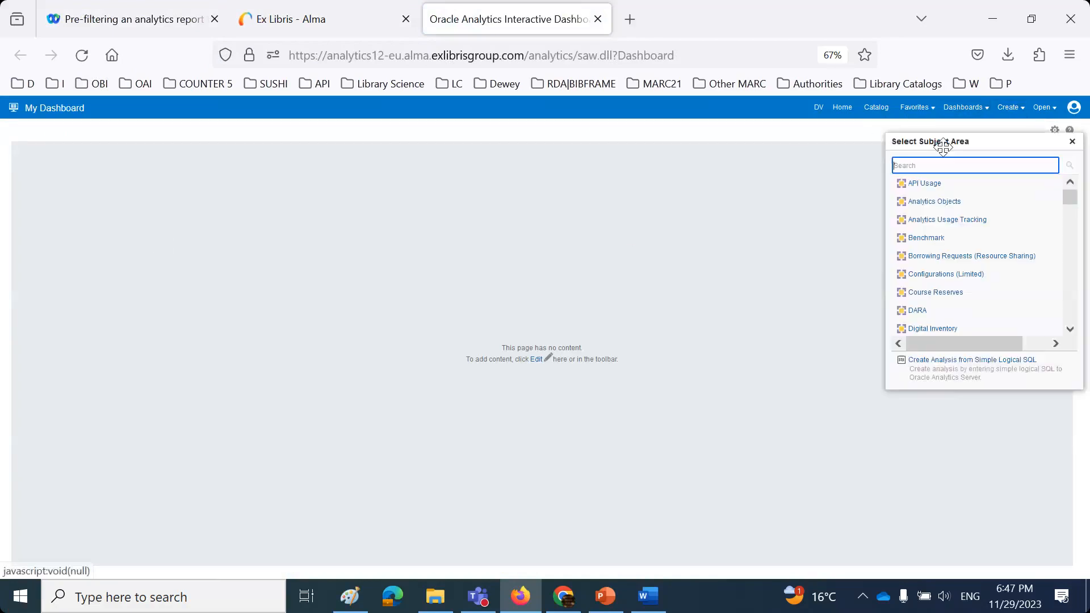
scroll(946, 255, down, 3)
scroll(934, 272, down, 2)
click(924, 277)
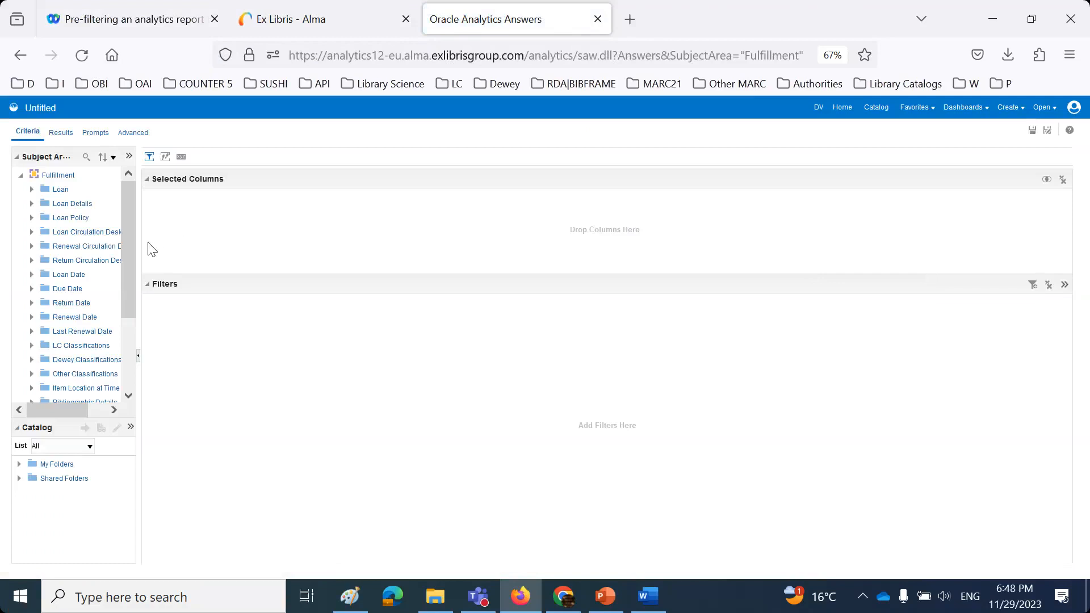
drag(140, 243, 176, 244)
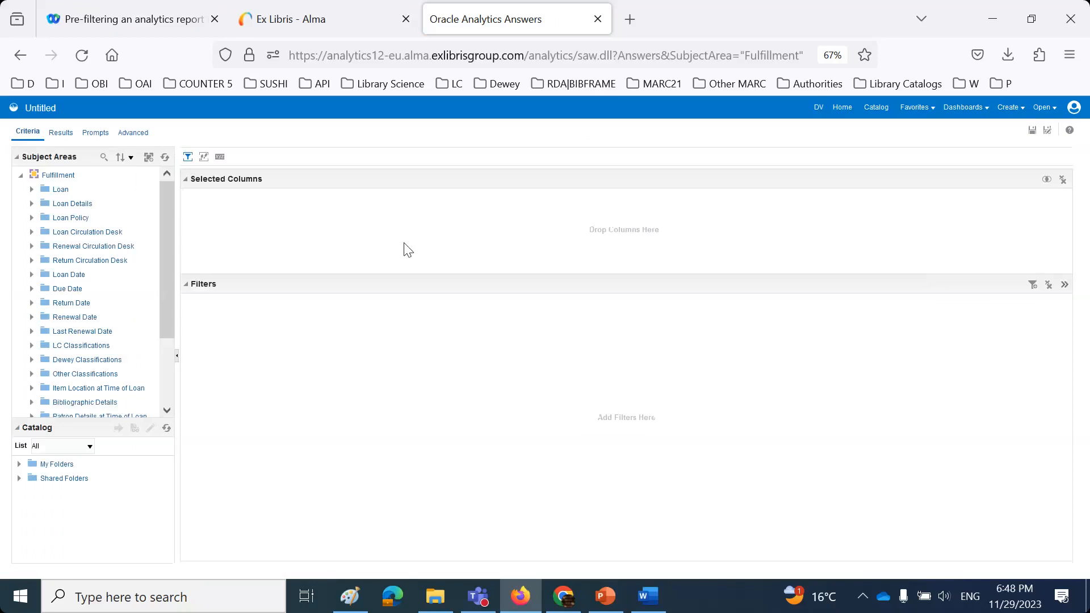
click(32, 232)
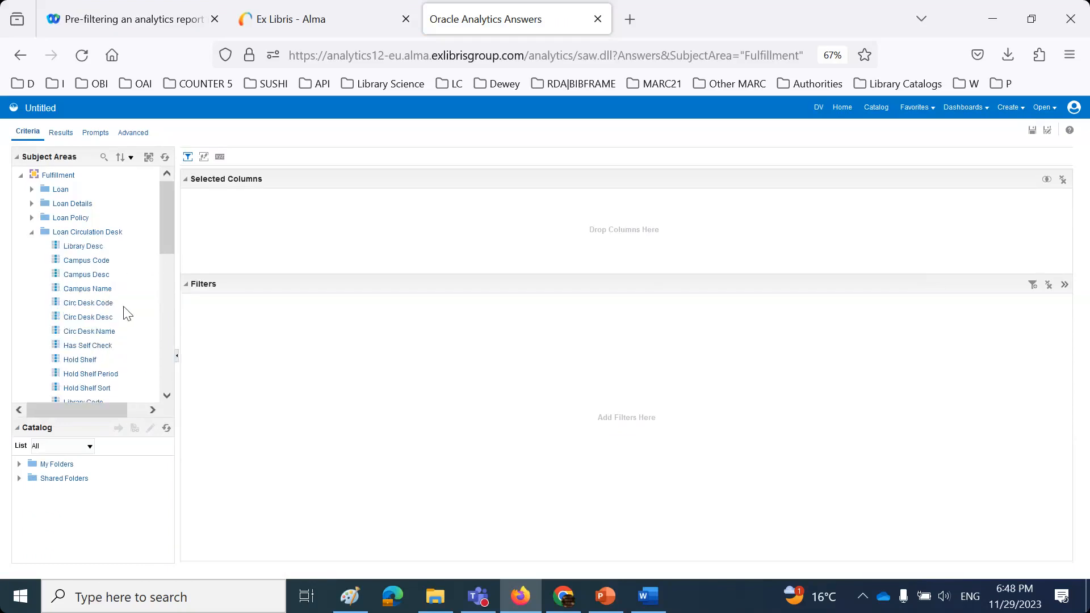
scroll(126, 312, down, 5)
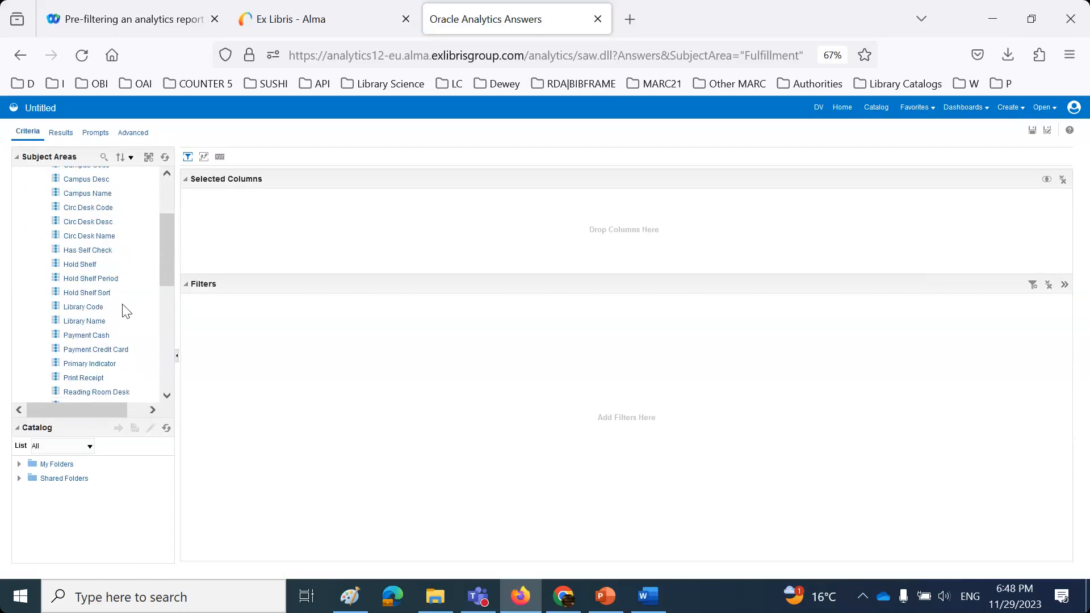
scroll(126, 310, up, 4)
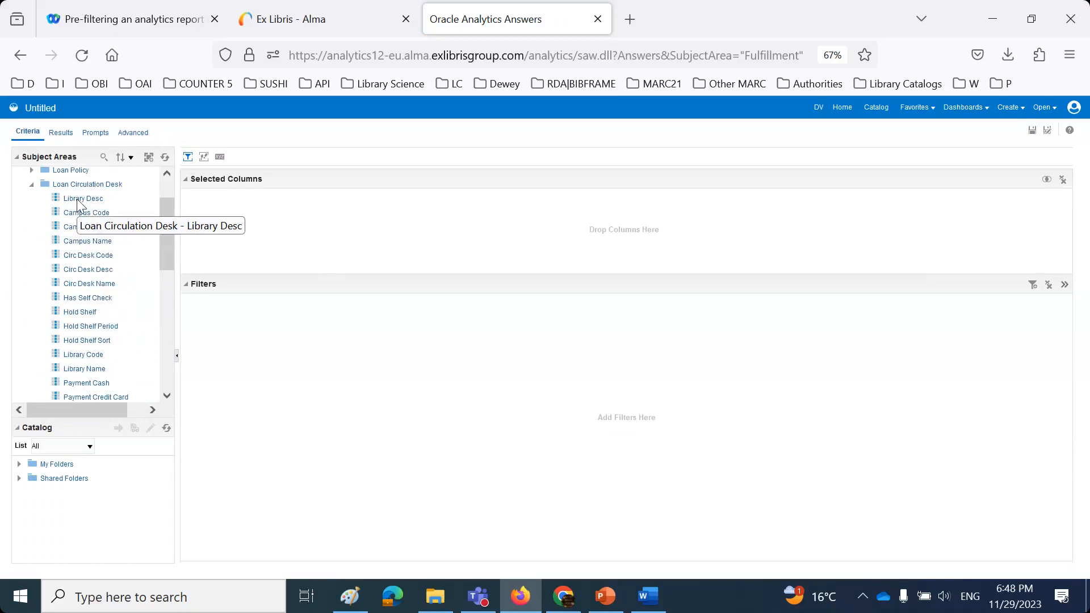
- Add Library Code and Library Name from Loan Circulation Desk as columns, dropping Library Desc
drag(78, 200, 262, 221)
drag(81, 353, 332, 223)
drag(83, 376, 422, 242)
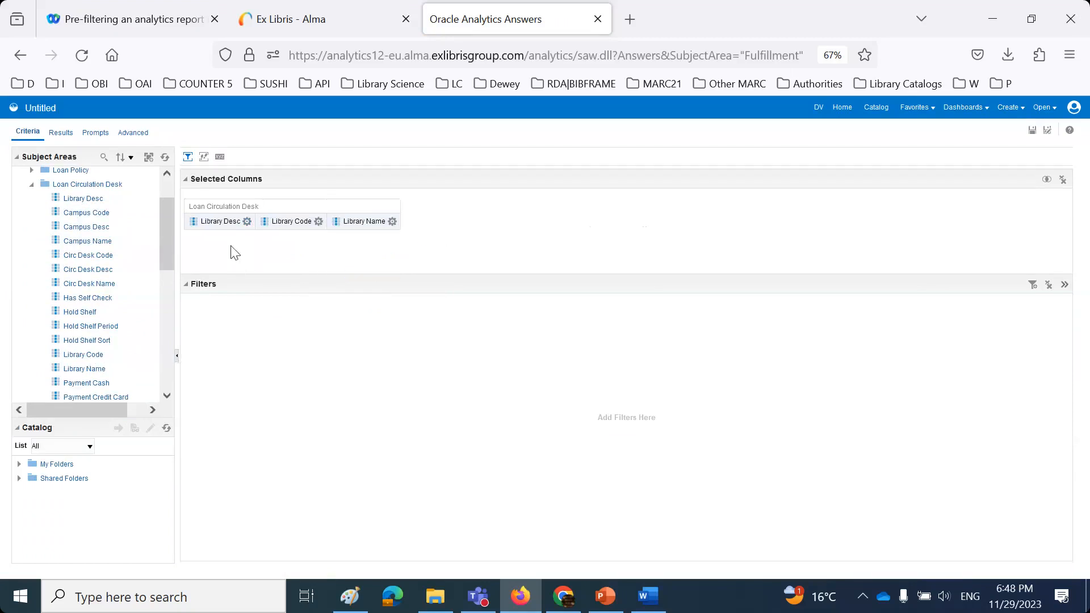
click(247, 222)
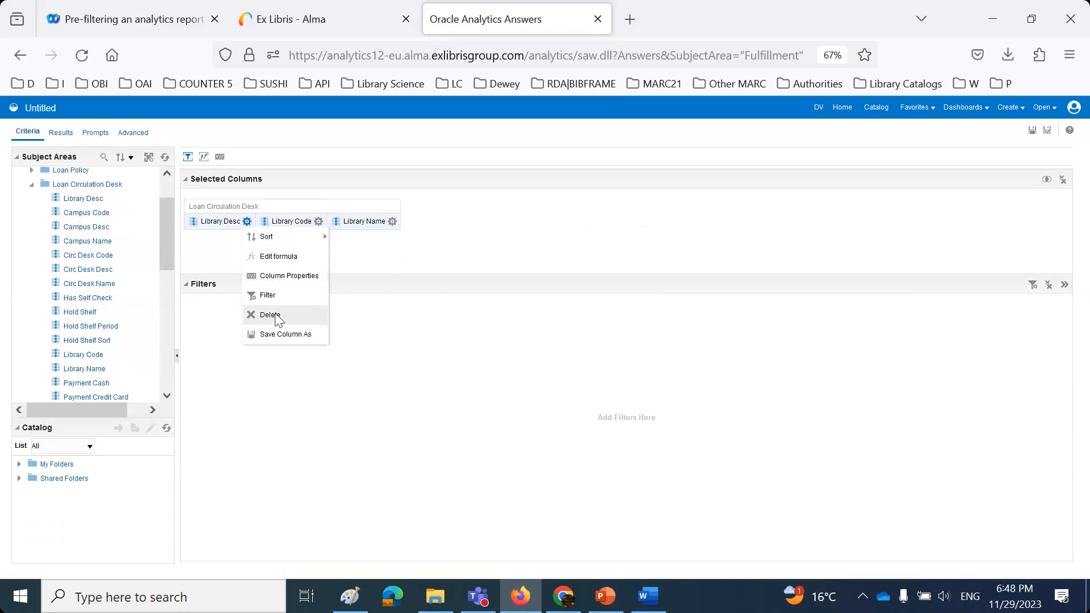
click(270, 315)
- Turn on custom headings for Library Code, prefixed 'Loan Circulation Desk', and for Library Name
click(248, 222)
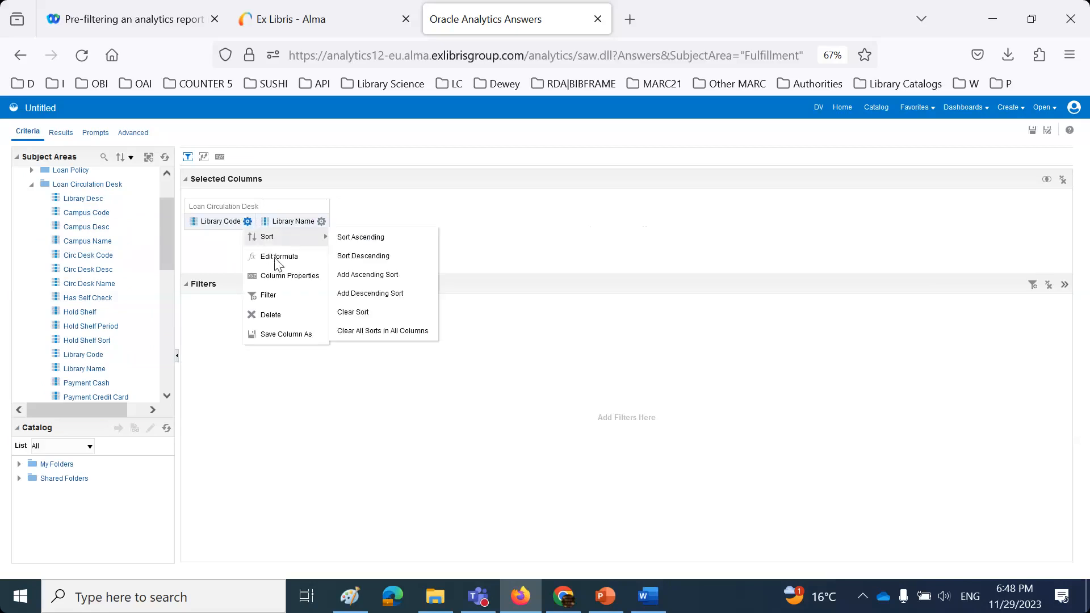
click(277, 256)
click(403, 228)
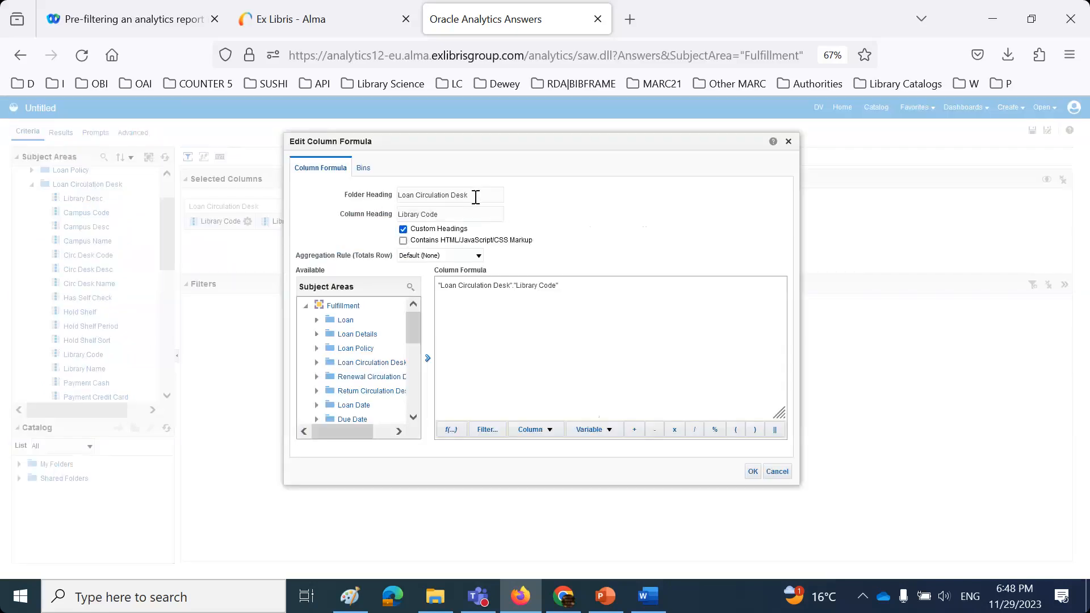
drag(479, 196, 354, 184)
key(ctrl+c)
click(400, 217)
key(ctrl+v)
click(753, 472)
click(392, 221)
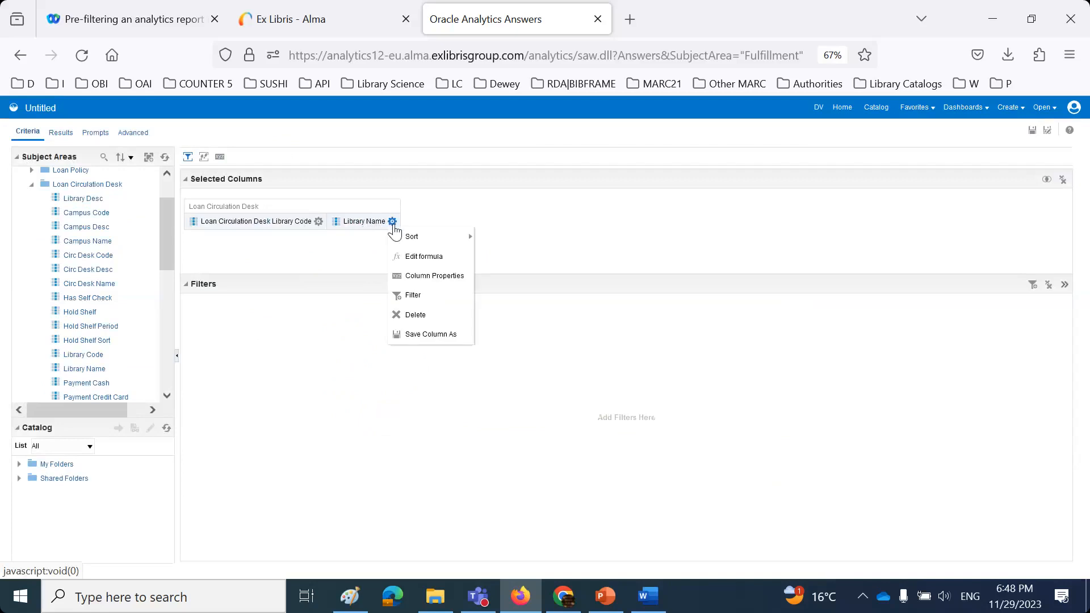
click(424, 257)
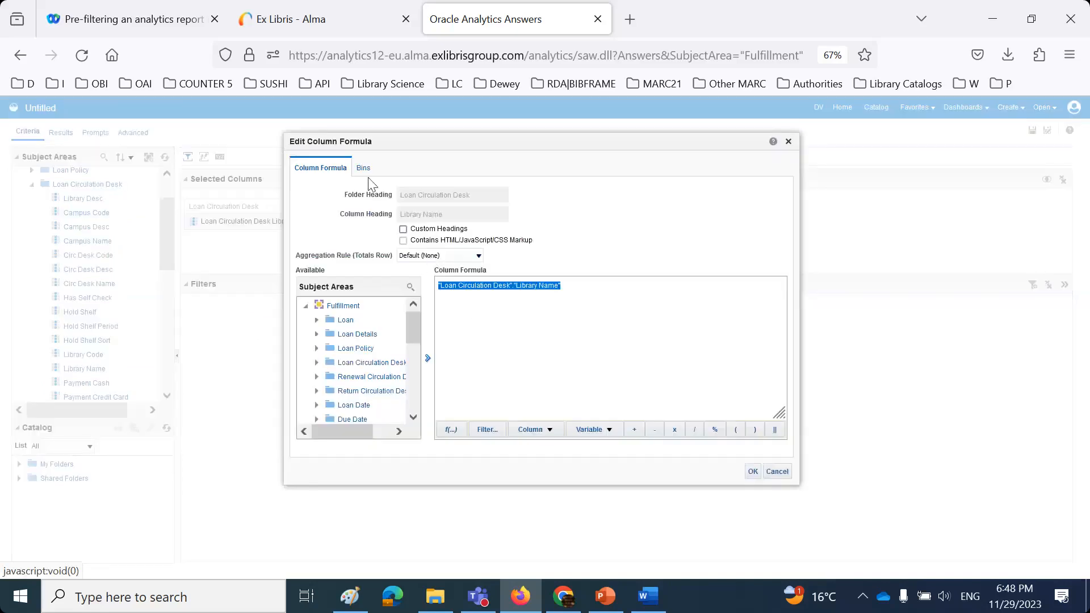
click(403, 229)
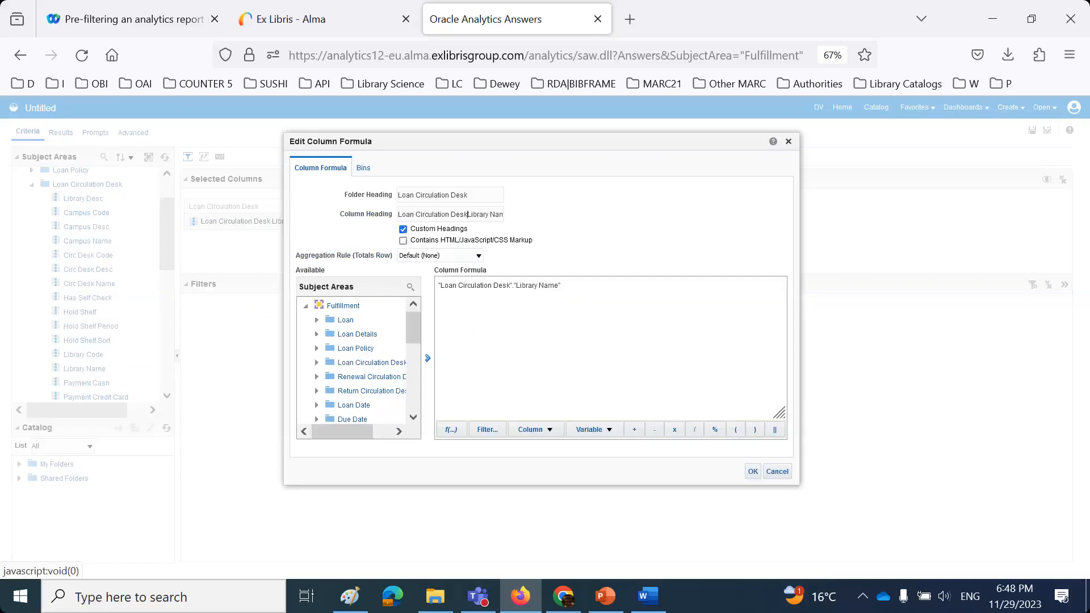
click(752, 471)
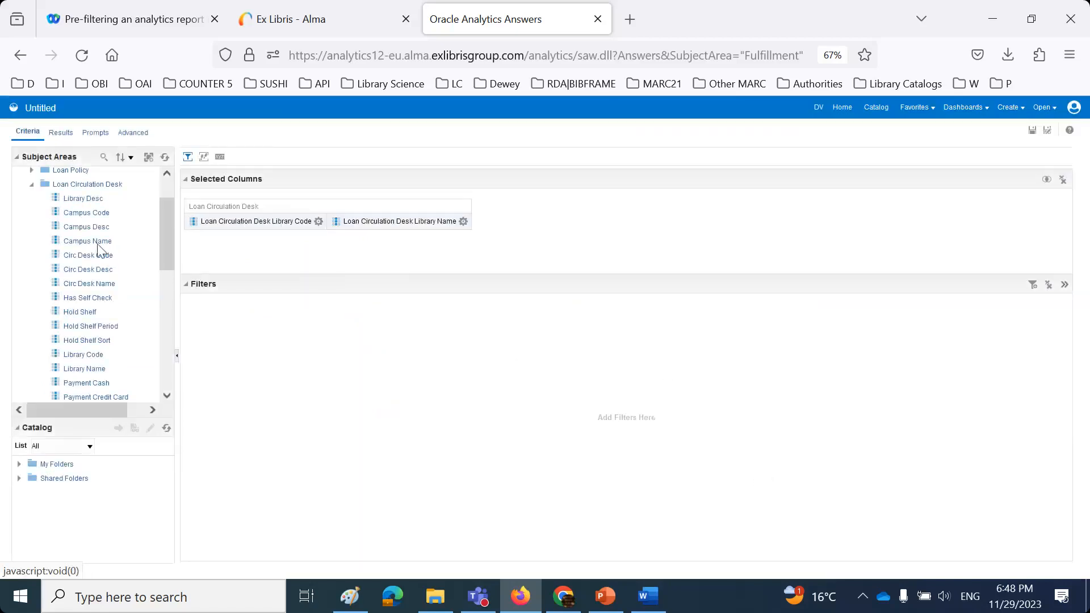
- Add the Loan measure Loans (Not In House) and preview the results
scroll(99, 245, up, 2)
click(31, 190)
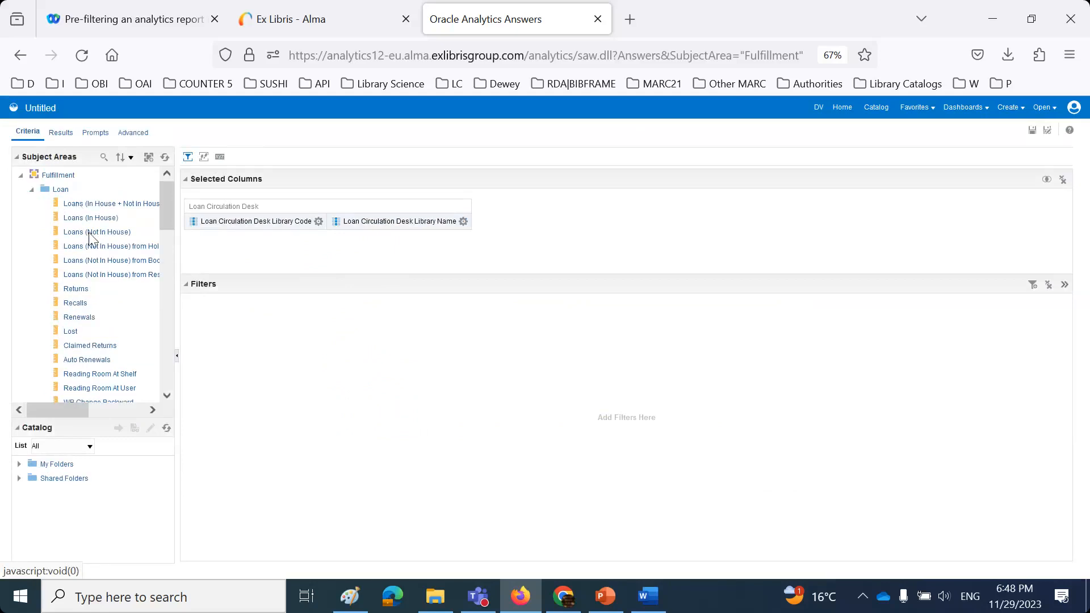
drag(94, 233, 474, 229)
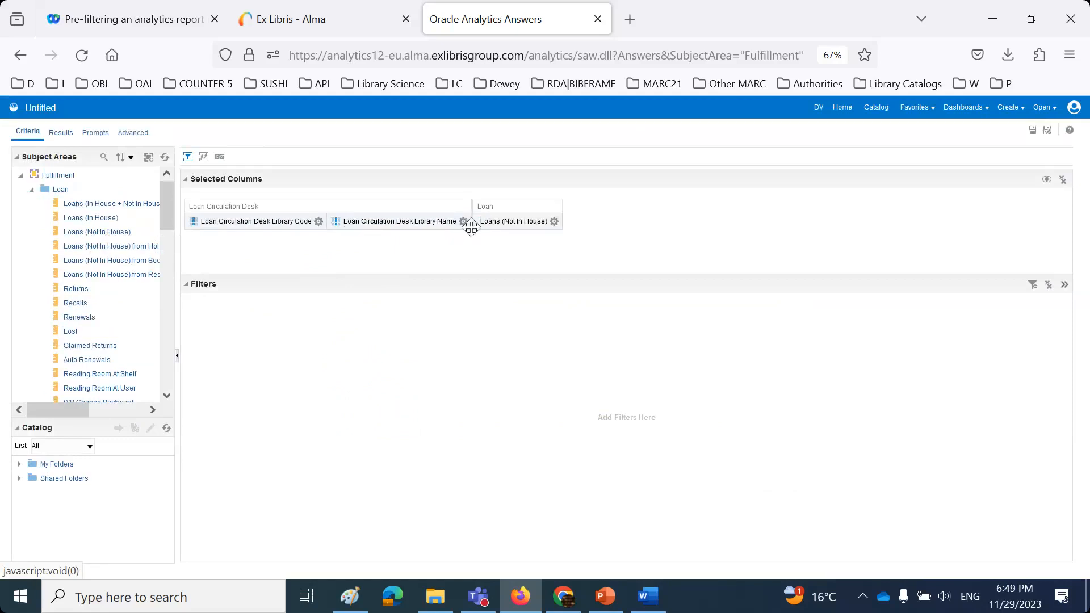
click(62, 132)
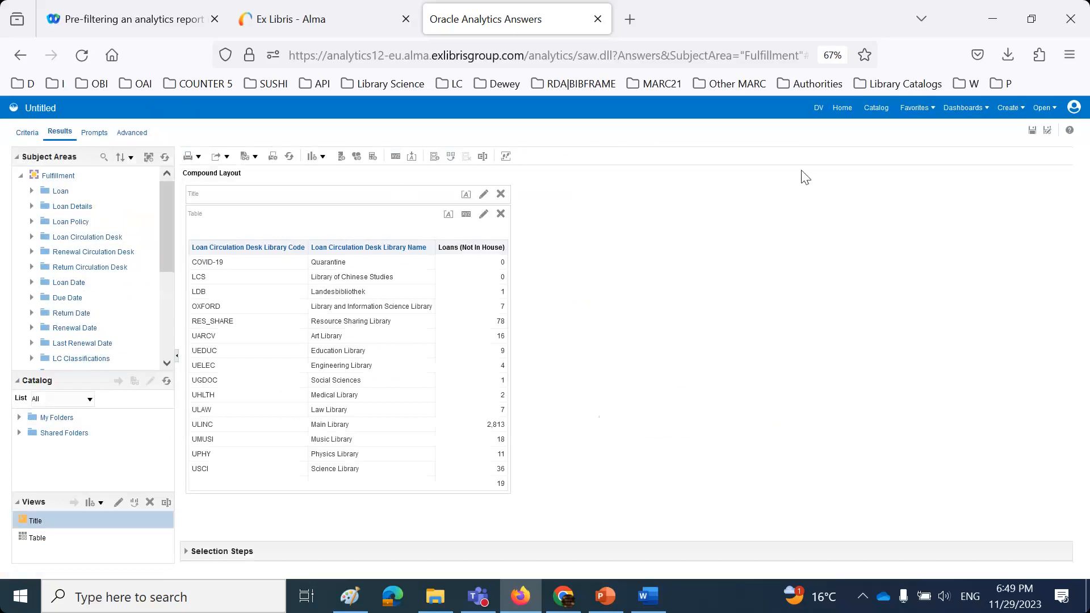
- Save the analysis as 'session 2 - number of loans per circulation desk' in the shared Reports folder
click(1048, 134)
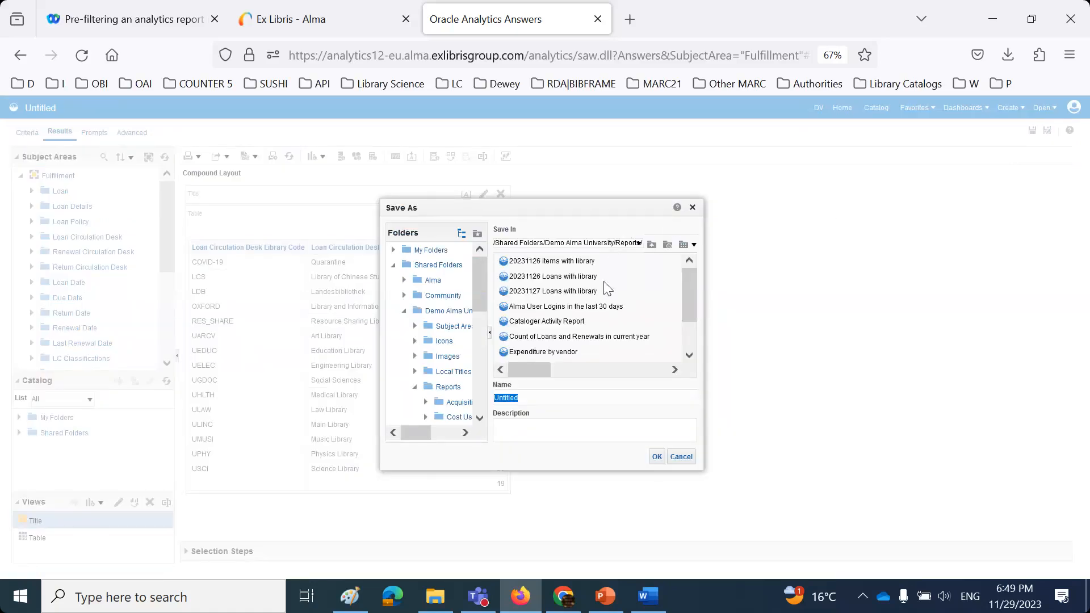
scroll(605, 289, down, 2)
scroll(608, 292, up, 3)
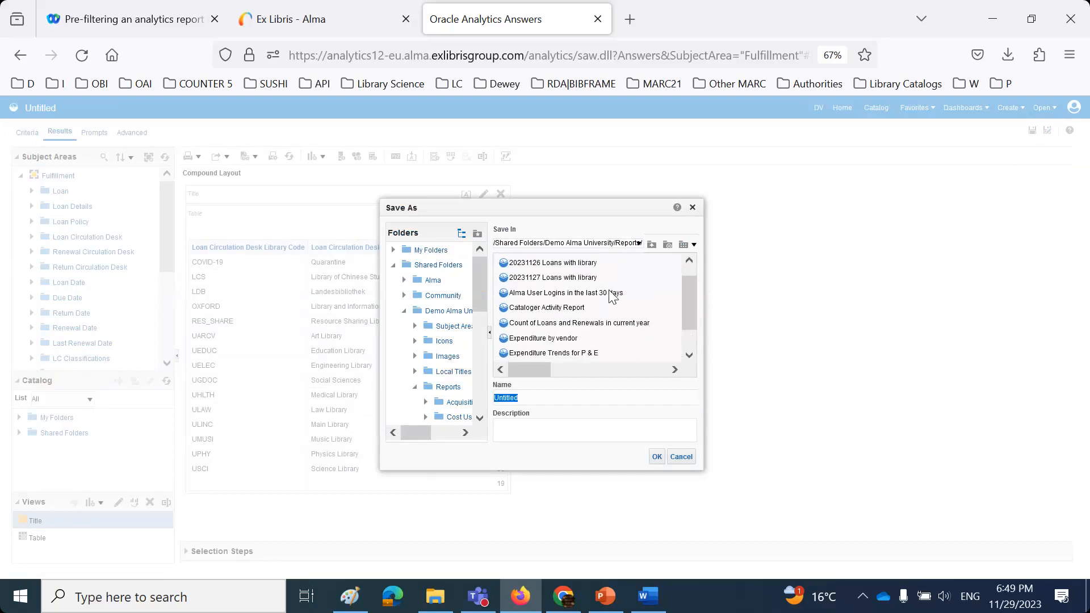
scroll(608, 289, down, 3)
drag(528, 375, 572, 371)
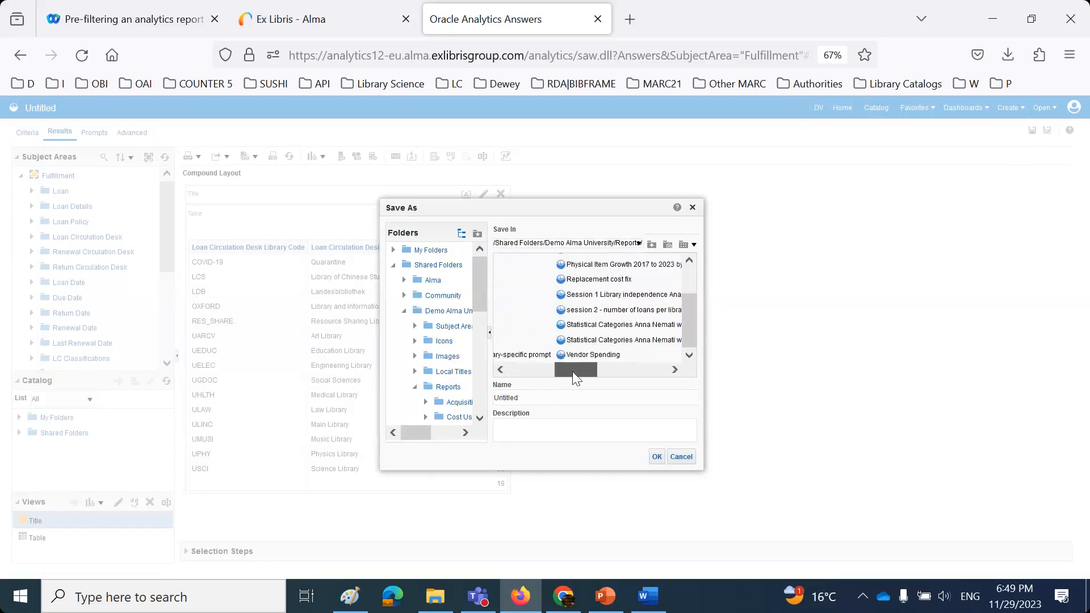
click(599, 310)
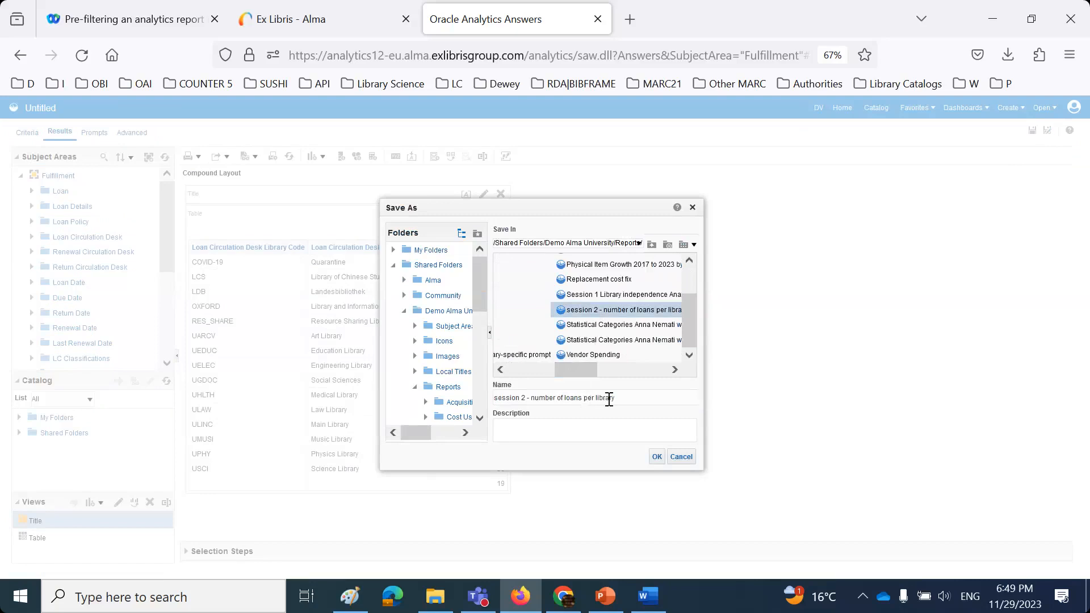
text(circulation desk)
click(656, 457)
click(24, 136)
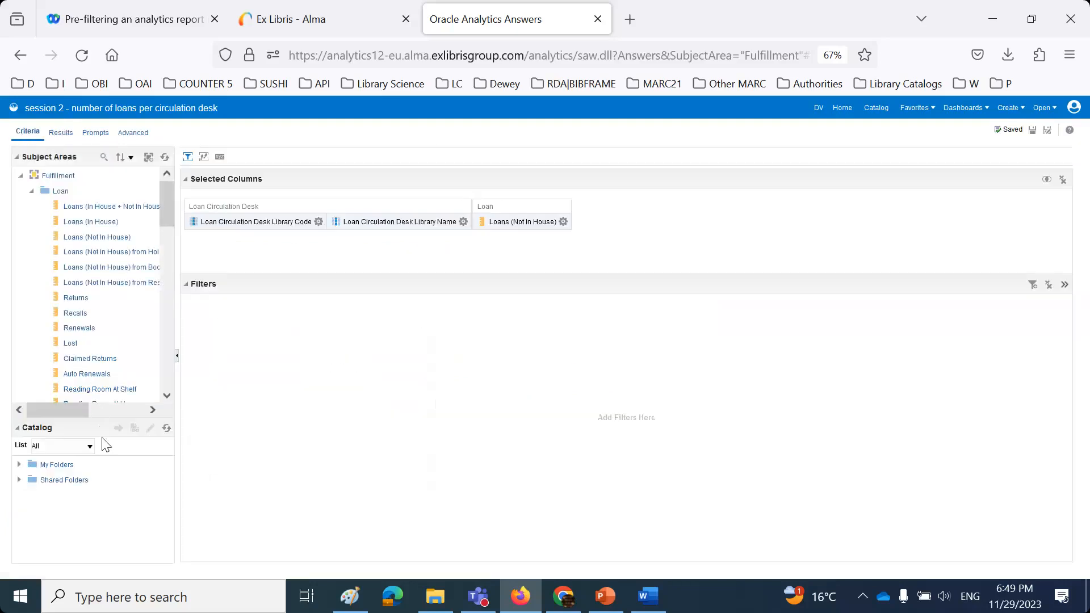
drag(103, 431, 51, 199)
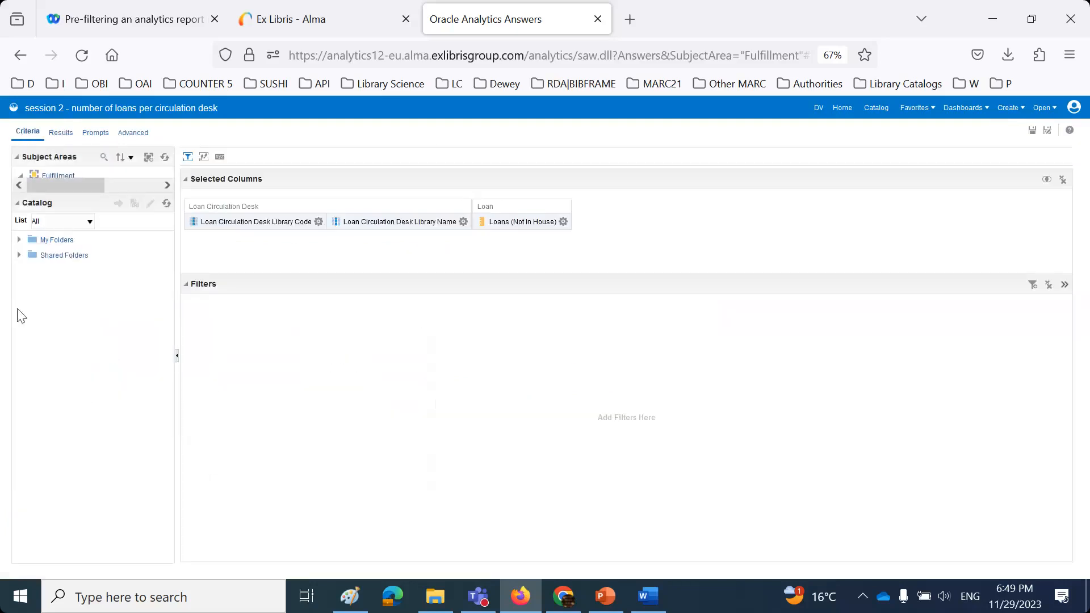
- Add the shared Fulfillment 'Library Code Active Filter' from the catalog and save the analysis
click(18, 256)
click(30, 270)
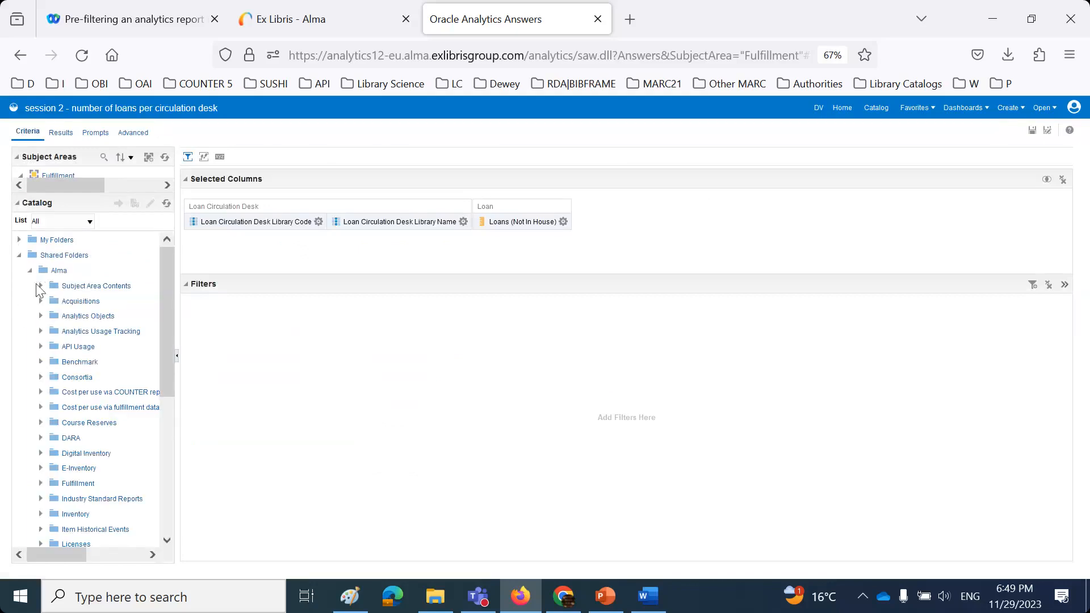
click(40, 286)
click(52, 301)
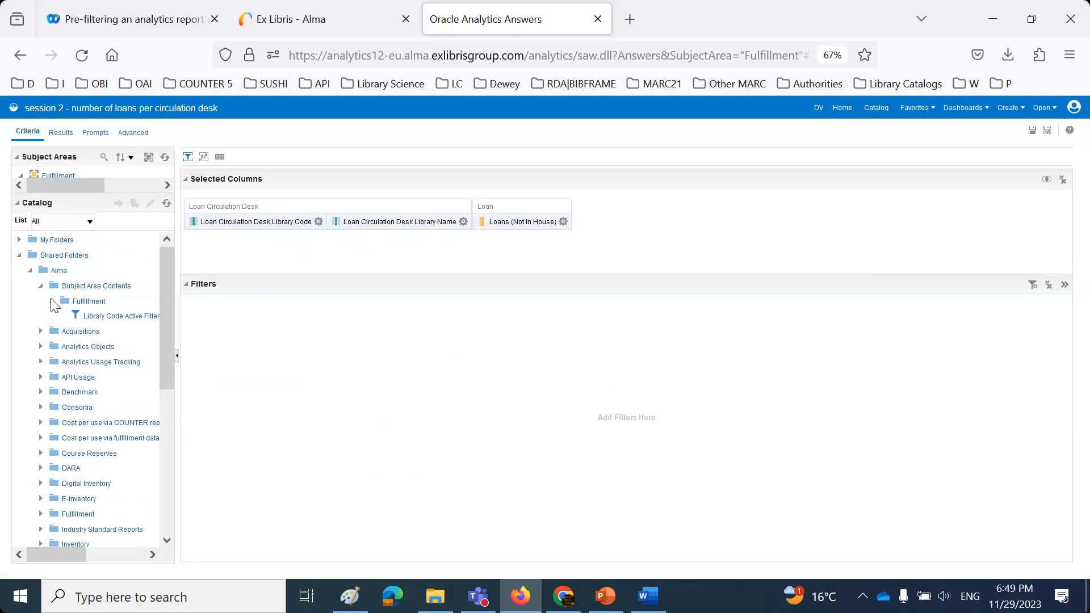
double_click(108, 319)
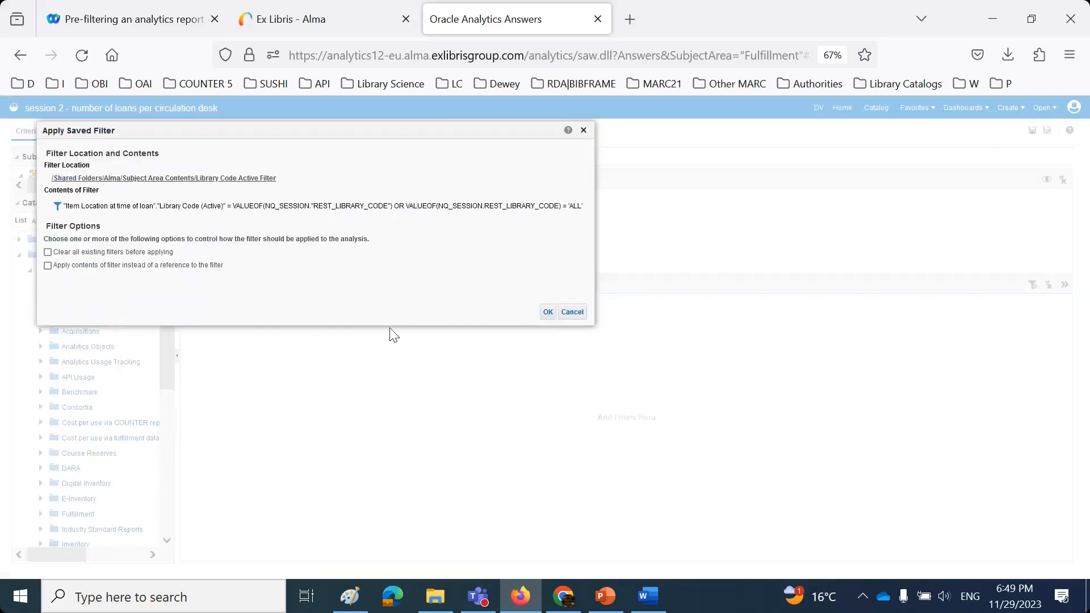
click(547, 312)
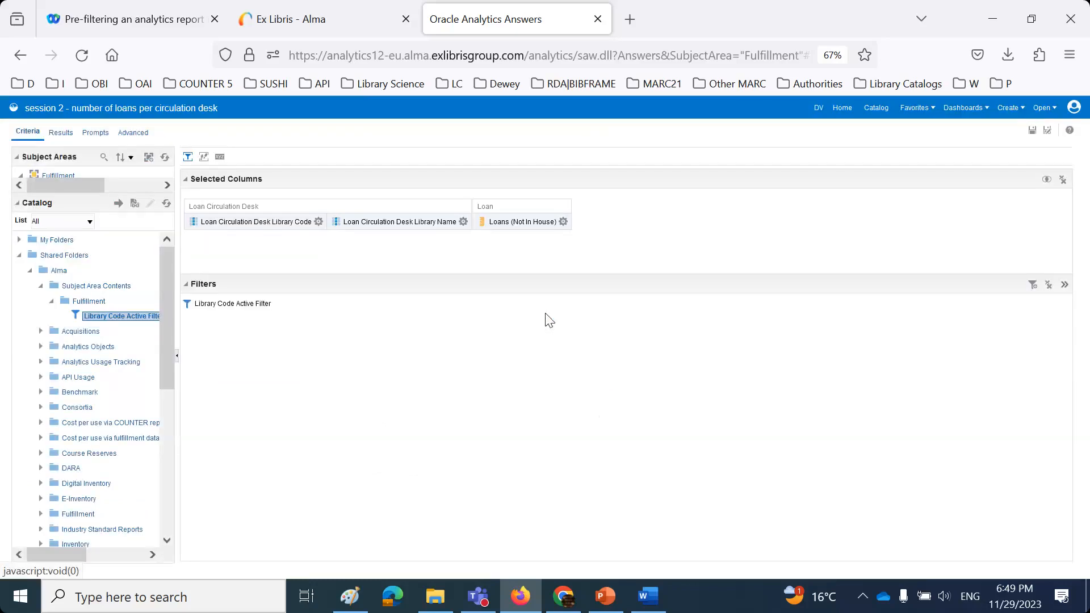
click(1033, 135)
- Close the Analytics tab and go to Alma's Analytics Object List
click(597, 18)
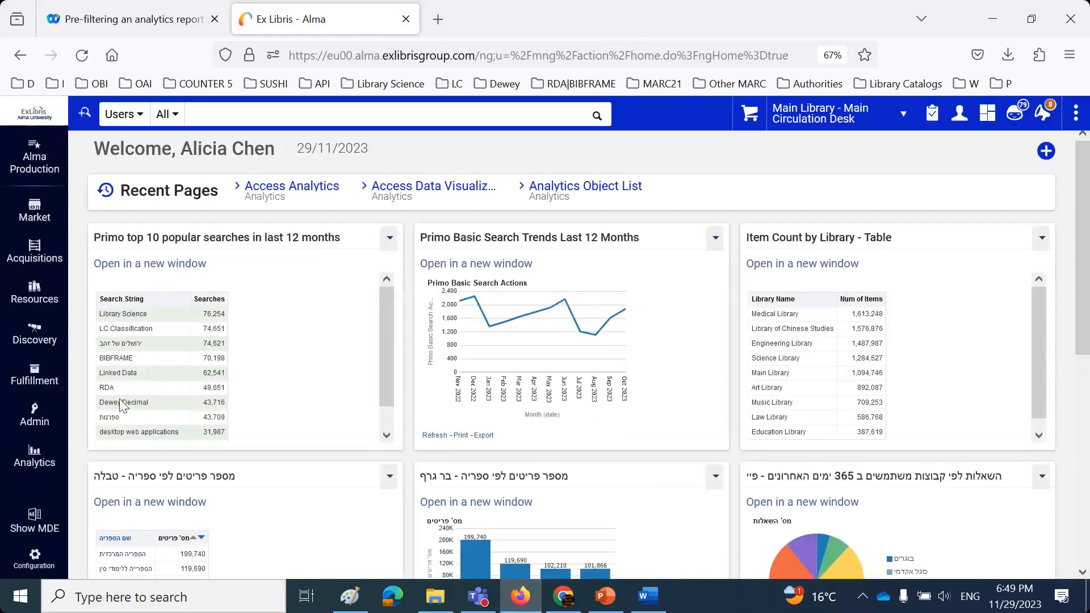
click(31, 561)
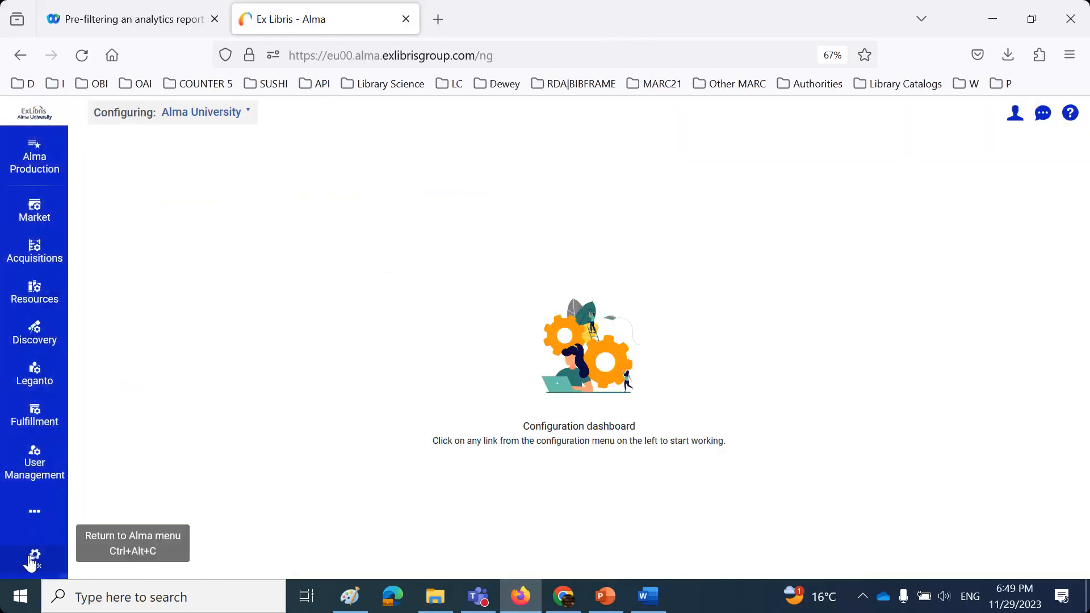
click(30, 559)
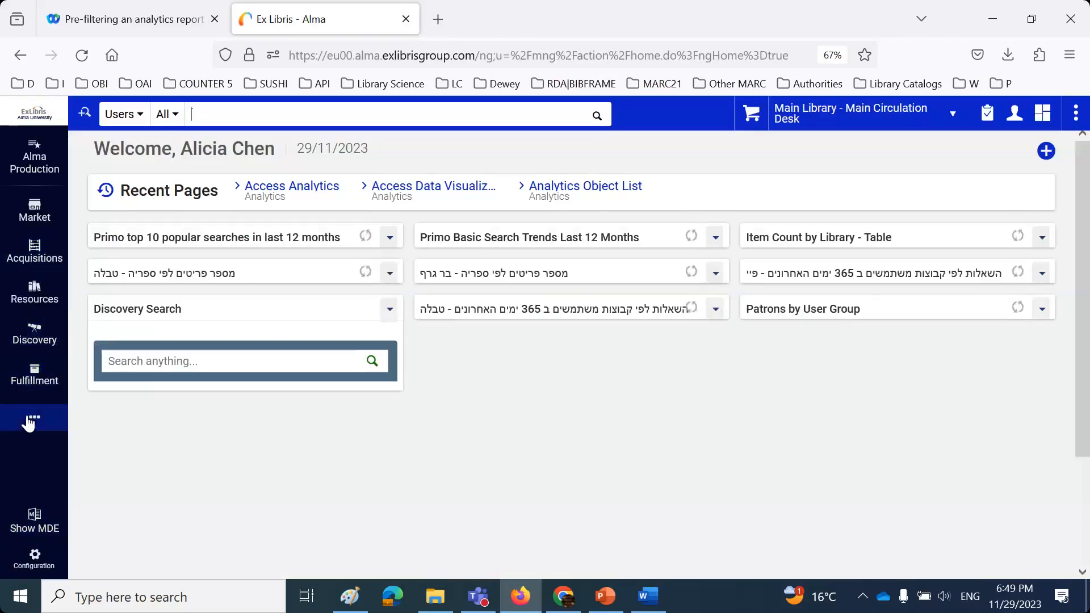
click(29, 420)
click(145, 427)
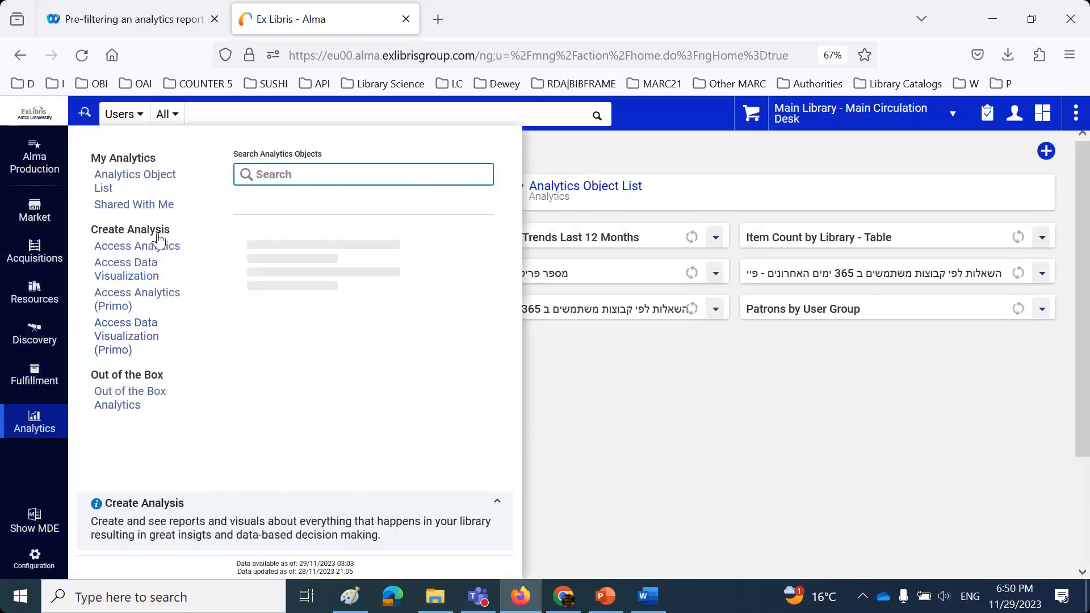
click(148, 186)
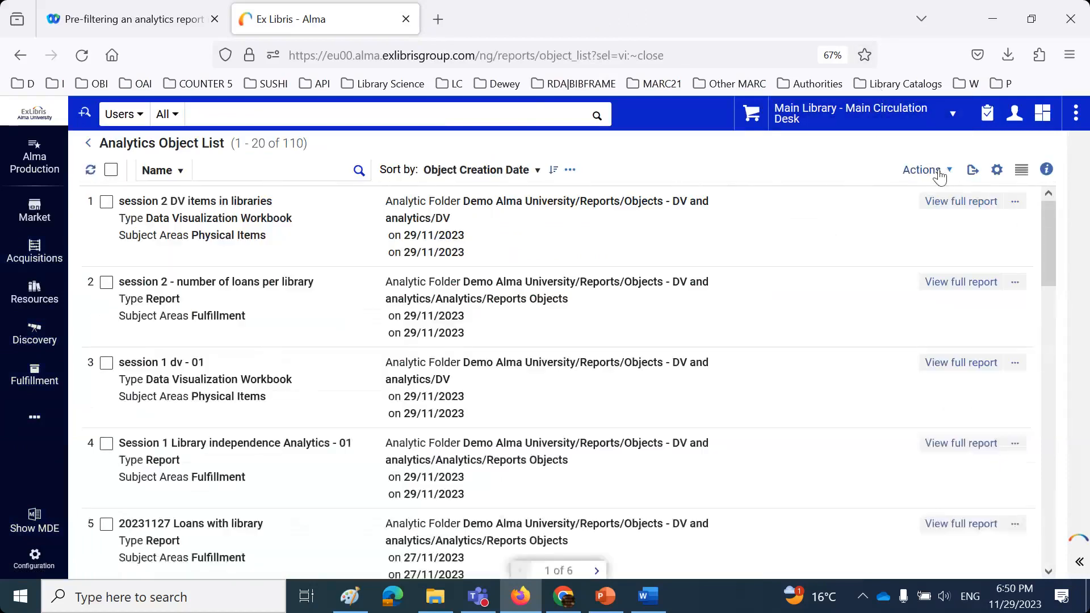
- Add and save a new analytics object for 'session 2 - number of loans per circulation desk' from the Demo Alma University reports folder
click(944, 174)
click(946, 190)
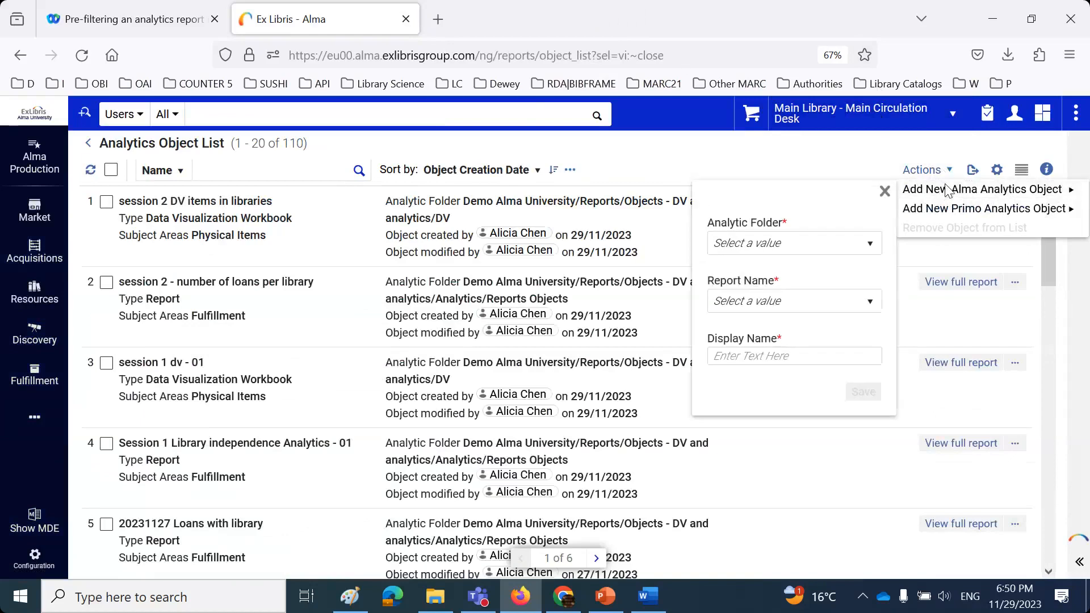
click(838, 243)
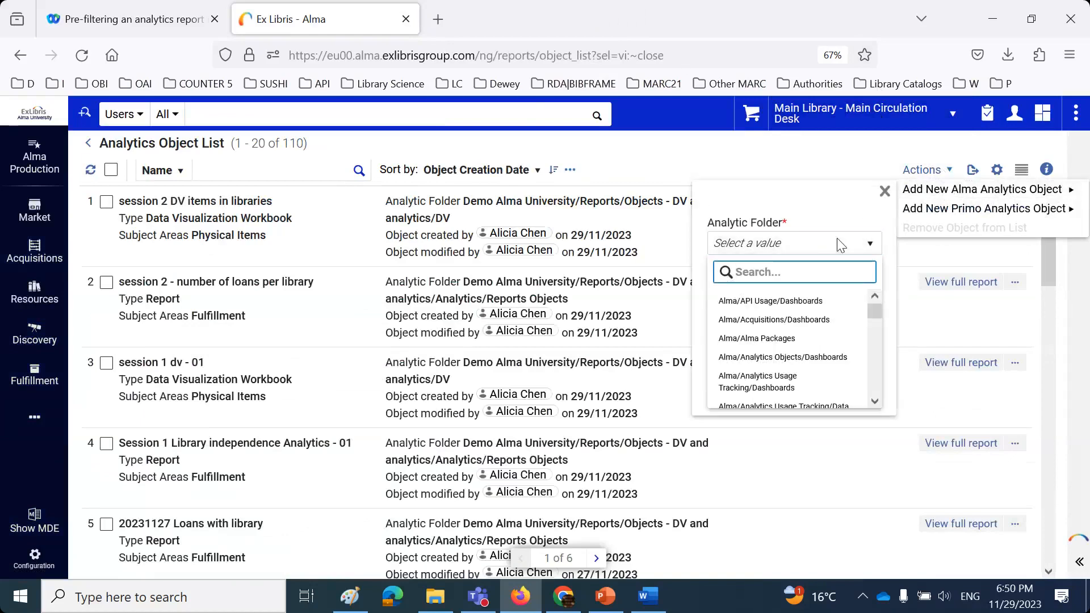
text(object)
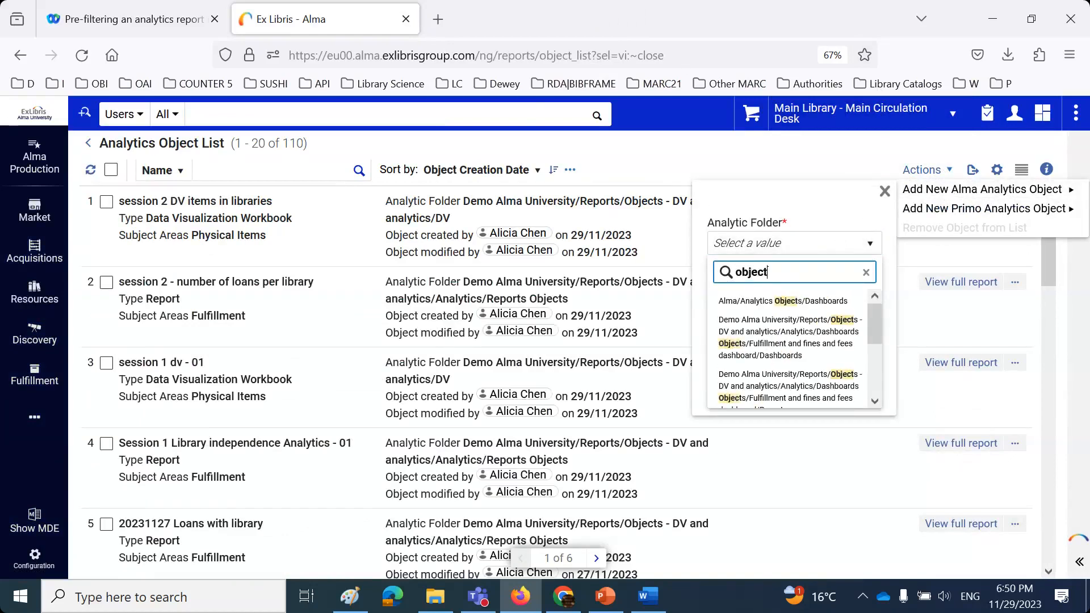
scroll(812, 383, down, 2)
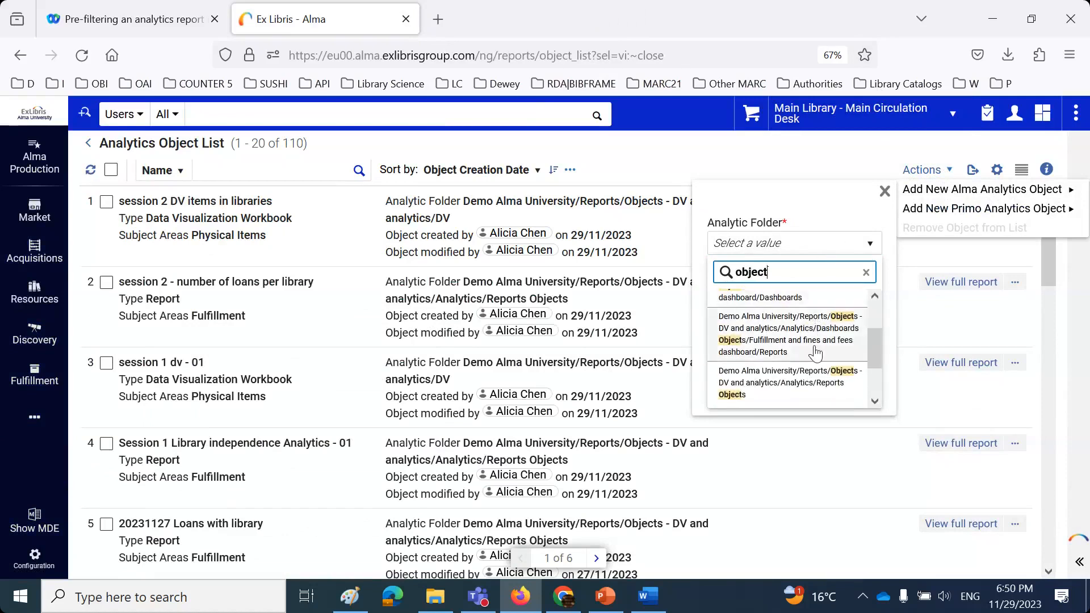
click(812, 383)
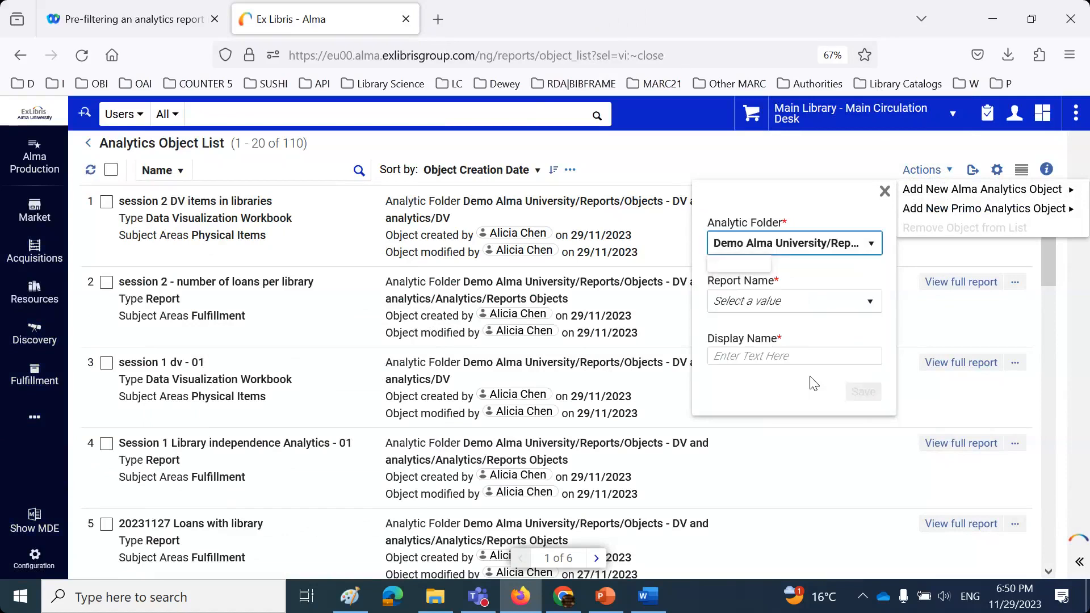
click(792, 304)
text(session 2)
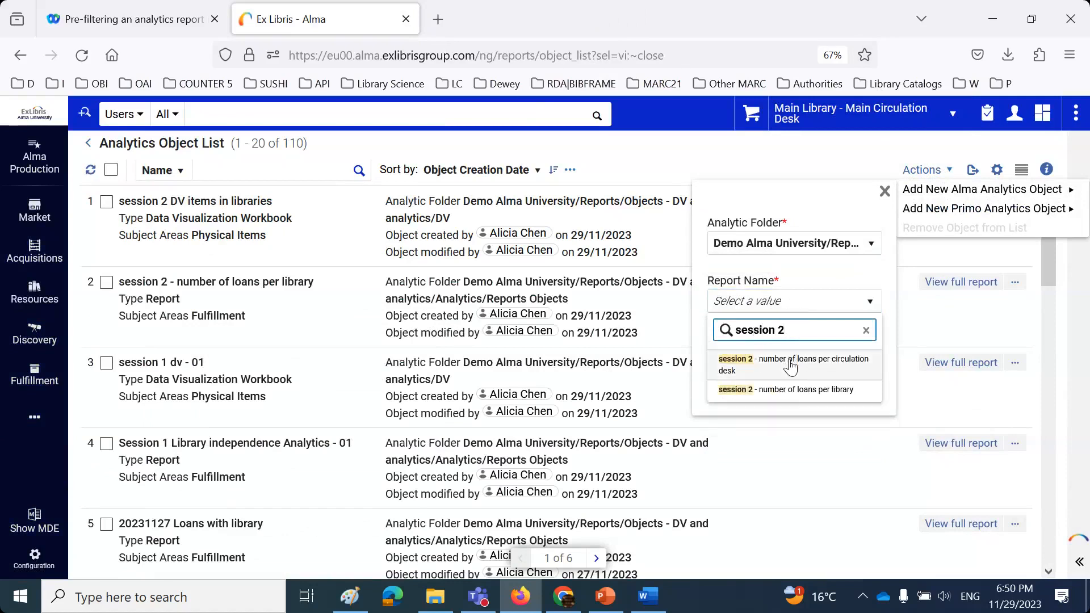
click(791, 365)
click(859, 394)
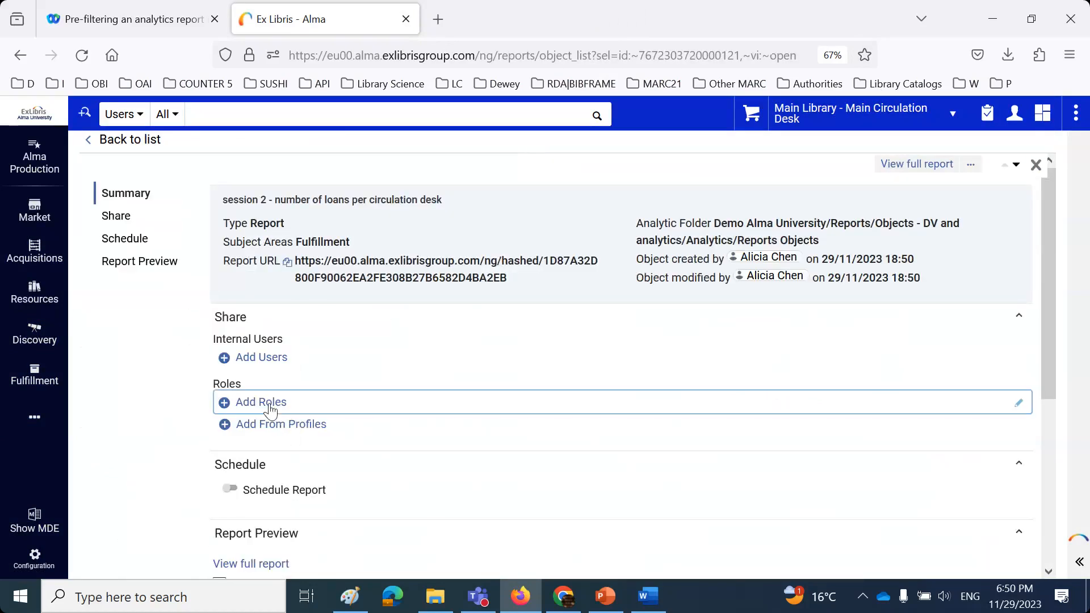
- Share the report with the Fulfillment Services Manager, Fulfillment Services Operator and Fulfillment Administrator roles
click(271, 402)
text(ful)
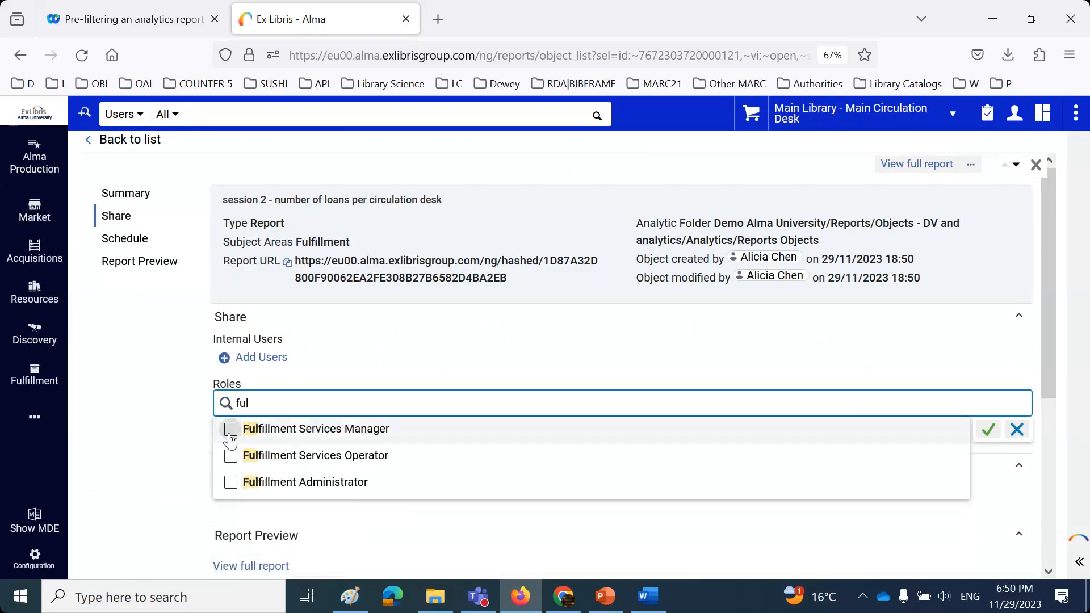
click(230, 428)
click(231, 479)
click(230, 506)
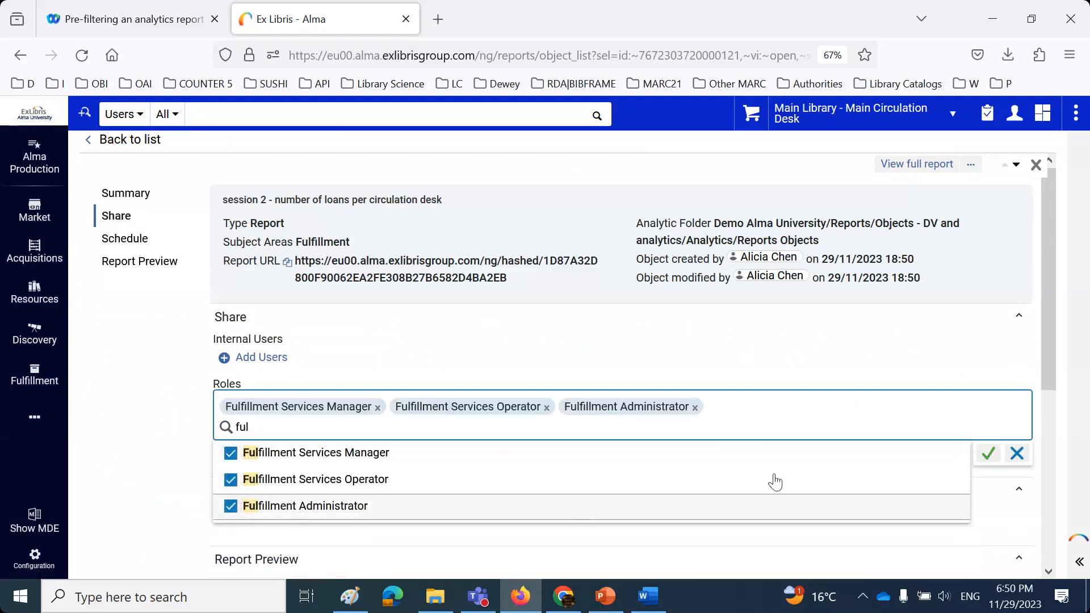
- Add the Circulation Desk Manager, Circulation Desk Operator - Limited and Circulation Desk Operator roles, then save
click(264, 426)
key(BackSpace)
key(BackSpace)
key(BackSpace)
text(cir)
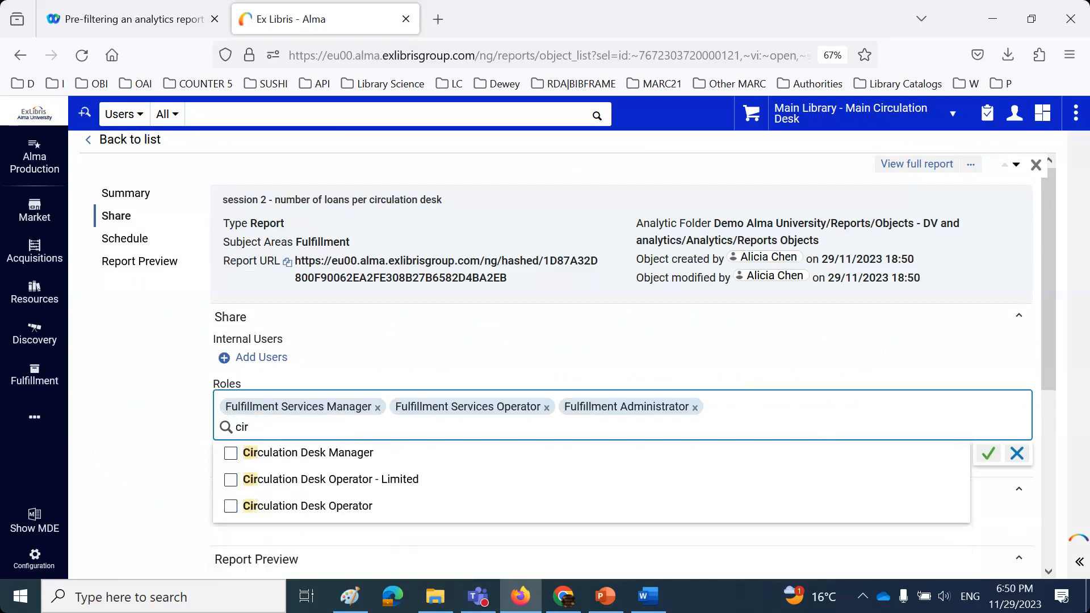
click(231, 452)
click(231, 479)
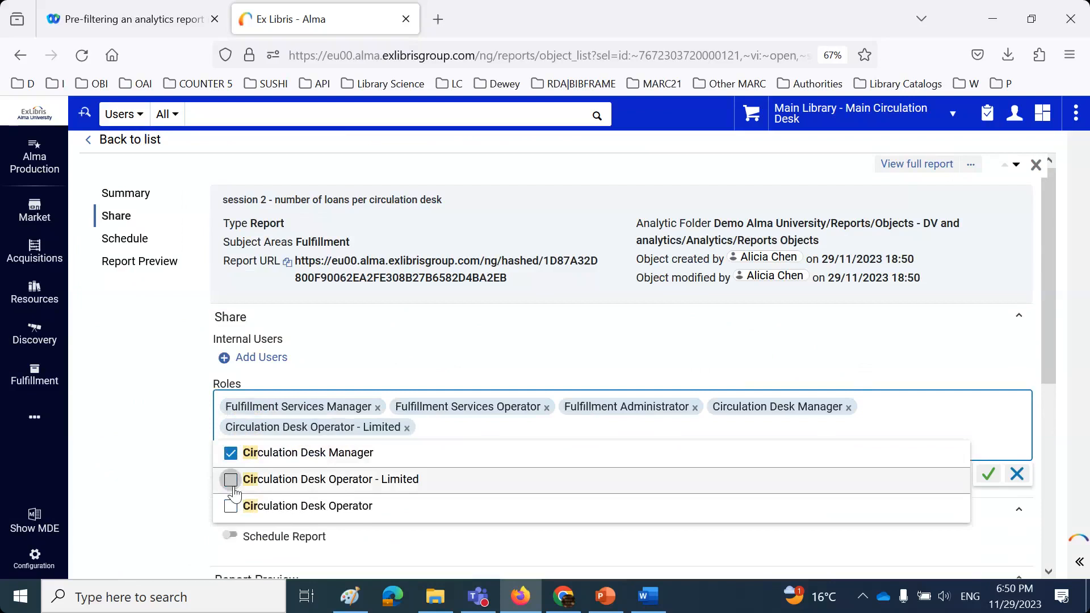
click(231, 527)
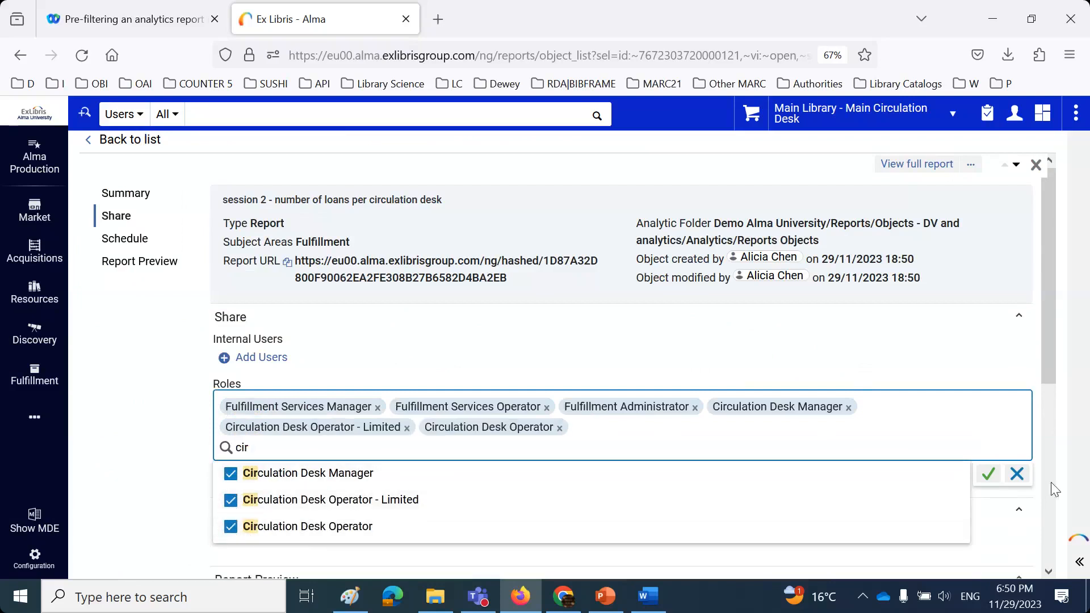
click(988, 481)
click(988, 481)
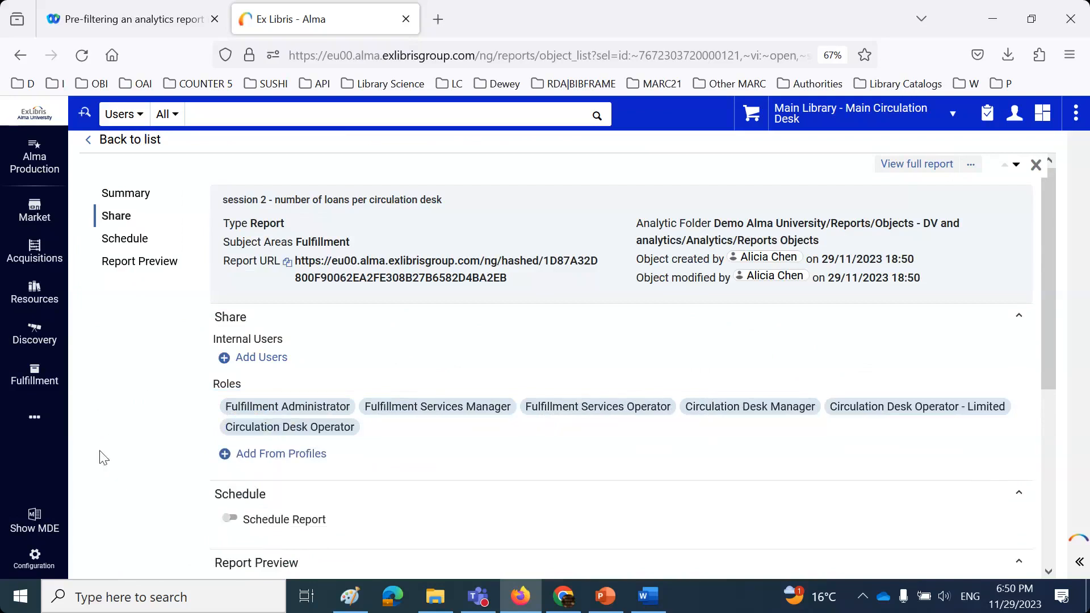
click(1015, 115)
- Sign out and log back in with another saved staff account, checking the users-and-libraries reference document
click(892, 341)
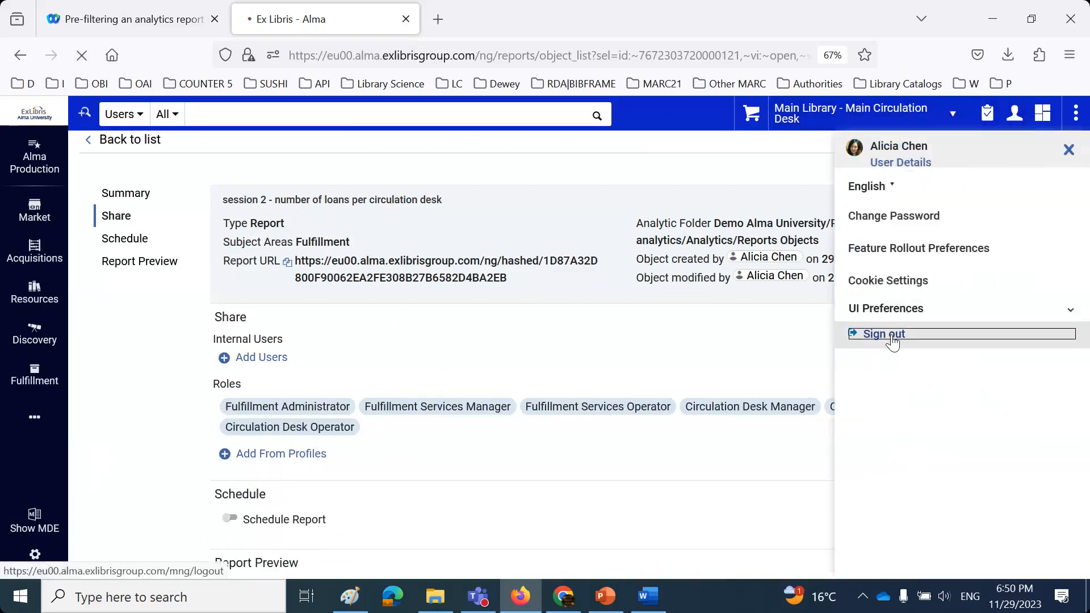
click(634, 175)
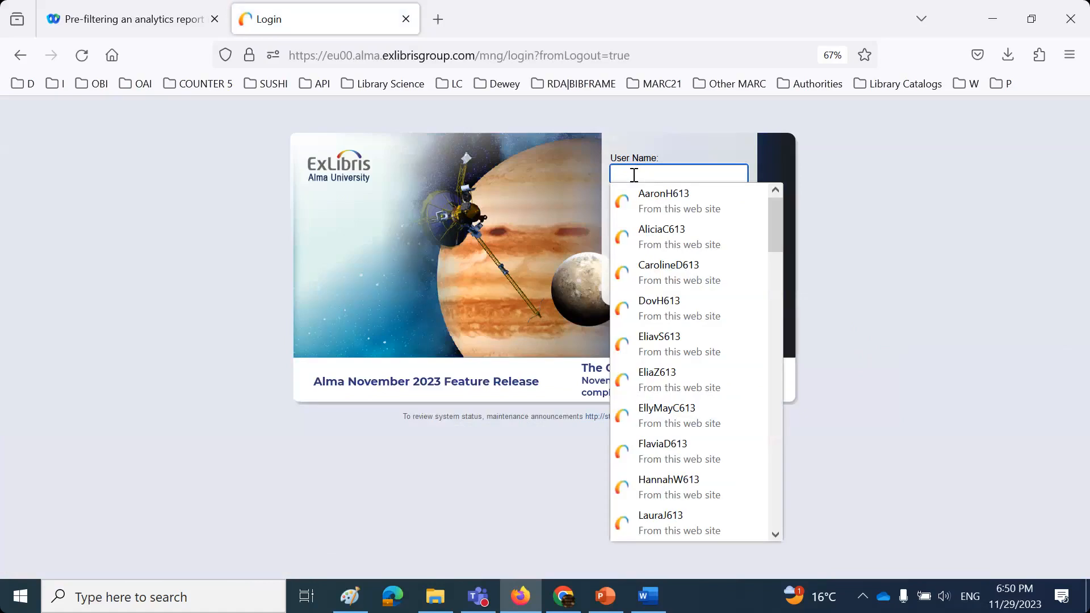
scroll(667, 318, down, 6)
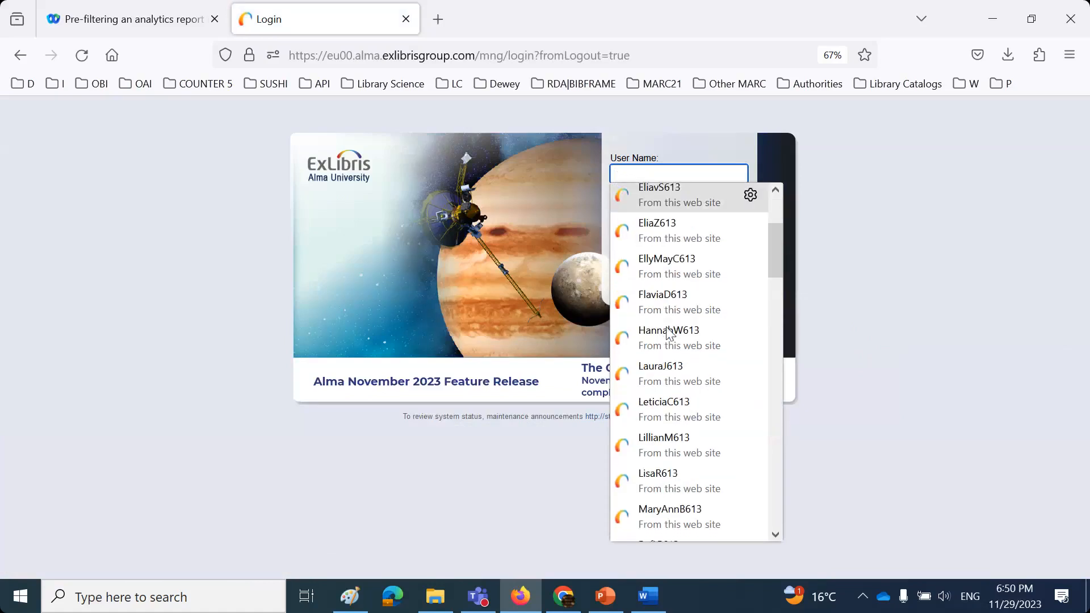
scroll(667, 332, down, 1)
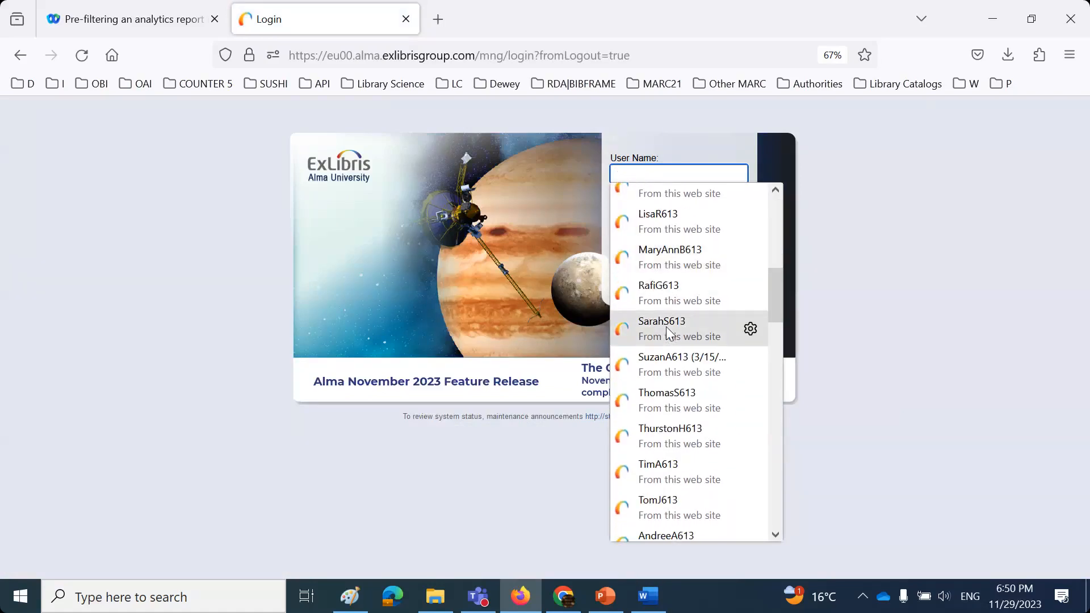
click(668, 460)
click(670, 267)
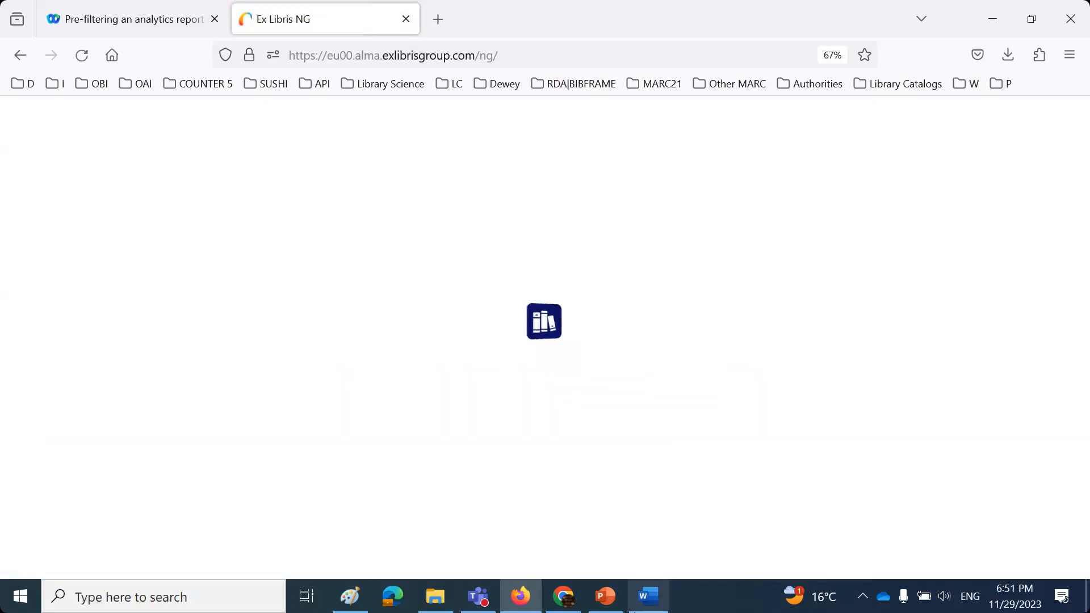
click(646, 600)
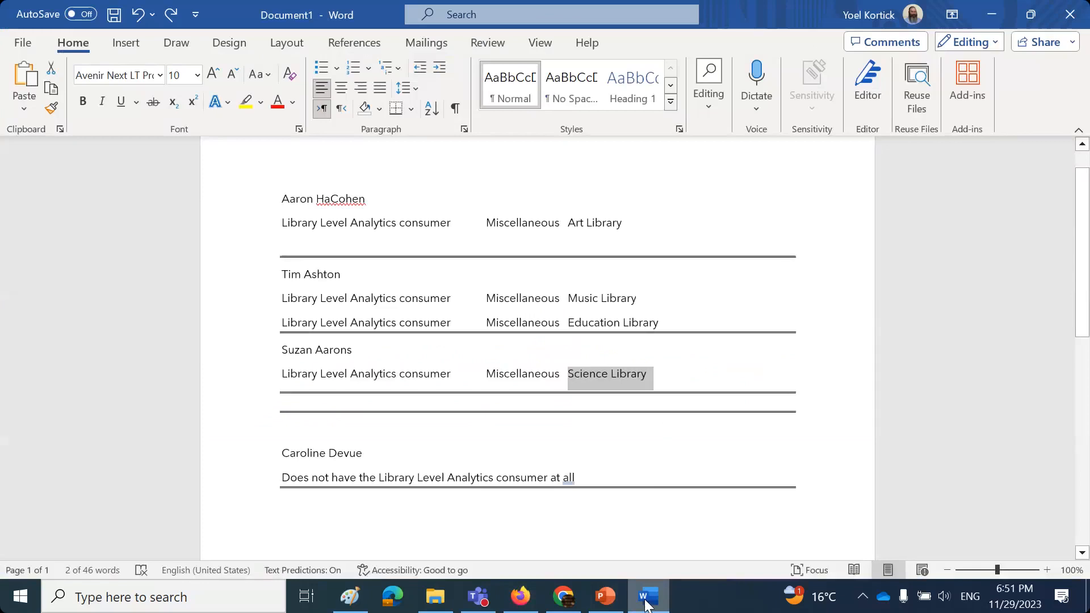
click(645, 601)
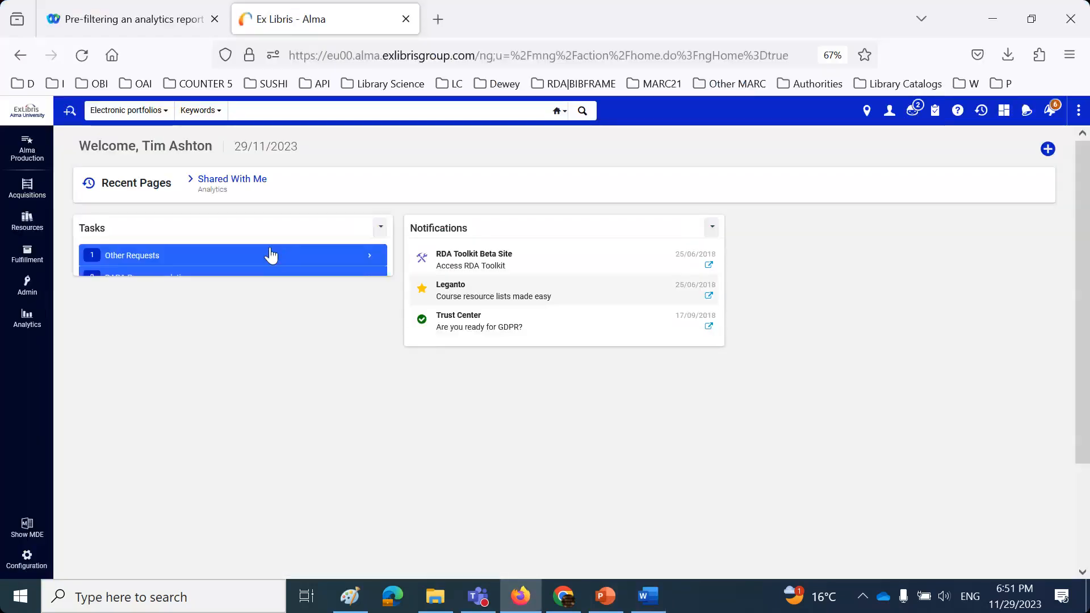
- Pin the circulation desk loans report from Shared With Me to the Analytics menu
click(25, 318)
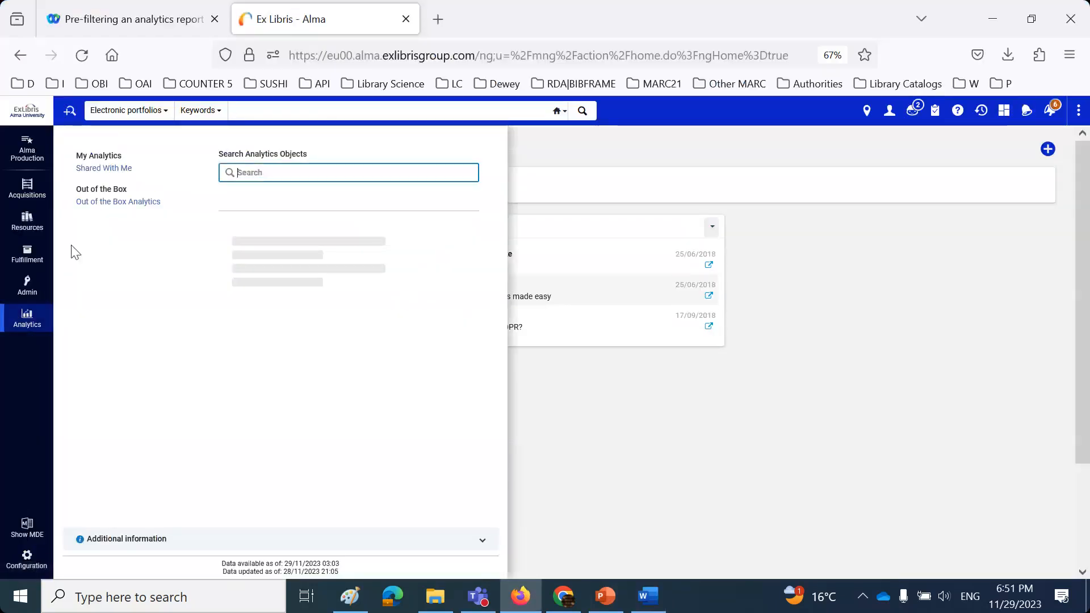
click(100, 169)
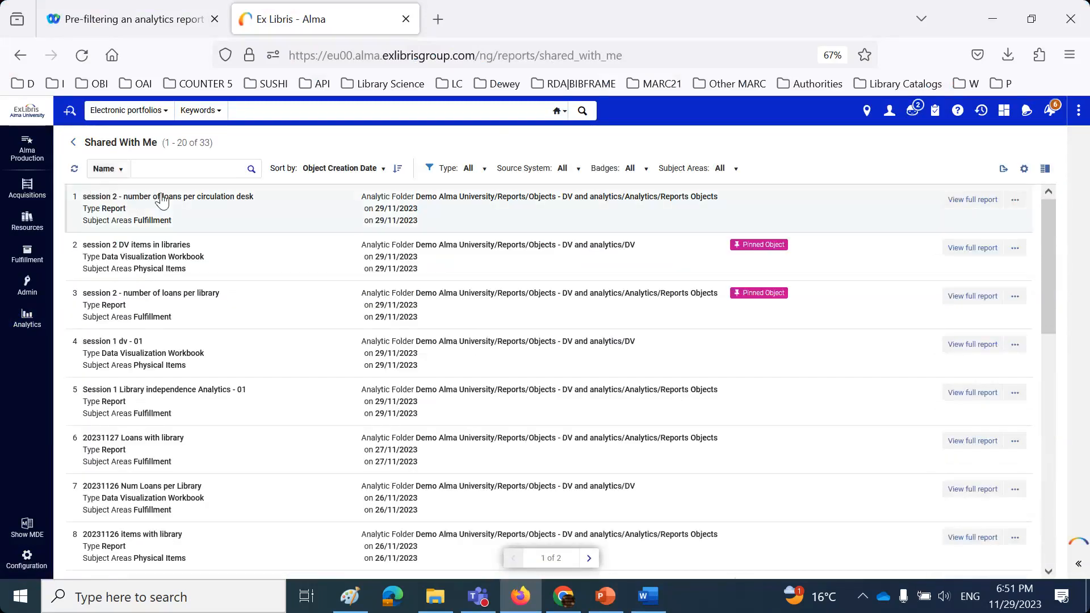
click(1015, 200)
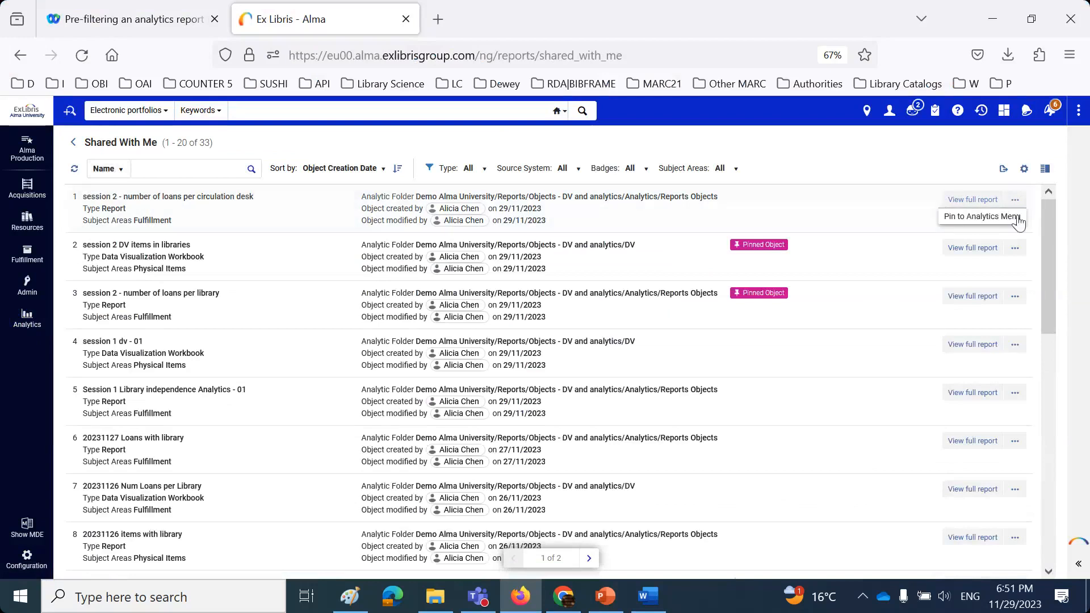
click(1018, 222)
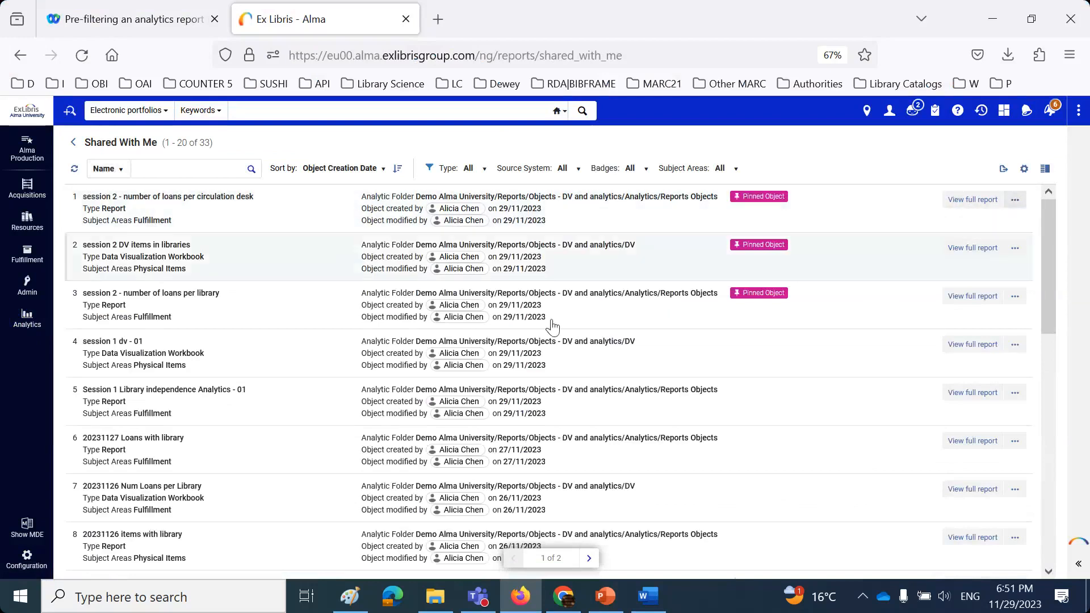
- Run the pinned report from the Analytics menu, then close its results tab
click(27, 327)
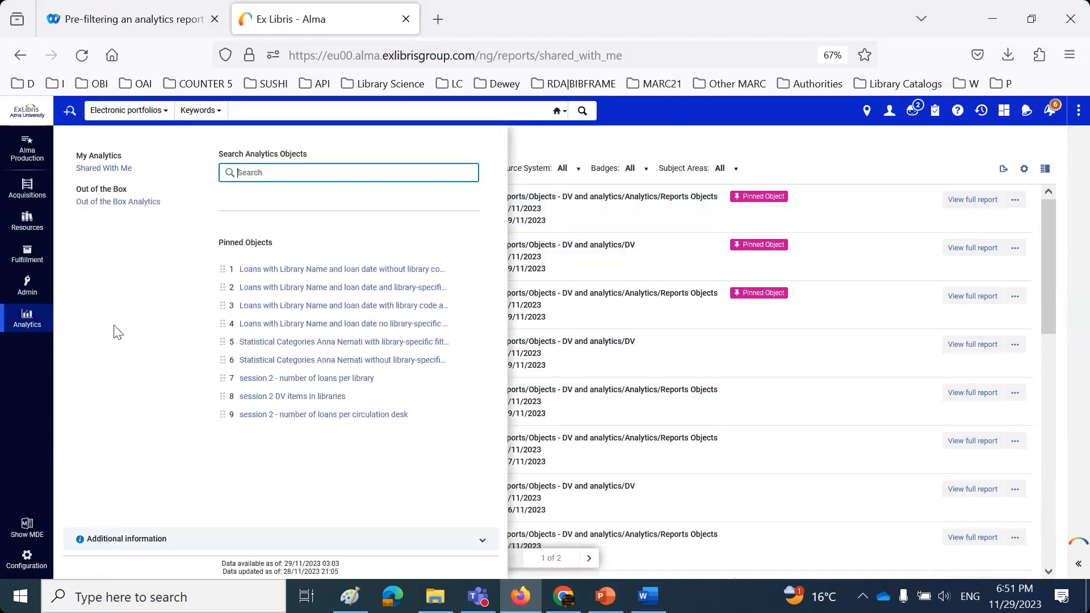
click(310, 417)
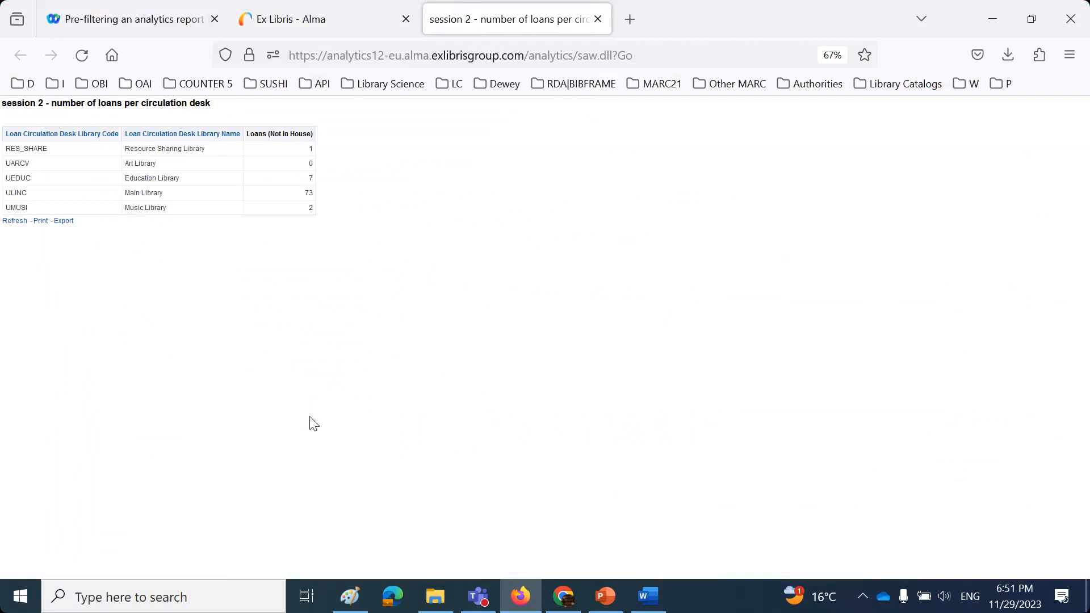
click(598, 21)
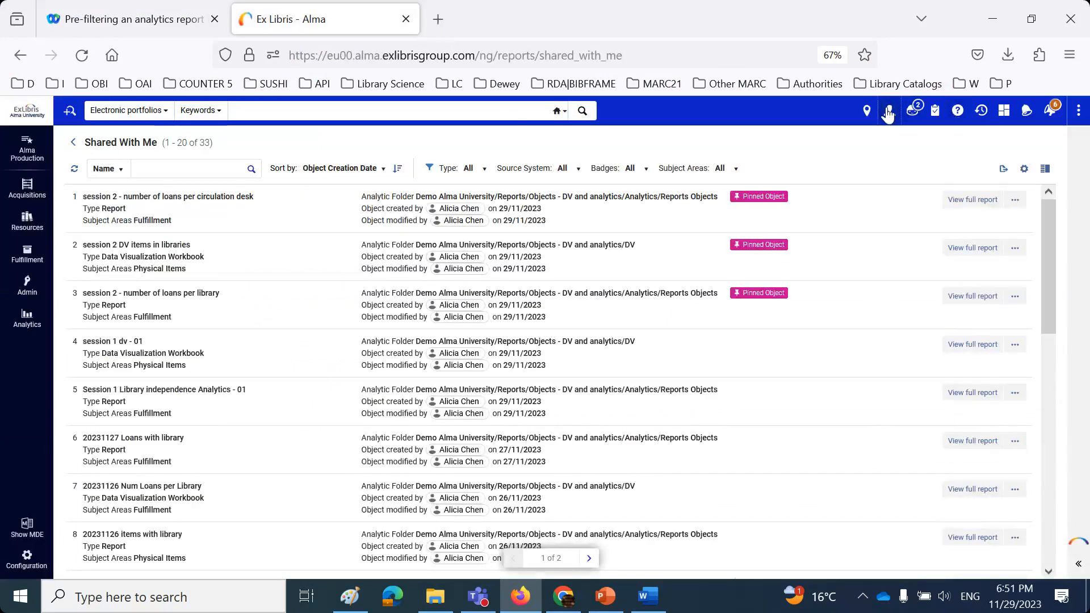
click(888, 114)
- Sign out of Alma and log back in under a different saved staff account
click(880, 294)
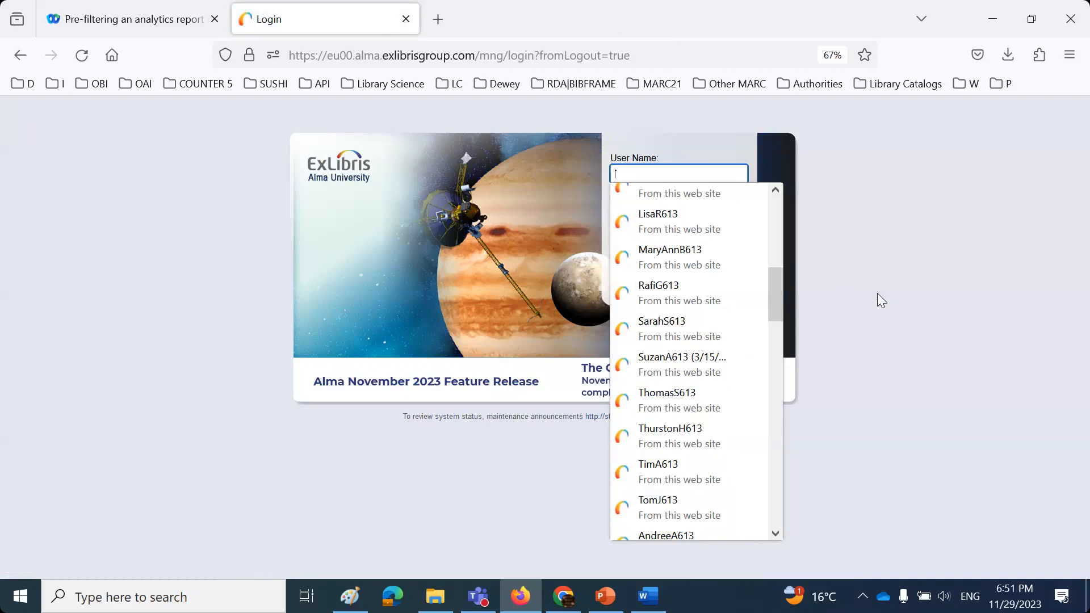
click(664, 359)
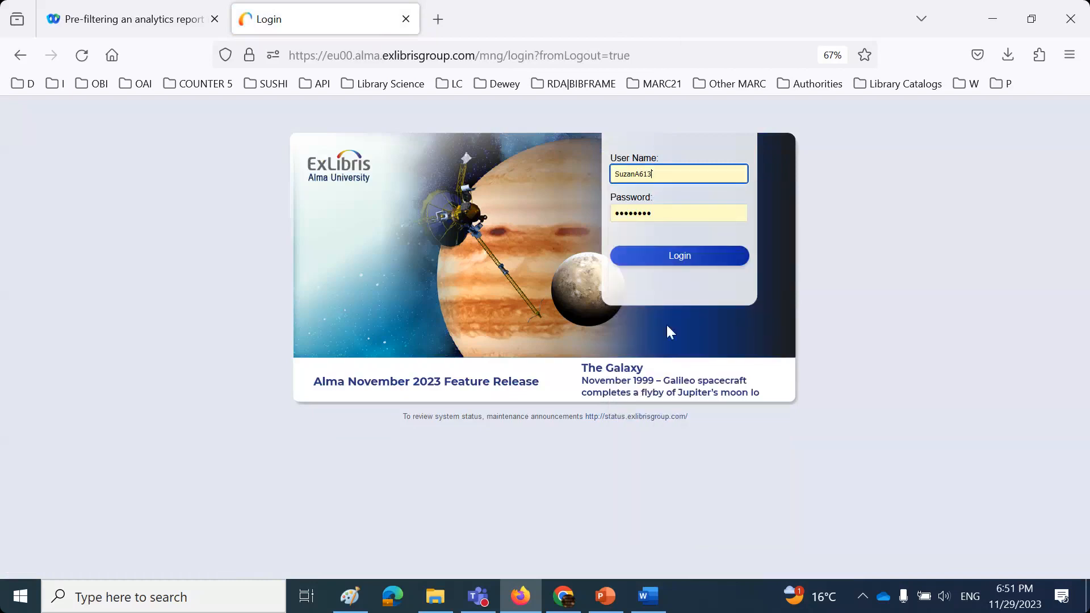
click(671, 258)
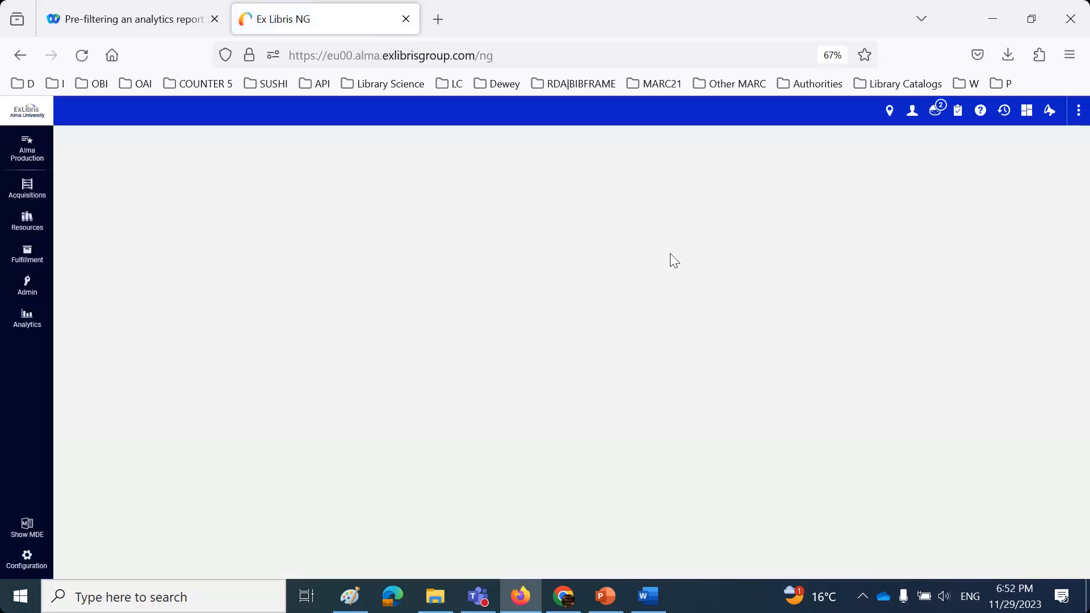
- Run the full 'session 2 - number of loans per circulation desk' report from Analytics Shared With Me
click(25, 321)
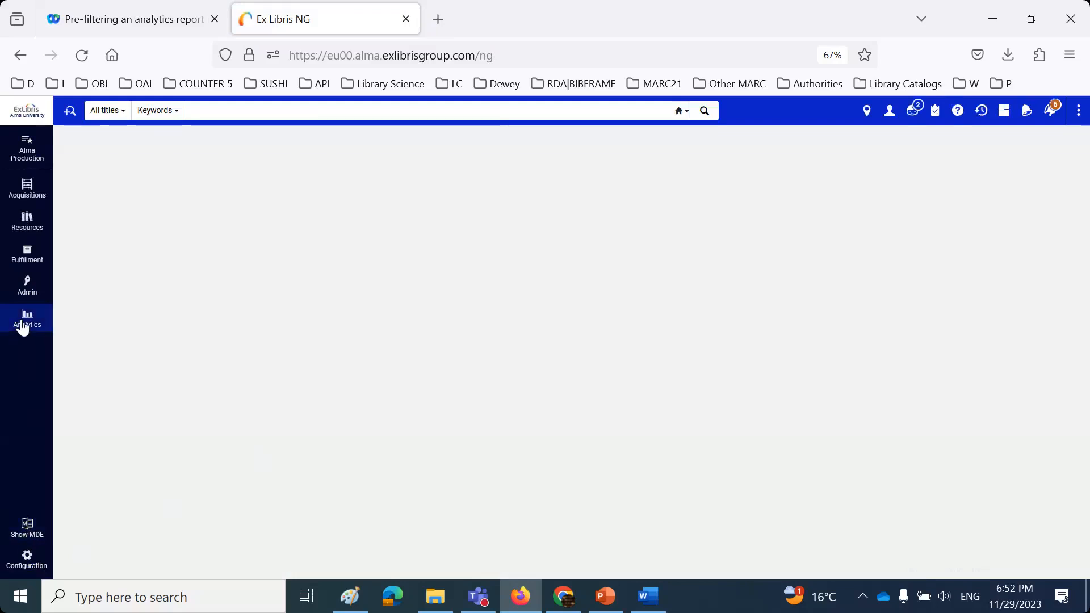
click(100, 168)
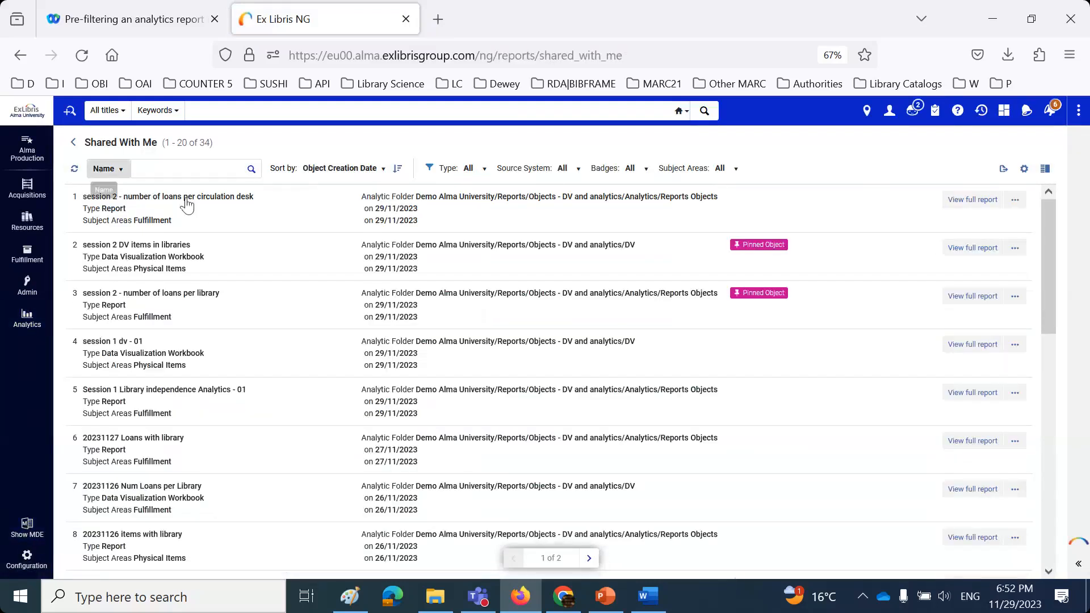
click(978, 199)
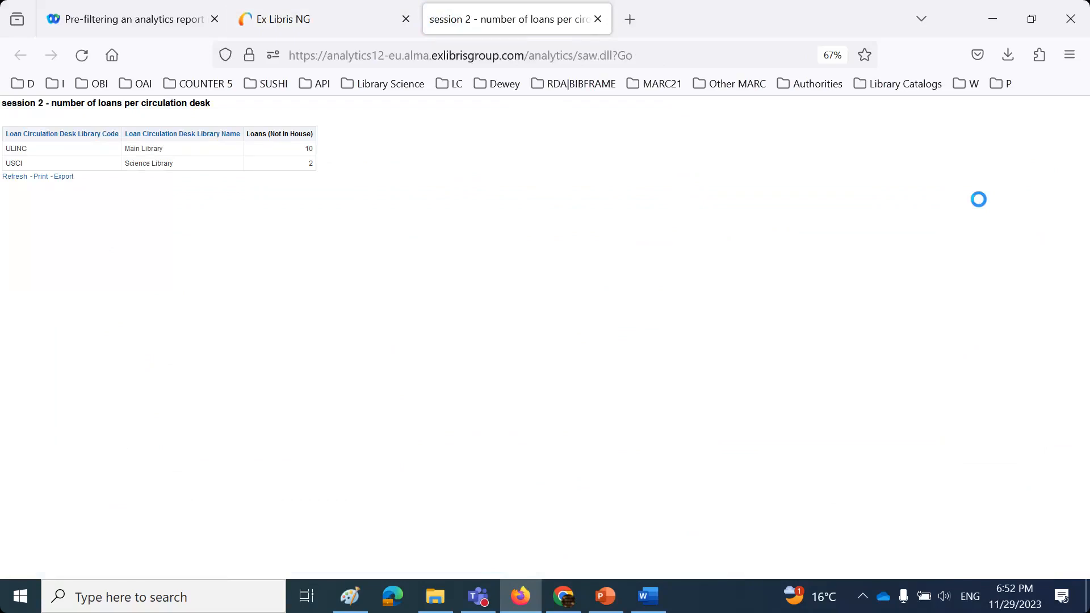
- Confirm the logged-in user and review the results: Main Library 10 loans, Science Library 2
click(315, 22)
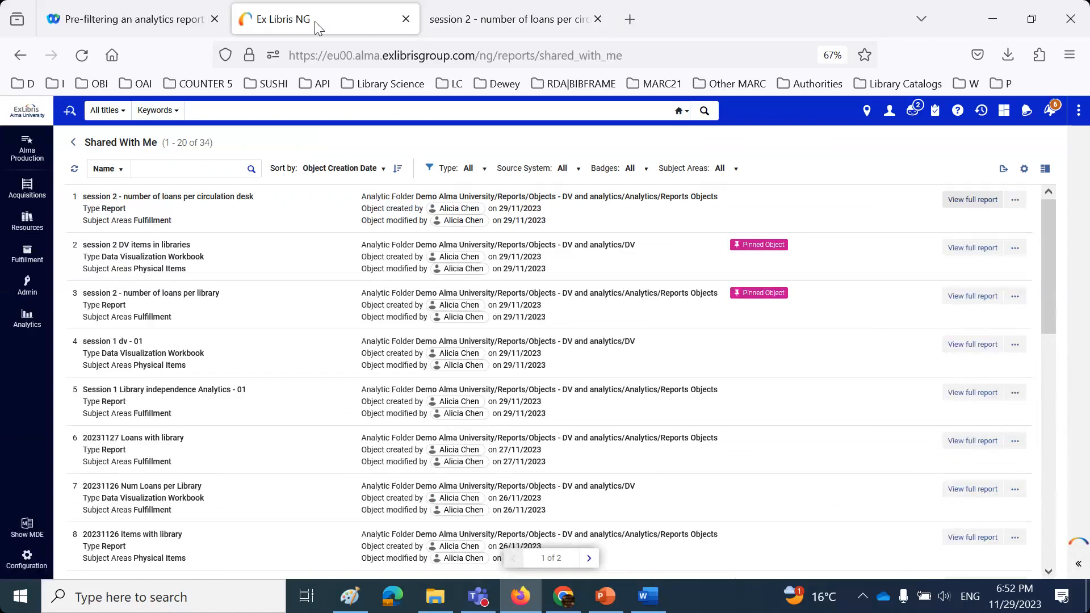
click(895, 116)
click(496, 25)
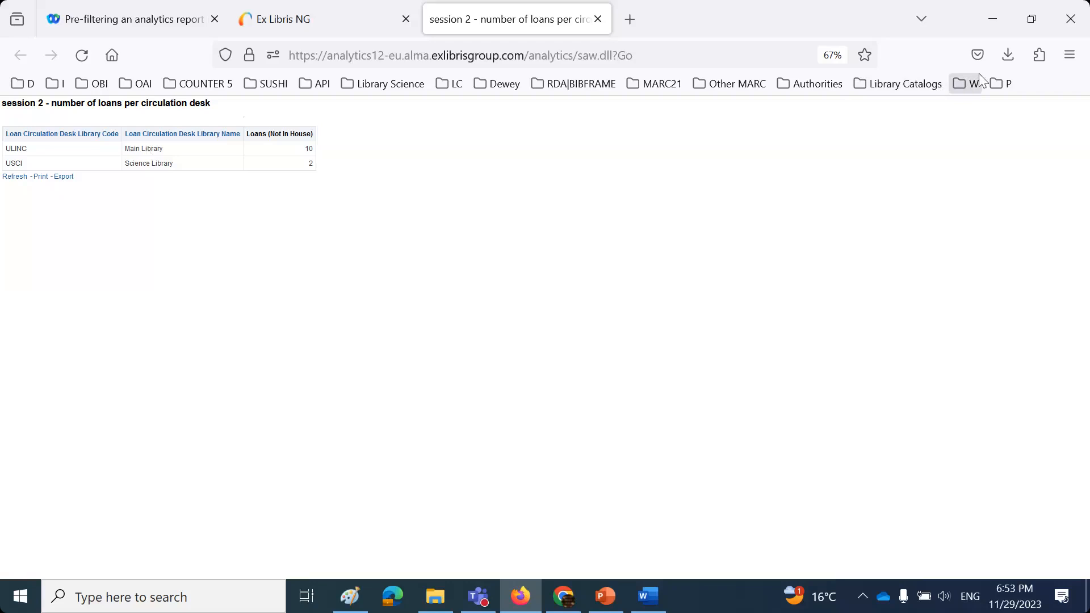
click(1074, 19)
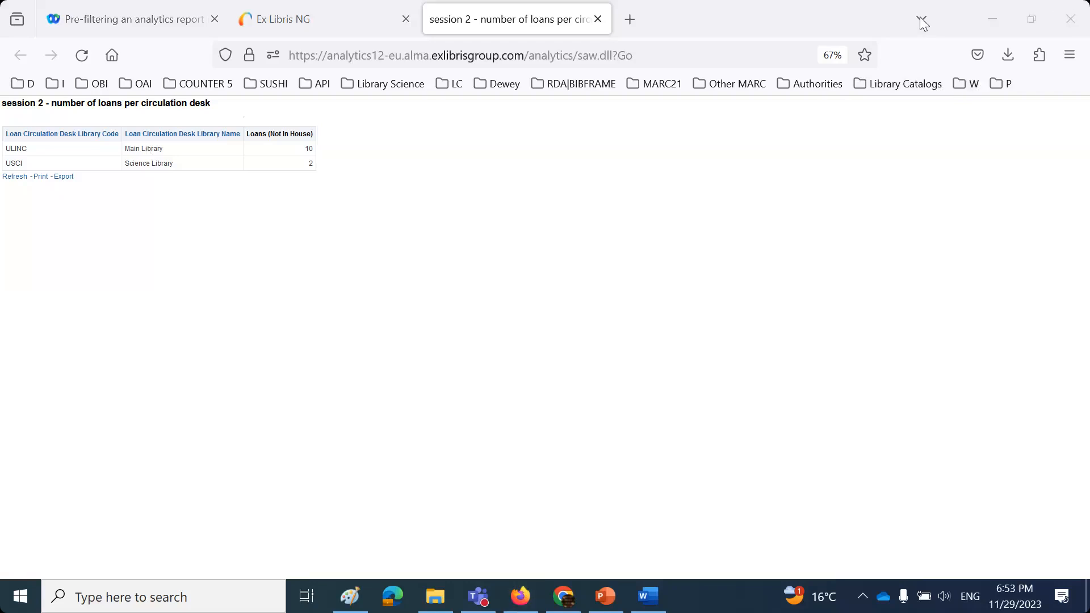